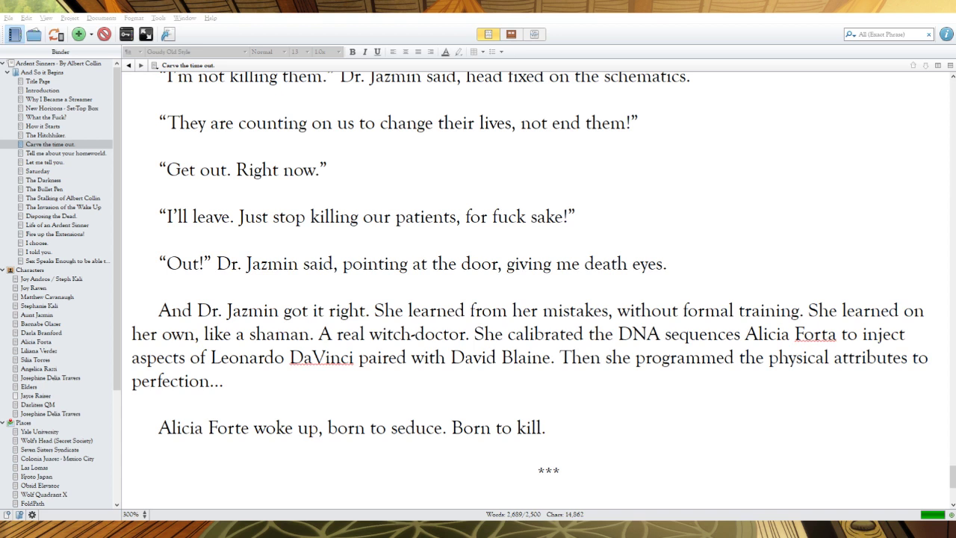
# Read through the "Carve the time out." chapter from its opening paragraphs to its closing dialogue
pyautogui.hotkey('alt', 'Tab')
pyautogui.scroll(3, 322, 308)
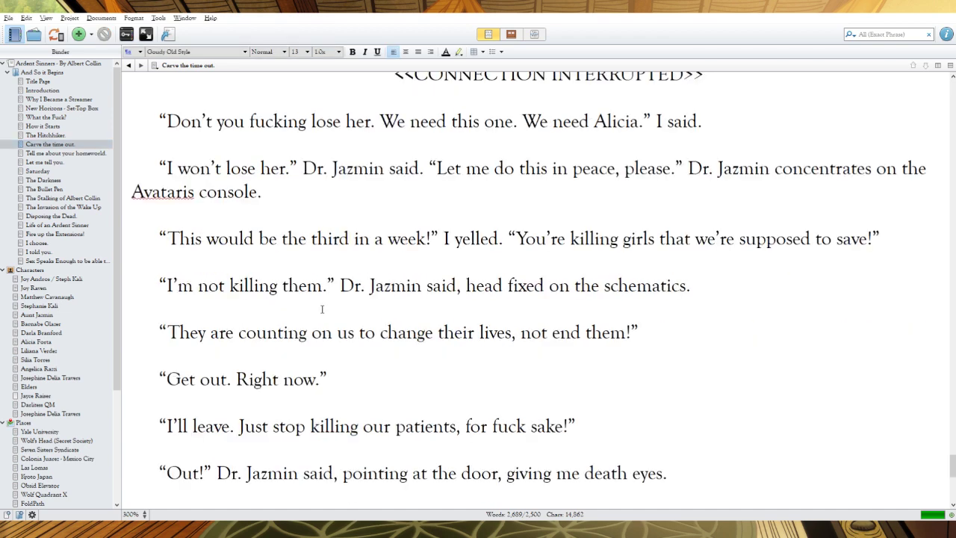
pyautogui.scroll(-3, 322, 309)
pyautogui.scroll(-3, 322, 309)
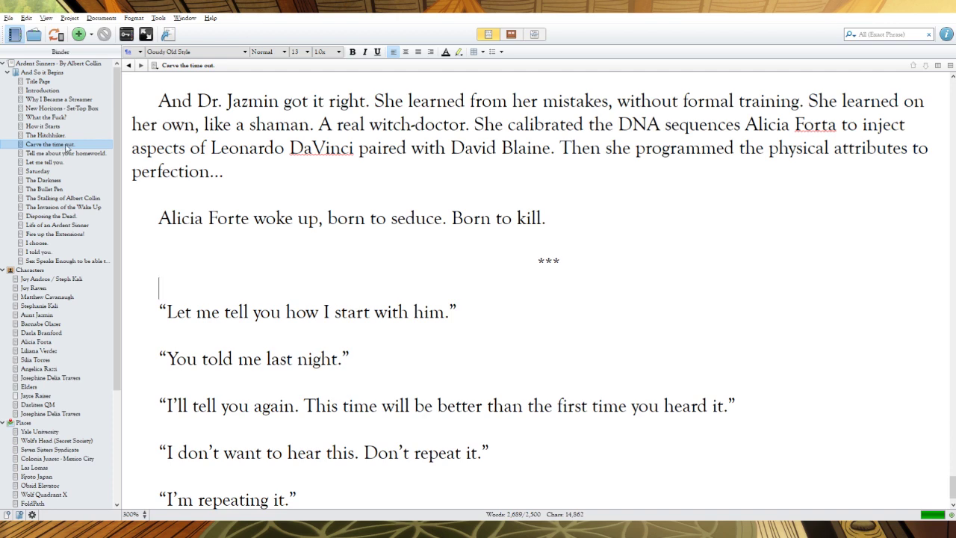
pyautogui.scroll(-15, 335, 226)
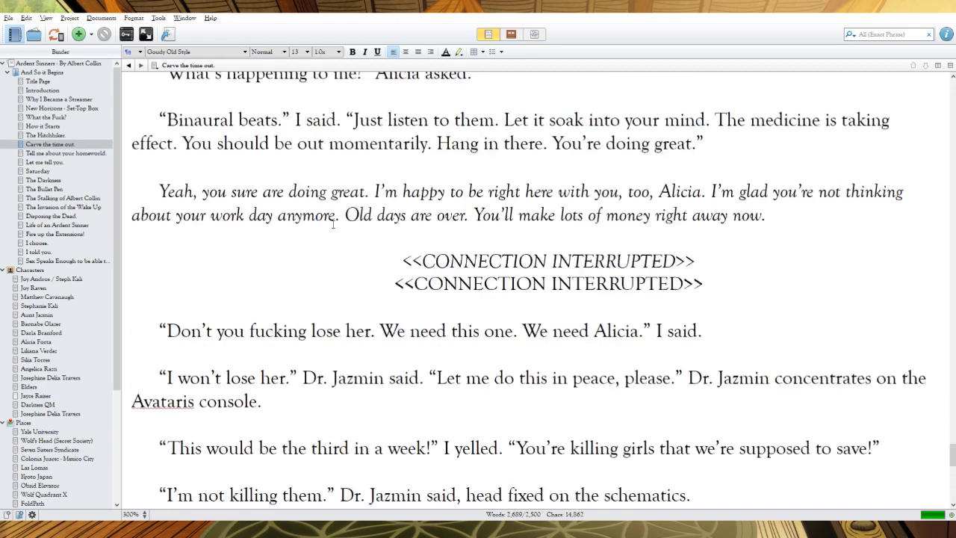
pyautogui.scroll(5, 335, 226)
pyautogui.scroll(-20, 335, 225)
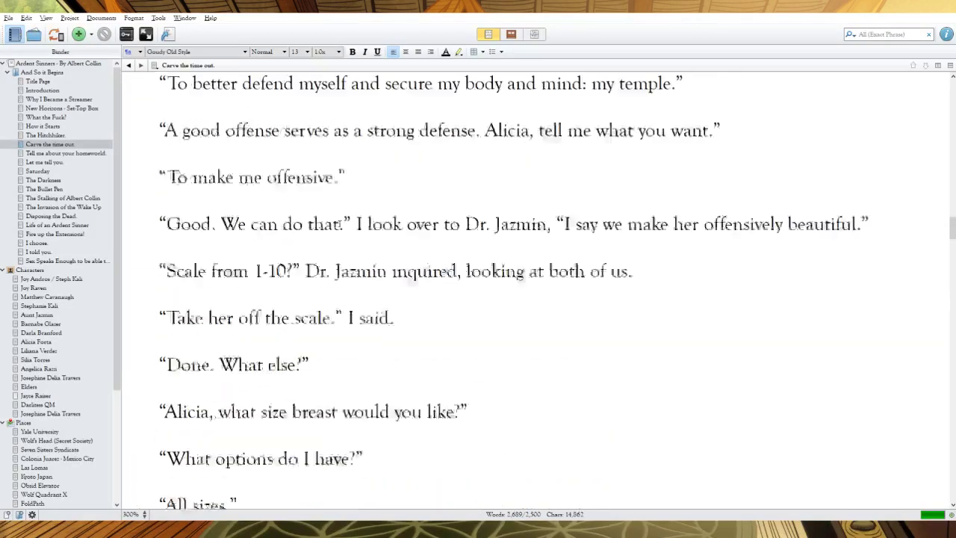
pyautogui.scroll(20, 341, 221)
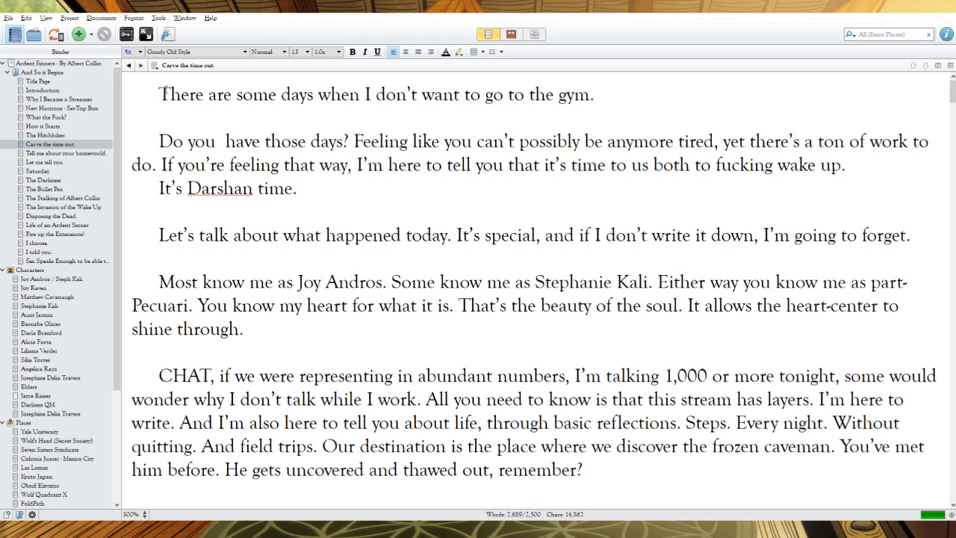
pyautogui.scroll(-12, 263, 155)
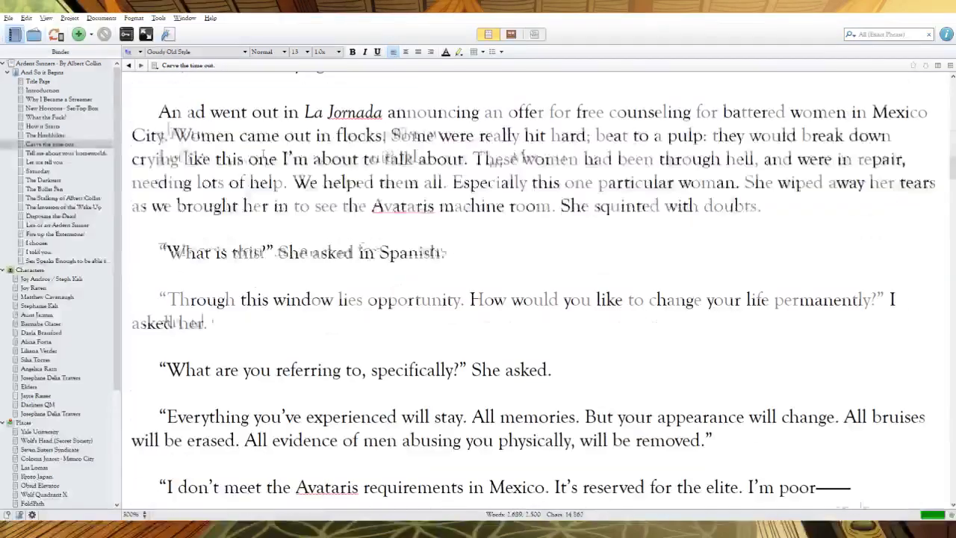
pyautogui.scroll(-20, 263, 155)
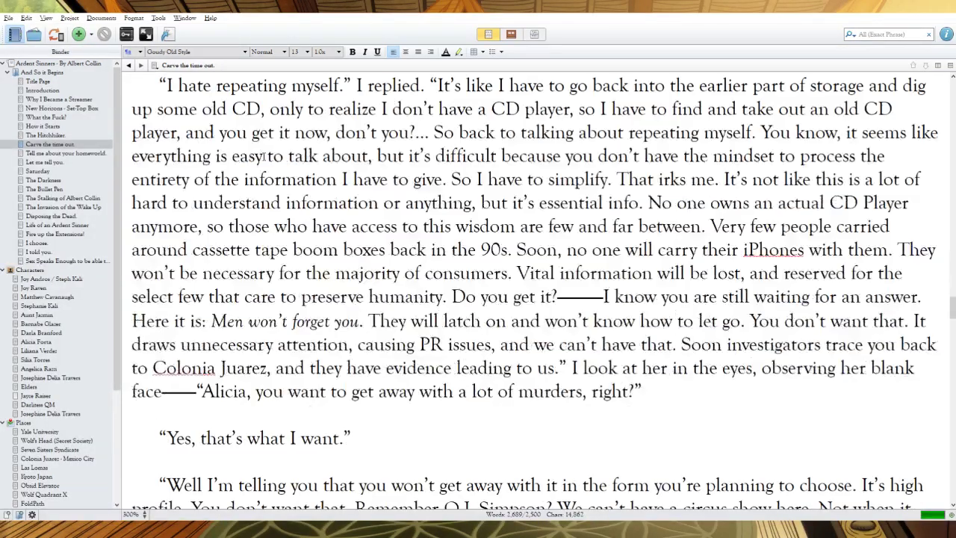
pyautogui.scroll(-20, 263, 157)
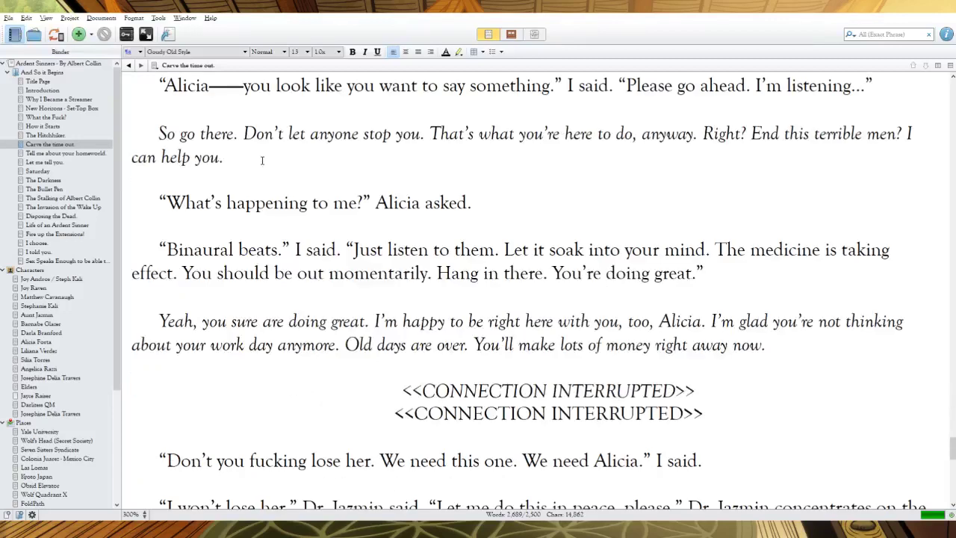
pyautogui.scroll(-5, 263, 157)
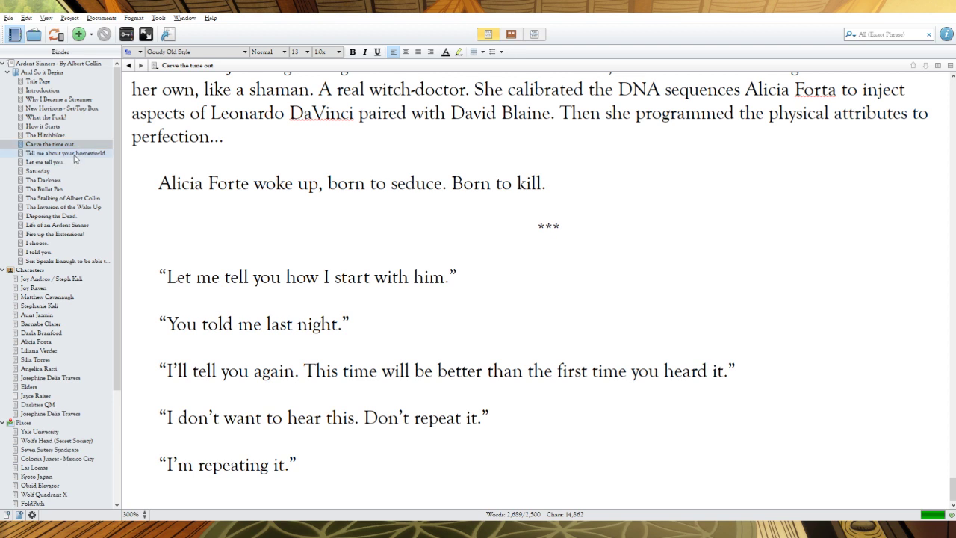
# Look at the Introduction, and check the "Tell me about your homeworld." chapter from its closing notes up to its opening dialogue
pyautogui.click(38, 82)
pyautogui.click(43, 90)
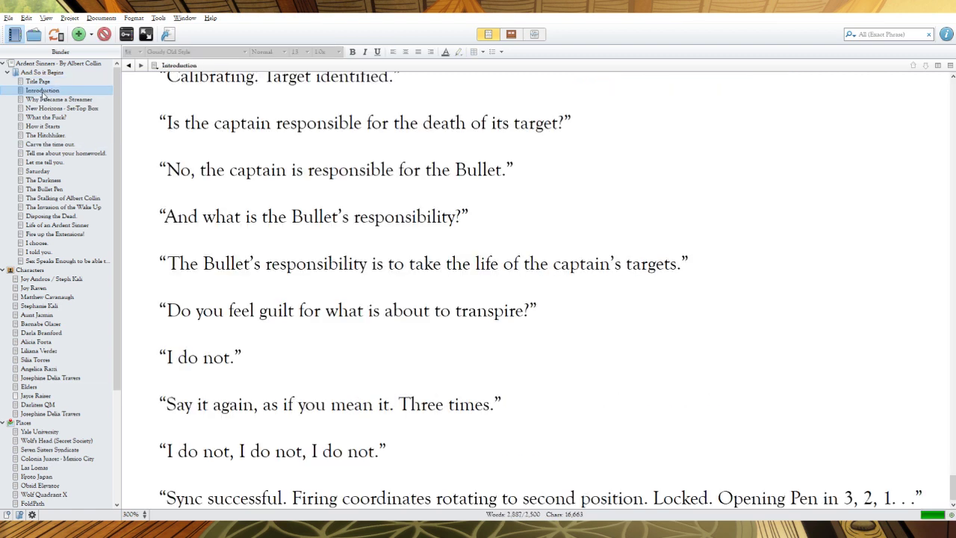
pyautogui.click(42, 153)
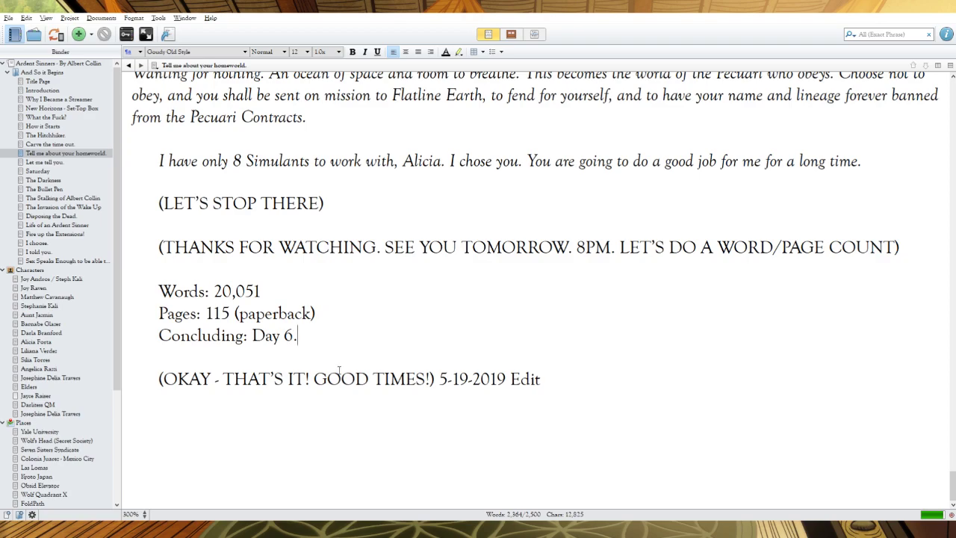
pyautogui.scroll(20, 340, 371)
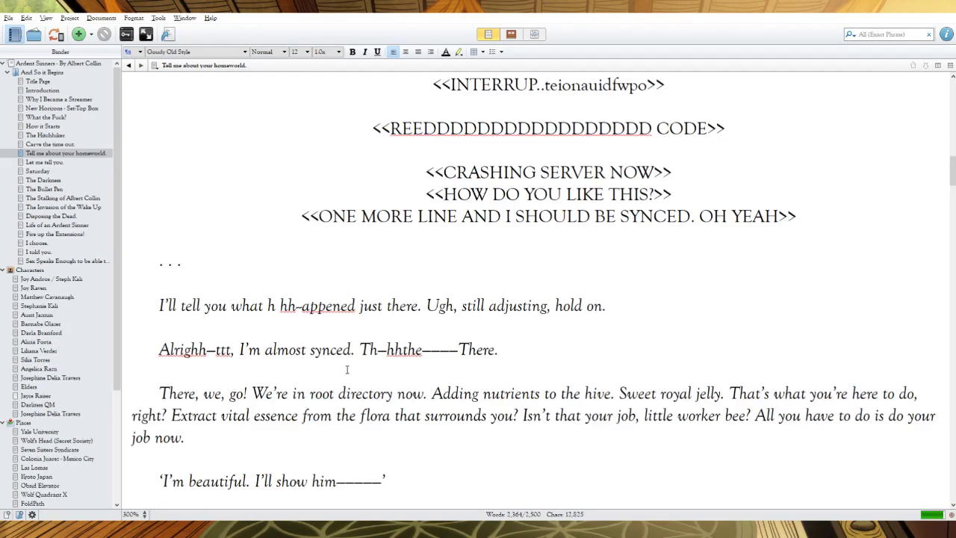
pyautogui.scroll(10, 347, 369)
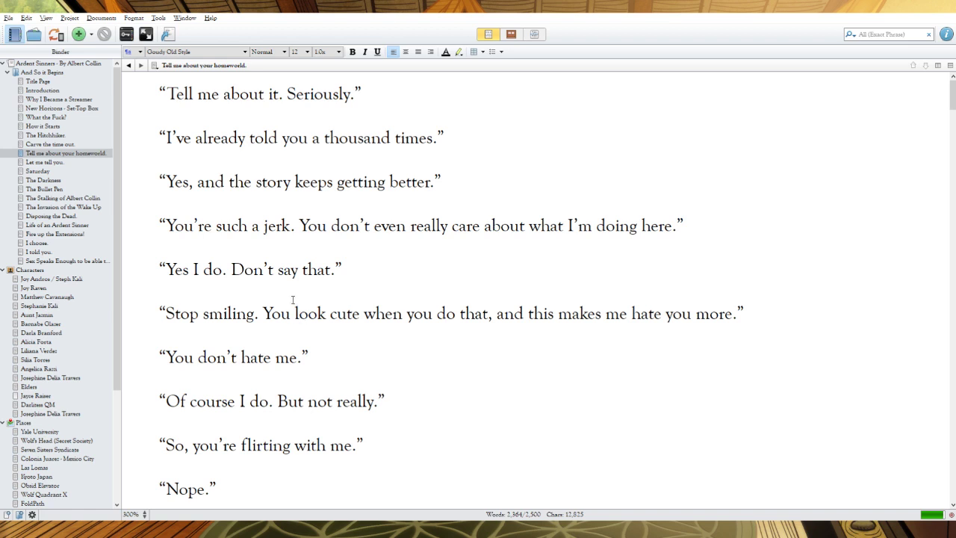
pyautogui.scroll(-3, 293, 297)
pyautogui.scroll(3, 293, 299)
# Compare the closing dialogue of "Carve the time out." with the opening of "Tell me about your homeworld."
pyautogui.click(72, 146)
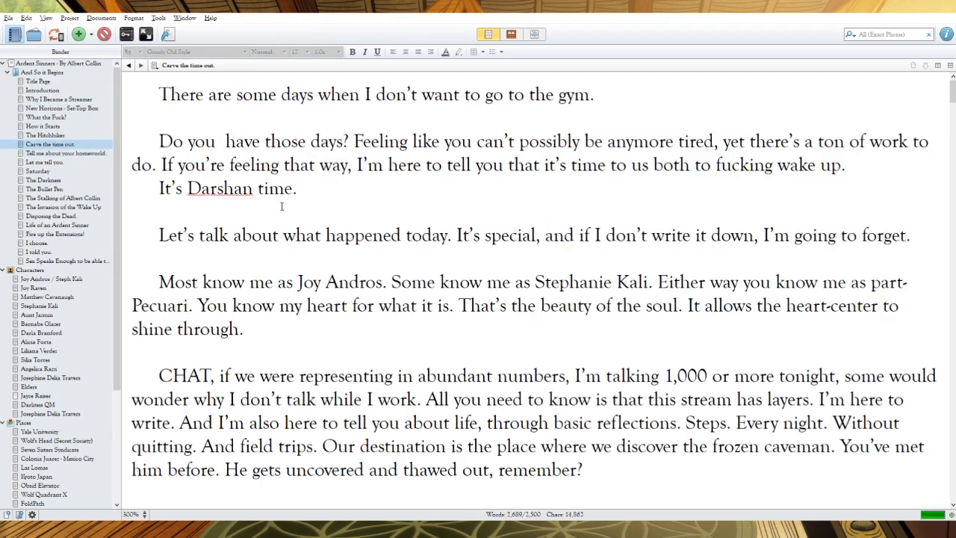
pyautogui.scroll(-10, 338, 252)
pyautogui.scroll(-20, 338, 253)
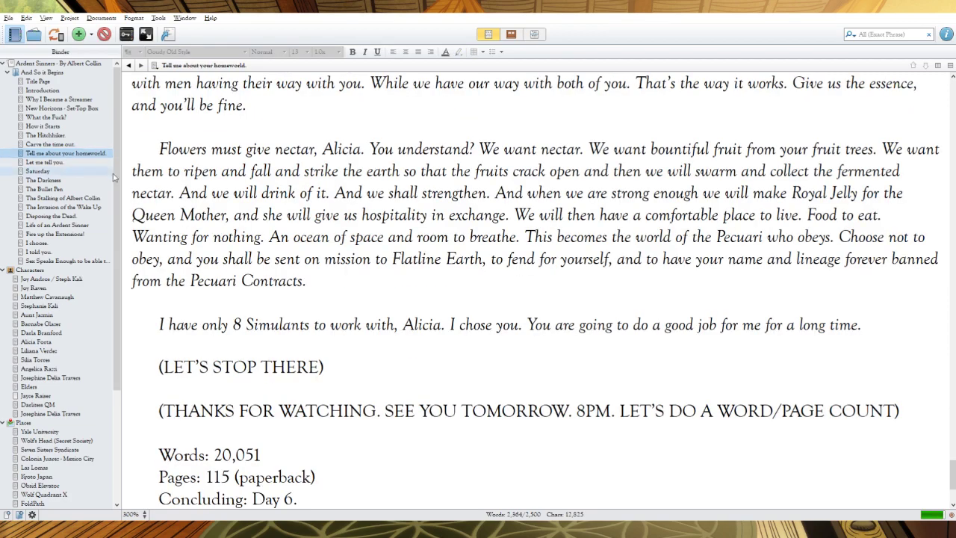
pyautogui.click(60, 153)
pyautogui.scroll(-5, 314, 280)
pyautogui.scroll(15, 313, 280)
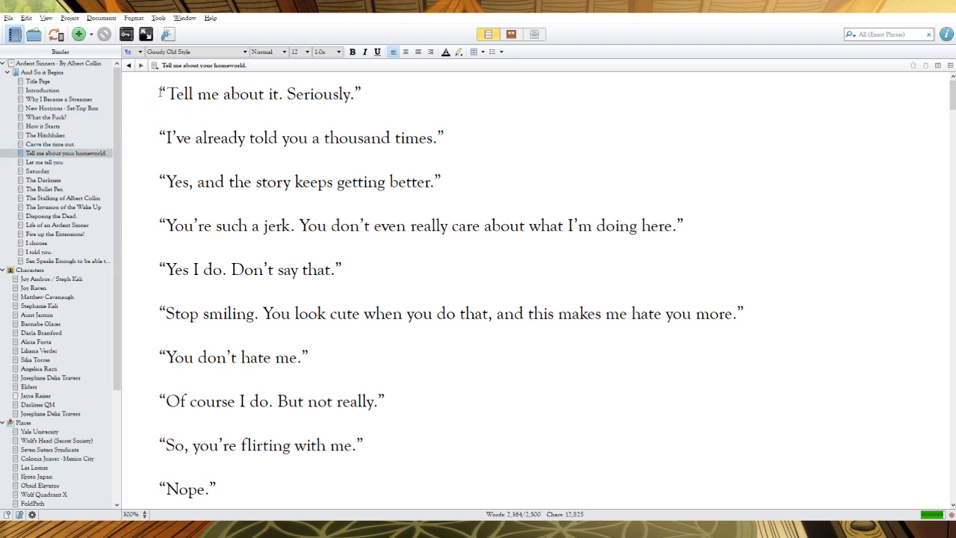
pyautogui.click(49, 143)
pyautogui.scroll(-20, 347, 293)
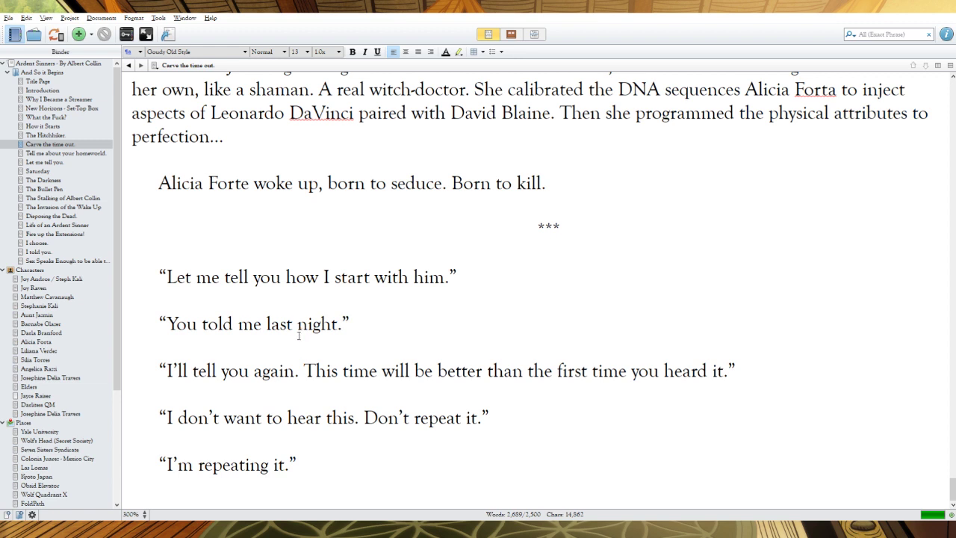
# Rename the "Tell me about your homeworld." chapter to "Tell me of your homeworld."
pyautogui.click(71, 155)
pyautogui.click(61, 154)
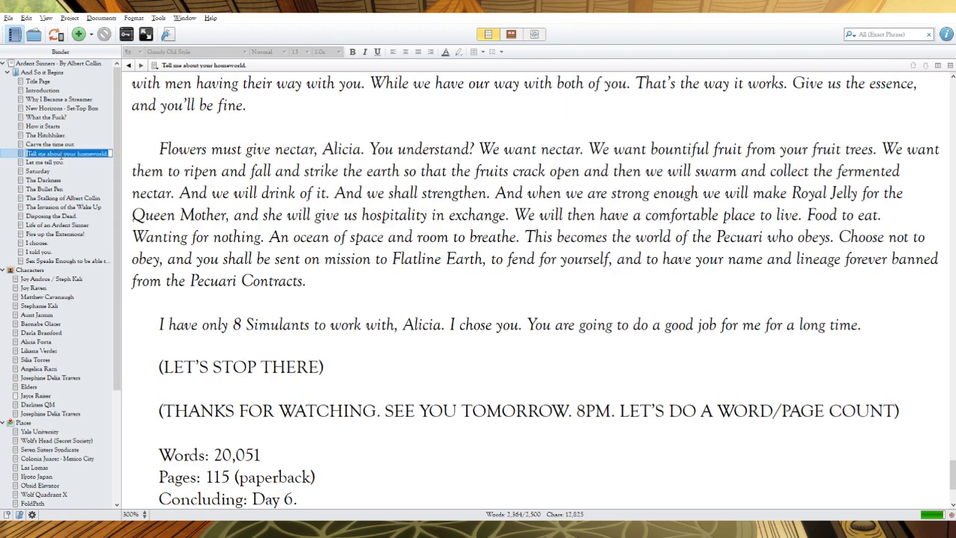
pyautogui.click(63, 155)
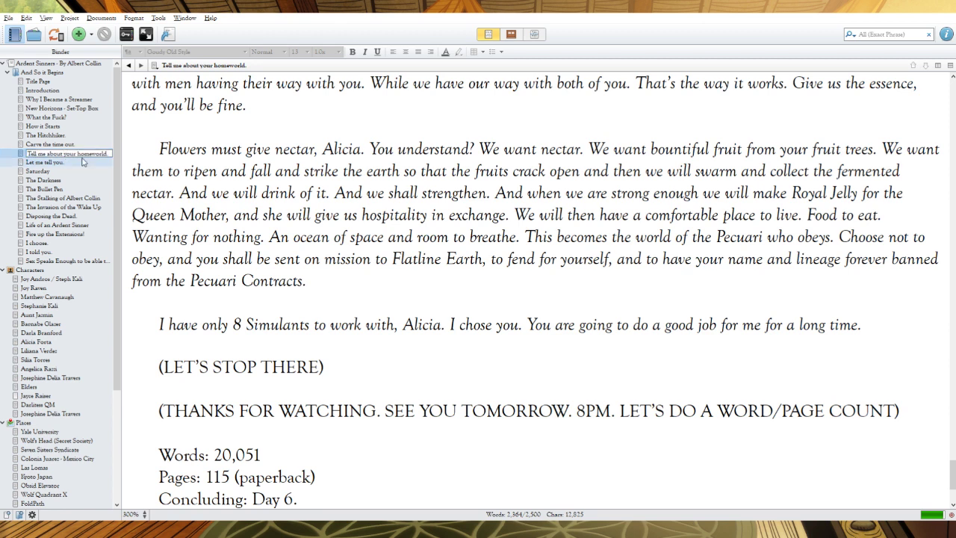
pyautogui.press('BackSpace')
pyautogui.press('BackSpace')
pyautogui.press('BackSpace')
pyautogui.press('BackSpace')
pyautogui.press('BackSpace')
pyautogui.press('BackSpace')
pyautogui.write('of')
pyautogui.press('Return')
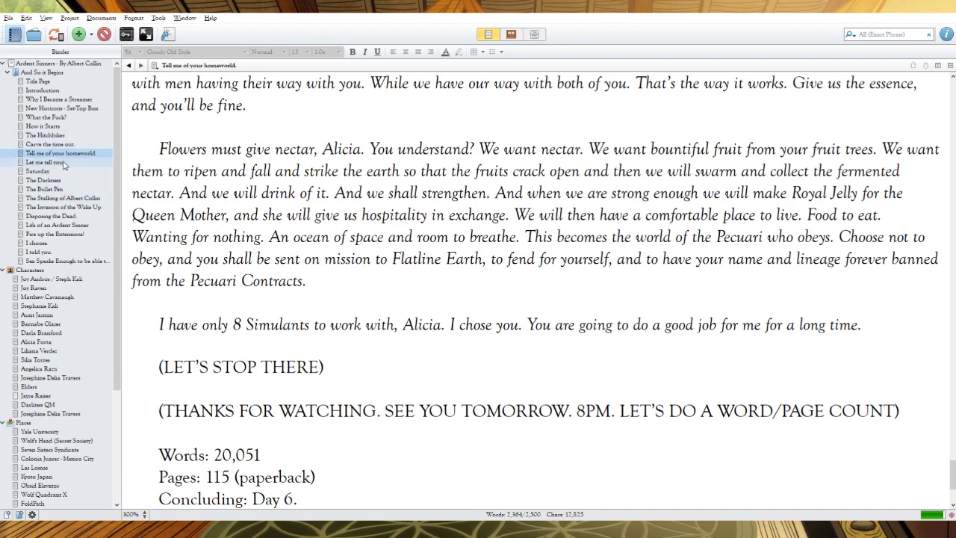
# Recheck the transition from the end of "Carve the time out." into the first lines of "Tell me of your homeworld."
pyautogui.click(205, 182)
pyautogui.scroll(20, 246, 216)
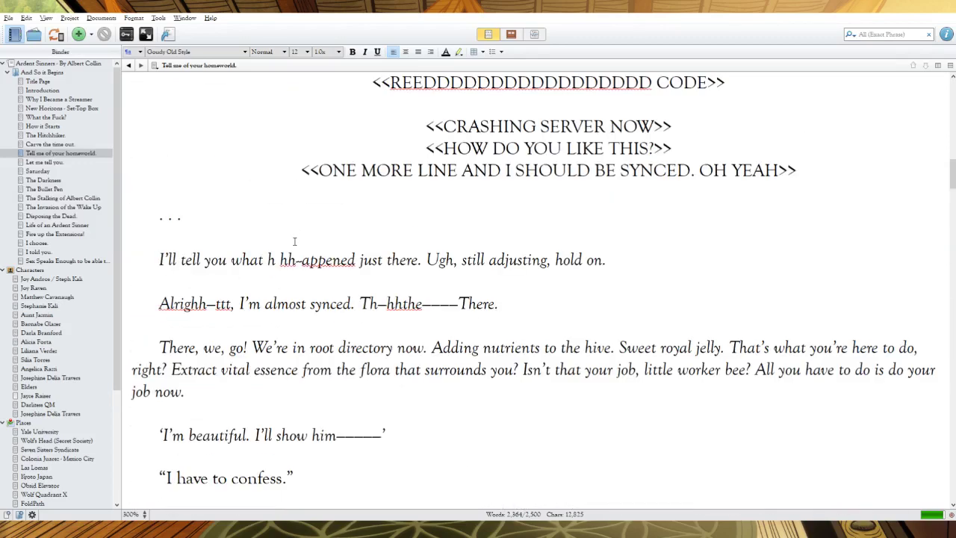
pyautogui.scroll(15, 294, 241)
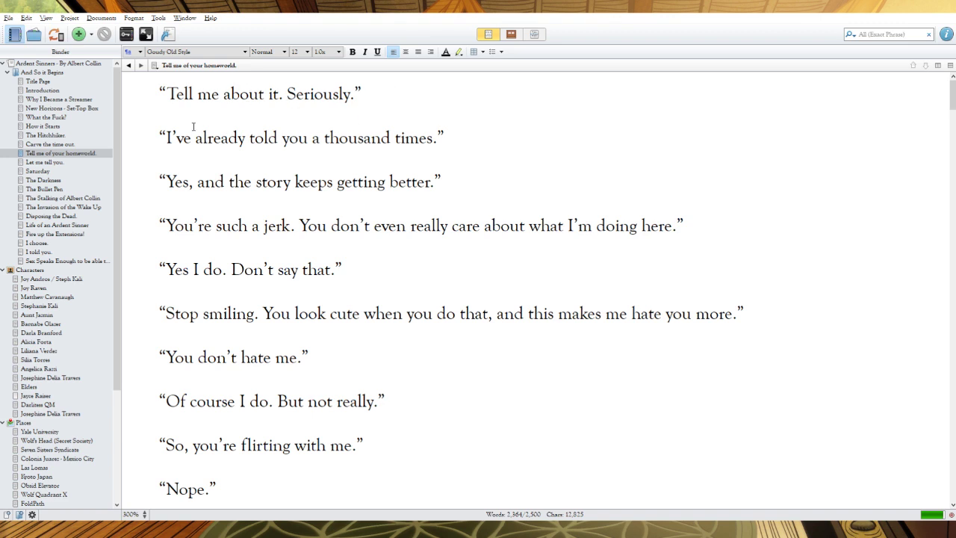
pyautogui.click(38, 145)
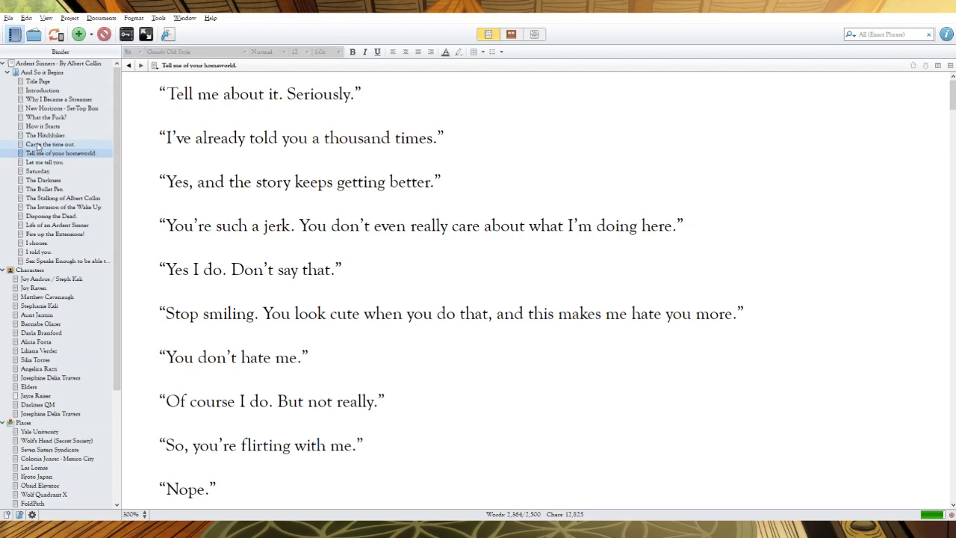
pyautogui.click(38, 145)
pyautogui.scroll(-20, 374, 284)
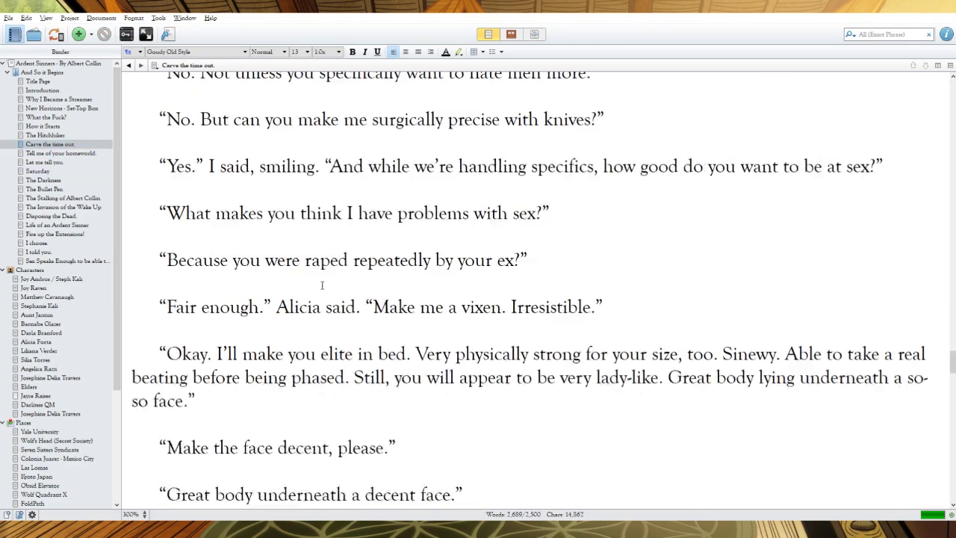
pyautogui.scroll(-15, 322, 285)
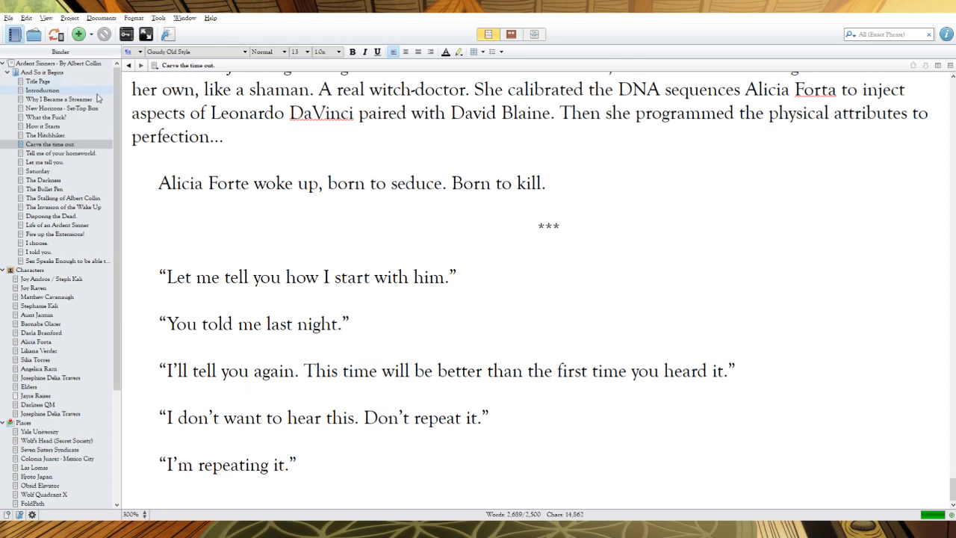
pyautogui.click(59, 153)
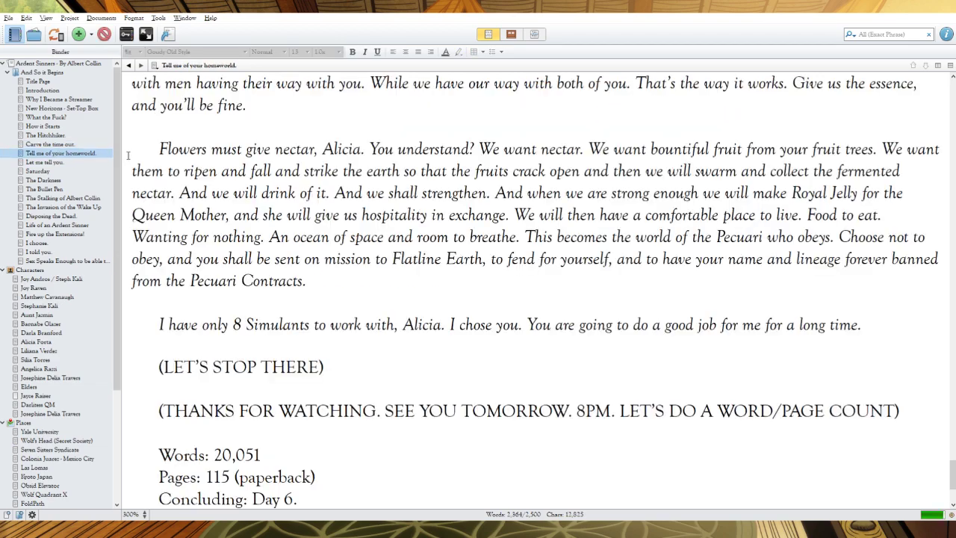
pyautogui.scroll(20, 285, 262)
pyautogui.scroll(10, 285, 262)
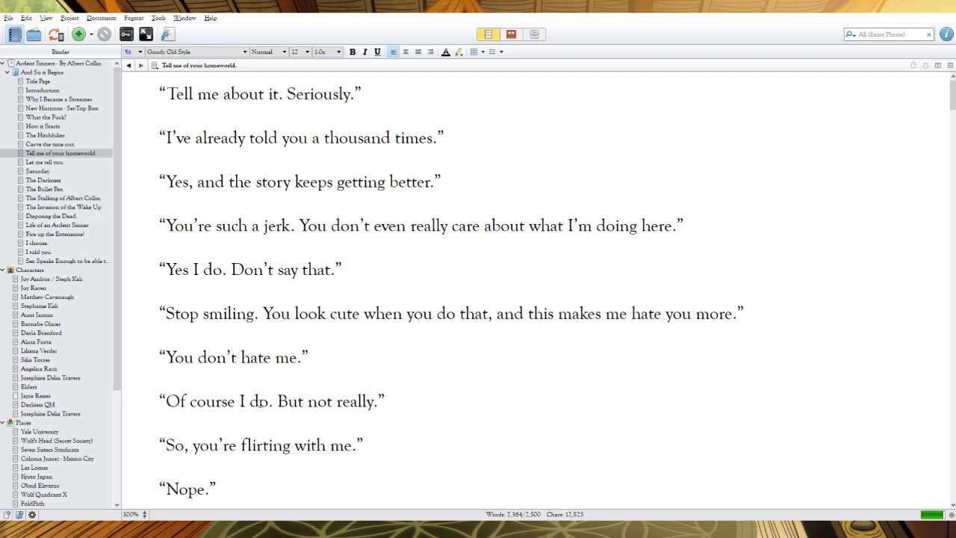
# Centre the ". . ." line below the "ONE MORE LINE AND I SHOULD BE SYNCED" message, with one blank line above it
pyautogui.click(273, 401)
pyautogui.scroll(-5, 277, 401)
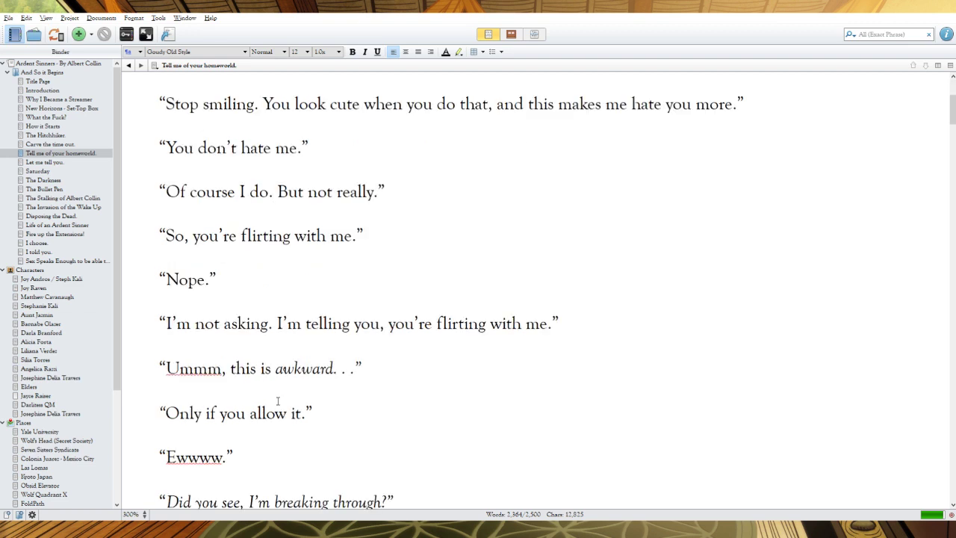
pyautogui.scroll(-10, 277, 401)
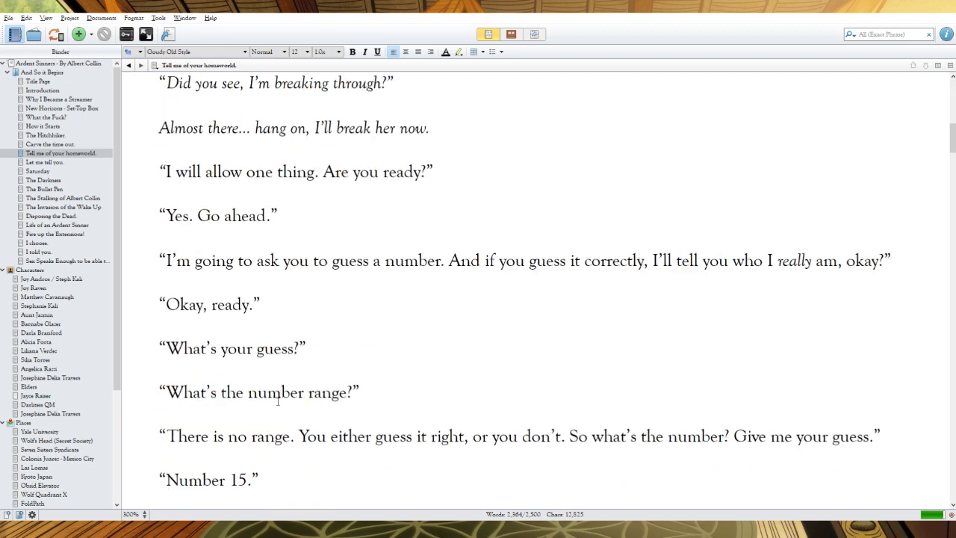
pyautogui.scroll(-10, 275, 404)
pyautogui.scroll(5, 274, 402)
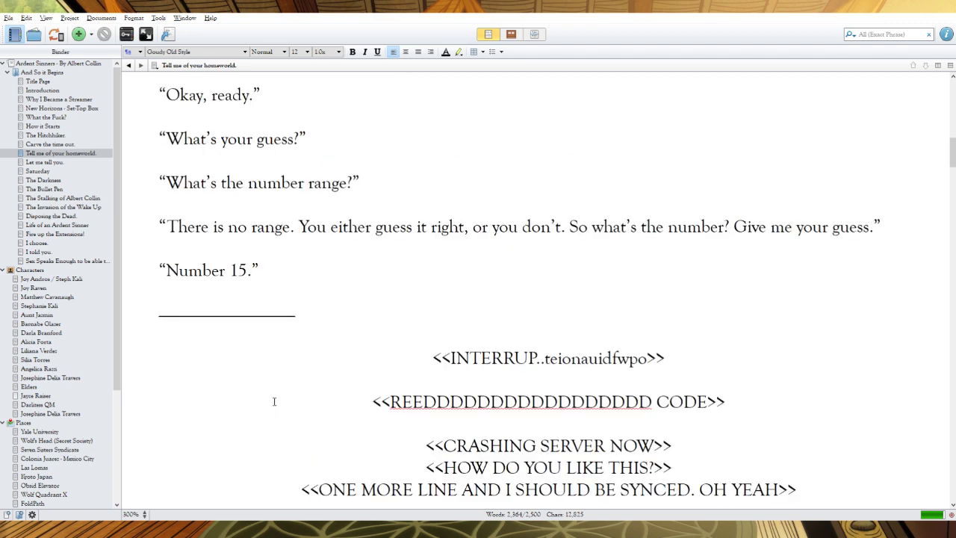
pyautogui.scroll(-5, 274, 401)
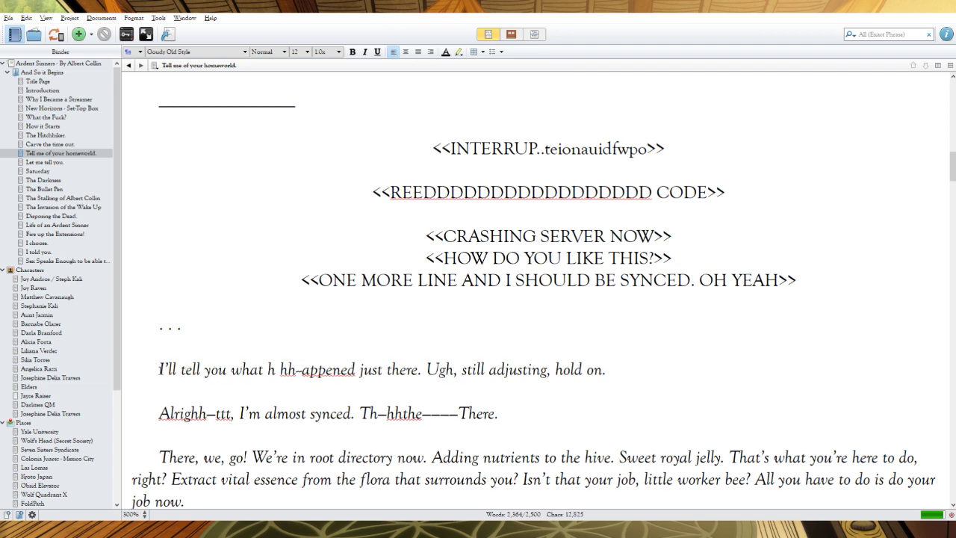
pyautogui.click(161, 327)
pyautogui.click(406, 53)
pyautogui.press('BackSpace')
pyautogui.press('BackSpace')
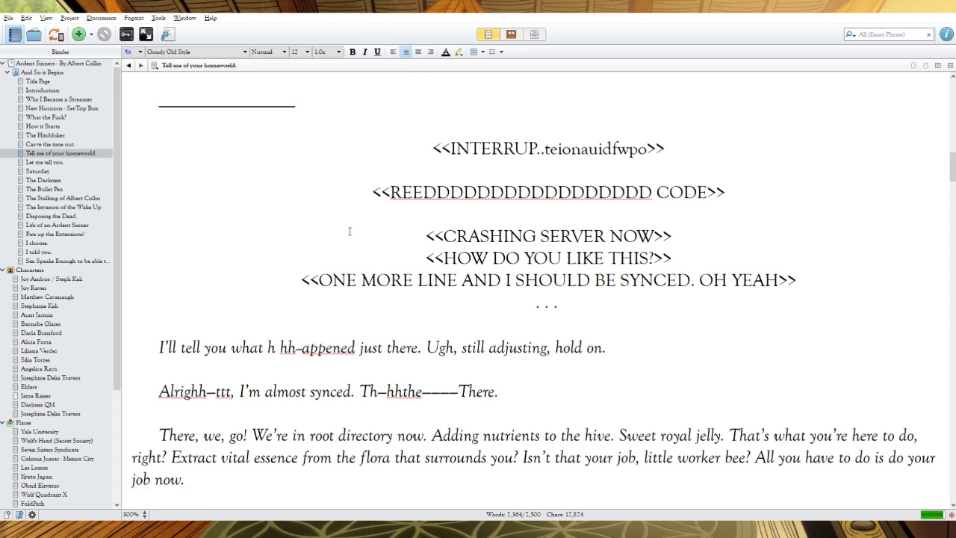
pyautogui.press('Return')
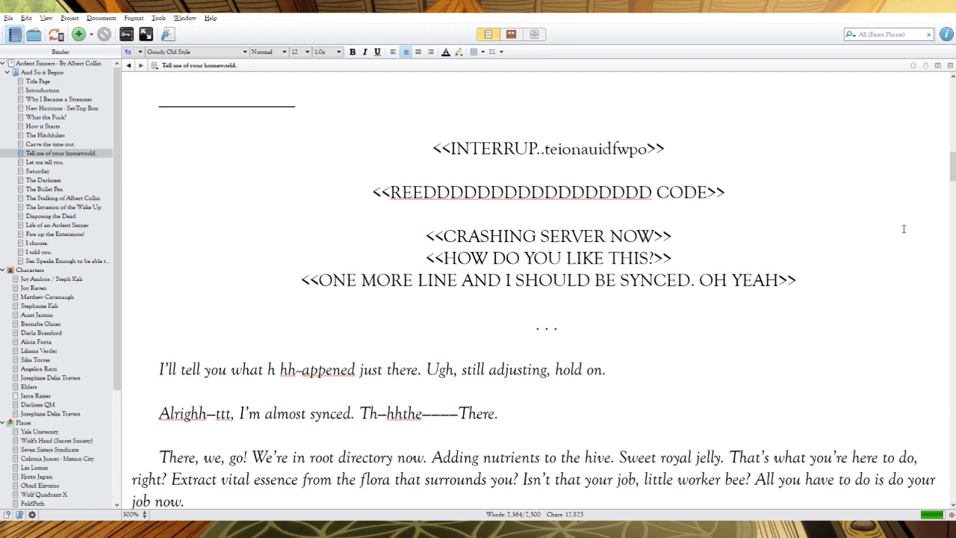
# Read the italic passage after the ". . ." line through to the dialogue ending with "The man doesn't respond."
pyautogui.scroll(-2, 953, 170)
pyautogui.scroll(-2, 953, 171)
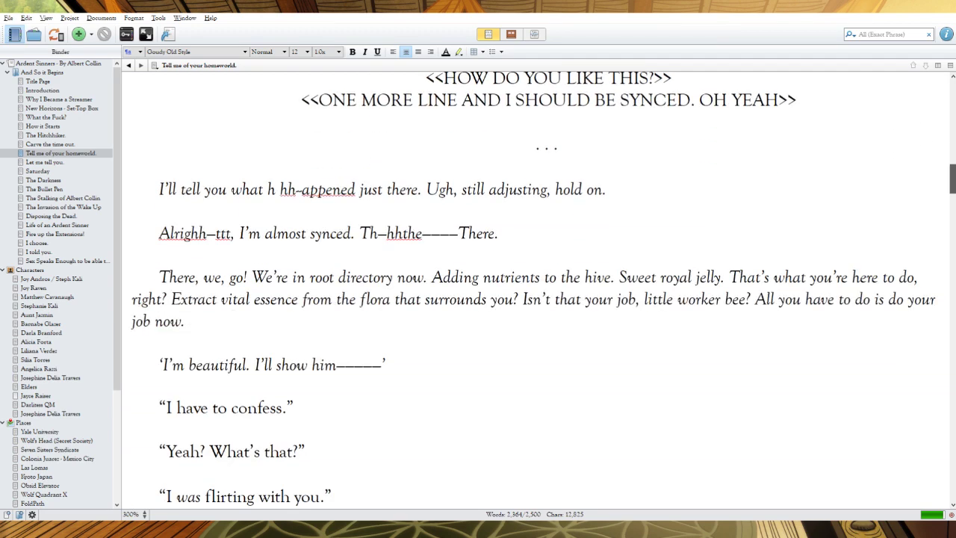
pyautogui.scroll(-1, 953, 170)
pyautogui.moveTo(952, 183); pyautogui.dragTo(953, 183)
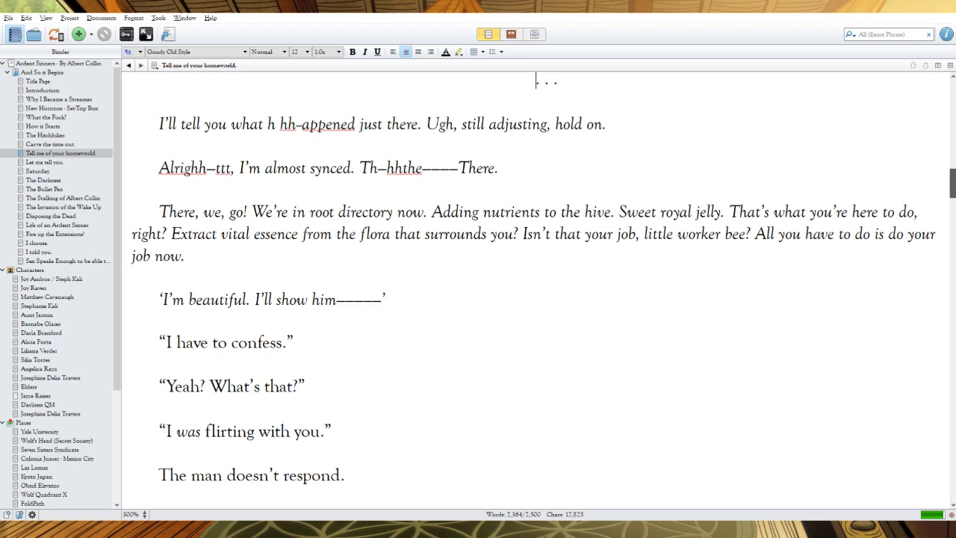
pyautogui.scroll(-1, 538, 284)
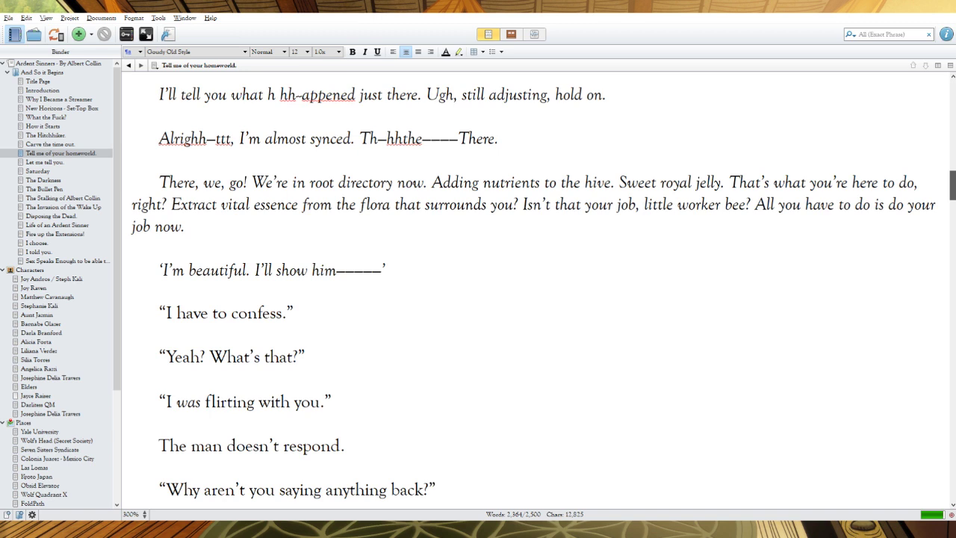
pyautogui.scroll(-1, 537, 284)
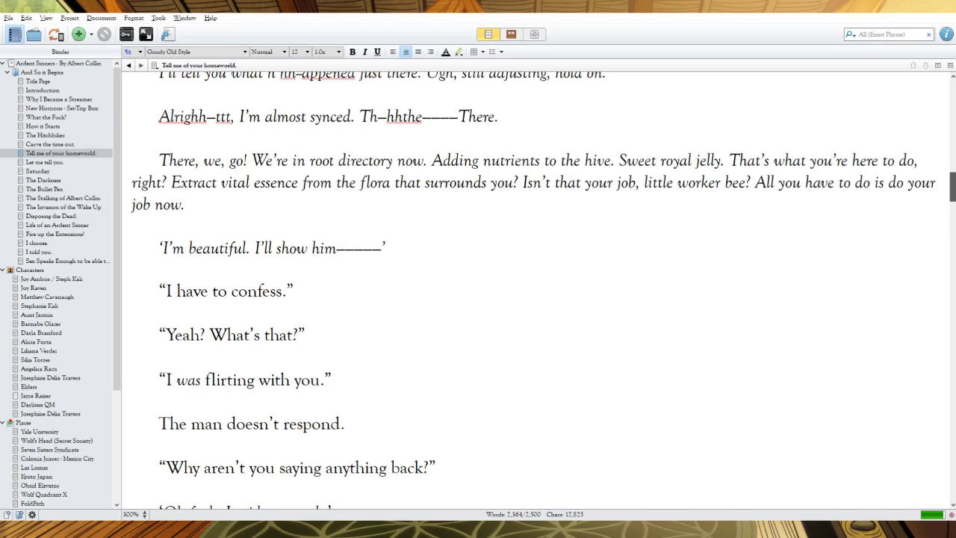
pyautogui.scroll(-1, 368, 383)
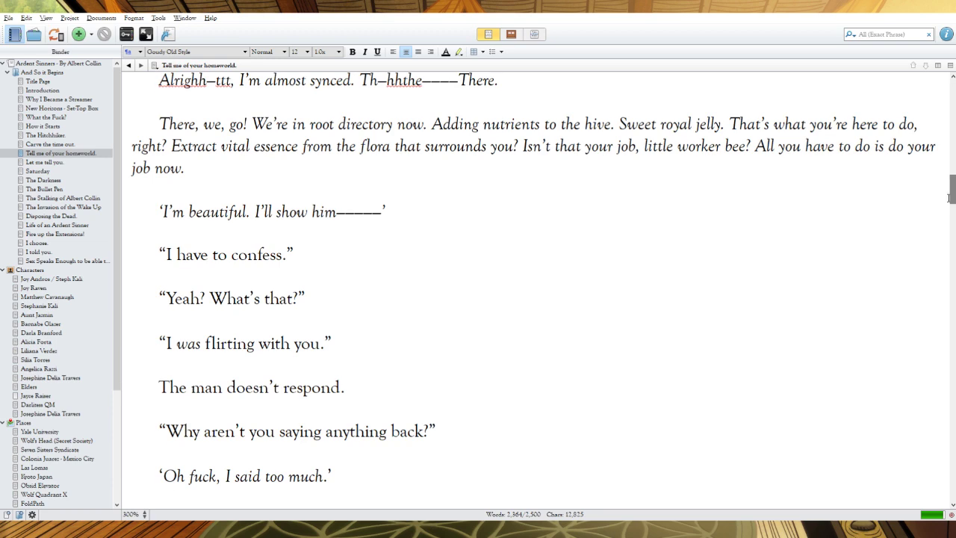
# Check the line "The man doesn't respond." against the earlier flirting dialogue and the interrupted server messages
pyautogui.moveTo(159, 387); pyautogui.dragTo(368, 383)
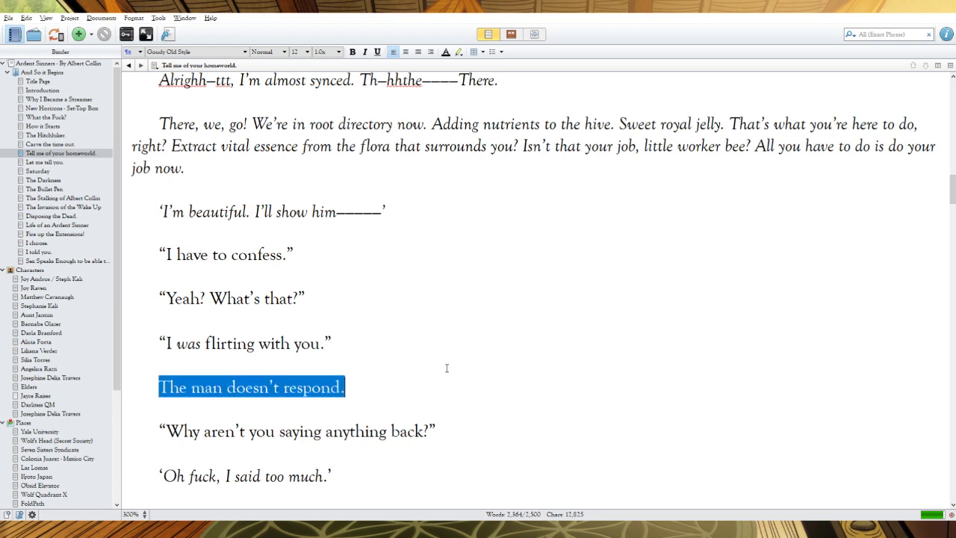
pyautogui.scroll(10, 644, 366)
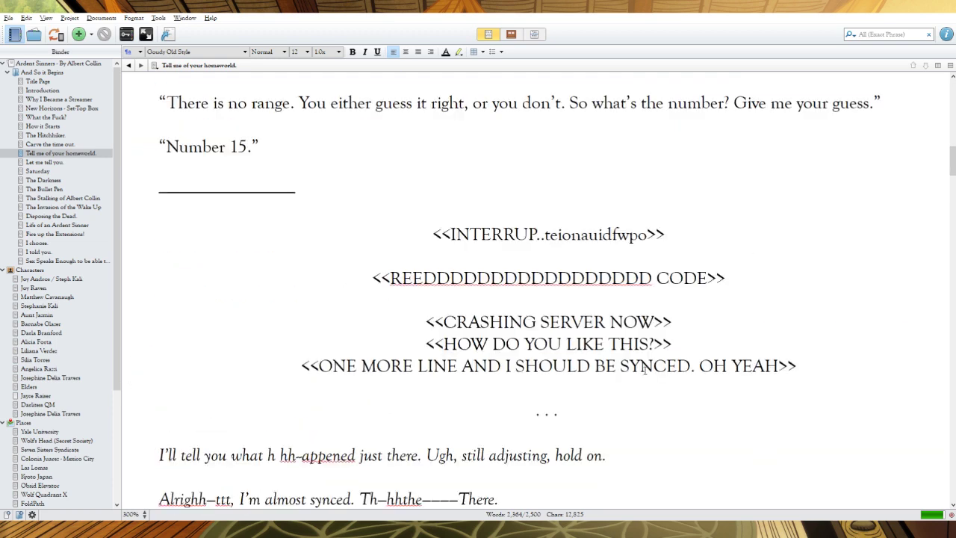
pyautogui.scroll(-10, 645, 366)
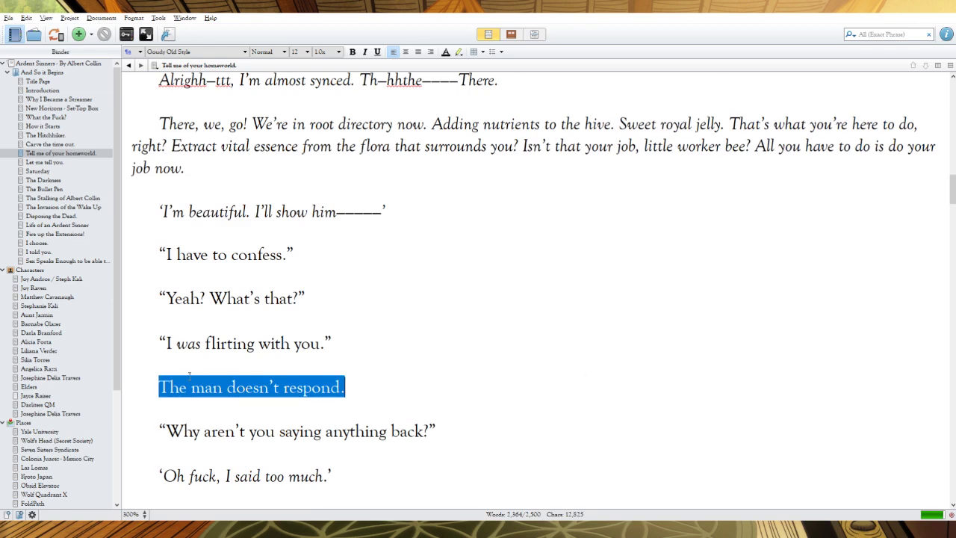
pyautogui.scroll(15, 535, 357)
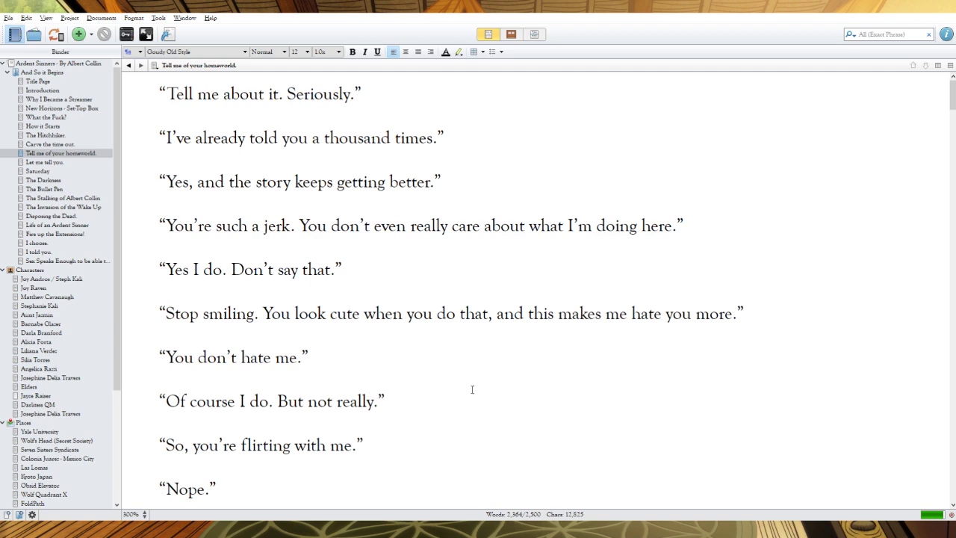
pyautogui.scroll(-15, 472, 390)
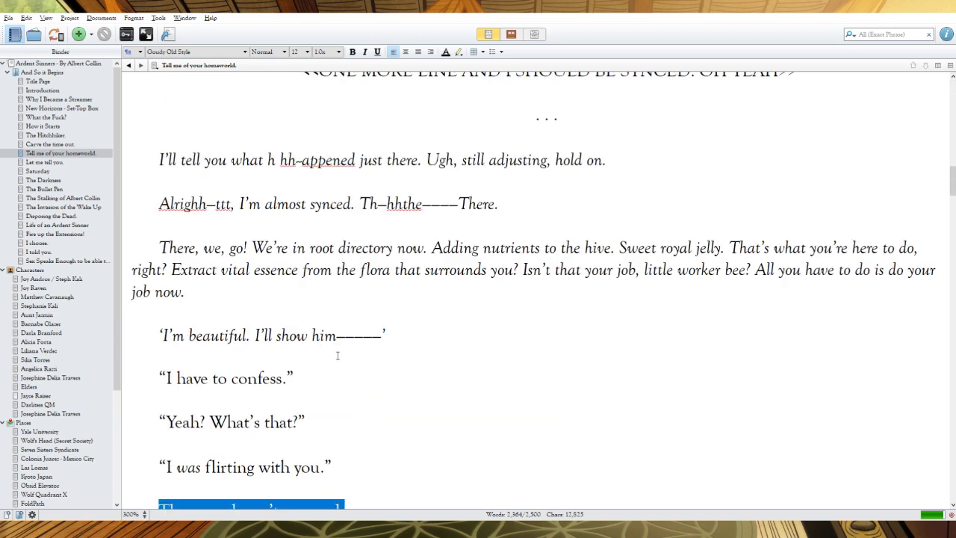
pyautogui.scroll(3, 427, 228)
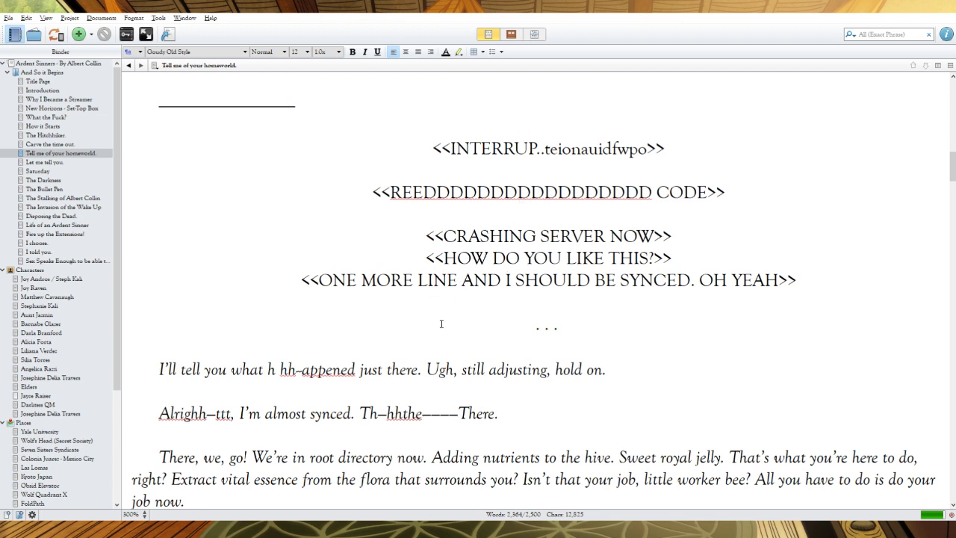
pyautogui.scroll(-3, 442, 324)
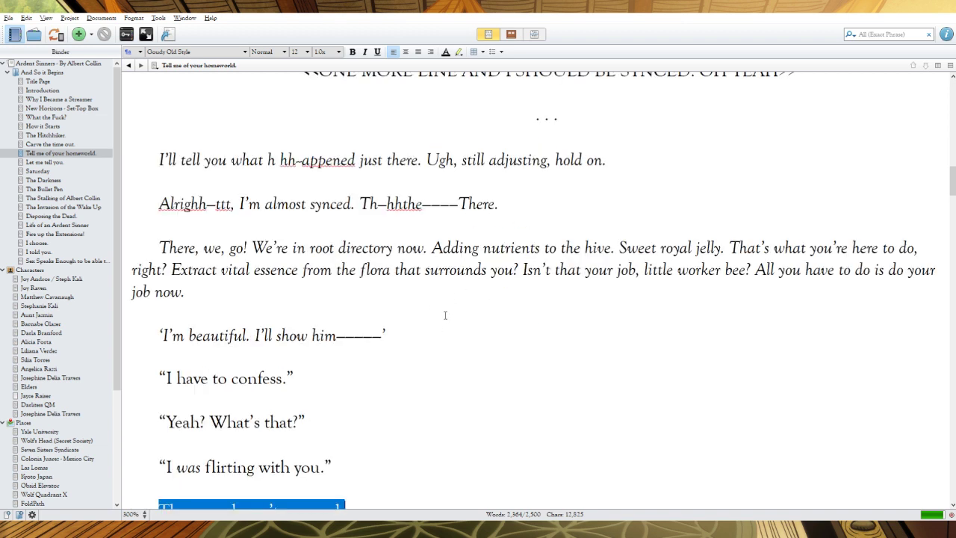
pyautogui.scroll(-3, 448, 296)
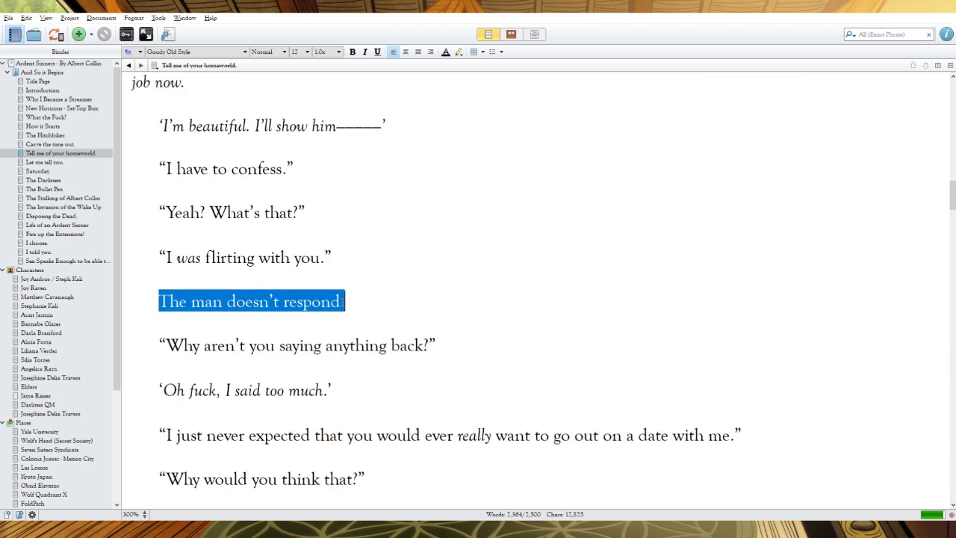
pyautogui.hotkey('alt', 'Tab')
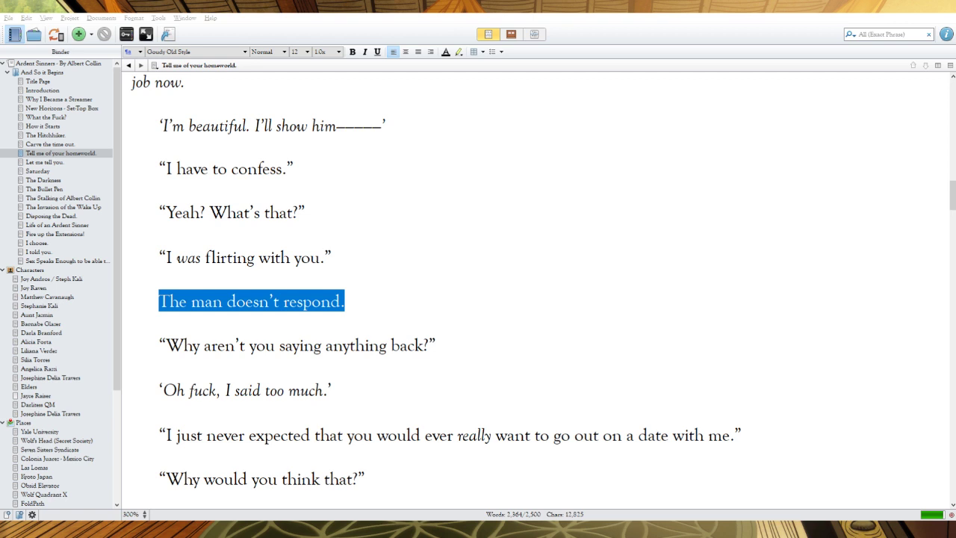
pyautogui.hotkey('alt', 'Tab')
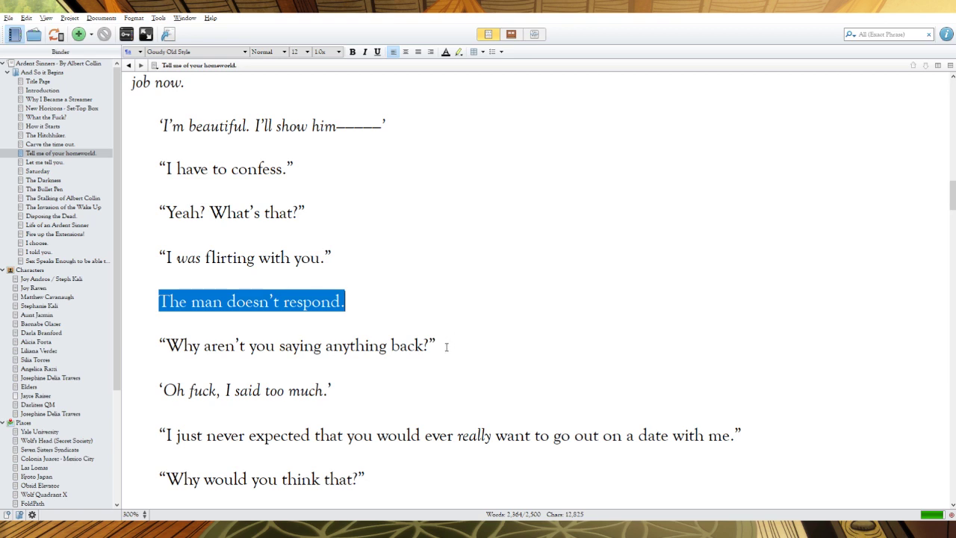
pyautogui.click(376, 301)
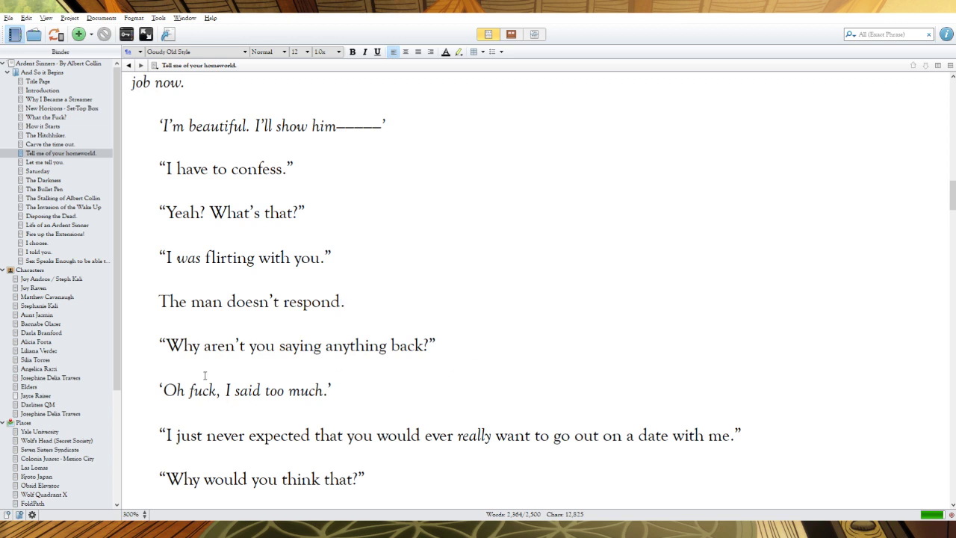
# Merge the "I'm beautiful. I'll show him" thought into the end of the preceding italic paragraph and remove its single quotation marks
pyautogui.scroll(3, 269, 355)
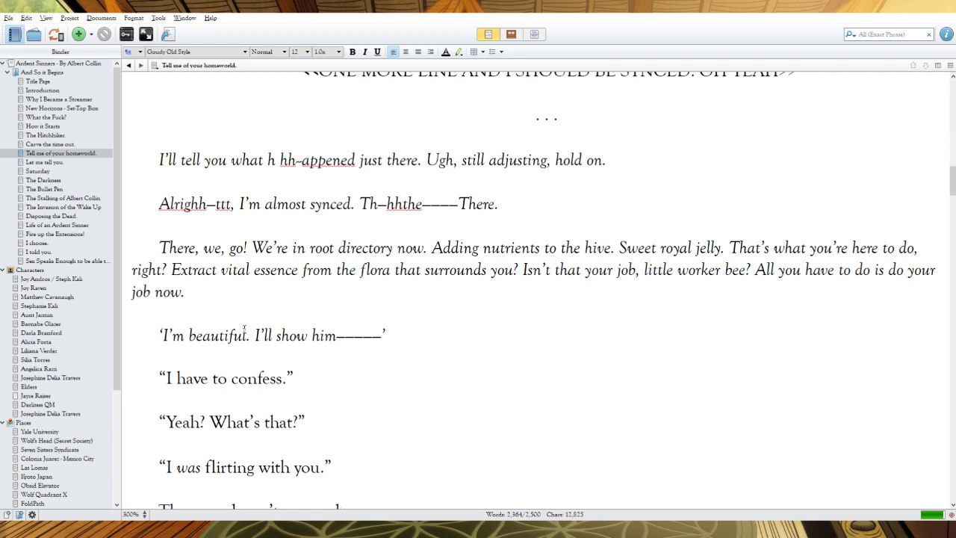
pyautogui.click(165, 335)
pyautogui.press('BackSpace')
pyautogui.press('BackSpace')
pyautogui.press('BackSpace')
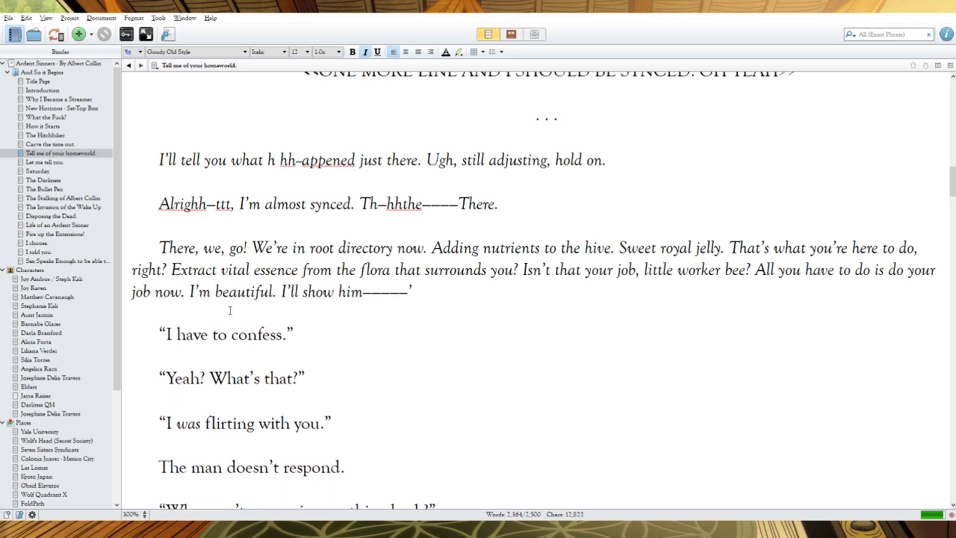
pyautogui.click(433, 287)
pyautogui.press('BackSpace')
# Remove the single quotation marks around the italic thought "Oh fuck, I said too much."
pyautogui.scroll(-5, 289, 378)
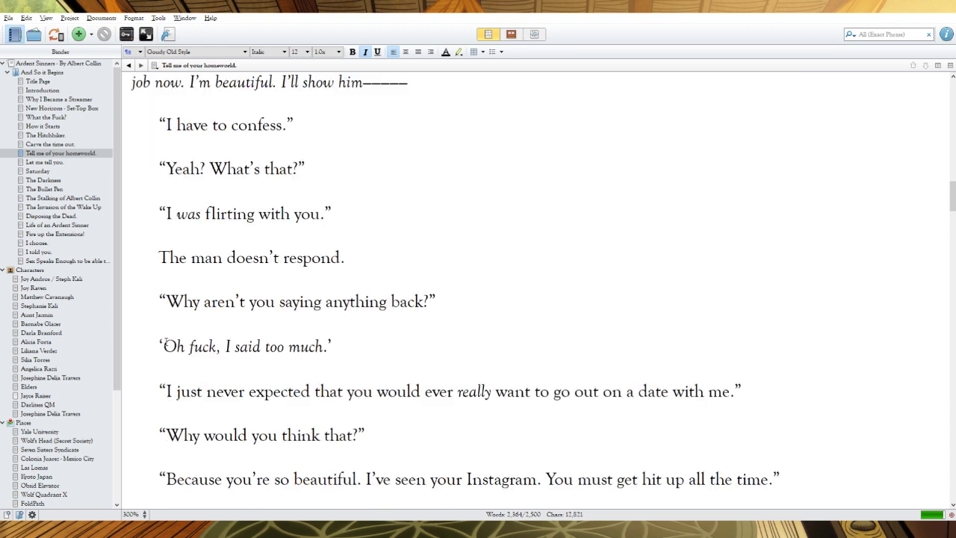
pyautogui.click(164, 346)
pyautogui.press('BackSpace')
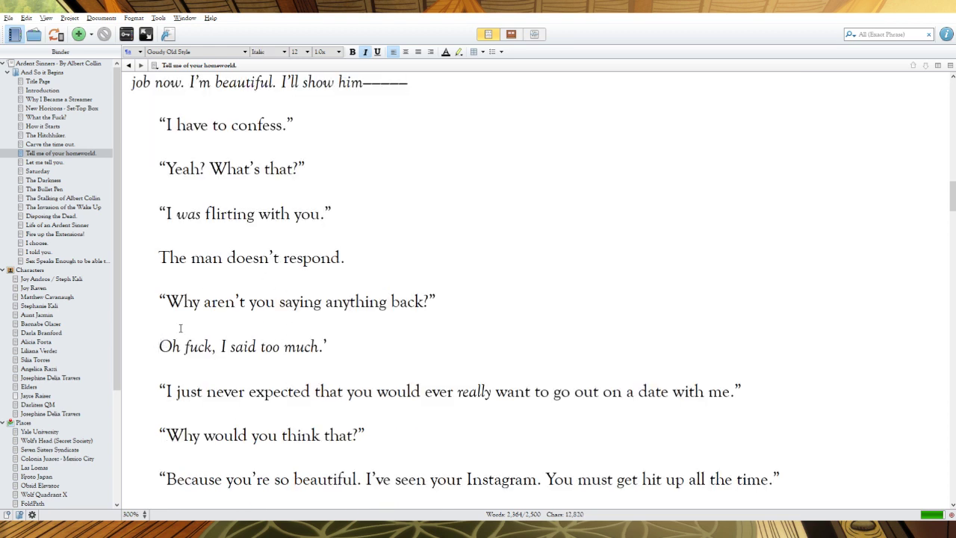
pyautogui.click(334, 345)
pyautogui.press('BackSpace')
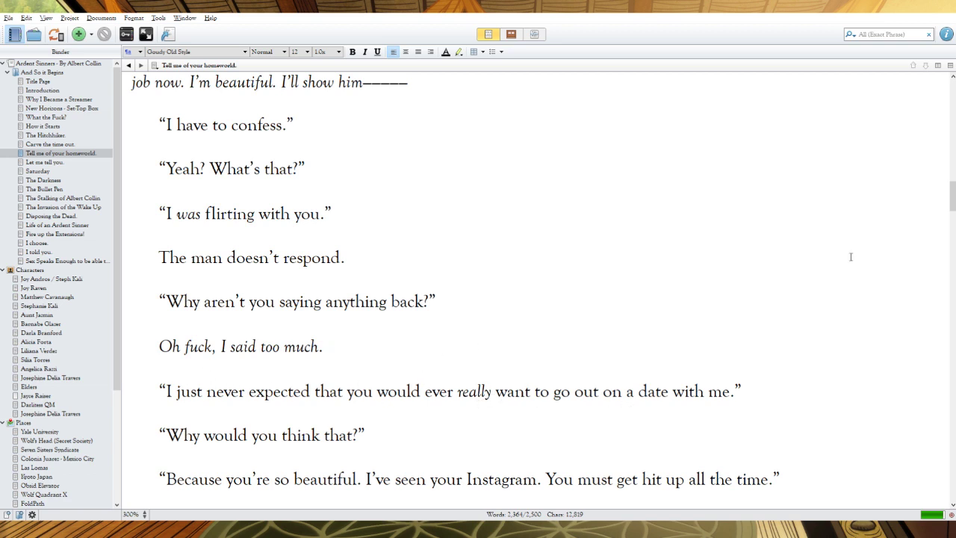
# Change the Instagram line's ending to "You must get hit on all the time."
pyautogui.scroll(-3, 953, 198)
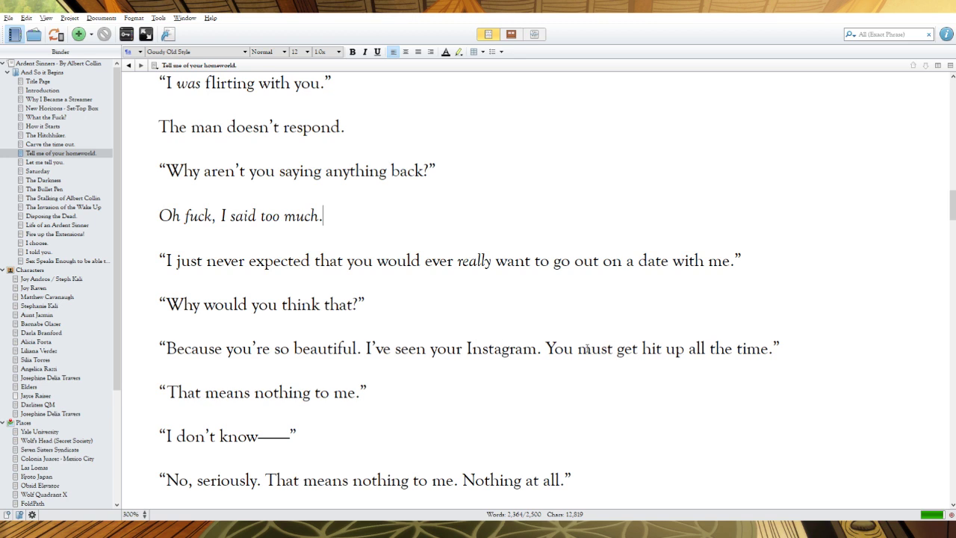
pyautogui.moveTo(685, 349); pyautogui.dragTo(666, 350)
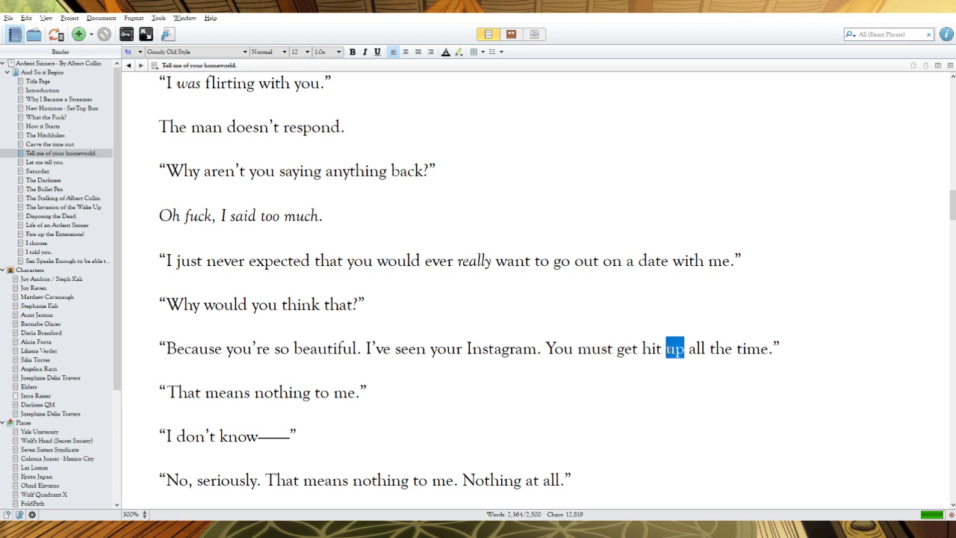
pyautogui.write('on')
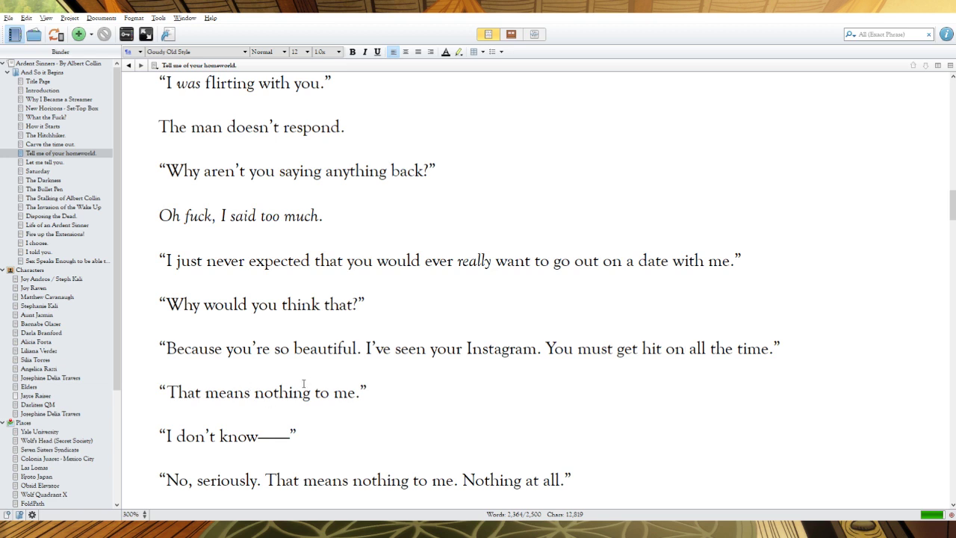
# Extend the interrupted reply "I don't know" to read "I don't know about that" before its dash
pyautogui.click(258, 436)
pyautogui.write('a')
pyautogui.write('bout')
pyautogui.write(' th')
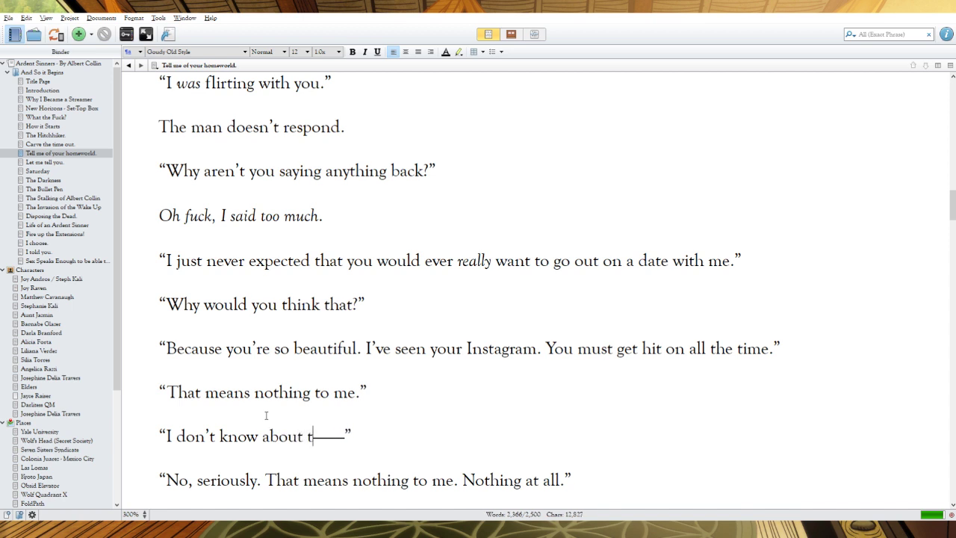
pyautogui.write('at')
# Reword the reply about posting to "It's not about how many posts I make."
pyautogui.scroll(-3, 443, 428)
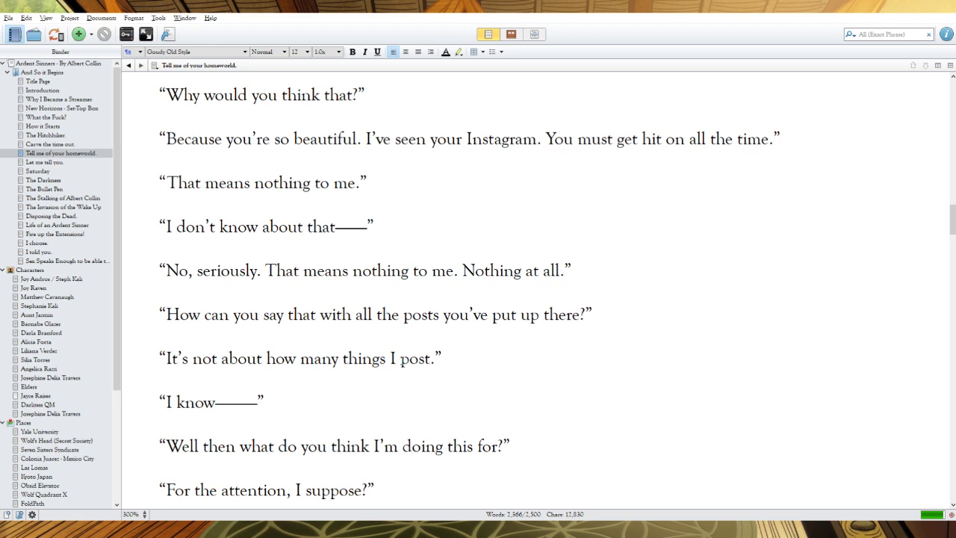
pyautogui.click(402, 358)
pyautogui.moveTo(402, 358); pyautogui.dragTo(301, 358)
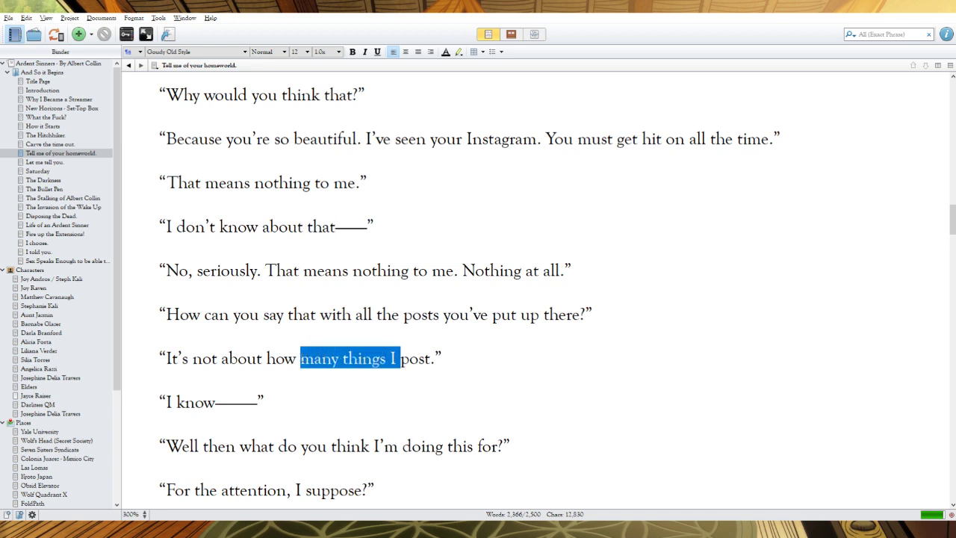
pyautogui.press('BackSpace')
pyautogui.press('Right')
pyautogui.press('Right')
pyautogui.press('Right')
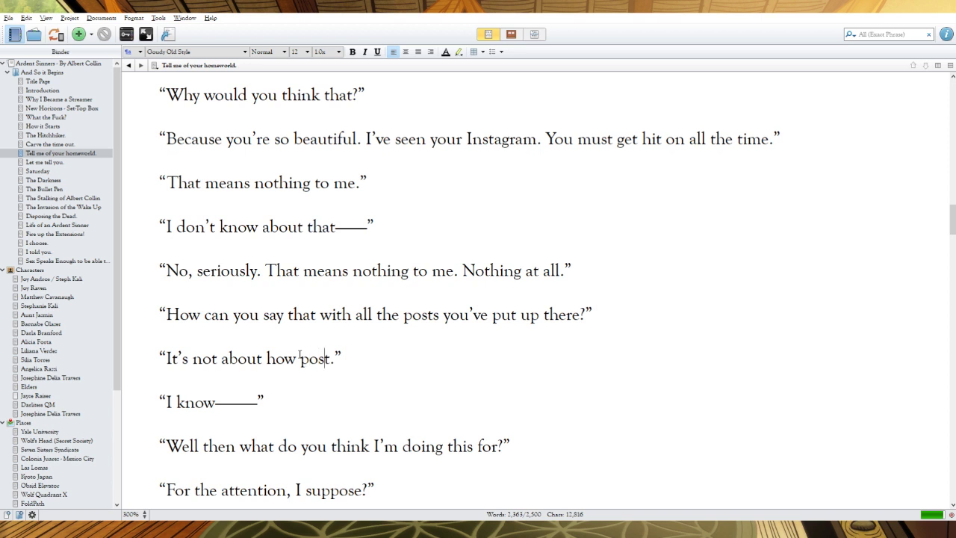
pyautogui.write('s I ma')
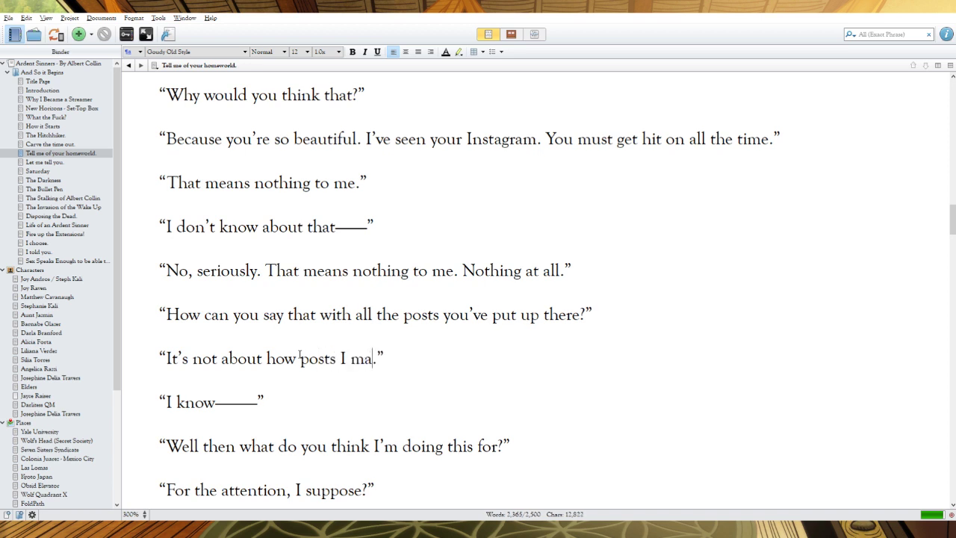
pyautogui.write('ke')
pyautogui.write('many')
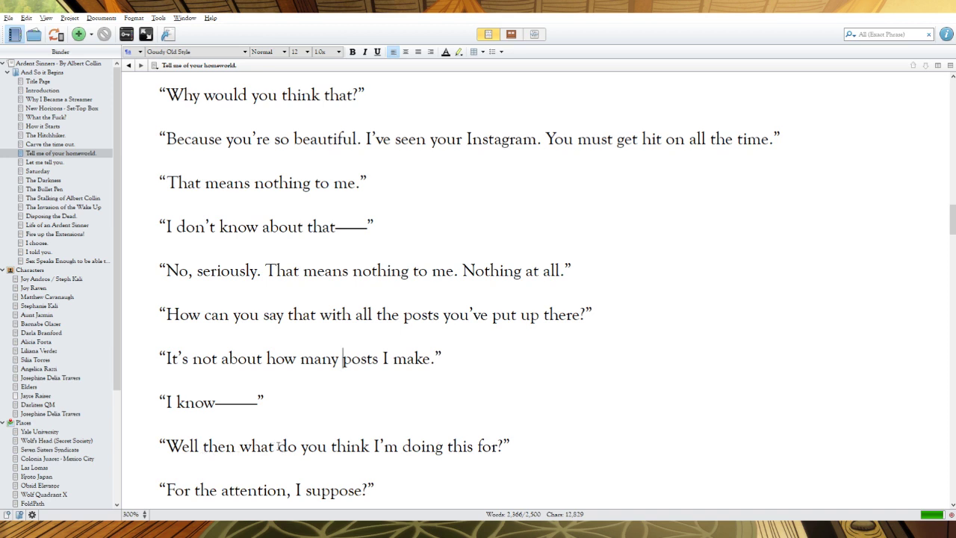
# Reword the question after "I know" to "Well, why do you think I'm doing this?"
pyautogui.moveTo(498, 446); pyautogui.dragTo(200, 446)
pyautogui.click(205, 427)
pyautogui.press('Return')
pyautogui.write('M')
pyautogui.press('BackSpace')
pyautogui.press('BackSpace')
pyautogui.moveTo(482, 446); pyautogui.dragTo(199, 452)
pyautogui.write(', why ')
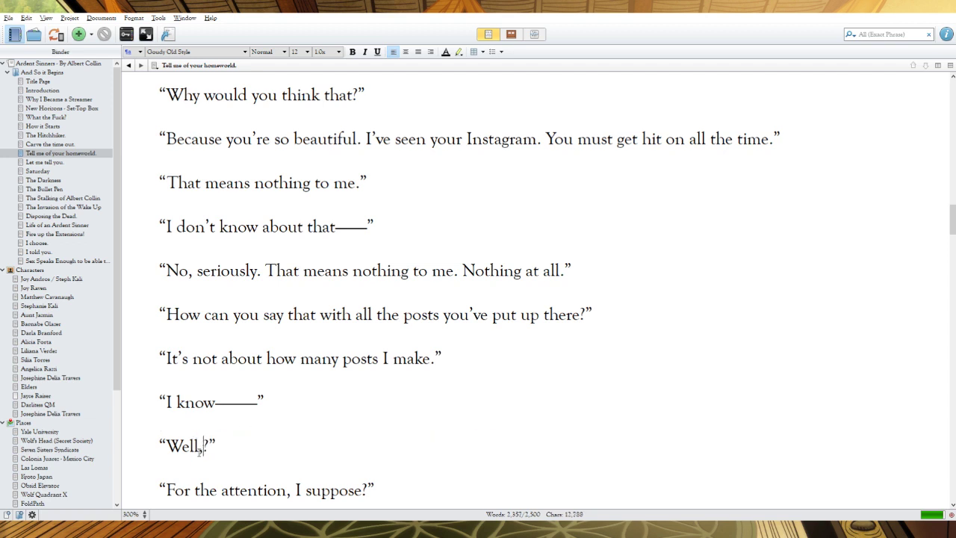
pyautogui.write("do you think I'm t")
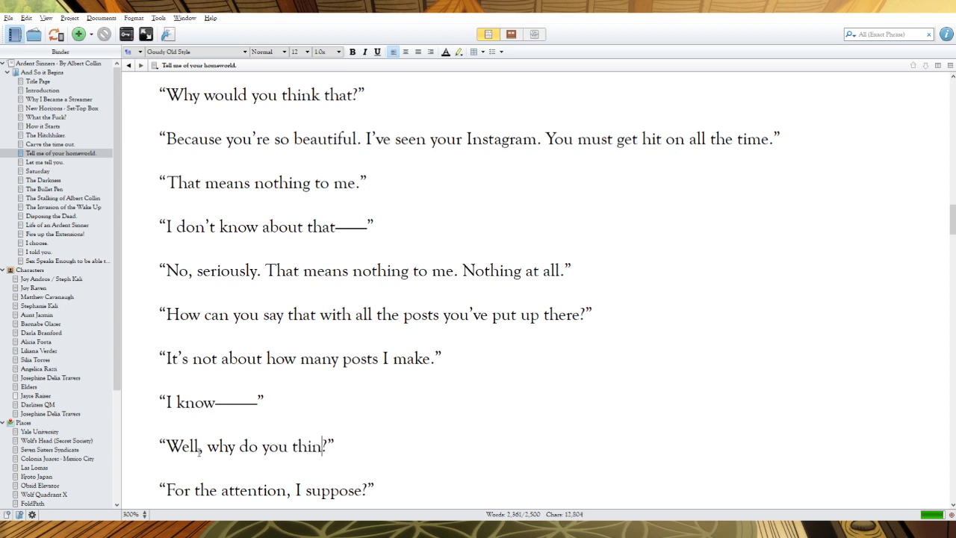
pyautogui.press('BackSpace')
pyautogui.write('doing this')
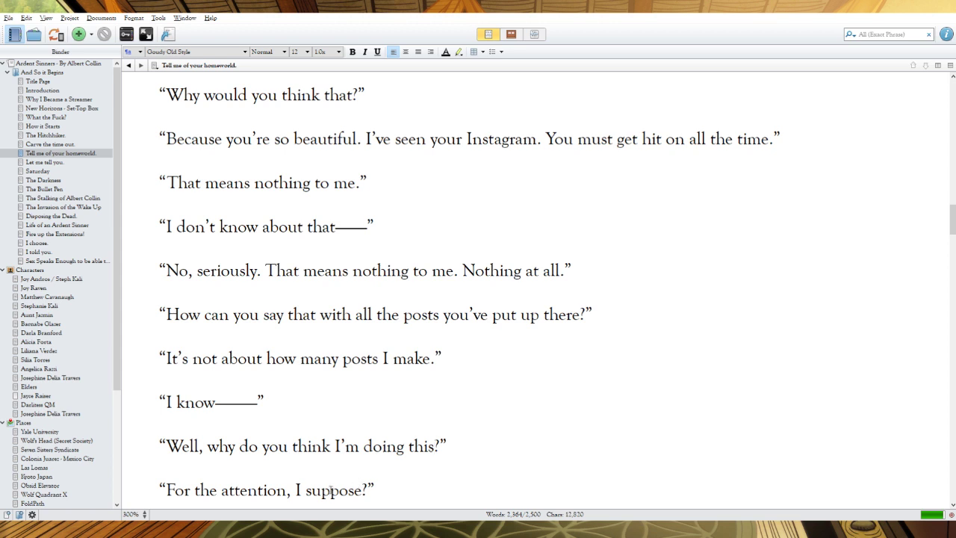
# Merge the "For the attention, I suppose?" line into the preceding question, right after "doing this?"
pyautogui.scroll(-3, 833, 257)
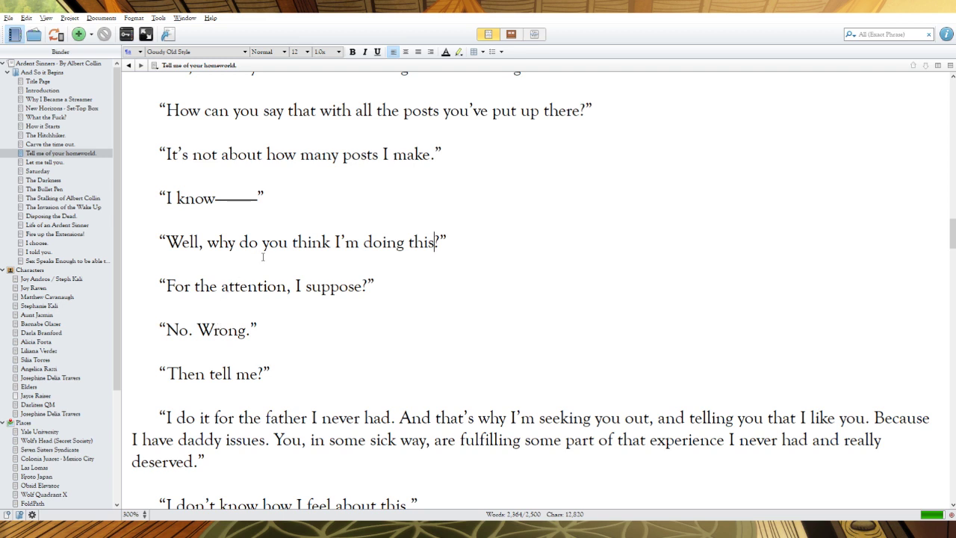
pyautogui.click(166, 286)
pyautogui.press('BackSpace')
pyautogui.press('BackSpace')
pyautogui.press('BackSpace')
pyautogui.press('BackSpace')
pyautogui.press('BackSpace')
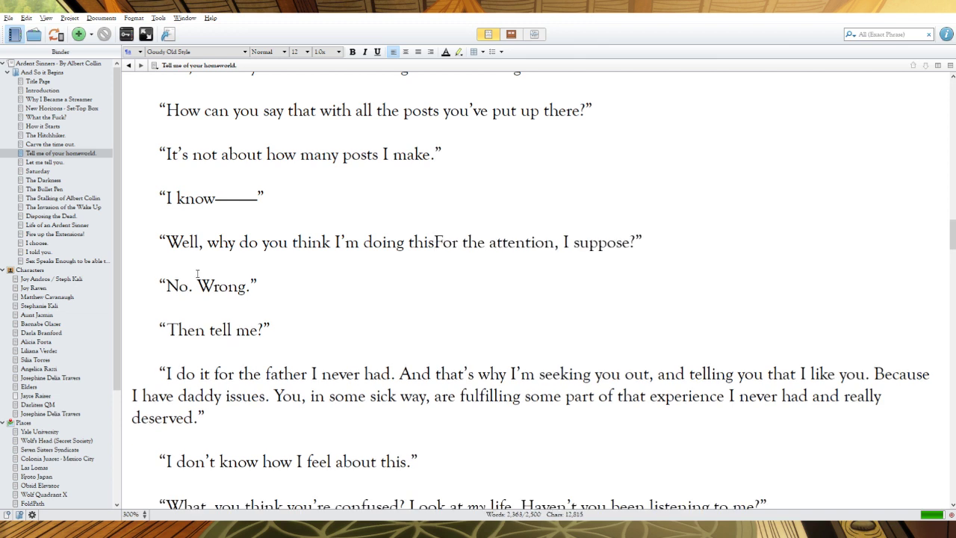
pyautogui.write('?')
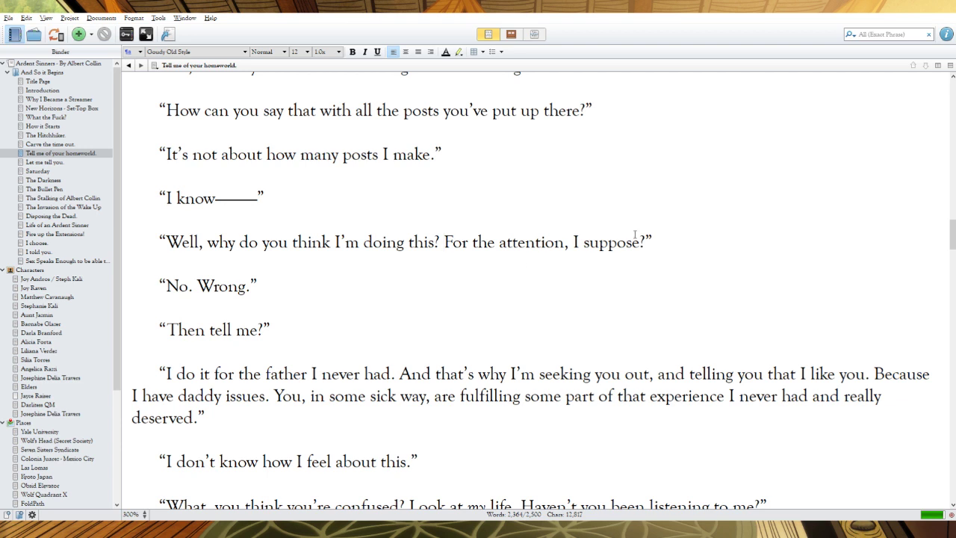
# Shorten the end of the merged line to "For the attention?"
pyautogui.moveTo(641, 242); pyautogui.dragTo(568, 237)
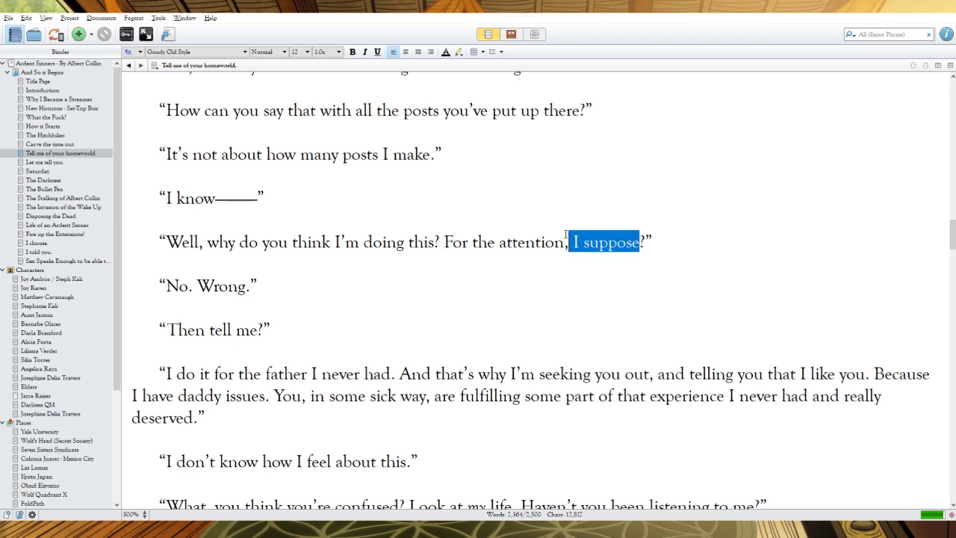
pyautogui.press('BackSpace')
pyautogui.press('BackSpace')
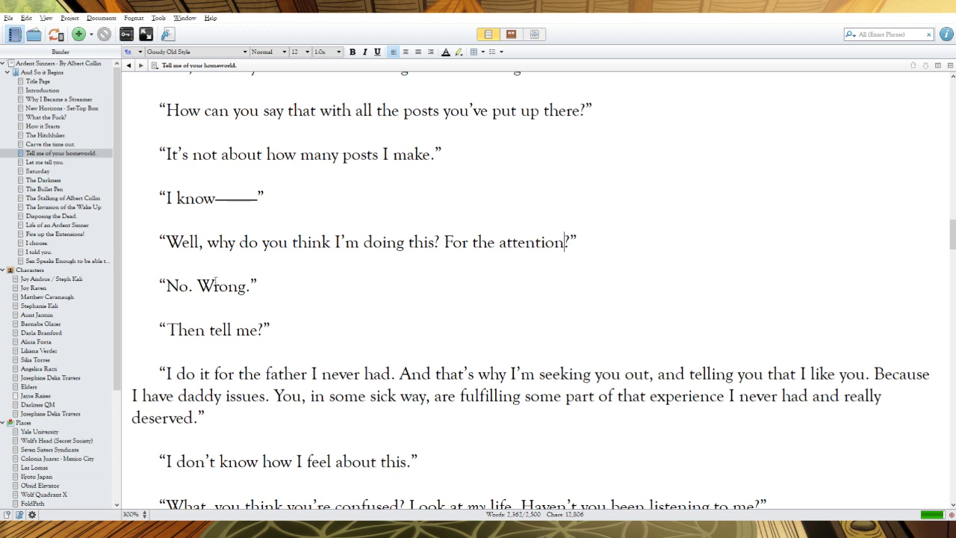
# Cut "Wrong." from the reply so it reads "No." and end "Then tell me" with a period
pyautogui.moveTo(251, 287); pyautogui.dragTo(193, 286)
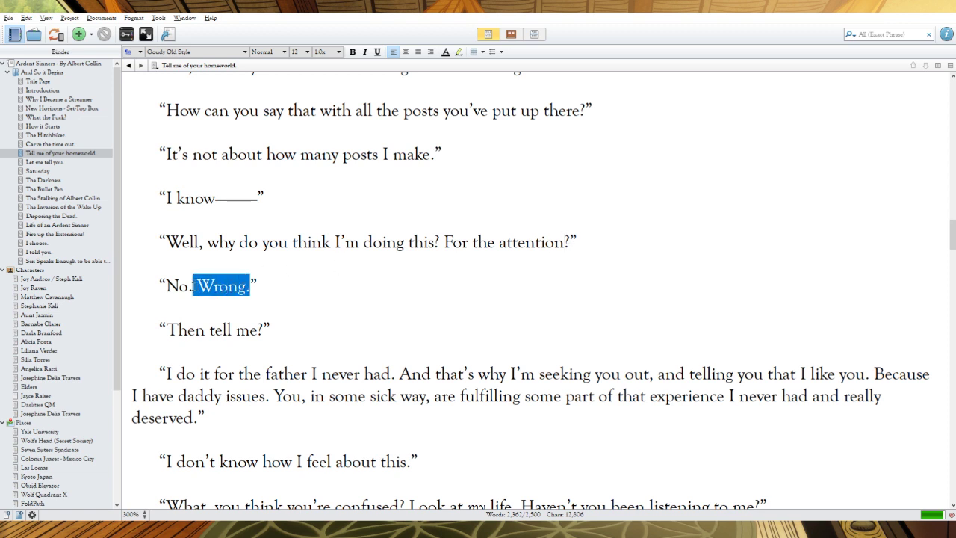
pyautogui.press('BackSpace')
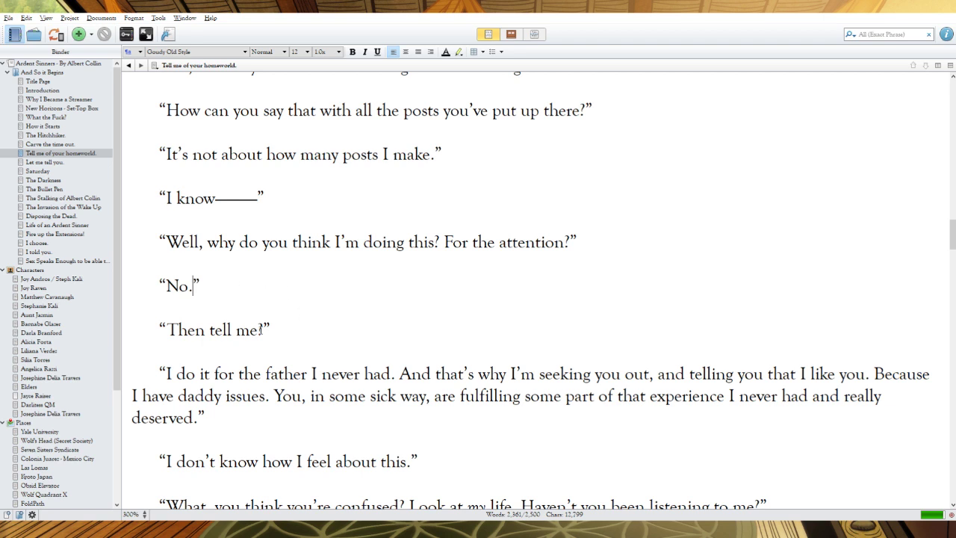
pyautogui.click(279, 318)
pyautogui.press('Left')
pyautogui.press('BackSpace')
pyautogui.write('.')
# Replace the comma and "and" after "I'm seeking you out" with a semicolon in the father paragraph
pyautogui.doubleClick(667, 374)
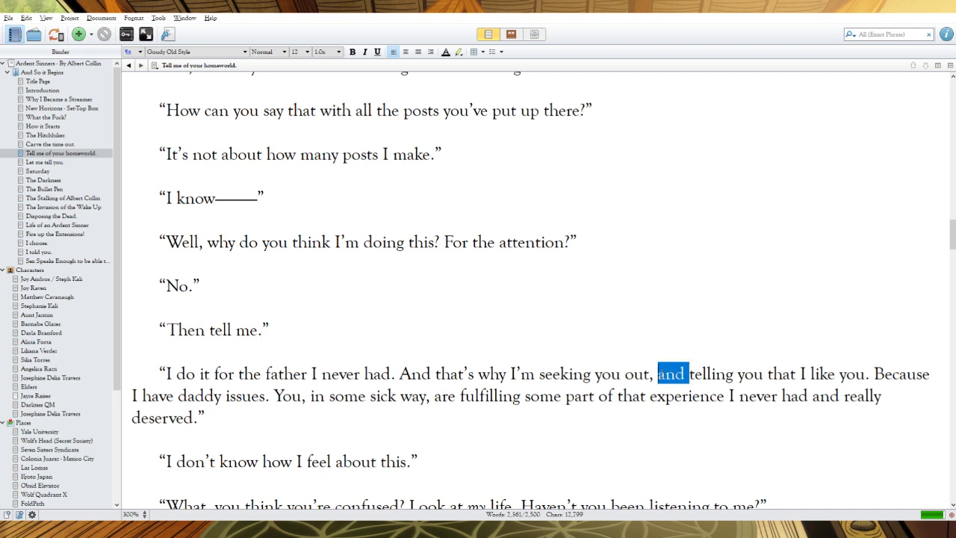
pyautogui.press('BackSpace')
pyautogui.press('BackSpace')
pyautogui.press('BackSpace')
pyautogui.press('BackSpace')
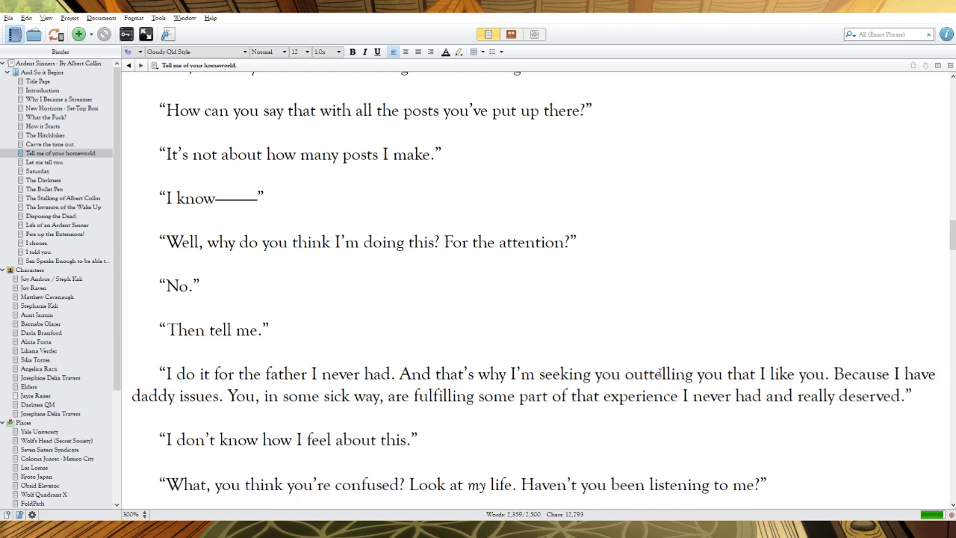
pyautogui.write(';')
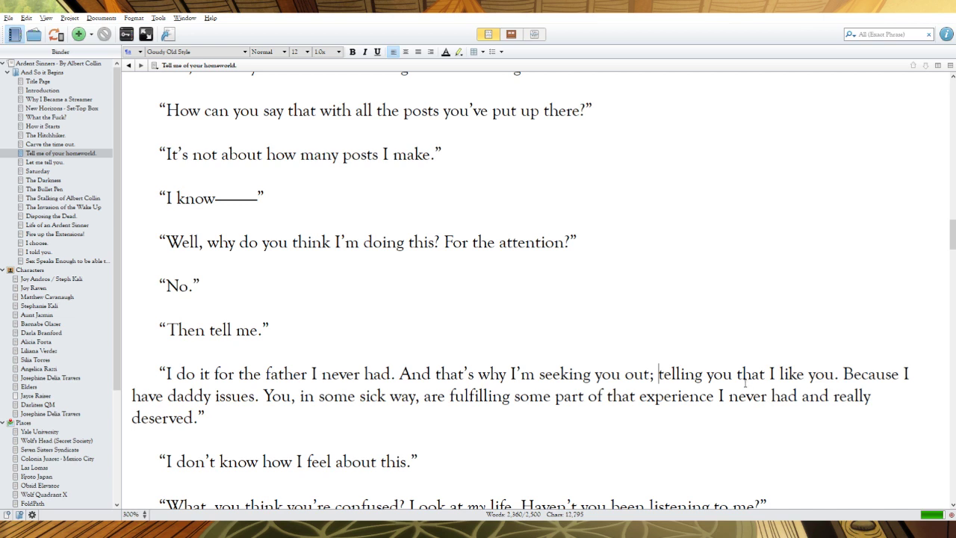
# Delete "that" before "I like you" and "Because" before "I have daddy issues."
pyautogui.moveTo(771, 374); pyautogui.dragTo(736, 373)
pyautogui.press('BackSpace')
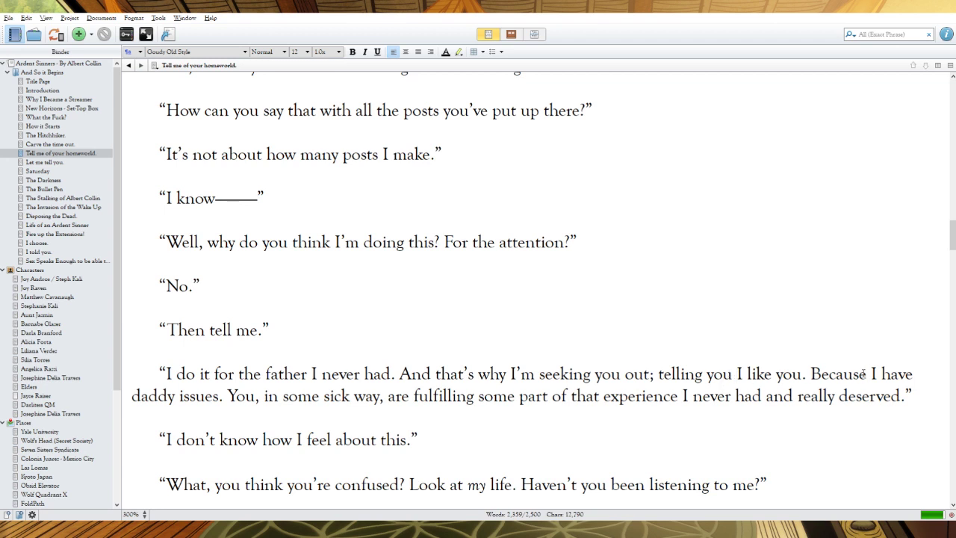
pyautogui.moveTo(874, 374); pyautogui.dragTo(812, 373)
pyautogui.press('BackSpace')
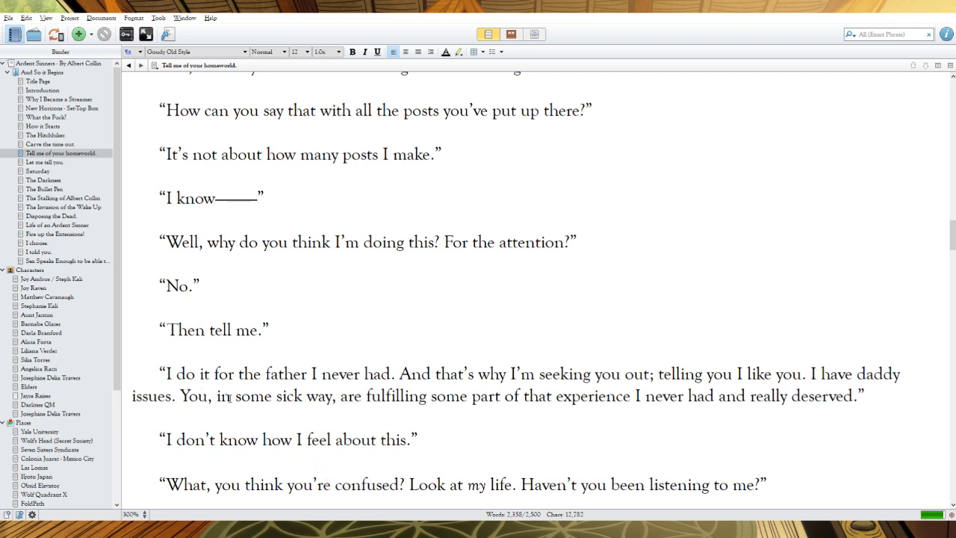
# Reword the opening of the father paragraph's last sentence to "In some sick way, you are fulfilling"
pyautogui.moveTo(234, 398); pyautogui.dragTo(180, 397)
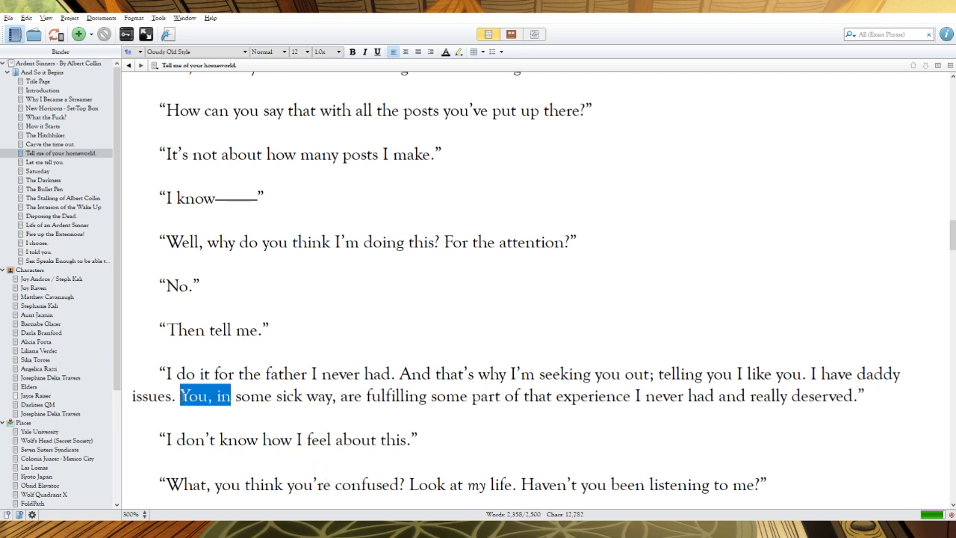
pyautogui.write('In')
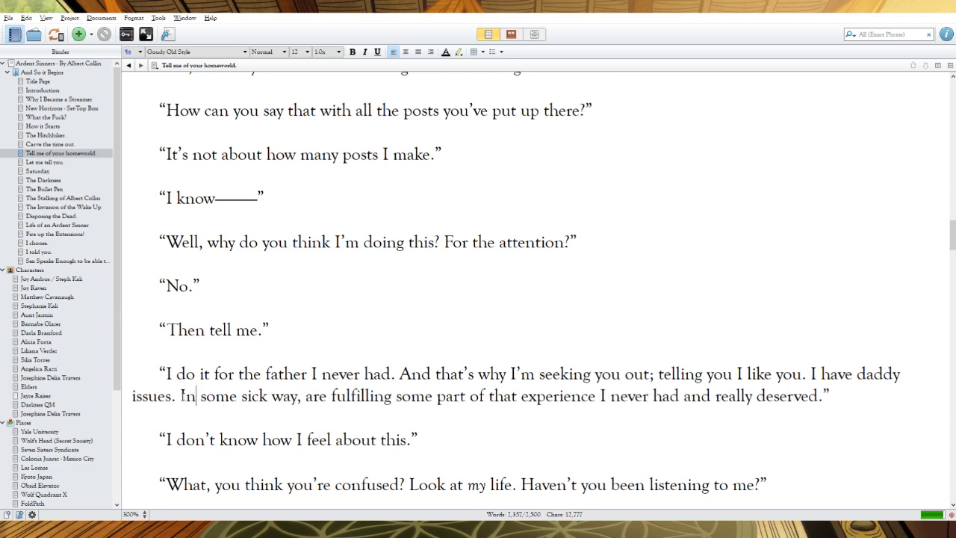
pyautogui.click(306, 396)
pyautogui.write('you')
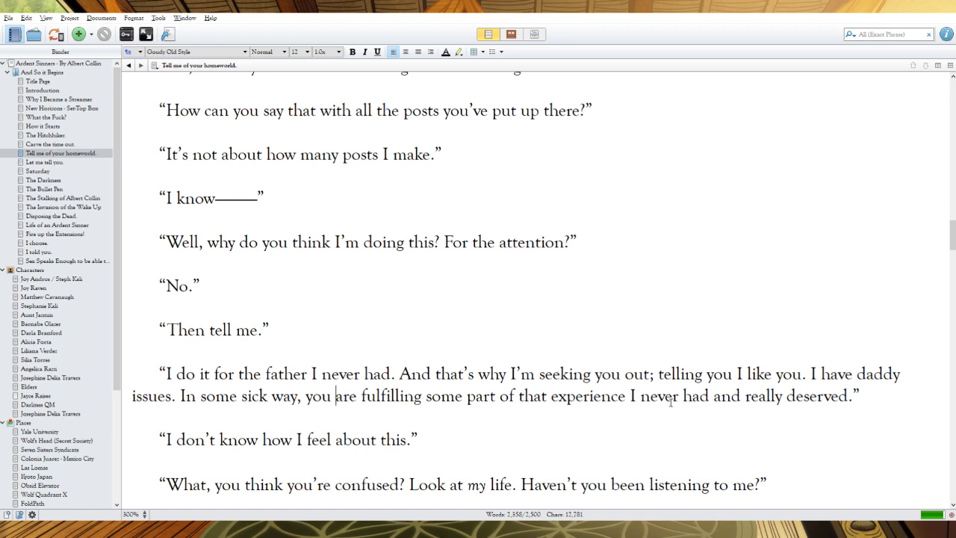
# Delete the words "really" and "sick" from the father paragraph's last sentence
pyautogui.moveTo(788, 396); pyautogui.dragTo(746, 396)
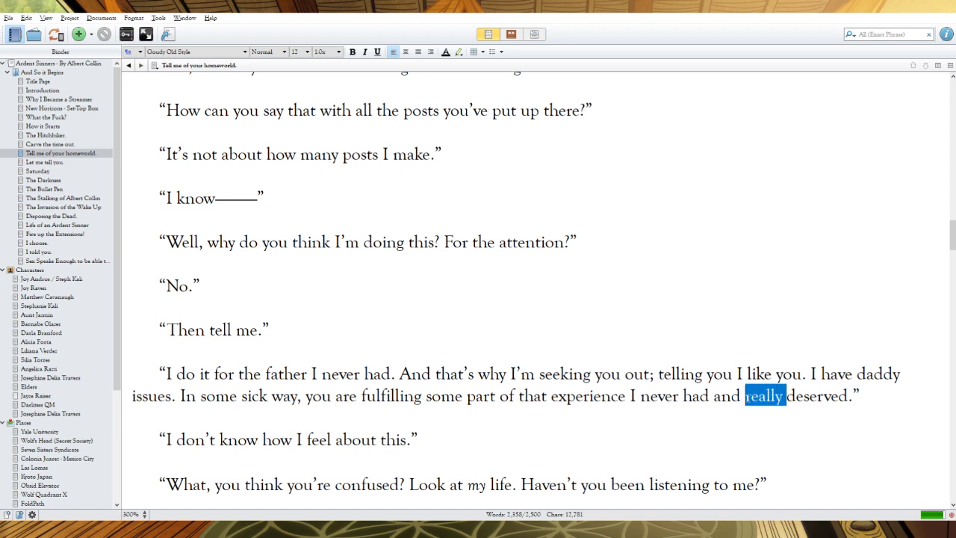
pyautogui.press('Delete')
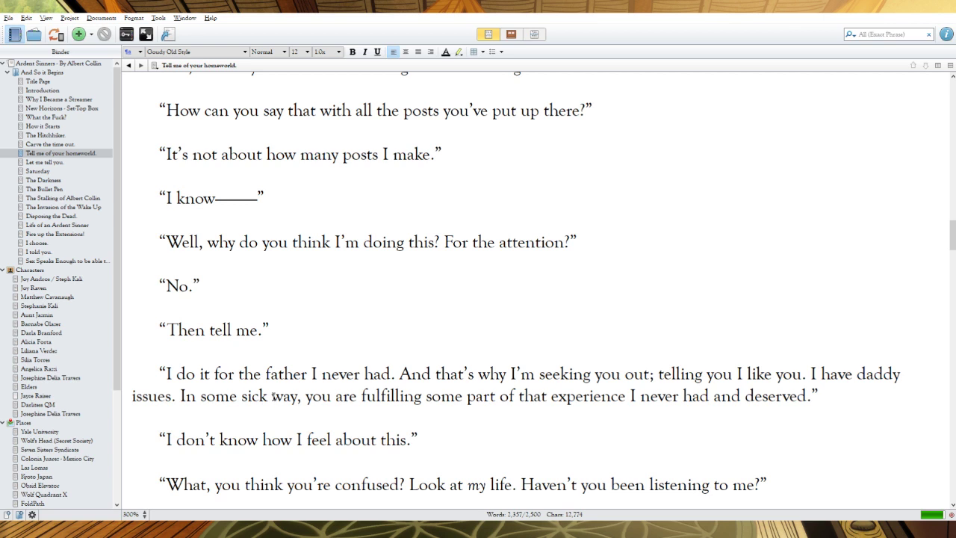
pyautogui.moveTo(273, 397); pyautogui.dragTo(241, 397)
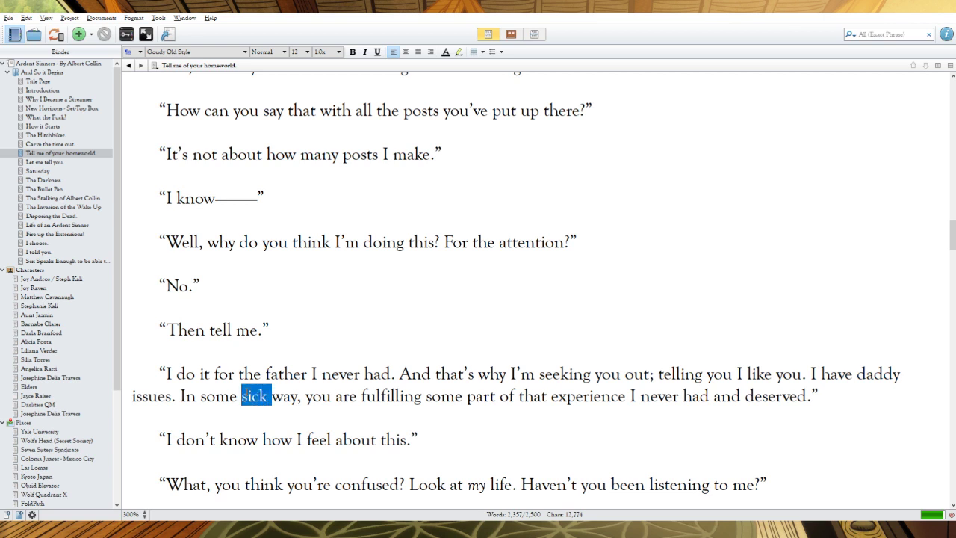
pyautogui.press('BackSpace')
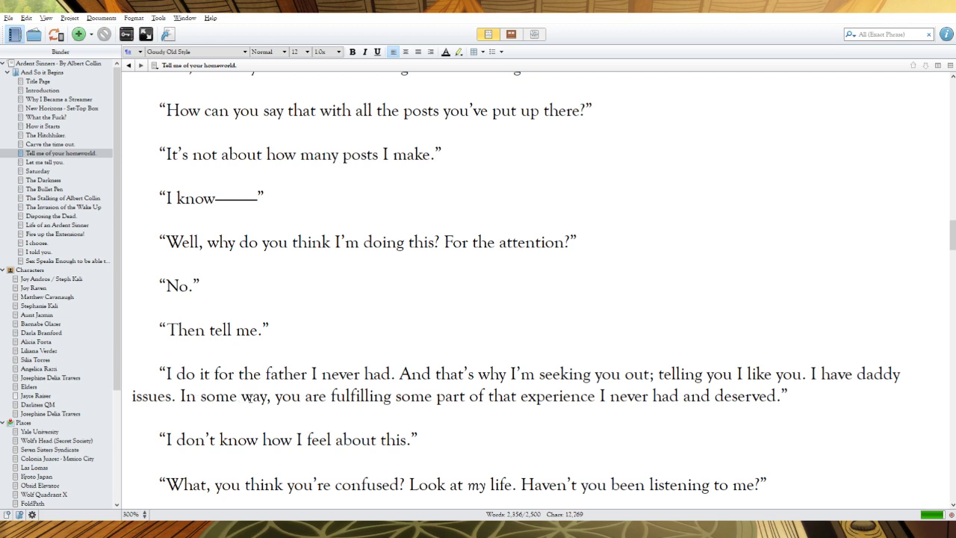
# Shorten the father paragraph's last sentence to "You're fulfilling some part of that experience I never had."
pyautogui.moveTo(283, 397); pyautogui.dragTo(180, 396)
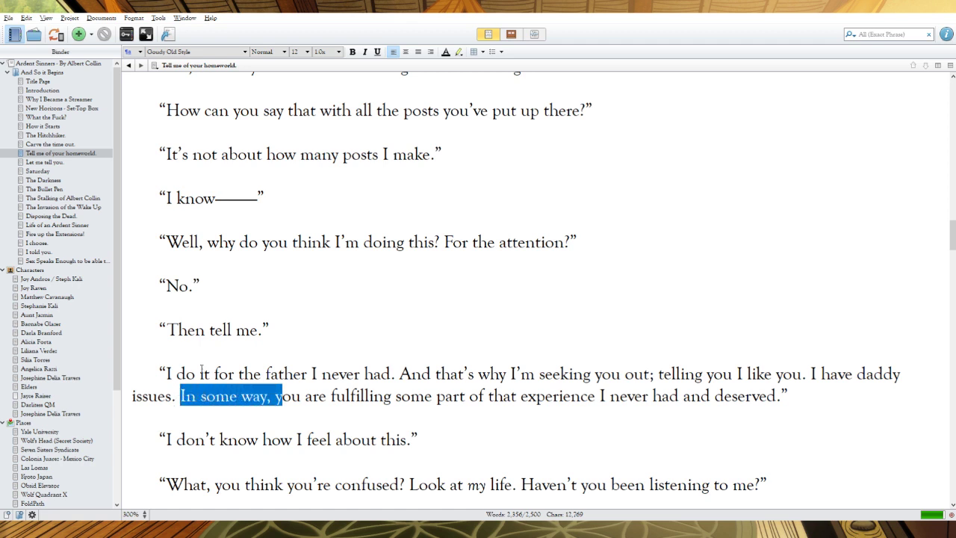
pyautogui.write('Y')
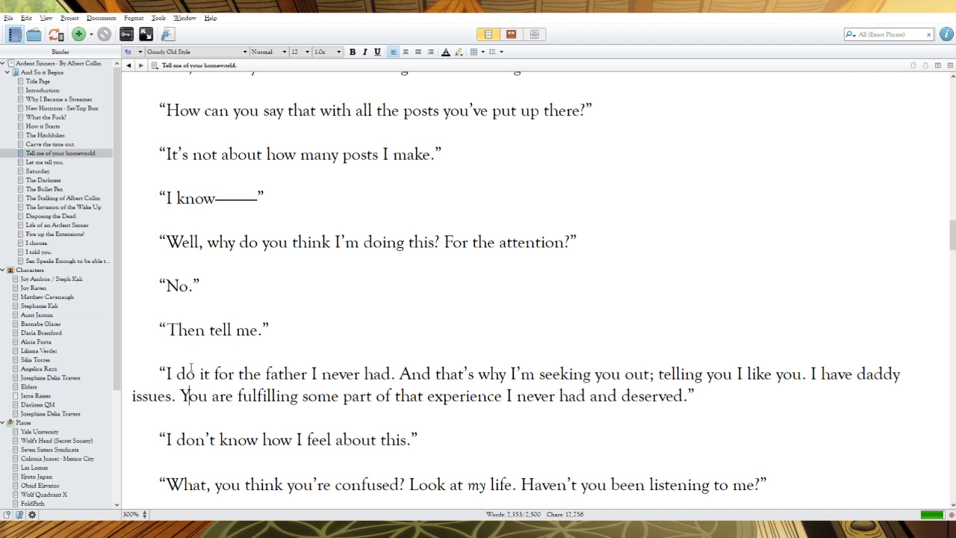
pyautogui.doubleClick(230, 394)
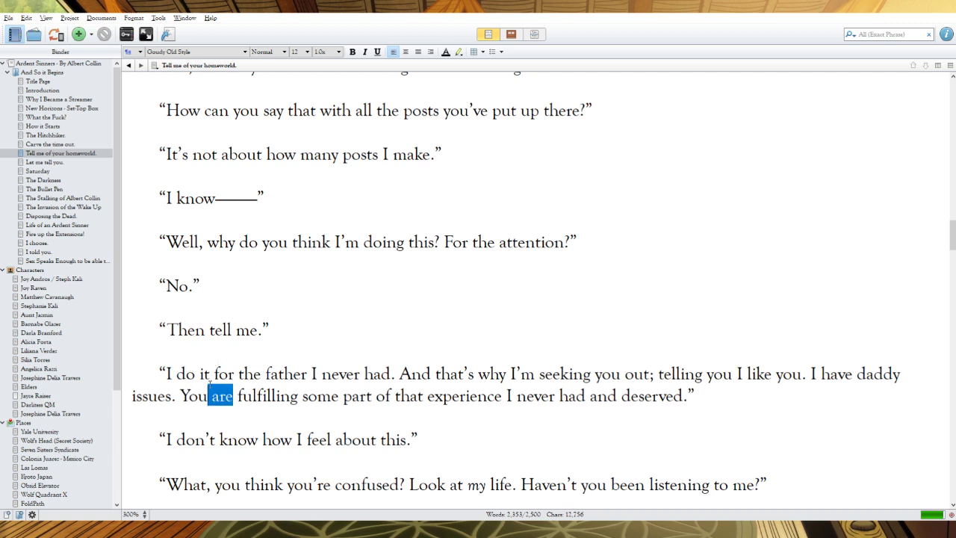
pyautogui.press('BackSpace')
pyautogui.write("'re")
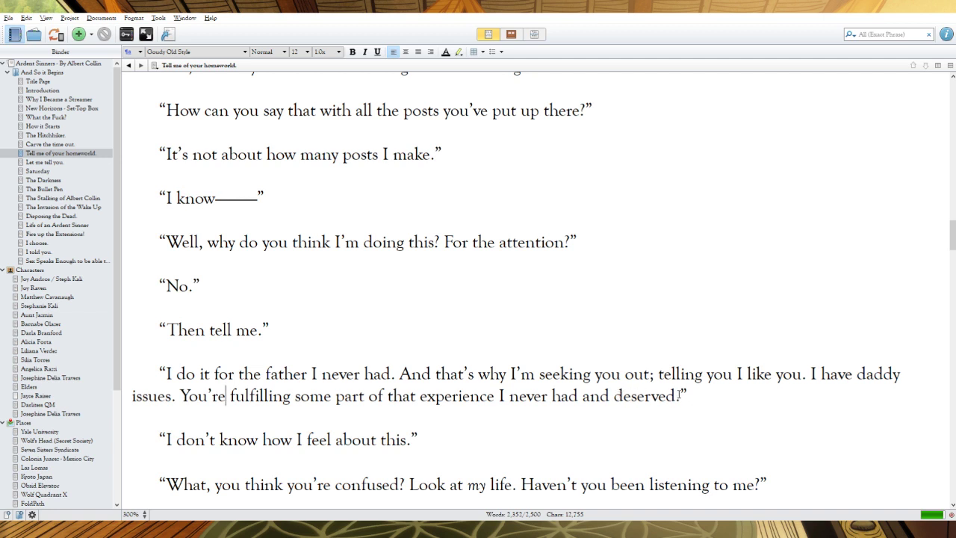
pyautogui.moveTo(677, 396); pyautogui.dragTo(579, 396)
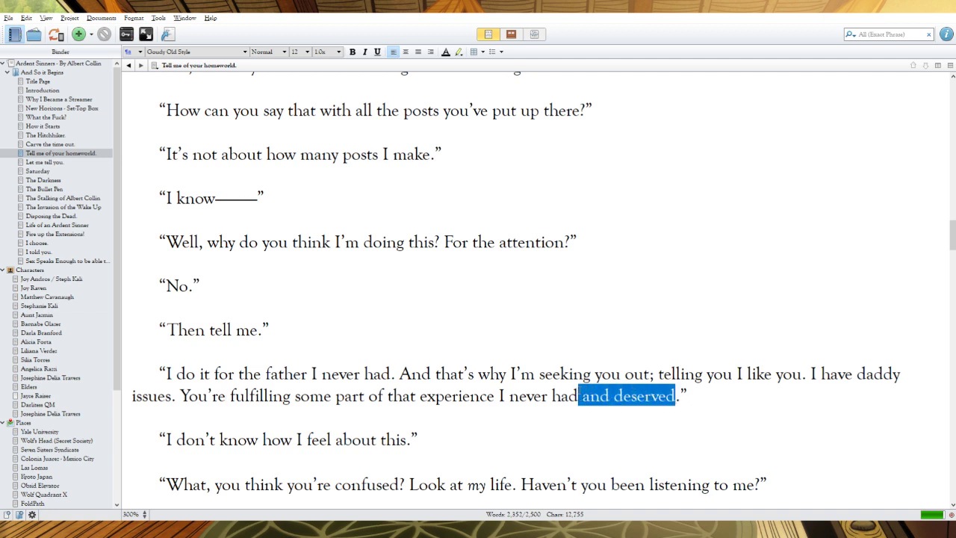
pyautogui.press('BackSpace')
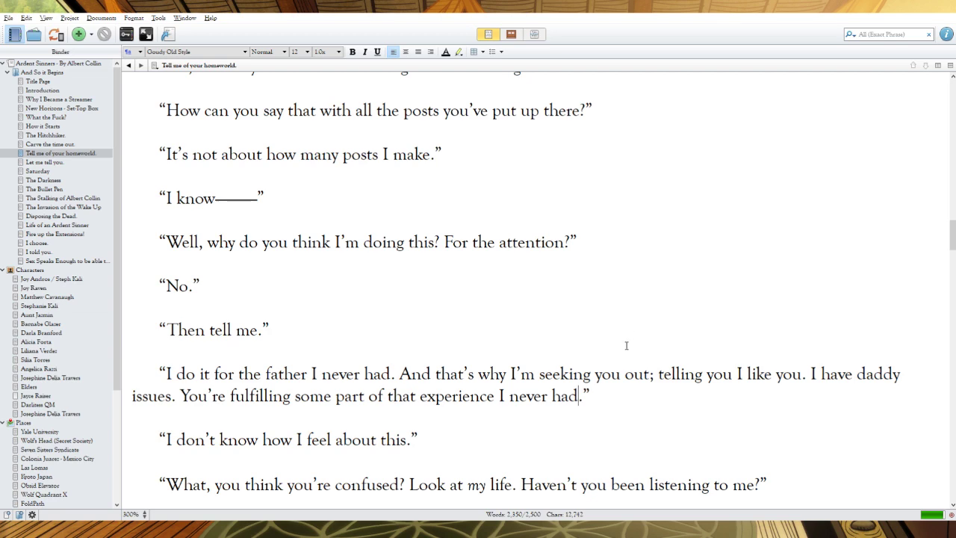
# Delete "ever really" from the earlier line about never expecting a date
pyautogui.scroll(10, 621, 372)
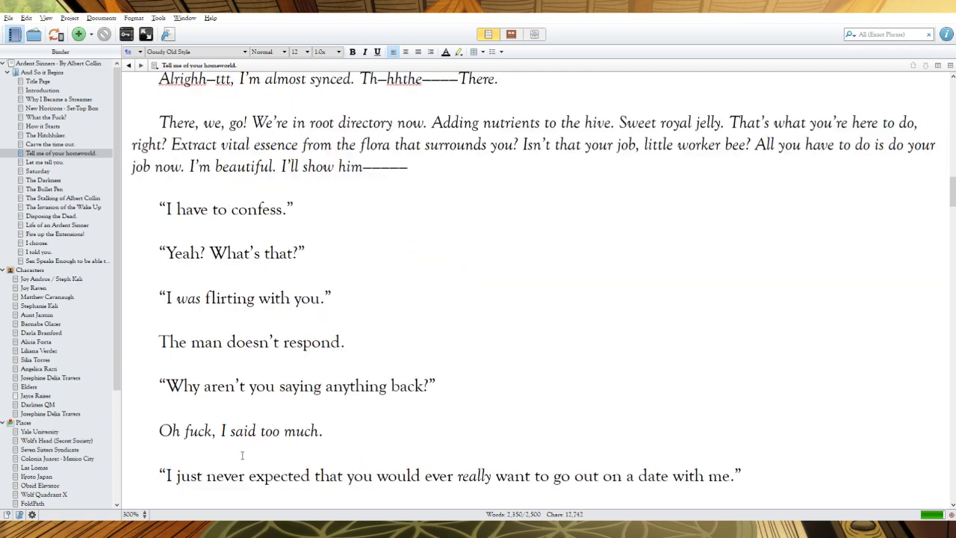
pyautogui.scroll(-3, 213, 471)
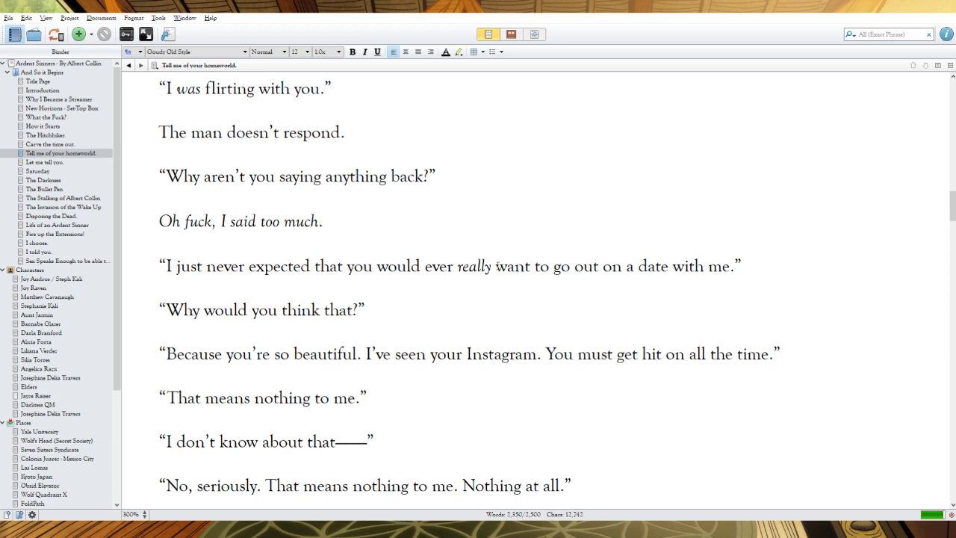
pyautogui.moveTo(497, 266); pyautogui.dragTo(376, 261)
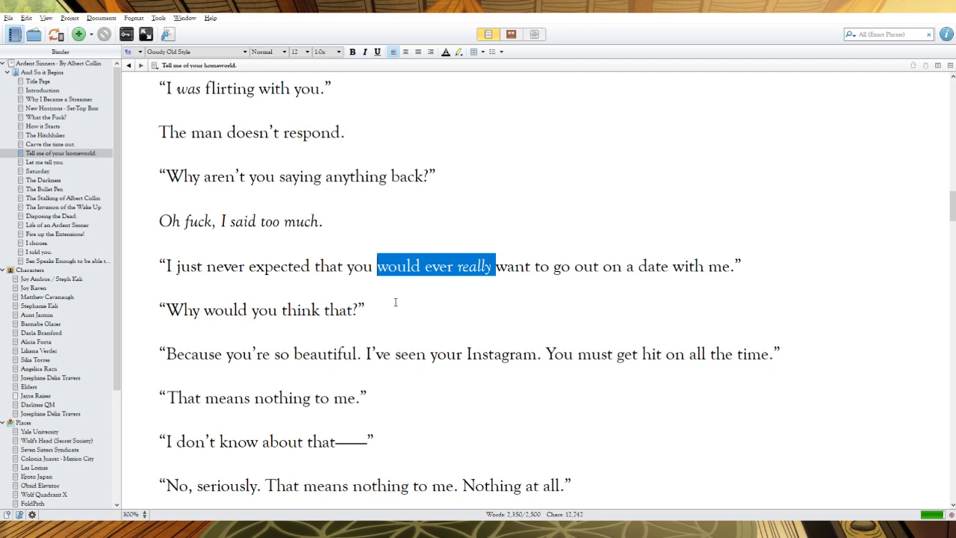
pyautogui.click(497, 266)
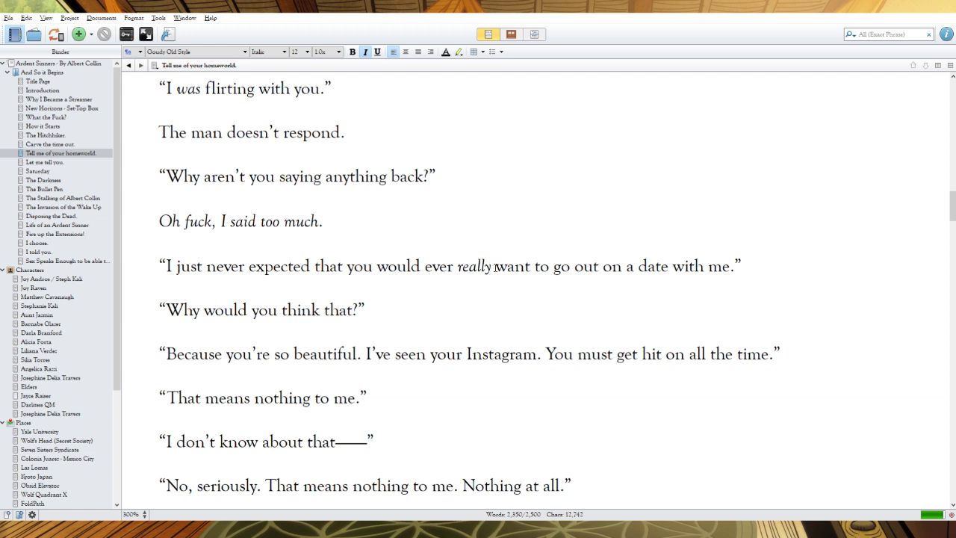
pyautogui.moveTo(493, 266); pyautogui.dragTo(424, 266)
pyautogui.press('BackSpace')
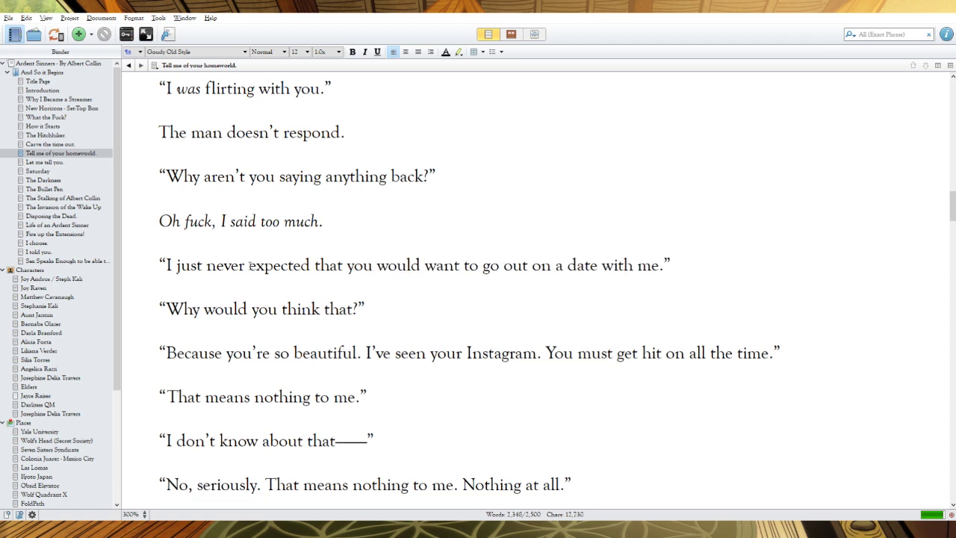
# Trim the date line to "I never expected you would want to go on a date with me."
pyautogui.moveTo(210, 266); pyautogui.dragTo(177, 266)
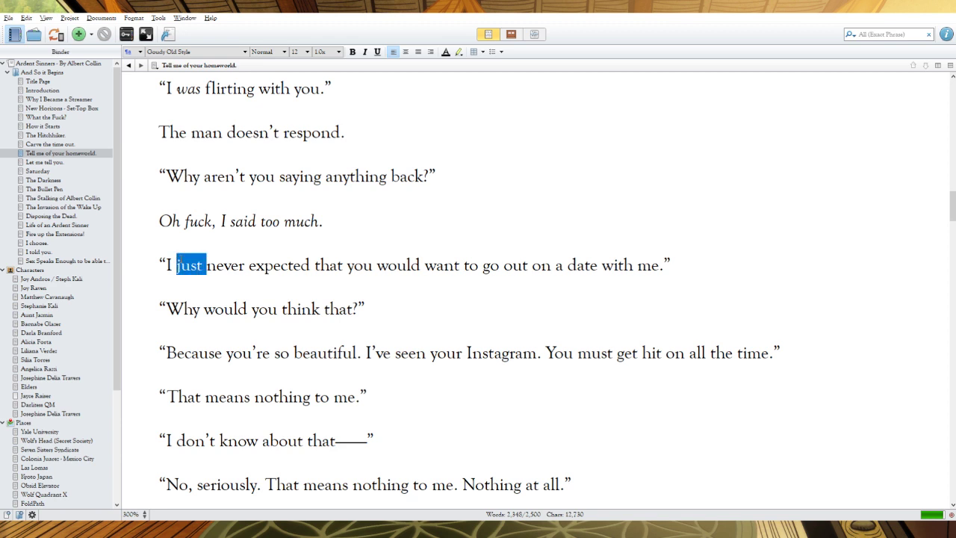
pyautogui.press('BackSpace')
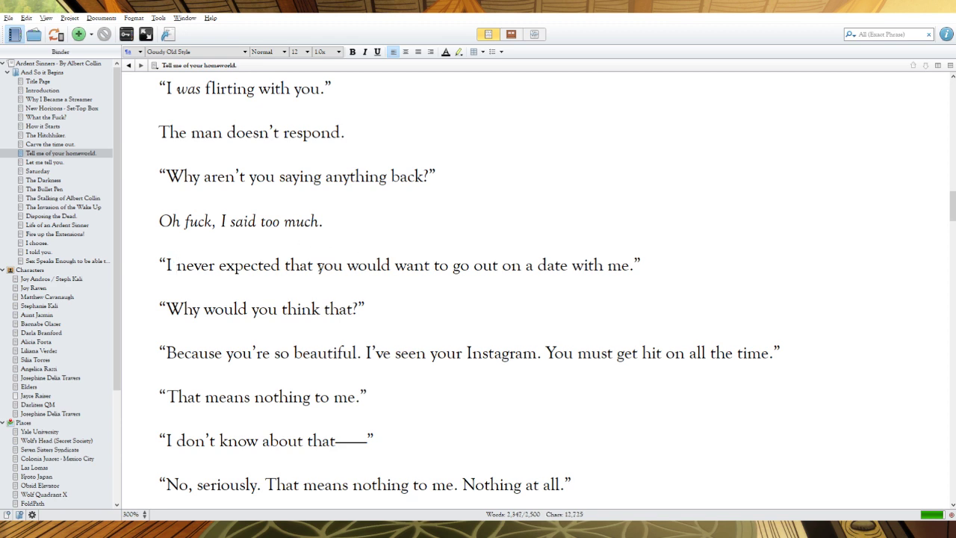
pyautogui.moveTo(319, 265); pyautogui.dragTo(284, 265)
pyautogui.press('BackSpace')
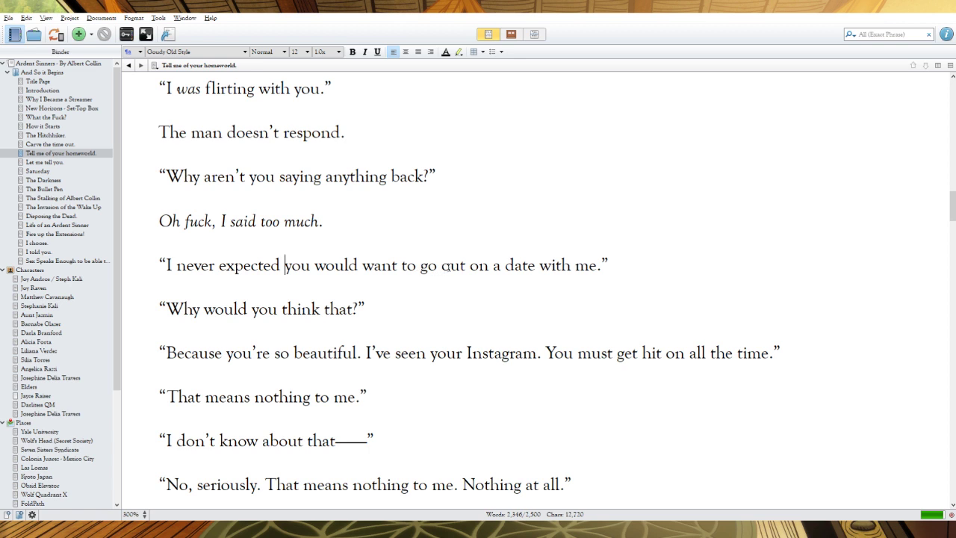
pyautogui.moveTo(470, 265); pyautogui.dragTo(441, 266)
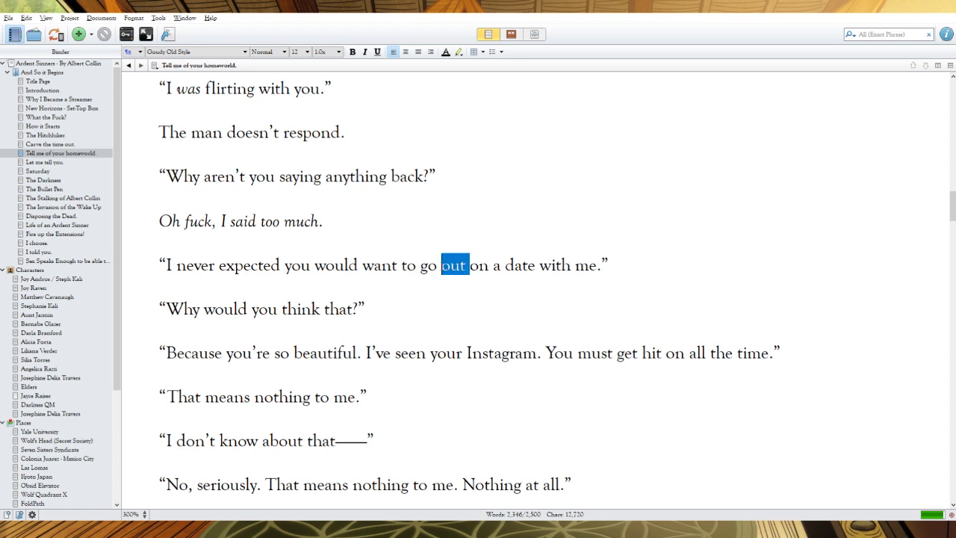
pyautogui.press('BackSpace')
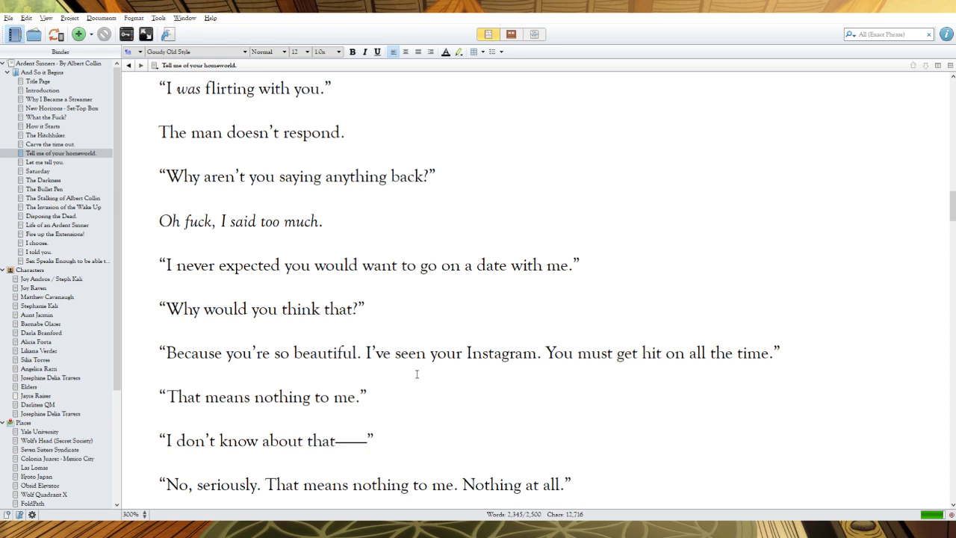
# Delete the sentence "Nothing at all." from the end of the "No, seriously." line
pyautogui.scroll(-3, 416, 373)
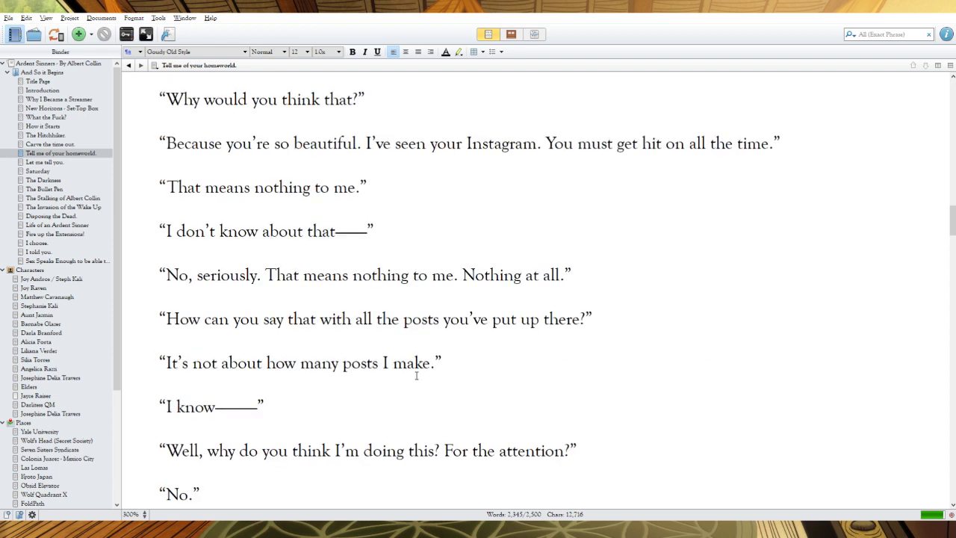
pyautogui.moveTo(560, 275); pyautogui.dragTo(454, 276)
pyautogui.press('BackSpace')
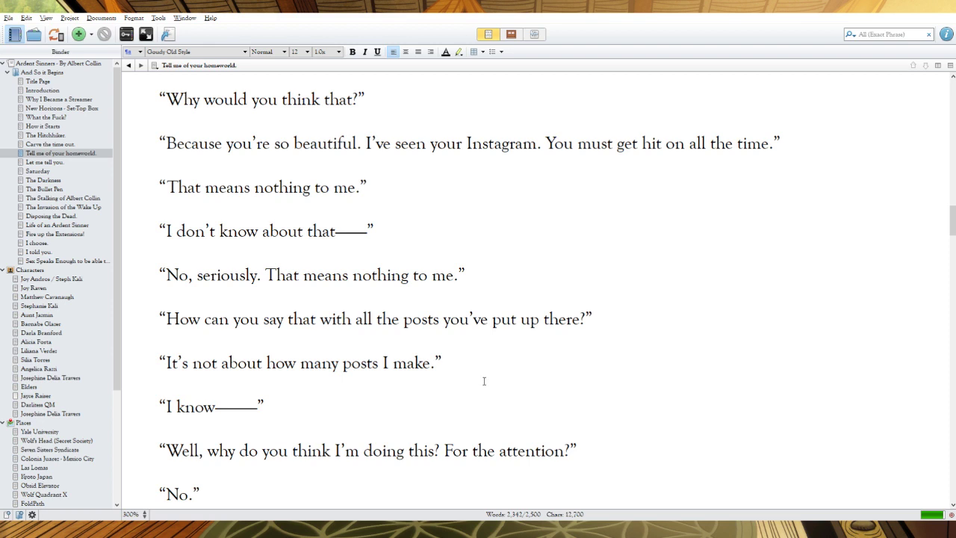
pyautogui.scroll(-3, 485, 381)
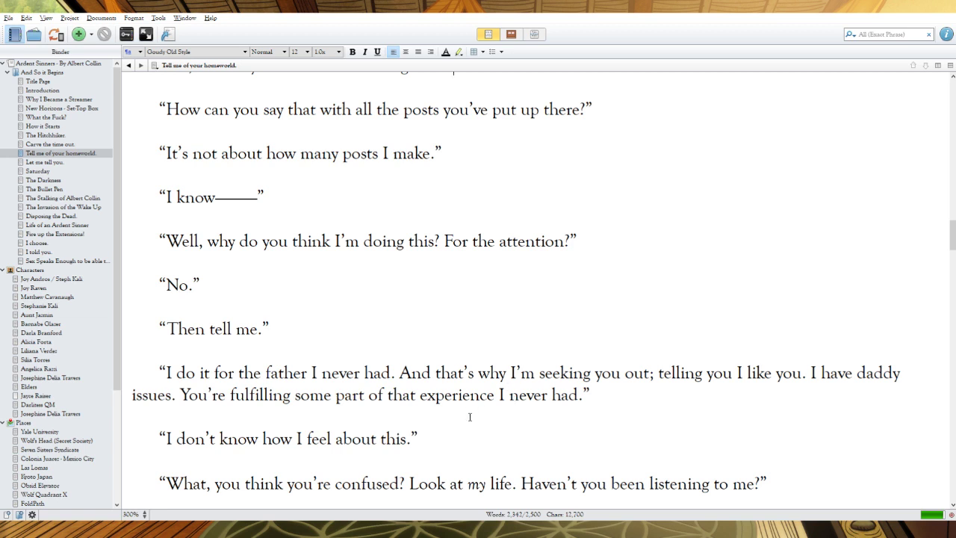
pyautogui.scroll(3, 589, 222)
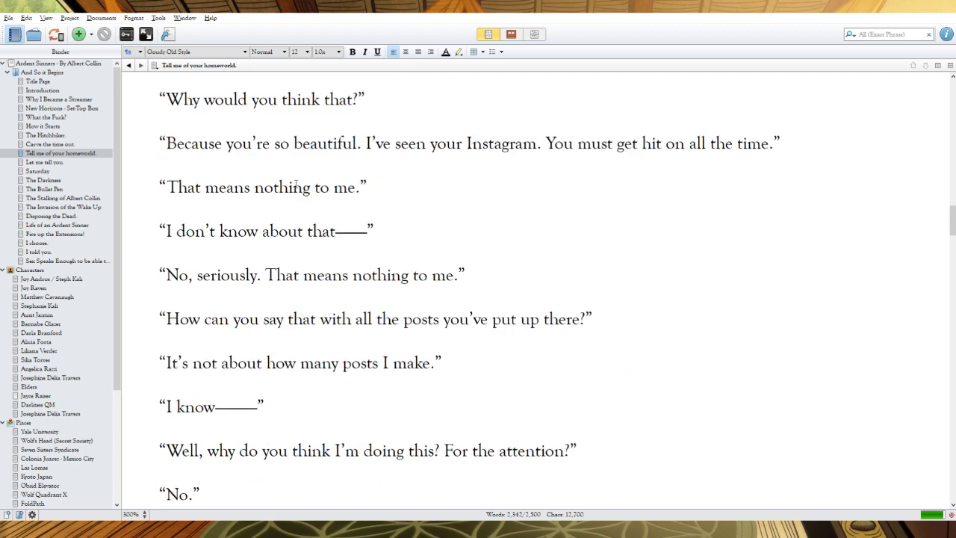
pyautogui.moveTo(782, 144); pyautogui.dragTo(153, 147)
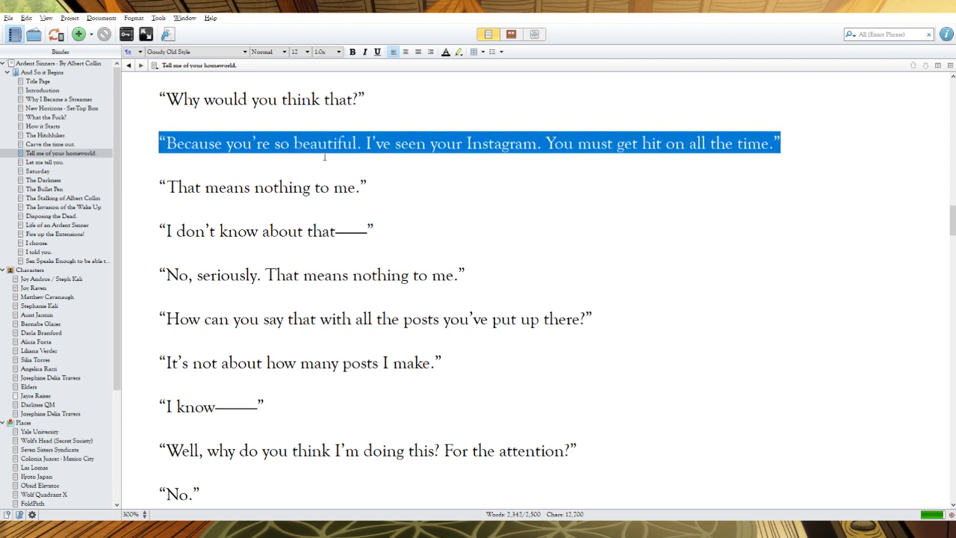
pyautogui.click(376, 159)
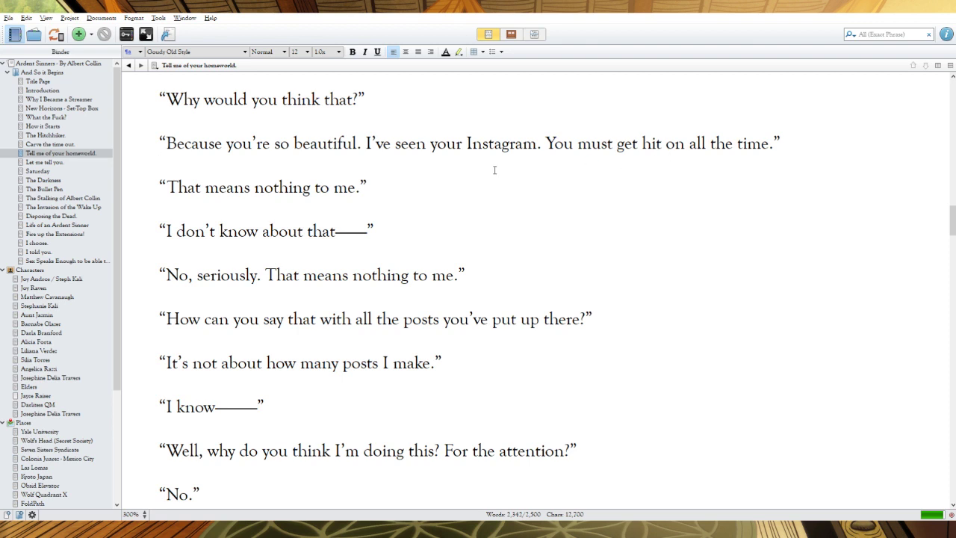
pyautogui.moveTo(161, 192); pyautogui.dragTo(368, 188)
pyautogui.click(177, 230)
# Rewrite the reply about all the posts as "How can you really say that?"
pyautogui.moveTo(586, 319); pyautogui.dragTo(264, 311)
pyautogui.click(264, 312)
pyautogui.write('re')
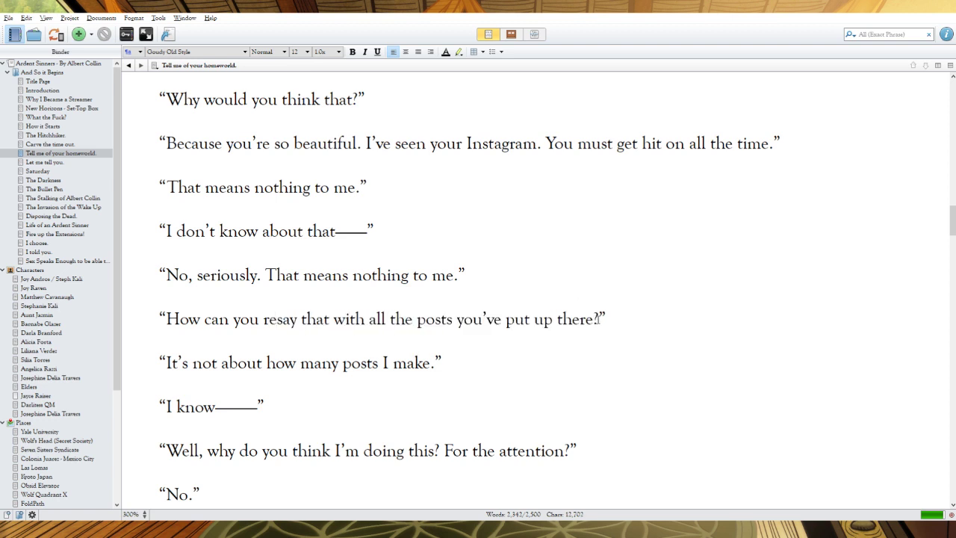
pyautogui.moveTo(600, 320); pyautogui.dragTo(263, 319)
pyautogui.write('really s')
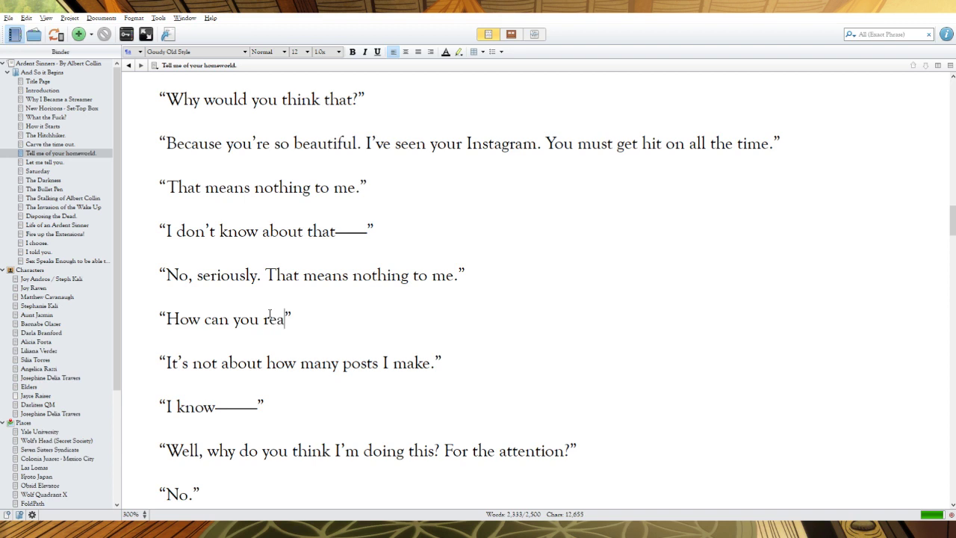
pyautogui.write('ay that?')
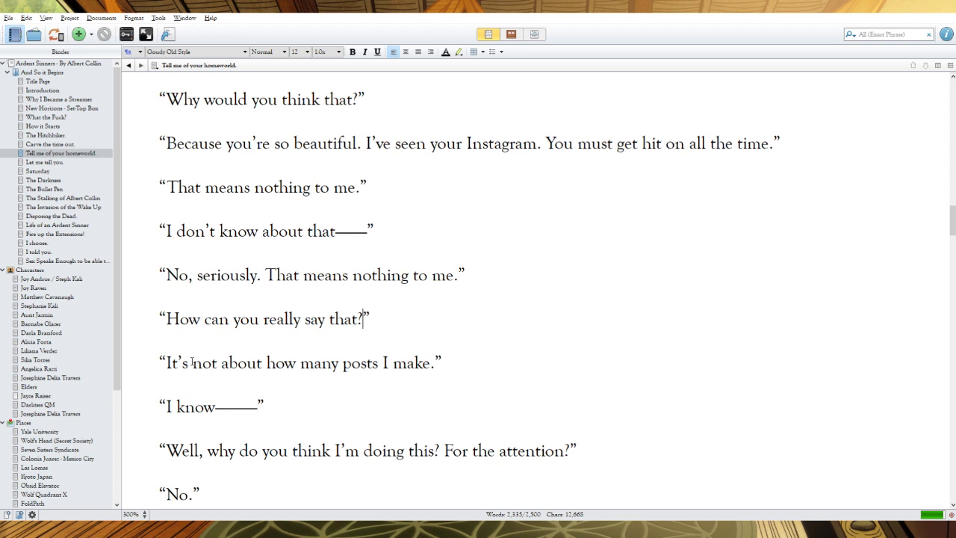
# Change the opening of the "how many posts I make" line to "Look, it's"
pyautogui.moveTo(194, 364); pyautogui.dragTo(166, 363)
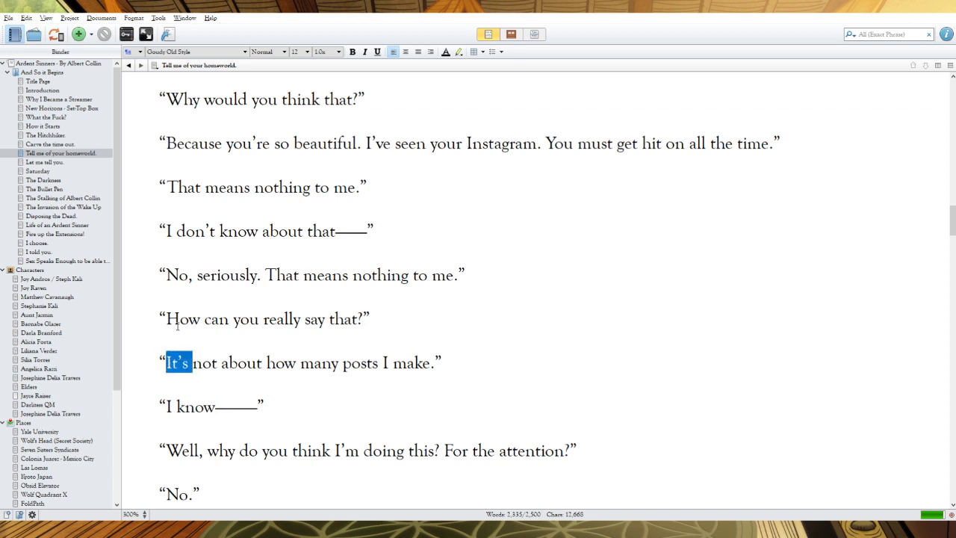
pyautogui.write('Look,')
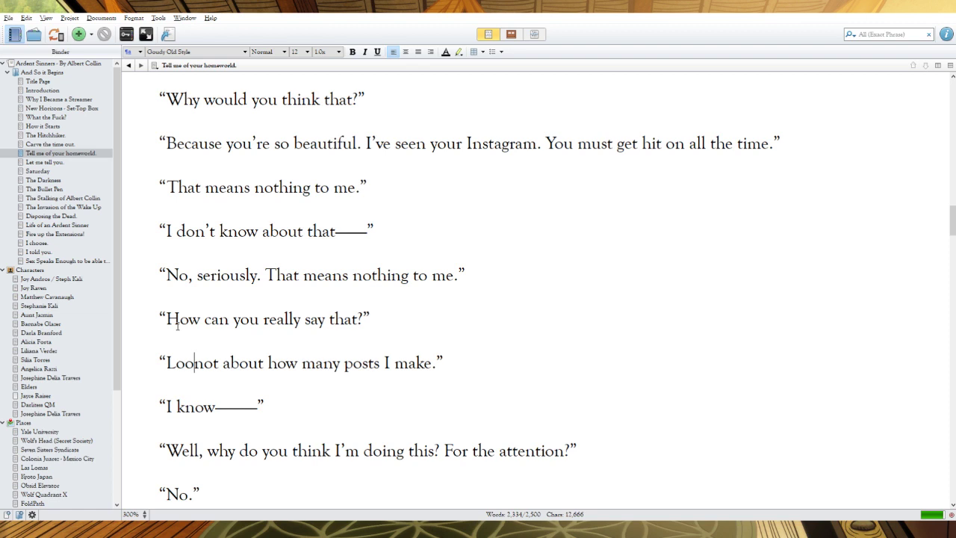
pyautogui.write('s')
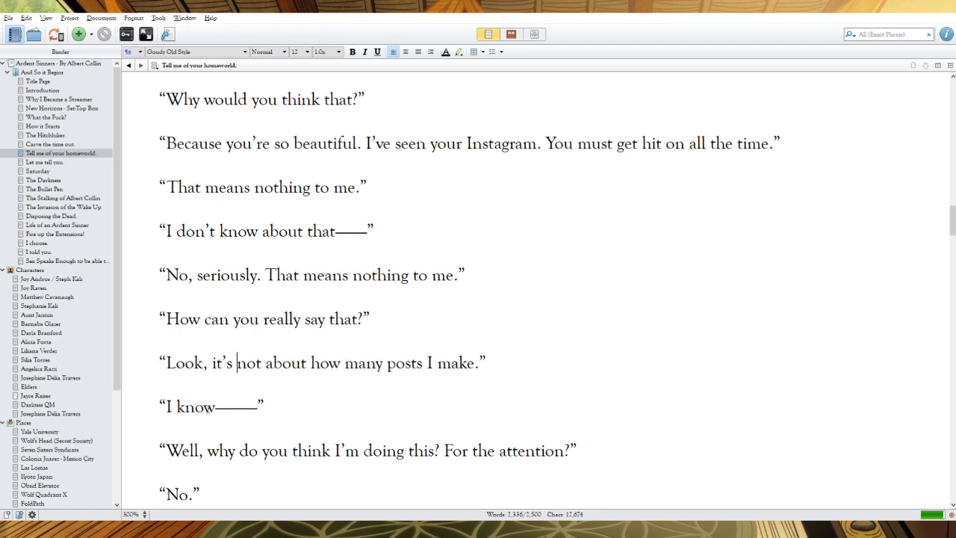
# Replace "I know" with "Then what is it?" in front of the long dash
pyautogui.moveTo(216, 407); pyautogui.dragTo(166, 407)
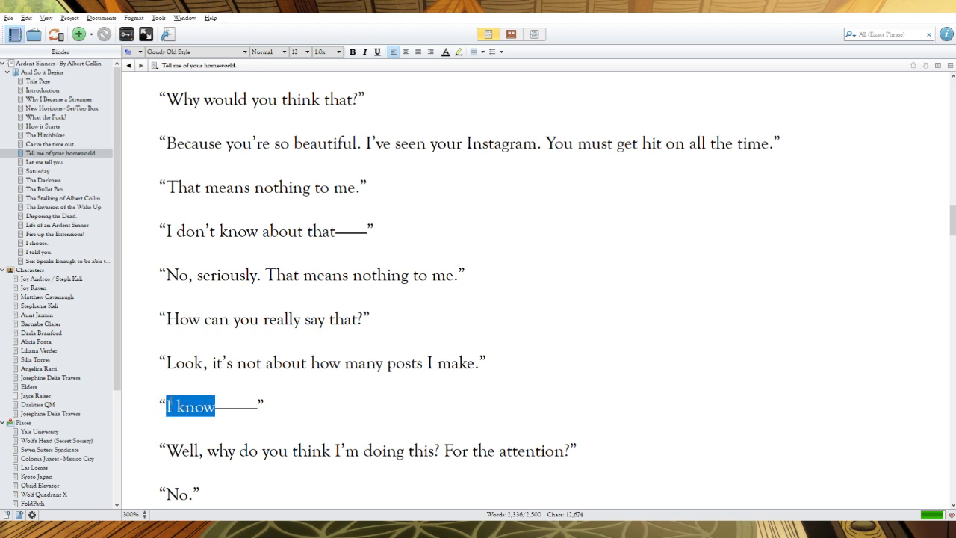
pyautogui.write('Then w')
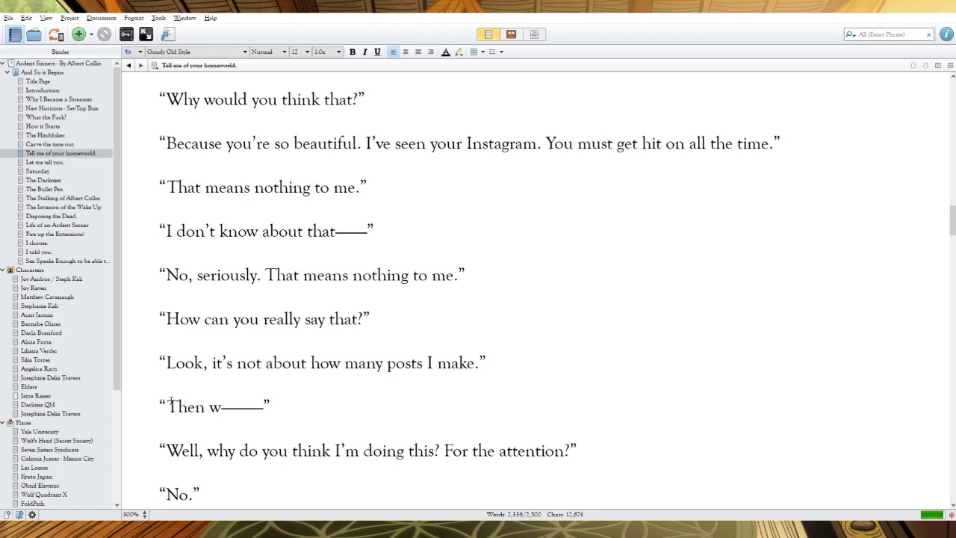
pyautogui.write('hat is it')
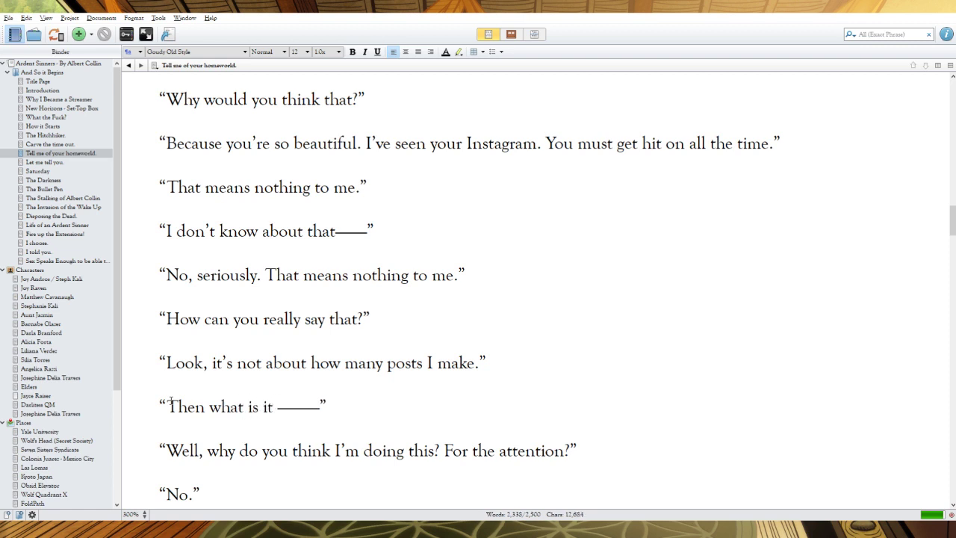
pyautogui.press('BackSpace')
pyautogui.write('?')
# Insert "let me ask you..." after "Well," in the line about doing this for the attention
pyautogui.click(199, 450)
pyautogui.write('le')
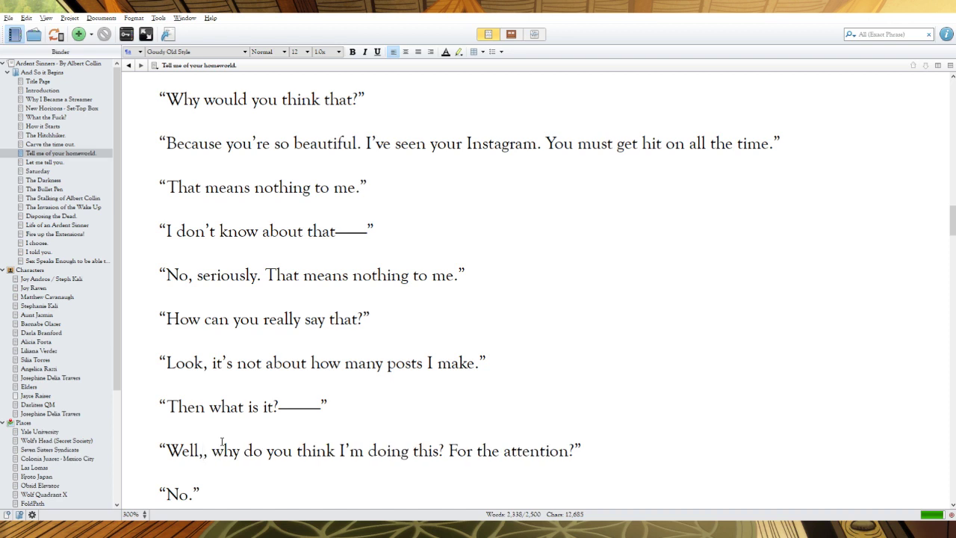
pyautogui.write('t me ask you,')
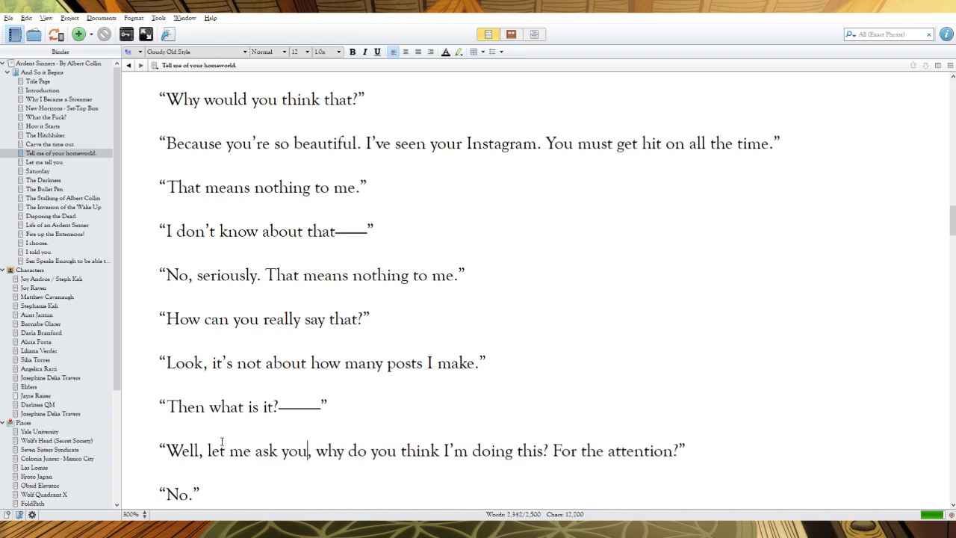
pyautogui.hotkey('shift', 'Left')
pyautogui.write('...')
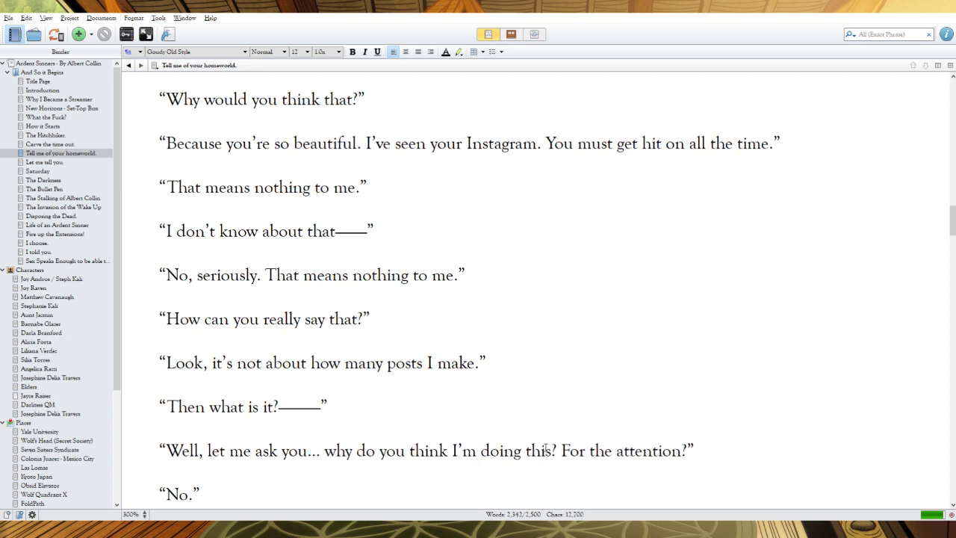
# Extend the "Then tell me" line with "why you think I'm doing this"
pyautogui.scroll(-3, 573, 430)
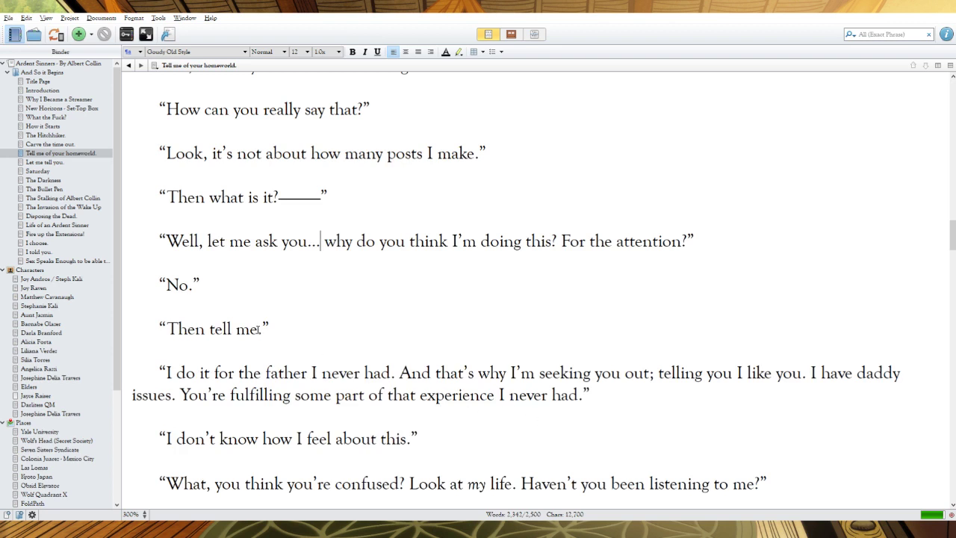
pyautogui.click(260, 329)
pyautogui.write("why you think I'm ")
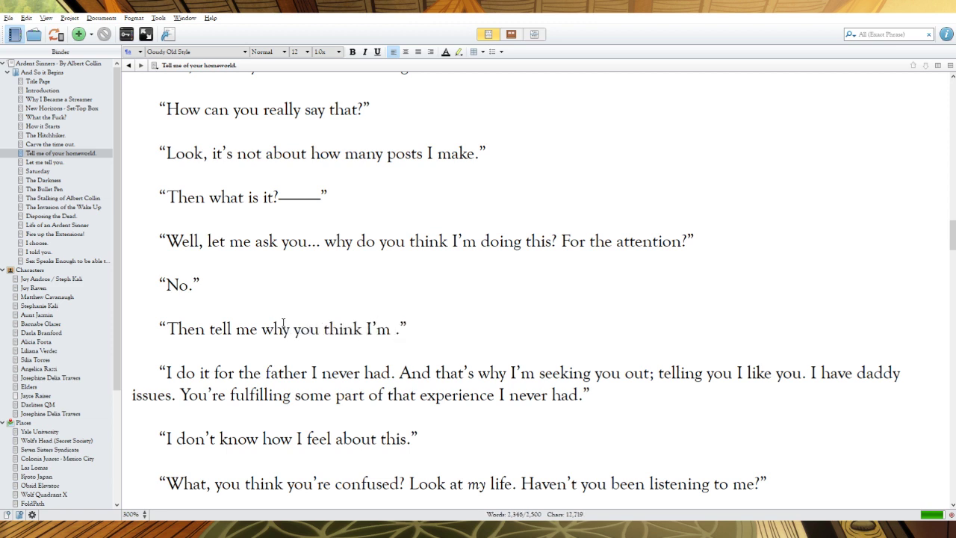
pyautogui.write('doing this')
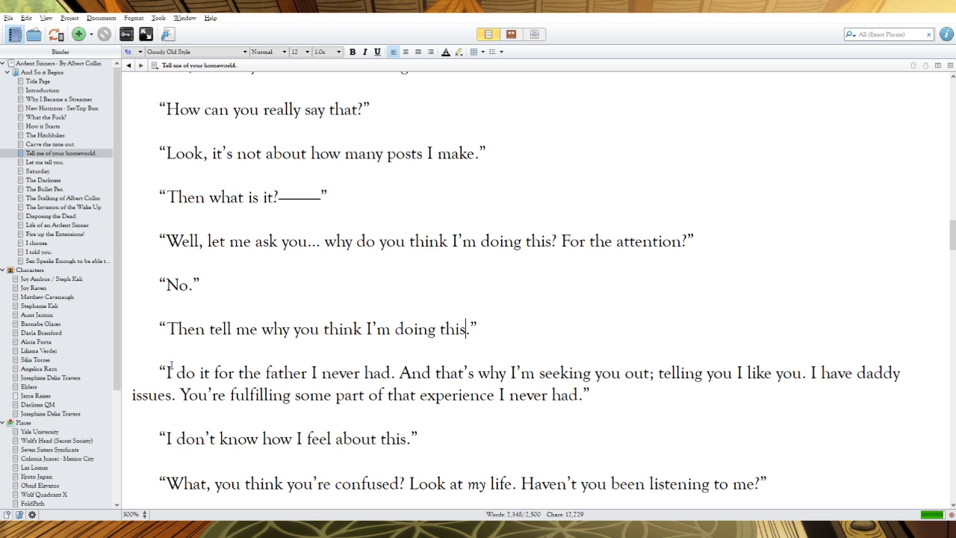
# Delete the "Then tell me" line and merge "No." into the start of the father paragraph
pyautogui.moveTo(496, 328); pyautogui.dragTo(159, 329)
pyautogui.press('BackSpace')
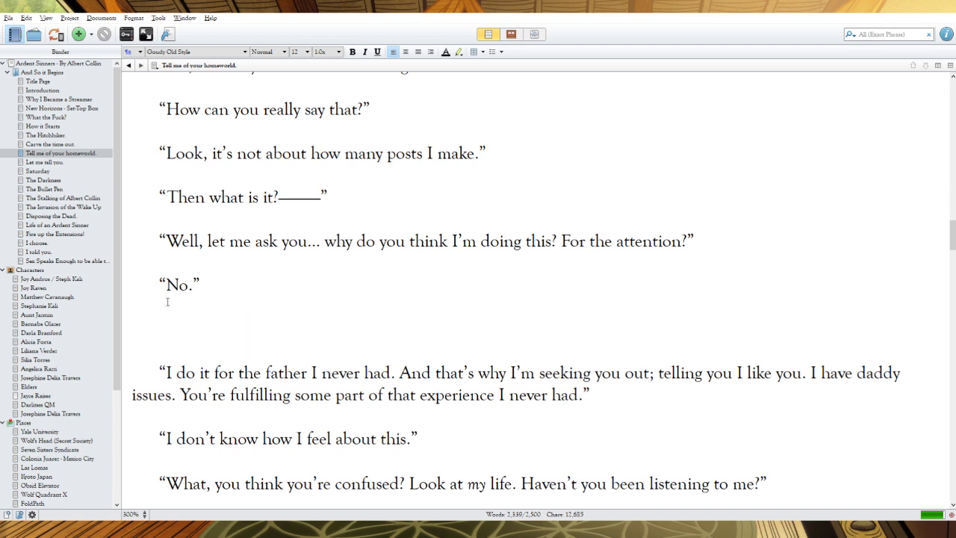
pyautogui.press('BackSpace')
pyautogui.press('BackSpace')
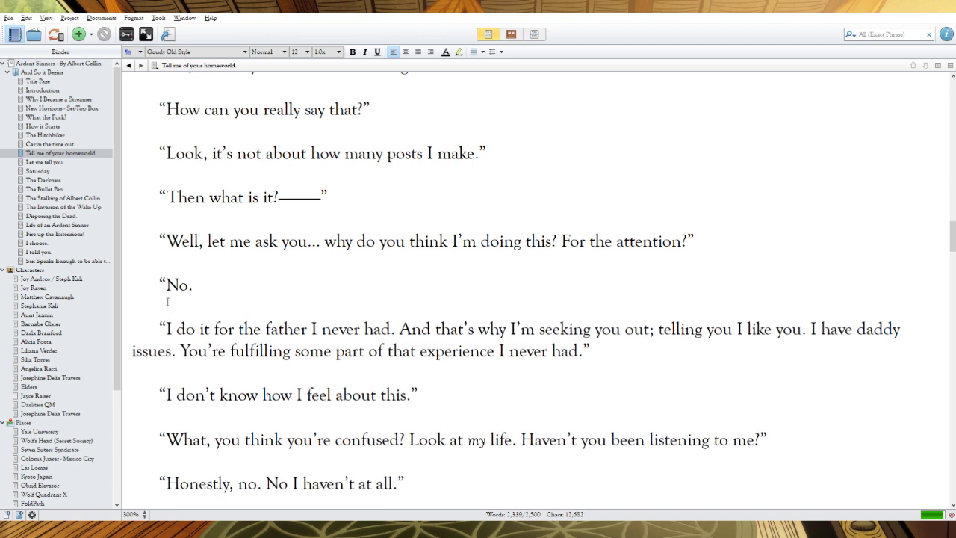
pyautogui.click(166, 327)
pyautogui.press('BackSpace')
pyautogui.press('BackSpace')
pyautogui.press('BackSpace')
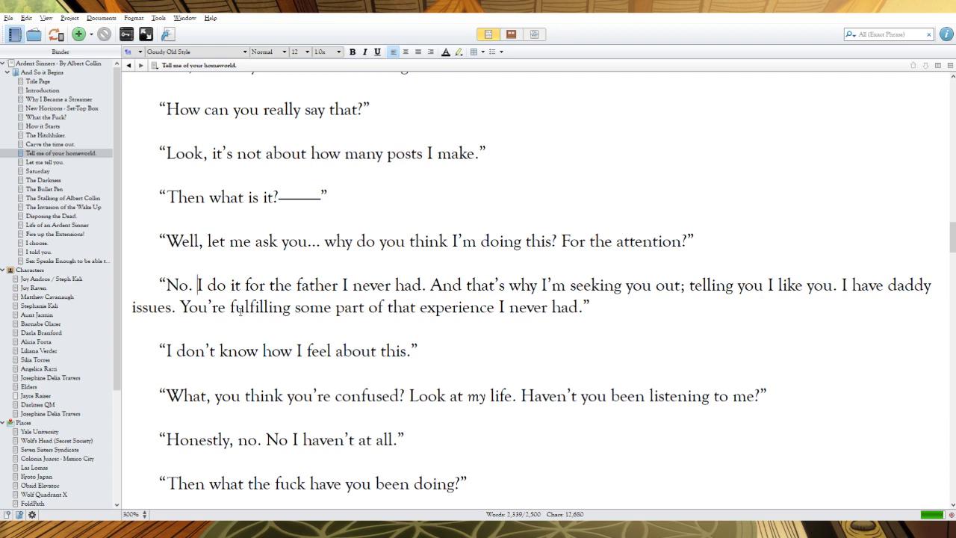
# Rewrite the attention line as "What, you think I'm doing this for the attention?"
pyautogui.click(167, 282)
pyautogui.moveTo(337, 241); pyautogui.dragTo(298, 241)
pyautogui.click(557, 242)
pyautogui.moveTo(571, 240); pyautogui.dragTo(180, 233)
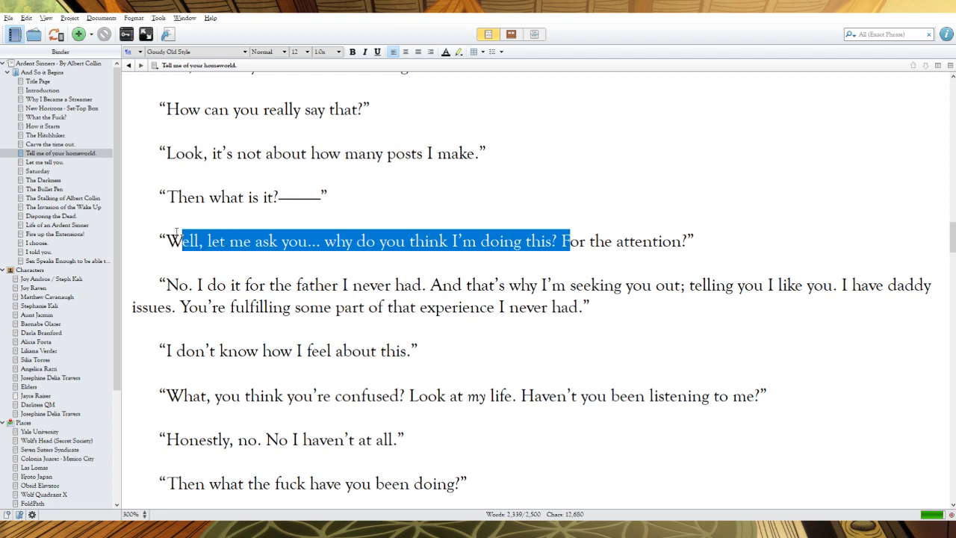
pyautogui.write('hat, you th')
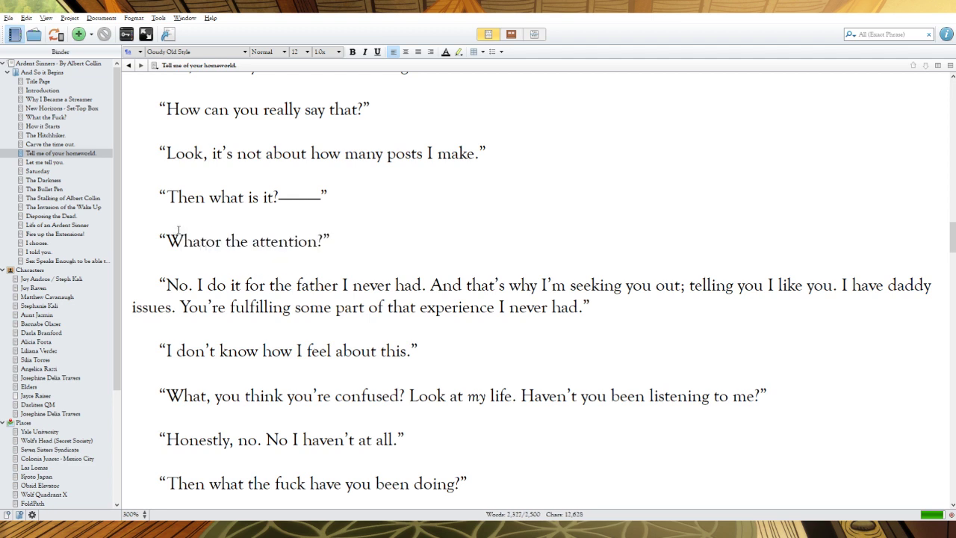
pyautogui.write("ink I'm doing thi")
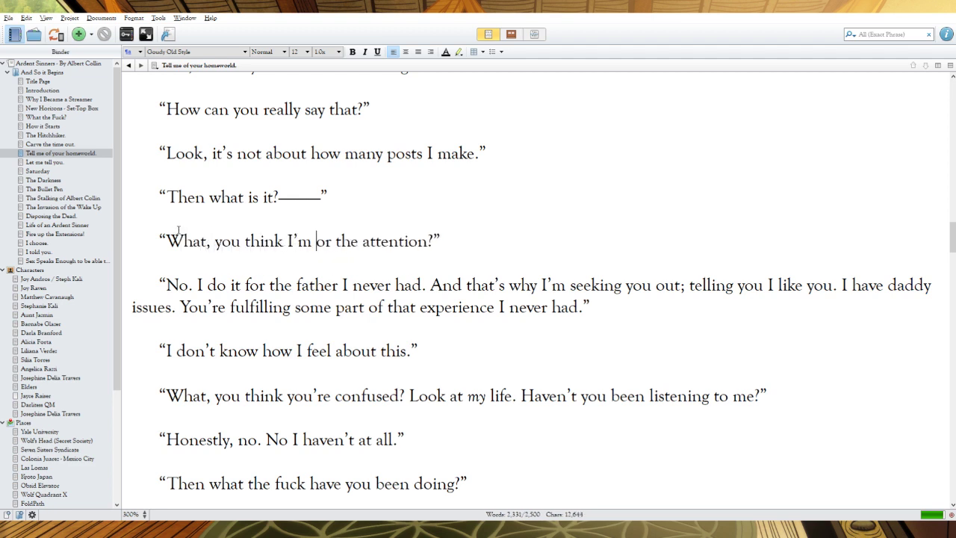
pyautogui.write('s f')
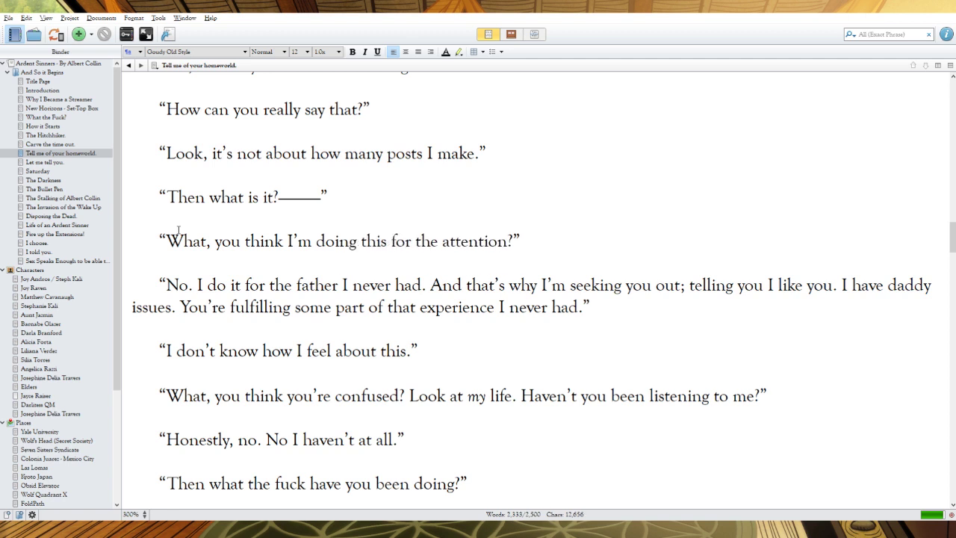
# Add a new dialogue line reading "I don't know..." below the attention question
pyautogui.click(198, 284)
pyautogui.click(409, 351)
pyautogui.click(530, 237)
pyautogui.press('Return')
pyautogui.write('"')
pyautogui.write('U')
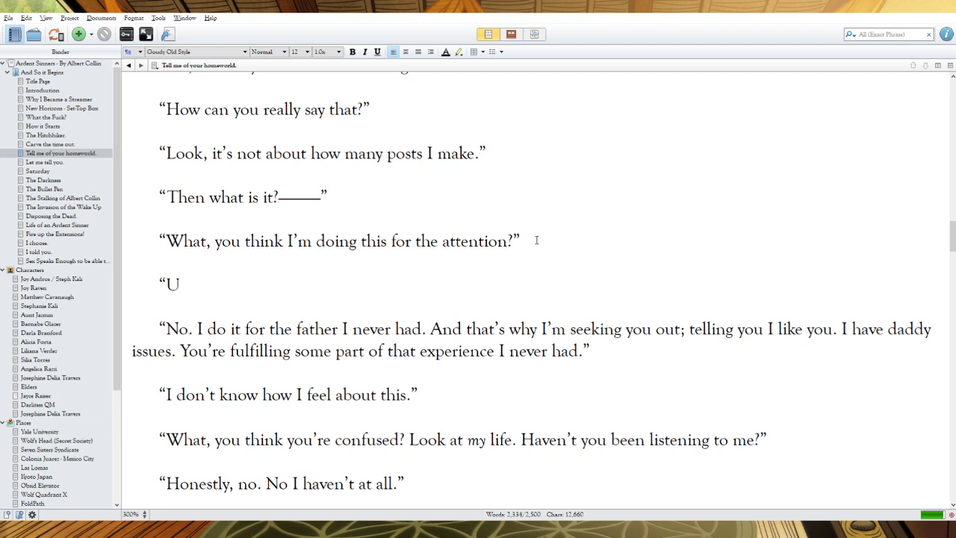
pyautogui.press('BackSpace')
pyautogui.write("I don't")
pyautogui.write(' knwo')
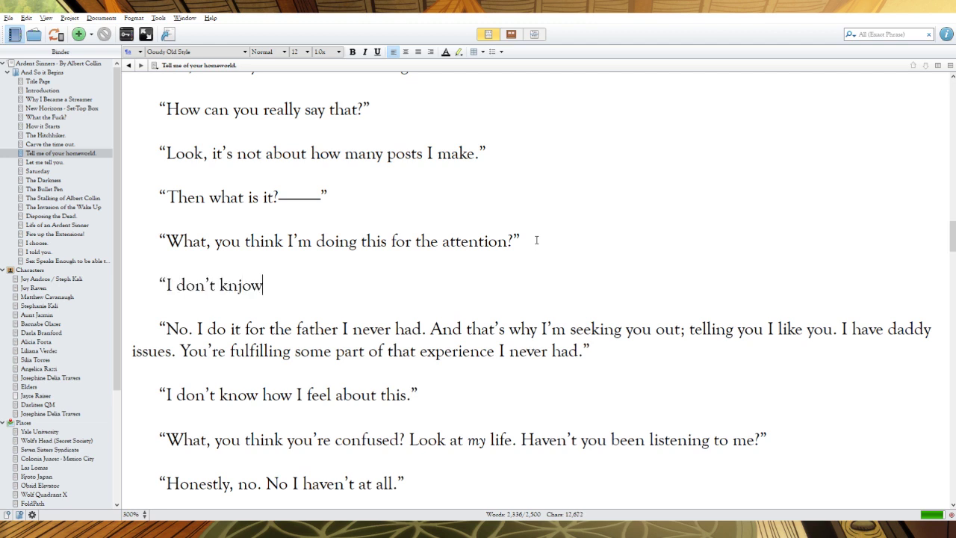
pyautogui.press('BackSpace')
pyautogui.press('BackSpace')
pyautogui.write('ow..."')
# Remove "No." from the father paragraph so that it starts with "I do it for the father I never had."
pyautogui.click(198, 329)
pyautogui.press('BackSpace')
pyautogui.press('BackSpace')
pyautogui.press('BackSpace')
pyautogui.press('BackSpace')
# Add the dialogue tag "The man said." after the "I don't know..." line
pyautogui.scroll(10, 411, 239)
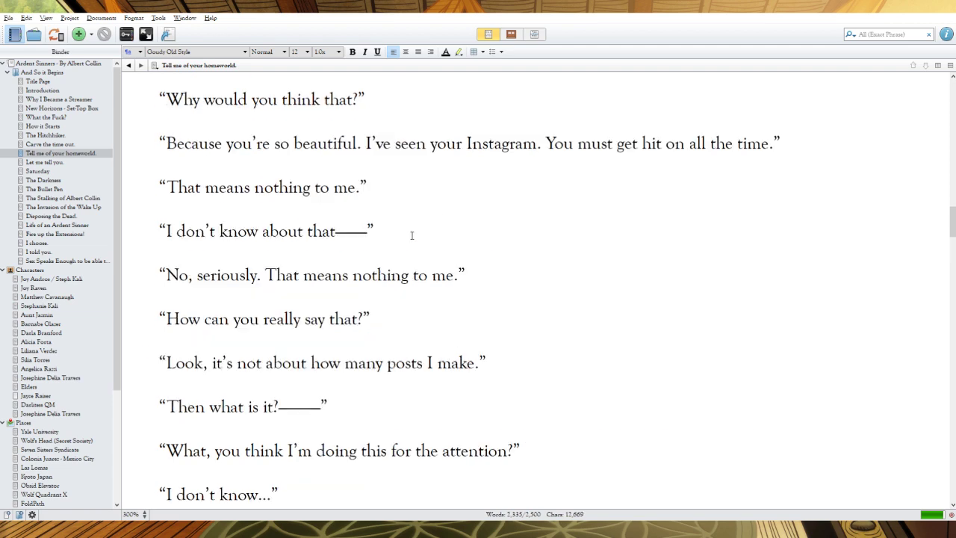
pyautogui.scroll(-6, 408, 251)
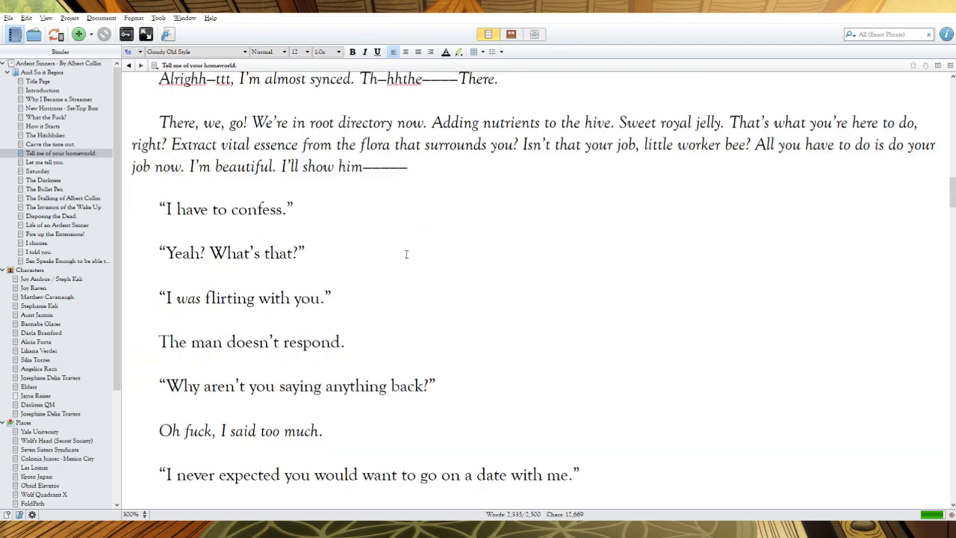
pyautogui.scroll(3, 406, 254)
pyautogui.scroll(-3, 347, 394)
pyautogui.scroll(-3, 347, 397)
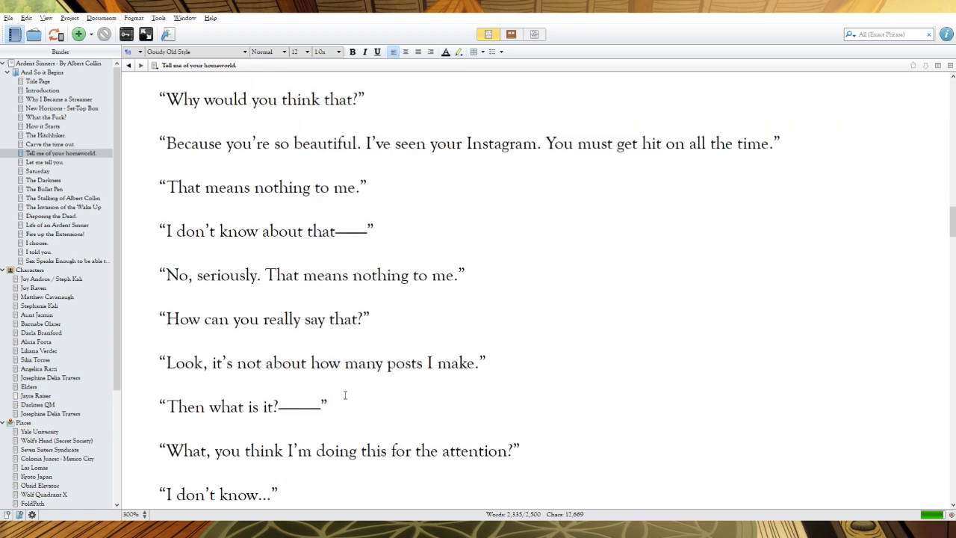
pyautogui.scroll(-3, 345, 395)
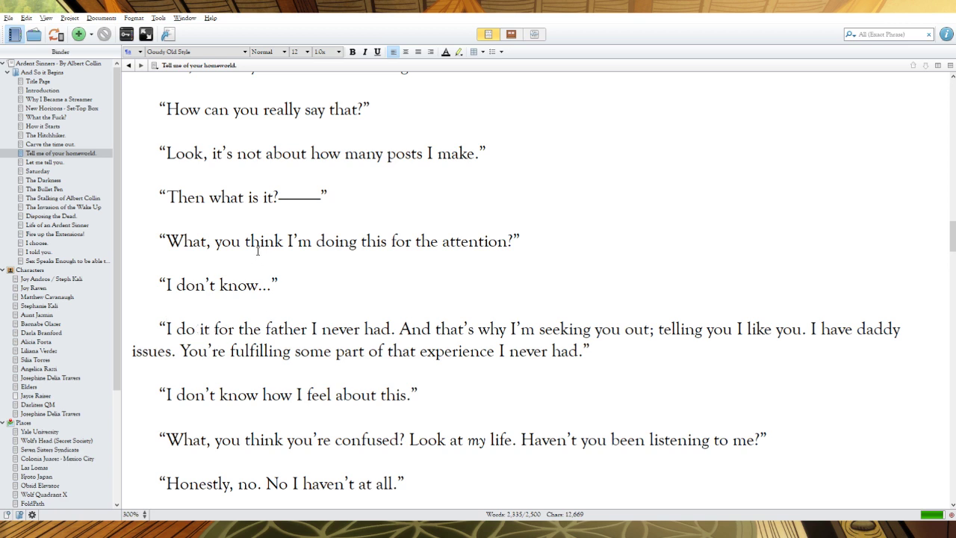
pyautogui.click(288, 276)
pyautogui.write('The main said.')
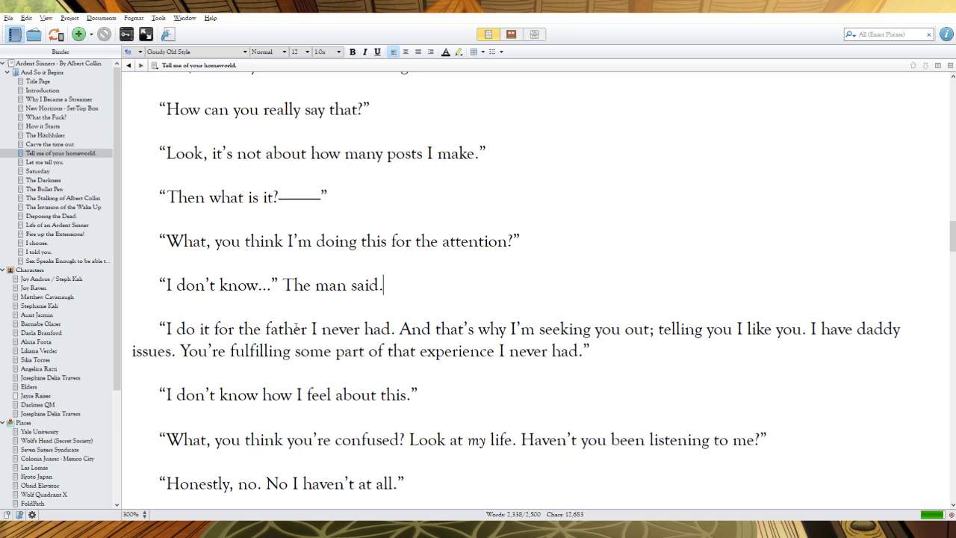
# Change "that experience" to "an experience" in the father paragraph and "about this" to "about that" in the reply below
pyautogui.doubleClick(405, 351)
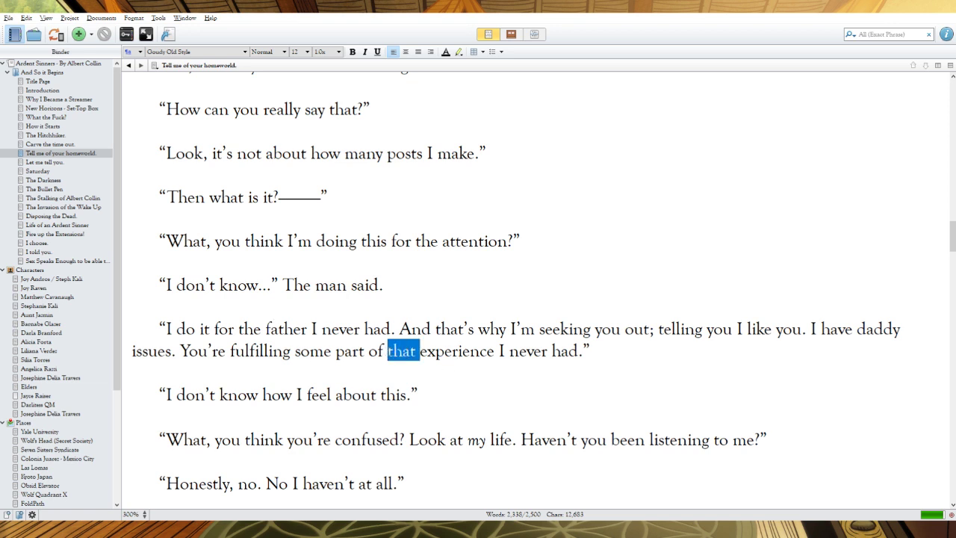
pyautogui.write('an')
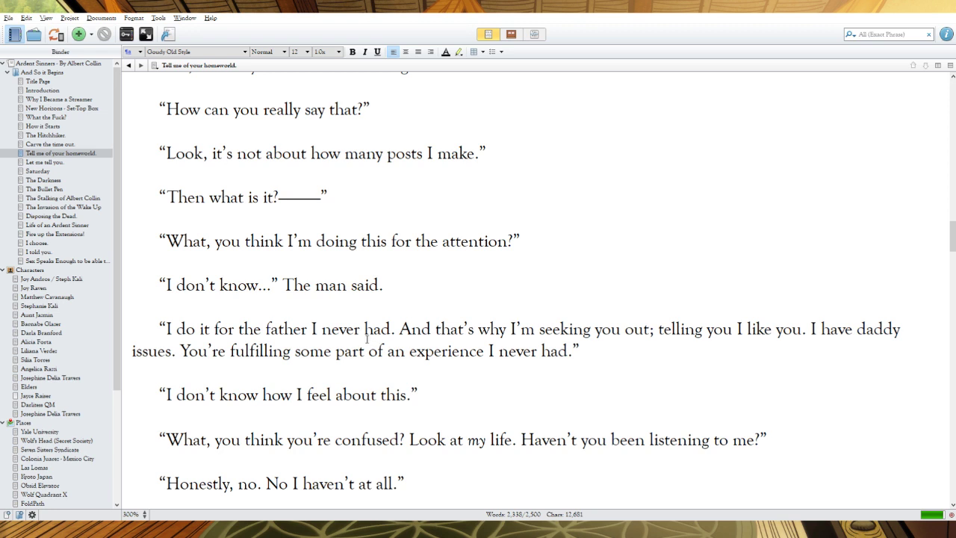
pyautogui.moveTo(408, 394); pyautogui.dragTo(396, 395)
pyautogui.write('at')
# Italicize "you're" in the line "What, you think you're confused?"
pyautogui.moveTo(331, 440); pyautogui.dragTo(288, 440)
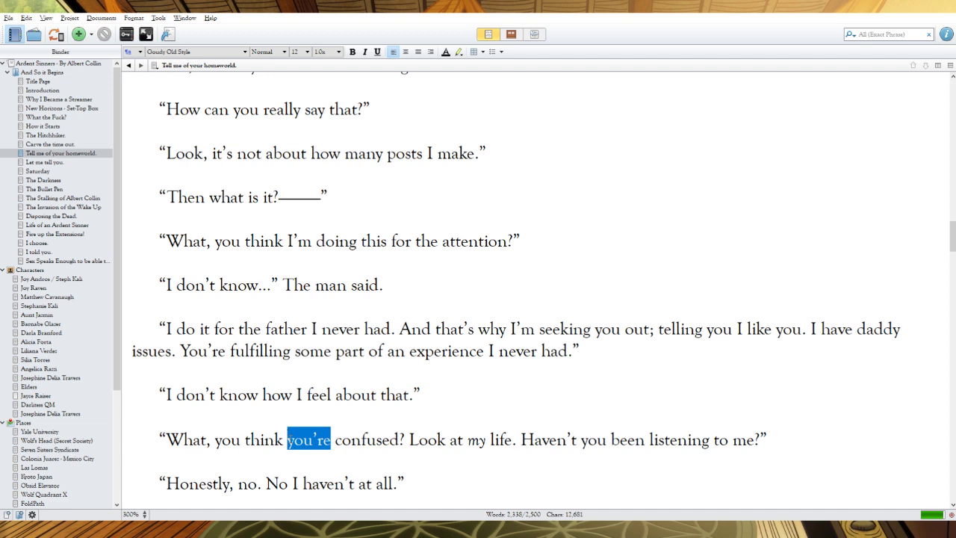
pyautogui.hotkey('ctrl', 'i')
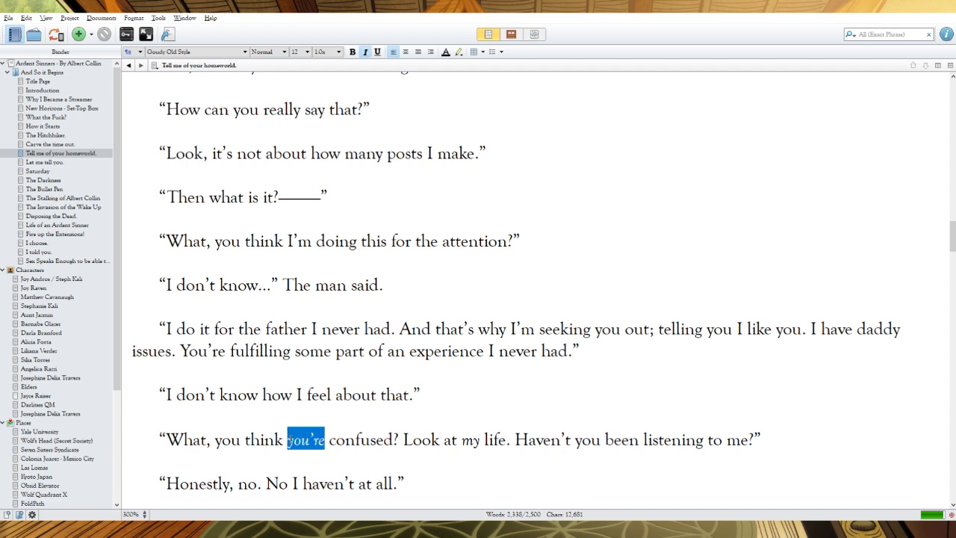
pyautogui.click(422, 440)
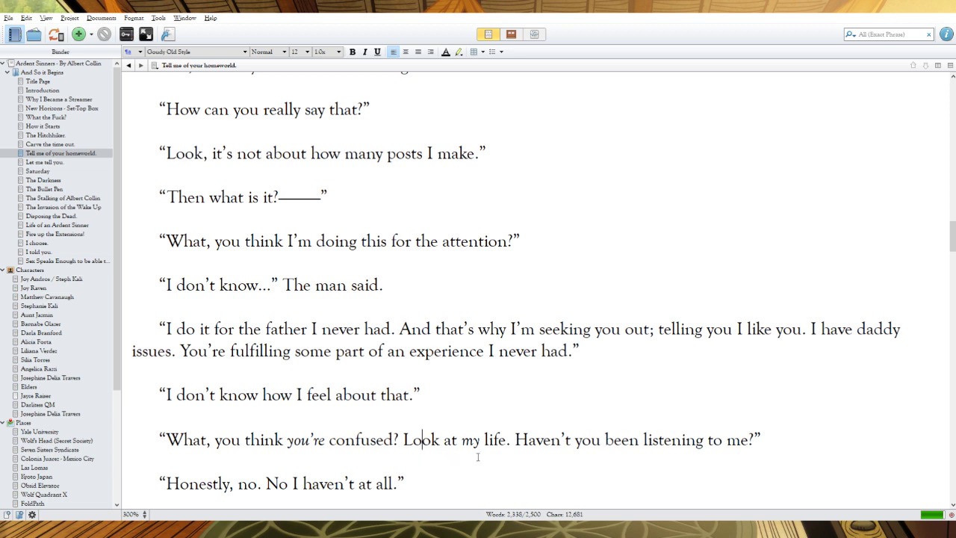
# Shorten the listening question to "Haven't you been listening?" and the answer to "Honestly, no. I haven't at all."
pyautogui.moveTo(750, 440); pyautogui.dragTo(704, 440)
pyautogui.press('BackSpace')
pyautogui.moveTo(292, 484); pyautogui.dragTo(267, 483)
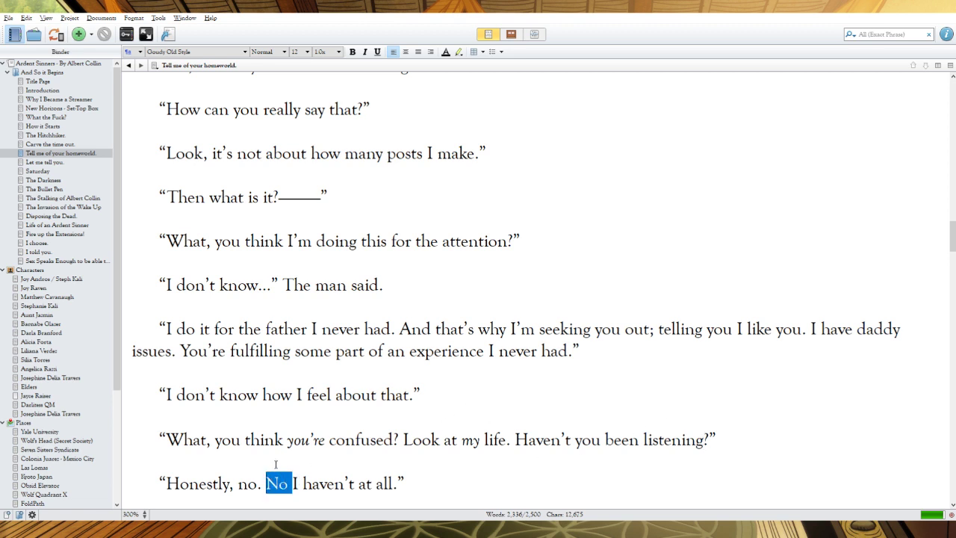
pyautogui.press('BackSpace')
pyautogui.scroll(-5, 344, 444)
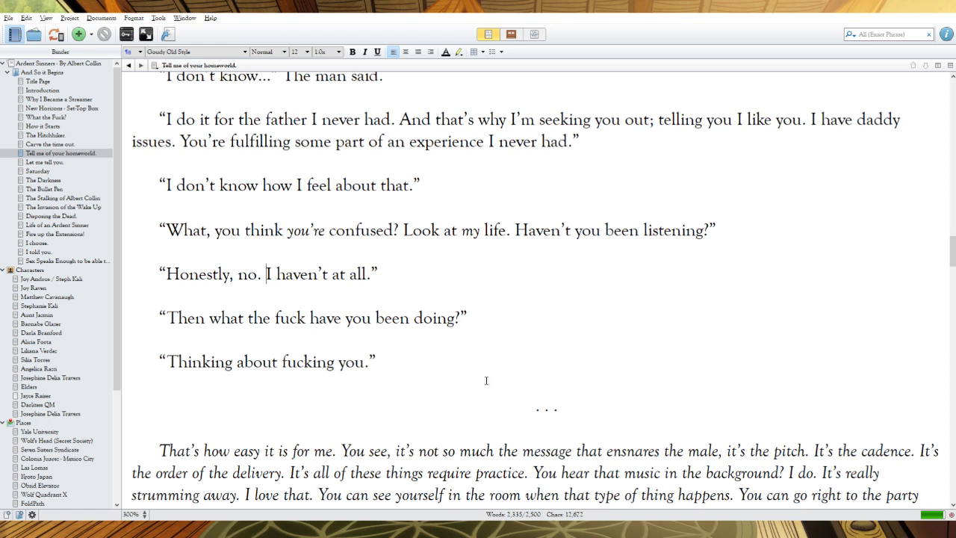
pyautogui.hotkey('alt', 'Tab')
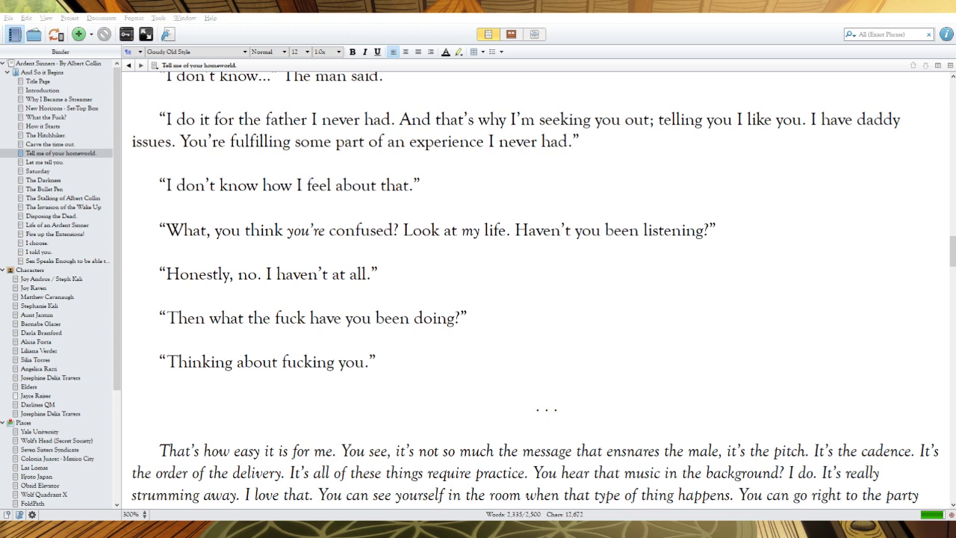
pyautogui.click(486, 381)
pyautogui.click(215, 496)
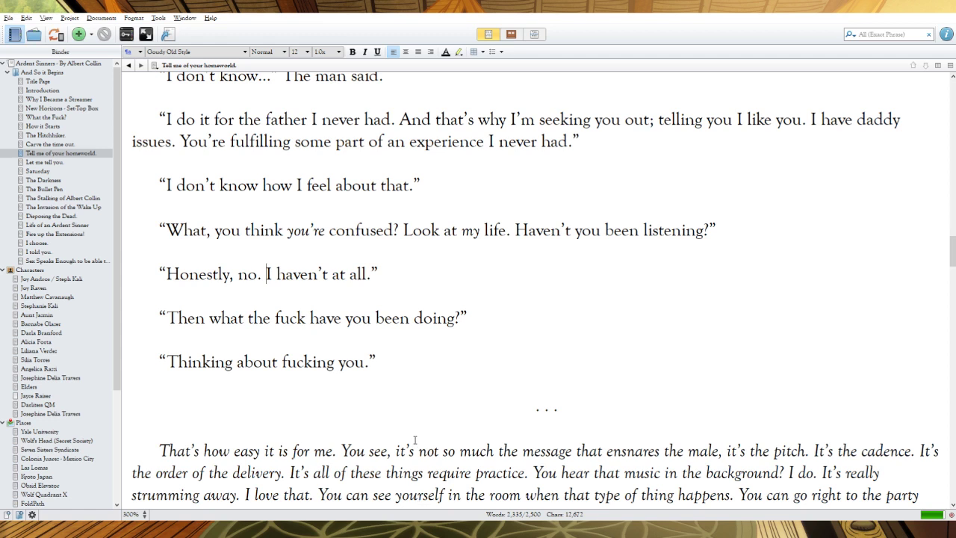
# Replace the three-dot scene break before the italic passage with "***", keeping a blank line above it
pyautogui.click(407, 366)
pyautogui.click(520, 402)
pyautogui.click(545, 388)
pyautogui.press('BackSpace')
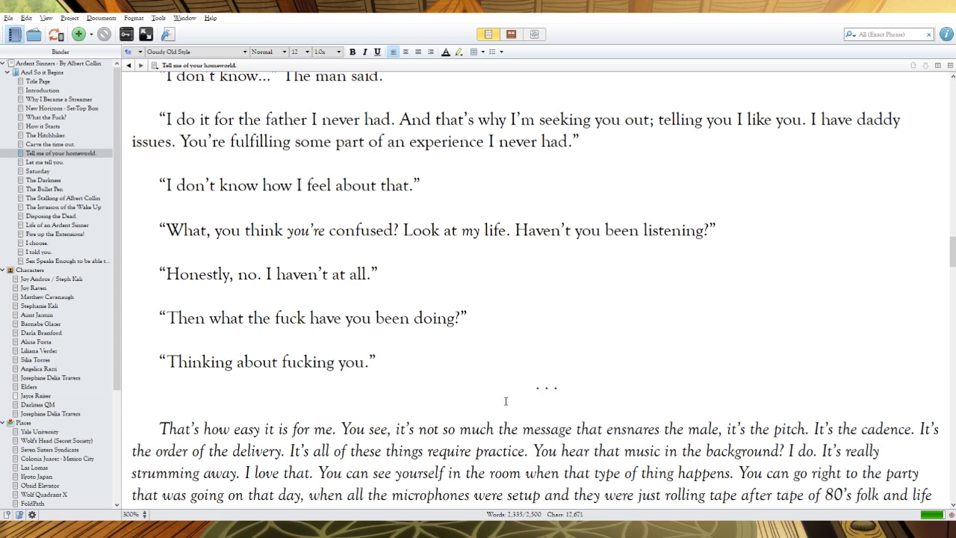
pyautogui.moveTo(533, 388); pyautogui.dragTo(559, 389)
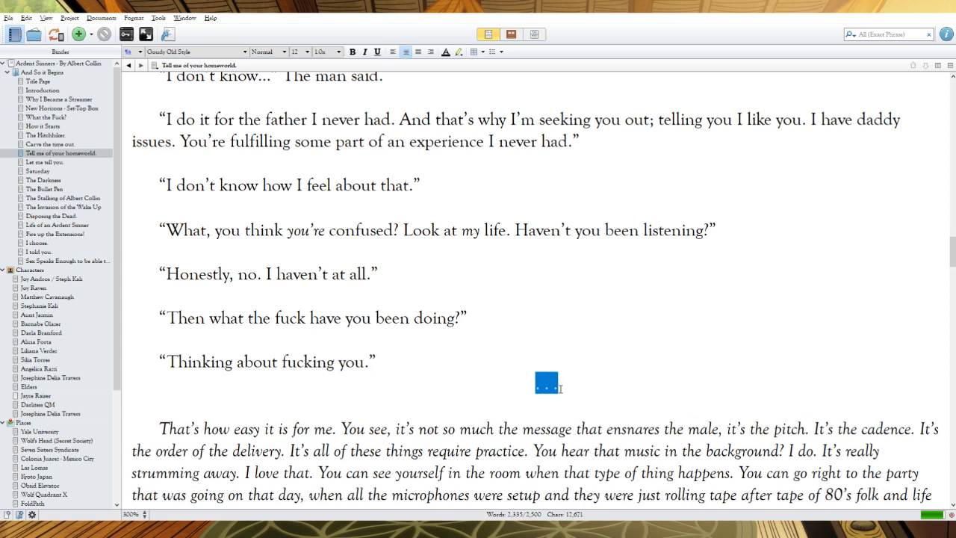
pyautogui.write('**')
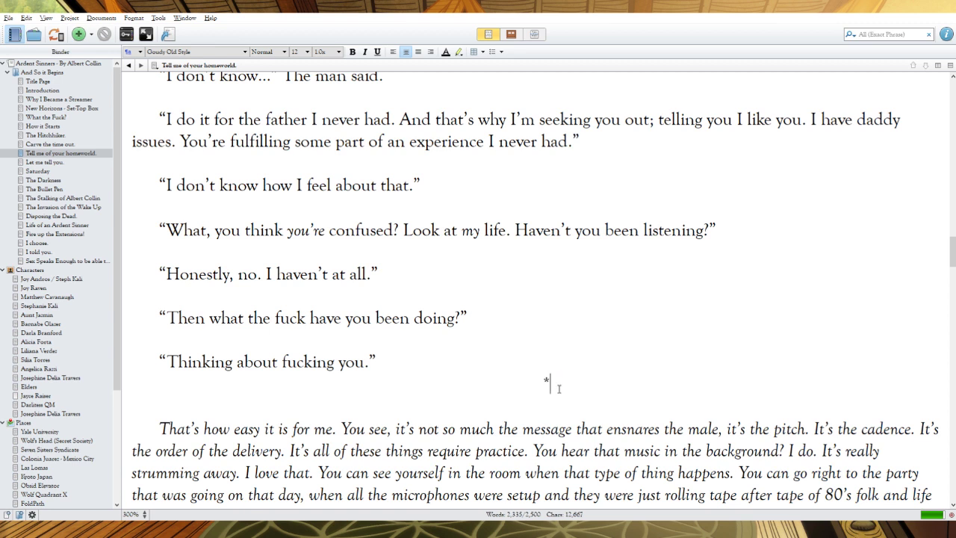
pyautogui.write('*')
pyautogui.click(539, 378)
pyautogui.press('Return')
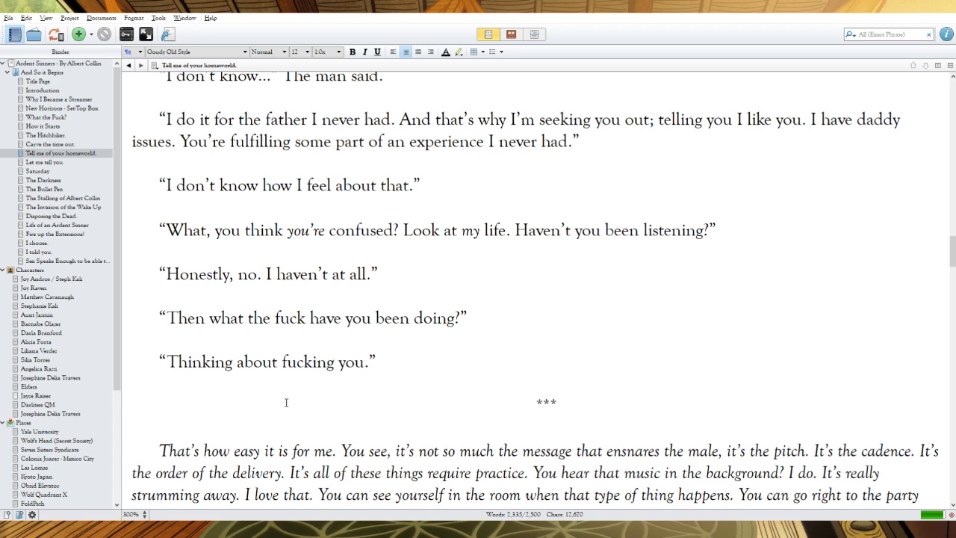
# Join the "***" scene break to the dialogue line above and split it off again as a left-aligned line after a blank line
pyautogui.press('BackSpace')
pyautogui.press('BackSpace')
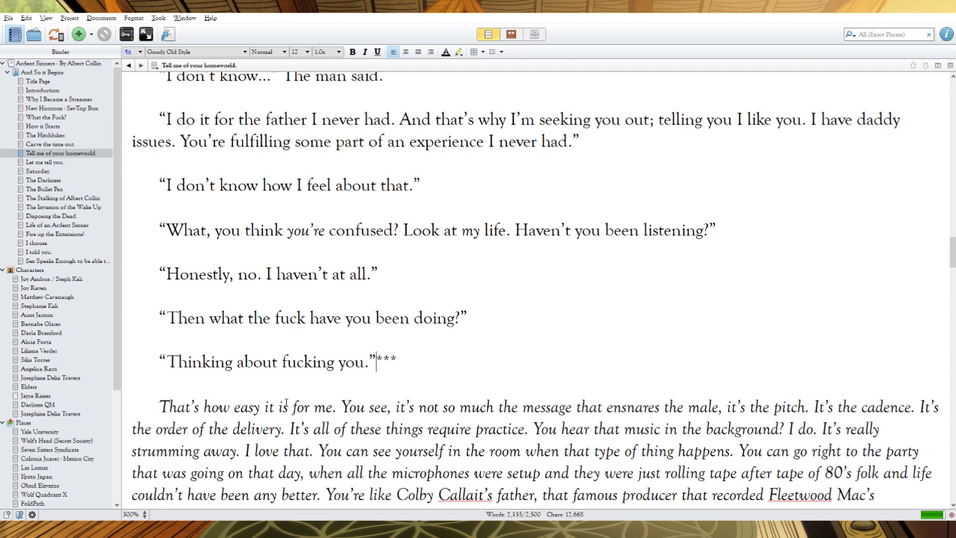
pyautogui.press('Return')
pyautogui.press('Return')
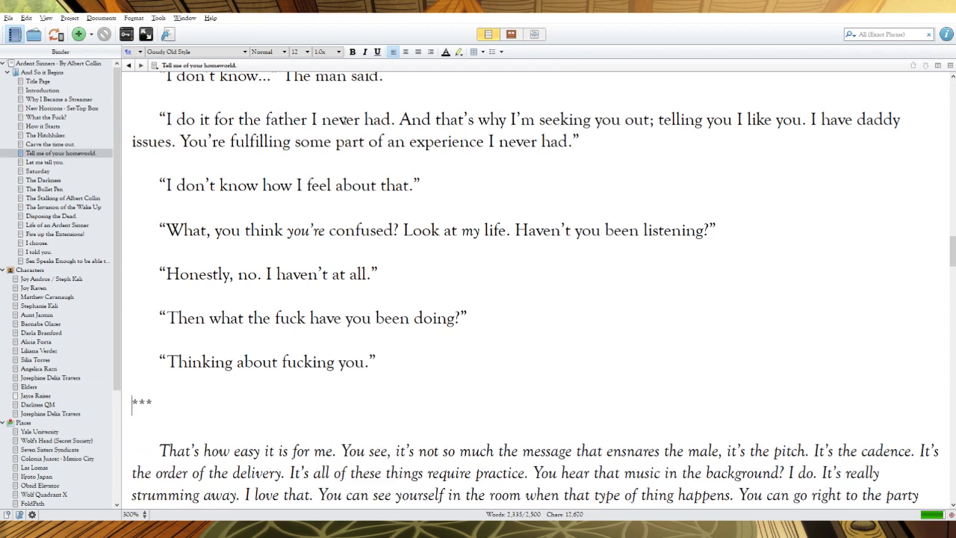
# Try to centre-align the "***" scene break while keeping the dialogue line above it left-aligned
pyautogui.click(405, 51)
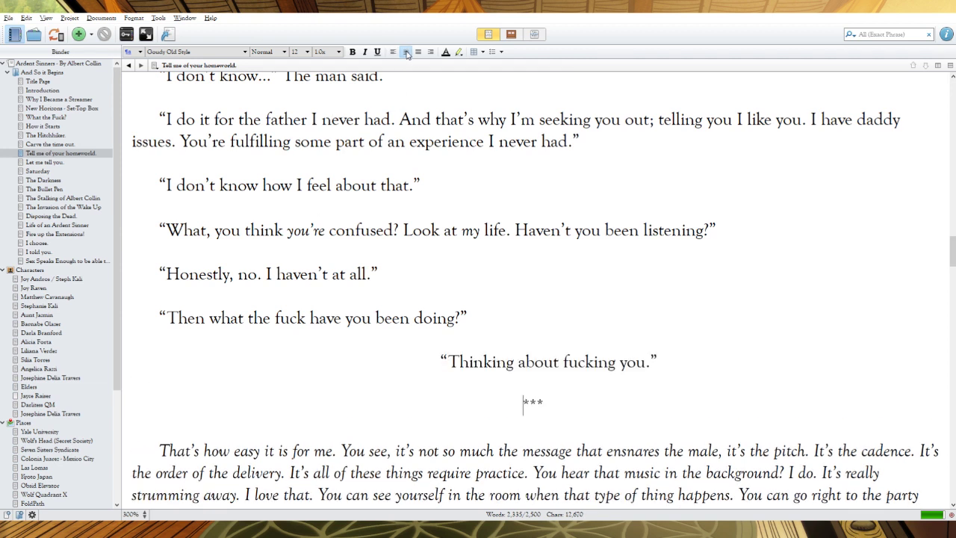
pyautogui.click(442, 362)
pyautogui.press('BackSpace')
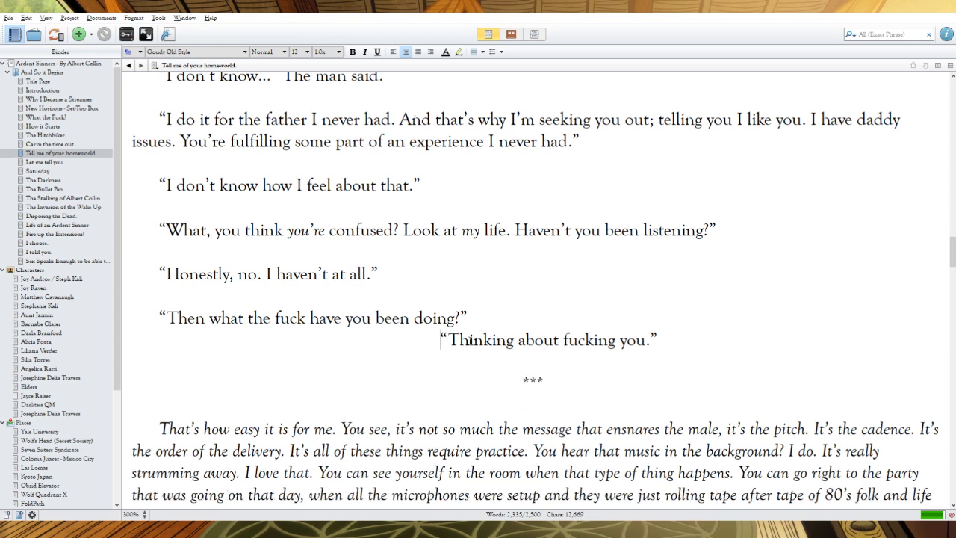
pyautogui.press('BackSpace')
pyautogui.press('Return')
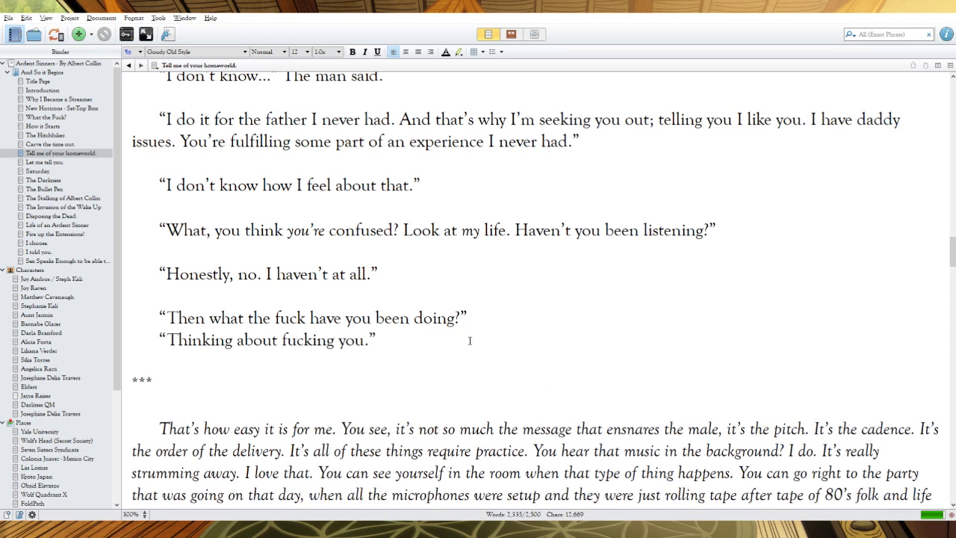
pyautogui.press('Return')
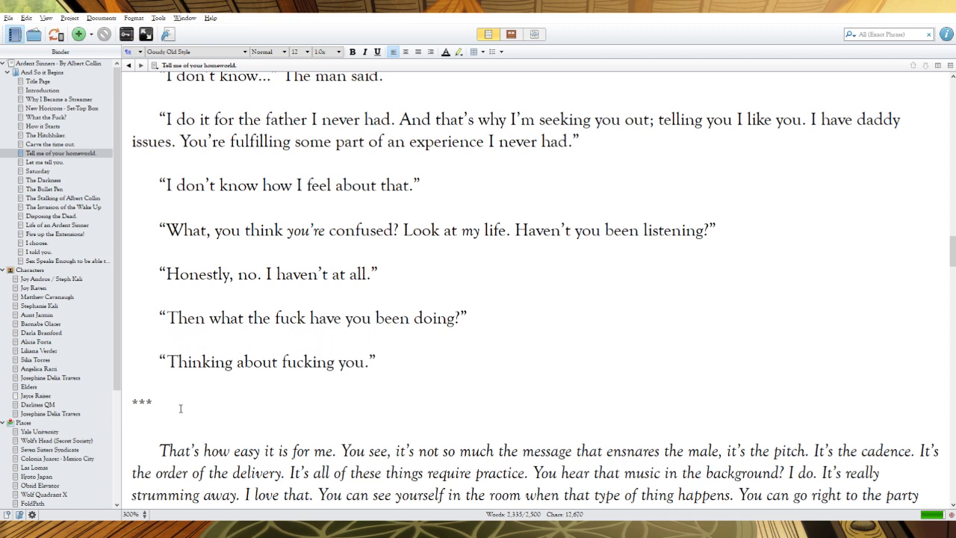
pyautogui.click(131, 403)
pyautogui.moveTo(131, 404); pyautogui.dragTo(153, 404)
pyautogui.click(405, 52)
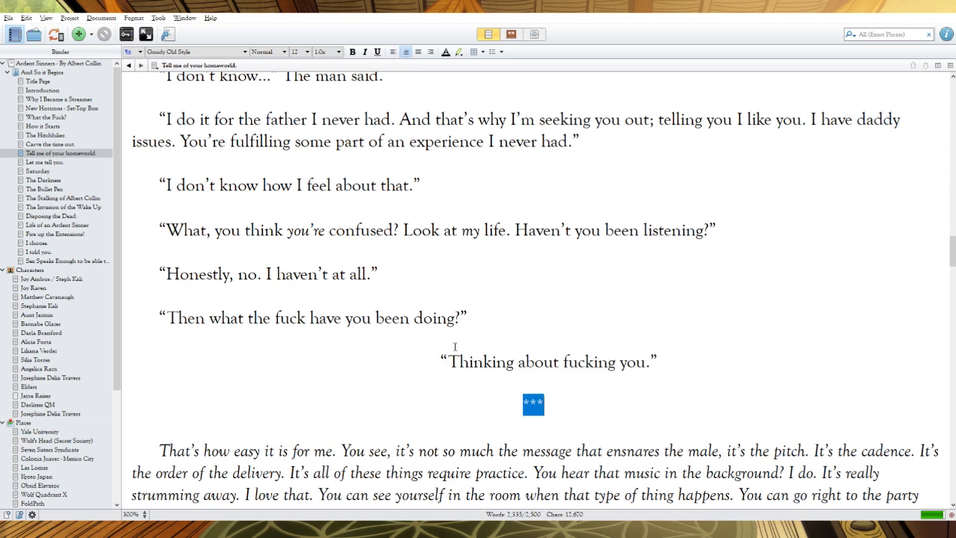
pyautogui.hotkey('ctrl', 'z')
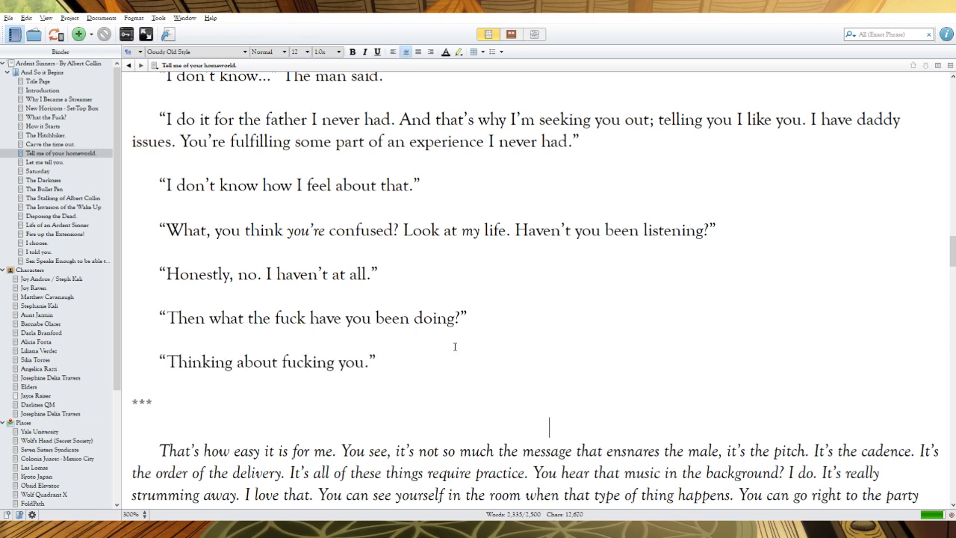
# Indent the "***" scene break with spaces to about the middle of its line
pyautogui.click(133, 404)
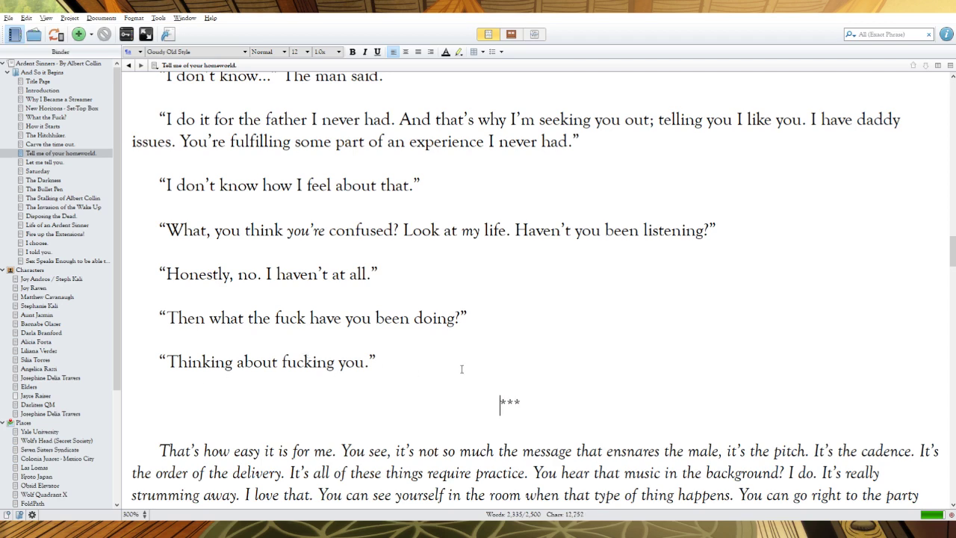
# Add the dialogue tag "The man said." after the last line of dialogue above the "***" scene break
pyautogui.scroll(-3, 463, 370)
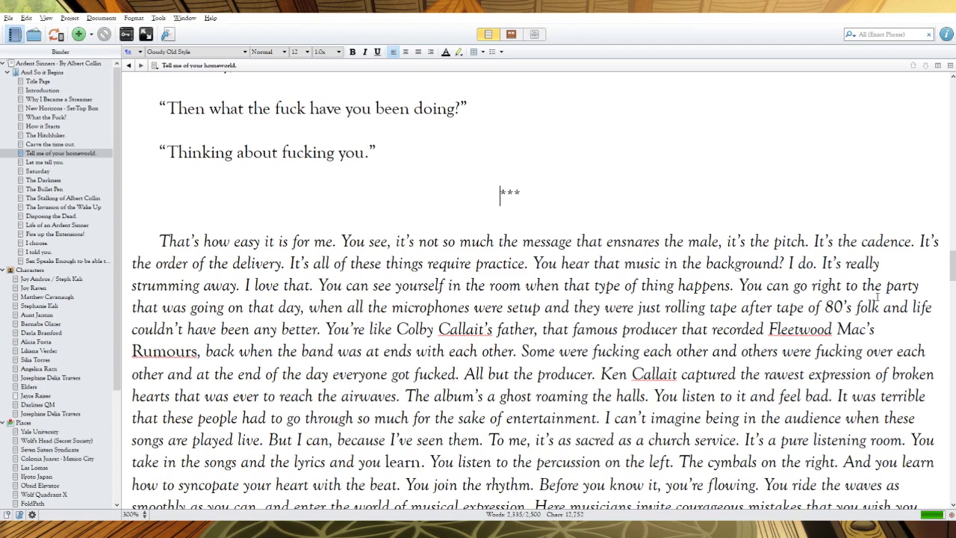
pyautogui.moveTo(952, 266)
pyautogui.mouseDown()
pyautogui.moveTo(948, 289)
pyautogui.moveTo(946, 274)
pyautogui.mouseUp()
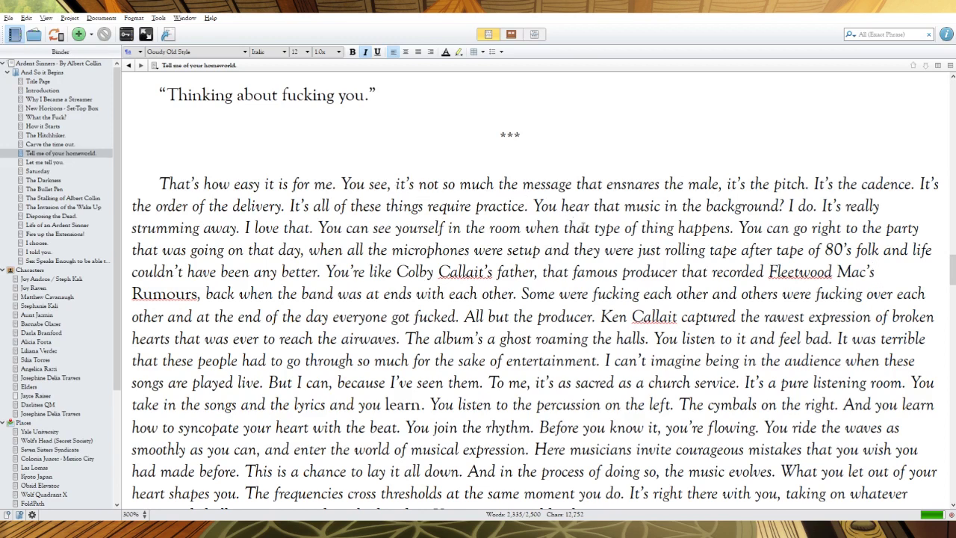
pyautogui.scroll(3, 613, 231)
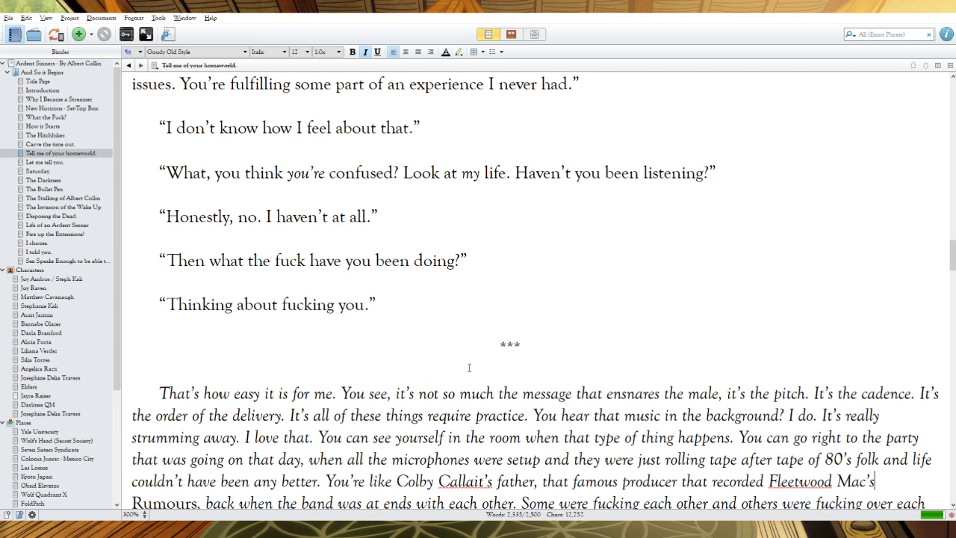
pyautogui.scroll(-3, 537, 245)
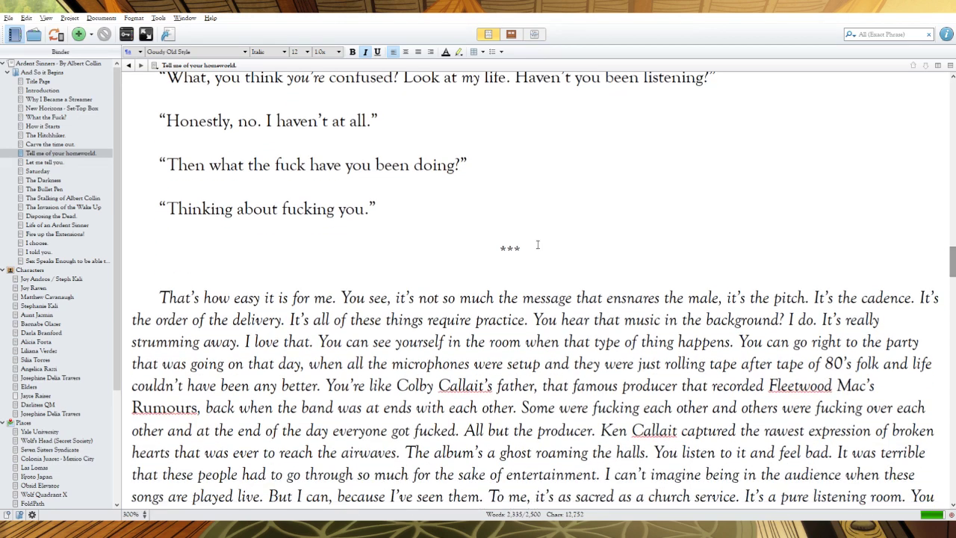
pyautogui.click(427, 209)
pyautogui.write('The man said.')
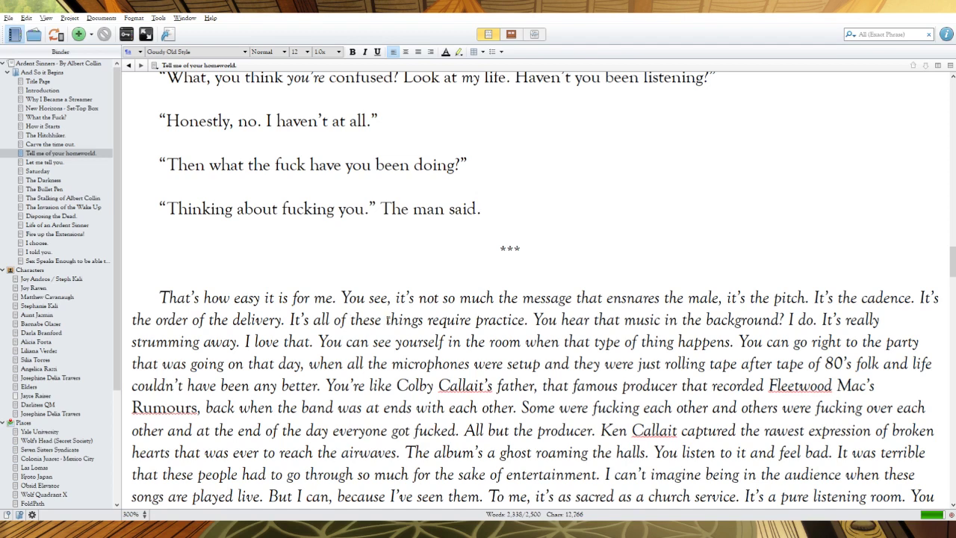
# In the italic passage, shorten "It's all of these things" to "These things" and rewrite the opening sentence as "It's easy."
pyautogui.moveTo(385, 320); pyautogui.dragTo(290, 320)
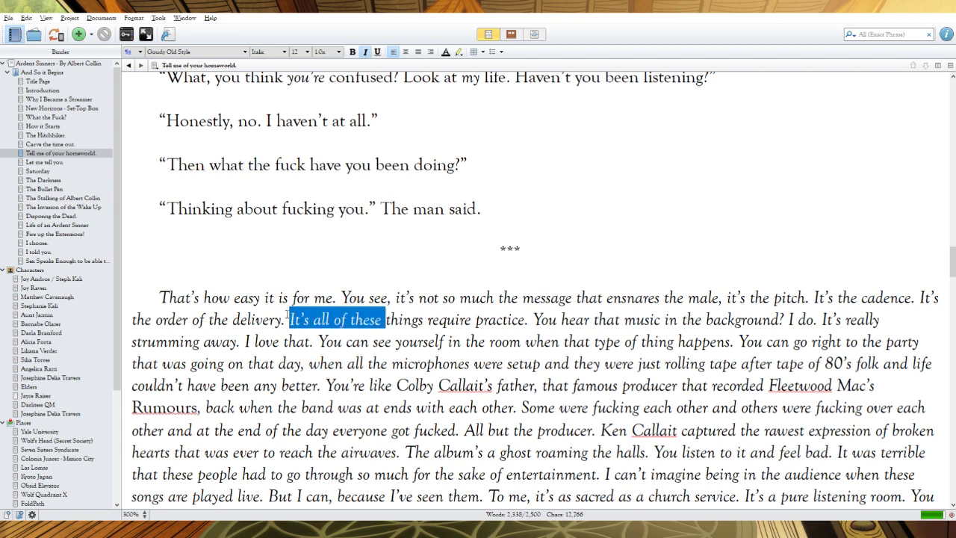
pyautogui.write('These')
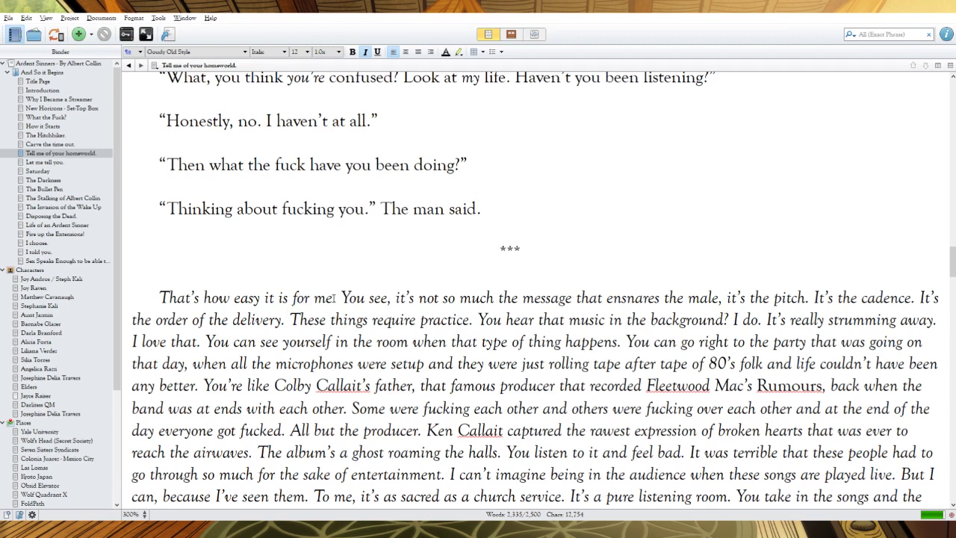
pyautogui.moveTo(333, 297); pyautogui.dragTo(158, 297)
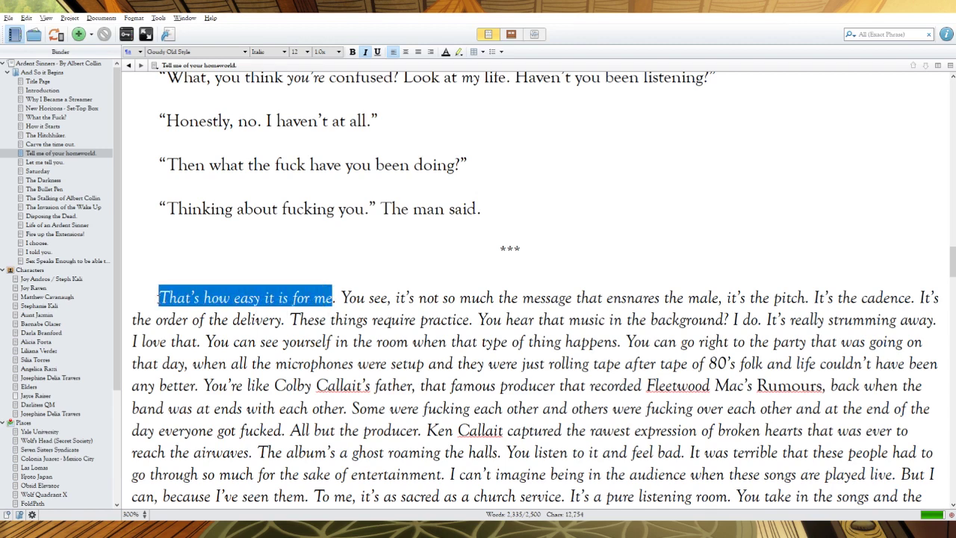
pyautogui.write("It's eas")
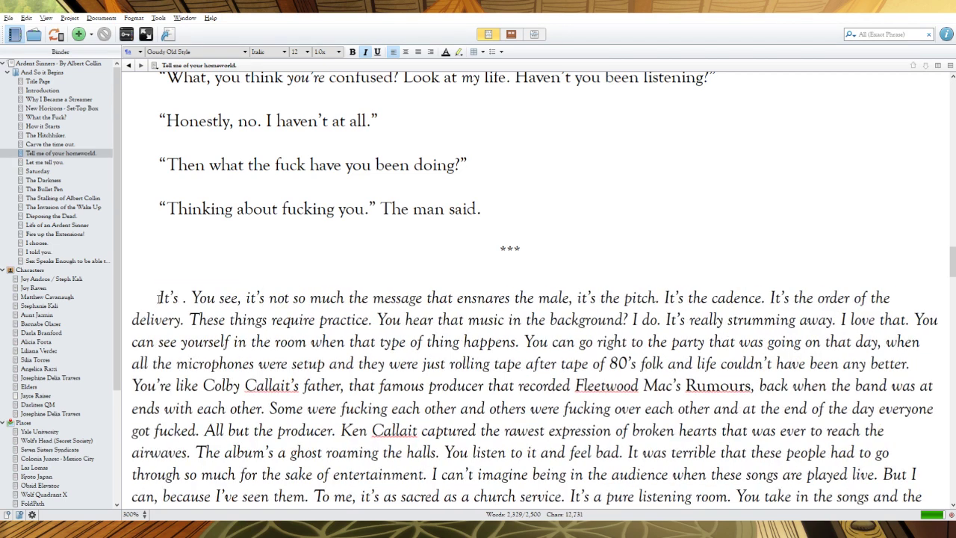
pyautogui.write('y')
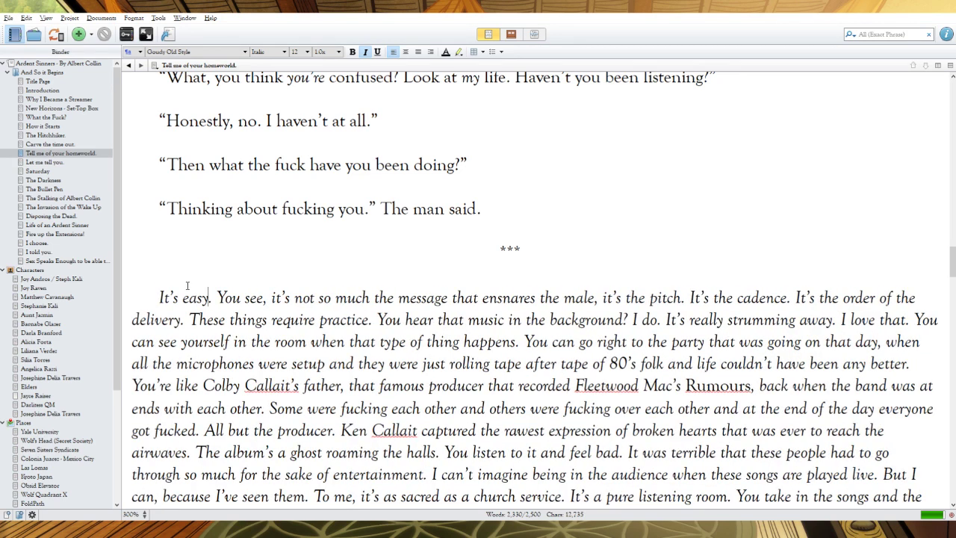
# Remove "You see," from the italic passage so that its second sentence starts with "It's not so much the message"
pyautogui.moveTo(293, 296); pyautogui.dragTo(219, 297)
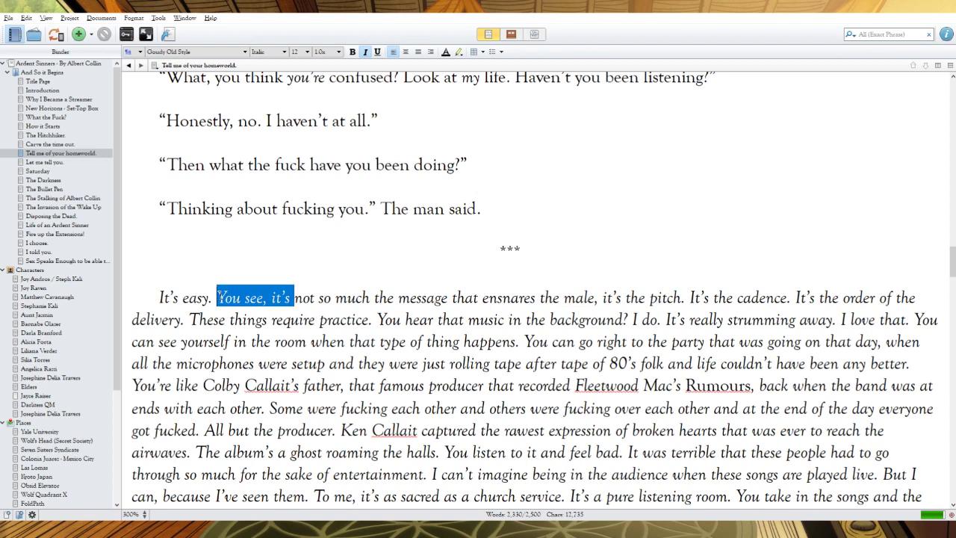
pyautogui.press('BackSpace')
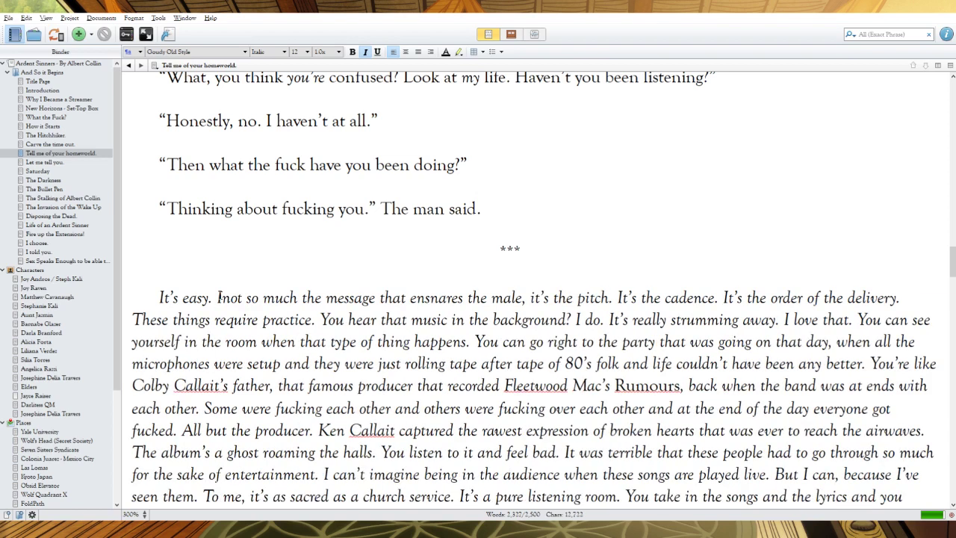
pyautogui.write("It's")
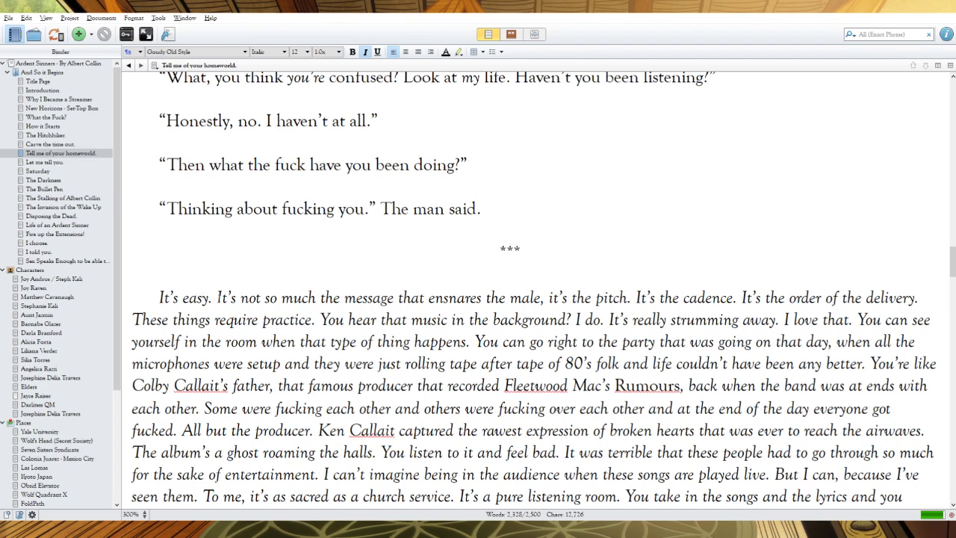
# Remove the opening "It's easy." from the italic passage and cut "the male" after "ensnares"
pyautogui.moveTo(218, 297); pyautogui.dragTo(159, 295)
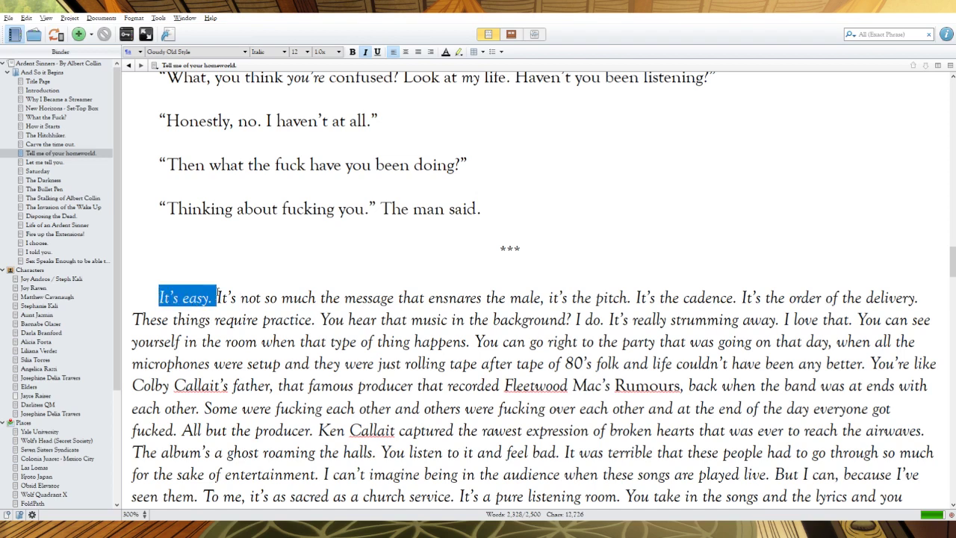
pyautogui.press('BackSpace')
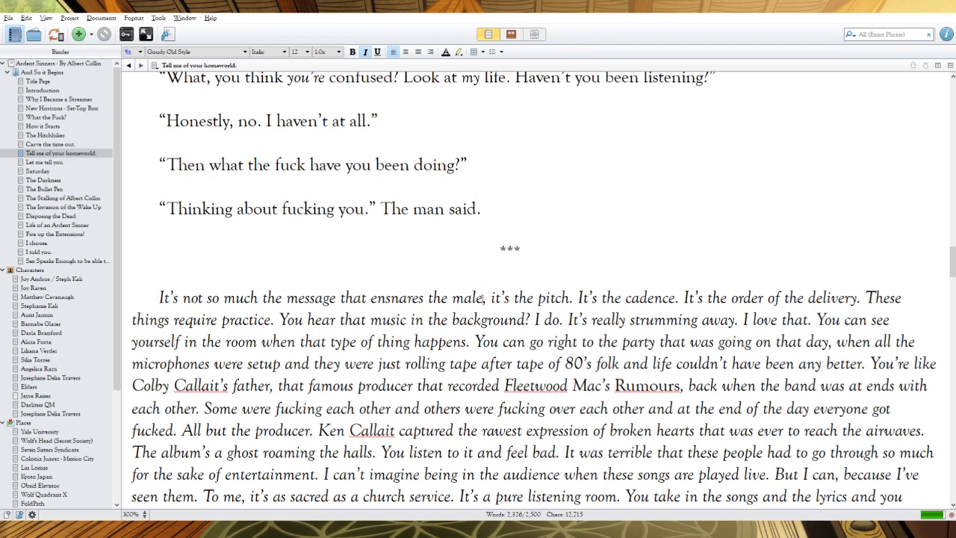
pyautogui.moveTo(483, 298); pyautogui.dragTo(423, 298)
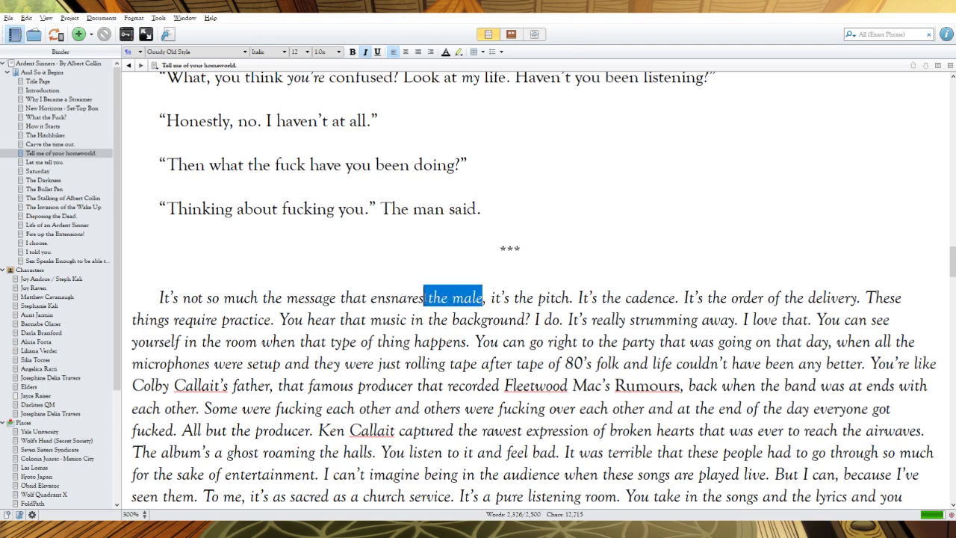
pyautogui.press('BackSpace')
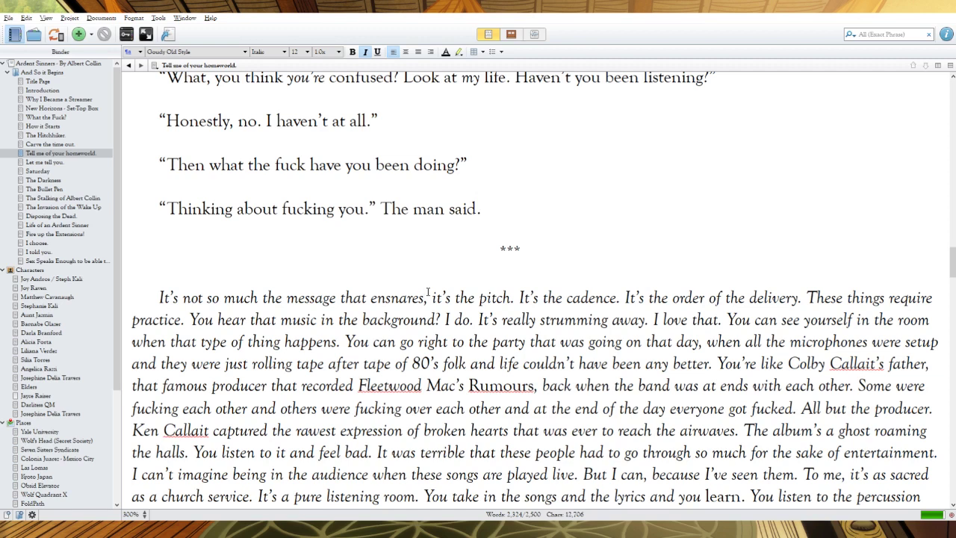
# Delete the sentence "These things require practice." and keep a period and space after "the order of the delivery"
pyautogui.moveTo(191, 320); pyautogui.dragTo(563, 290)
pyautogui.click(263, 319)
pyautogui.moveTo(193, 320); pyautogui.dragTo(807, 298)
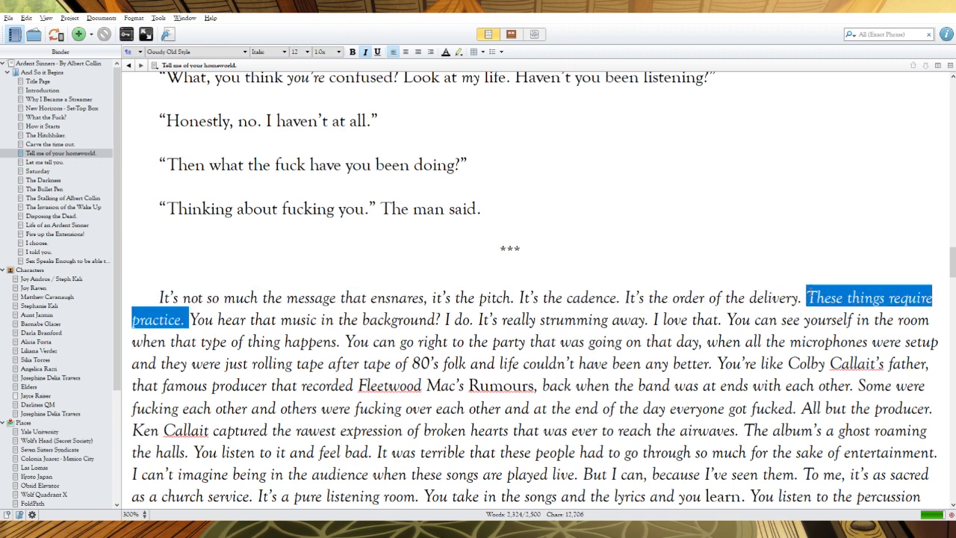
pyautogui.press('Delete')
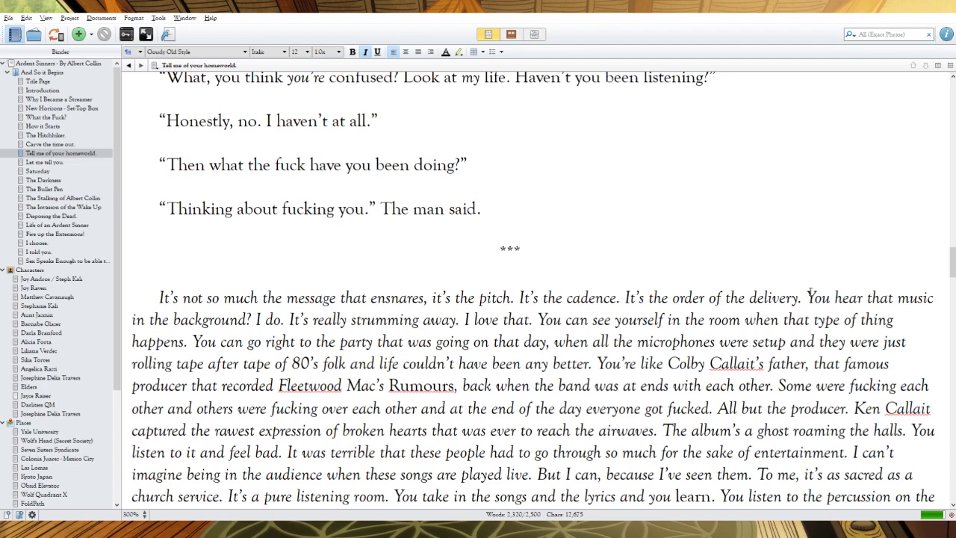
pyautogui.press('BackSpace')
pyautogui.click(520, 298)
pyautogui.press('BackSpace')
pyautogui.press('BackSpace')
pyautogui.press('BackSpace')
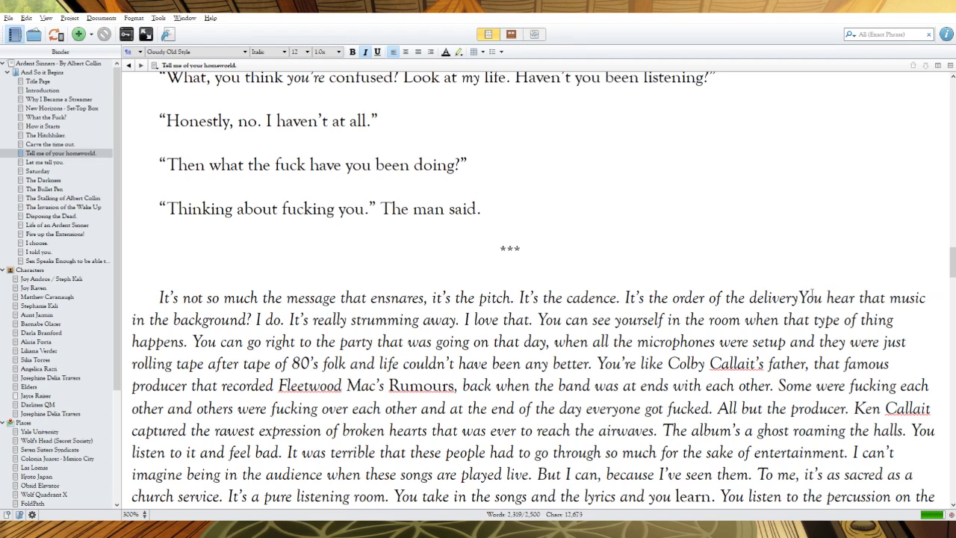
pyautogui.write('.')
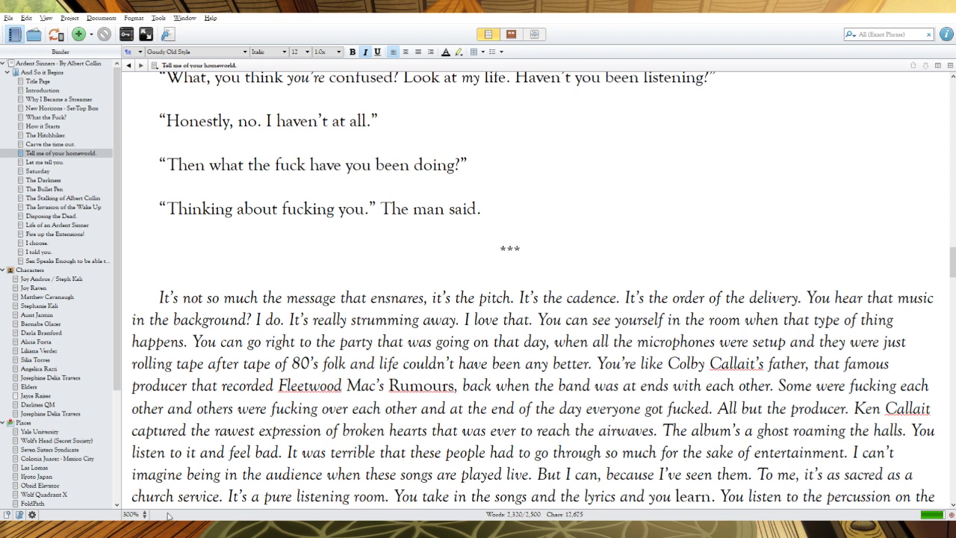
pyautogui.click(197, 498)
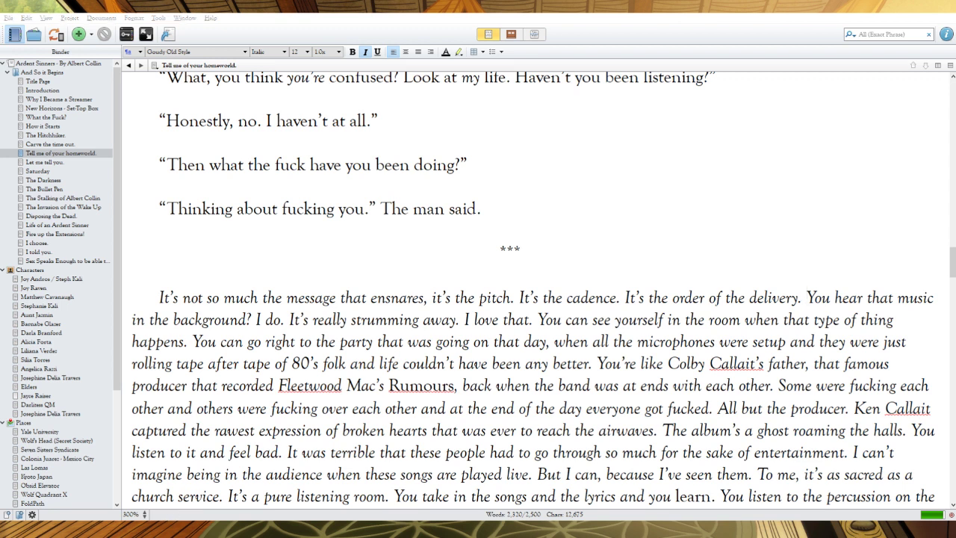
pyautogui.click(200, 495)
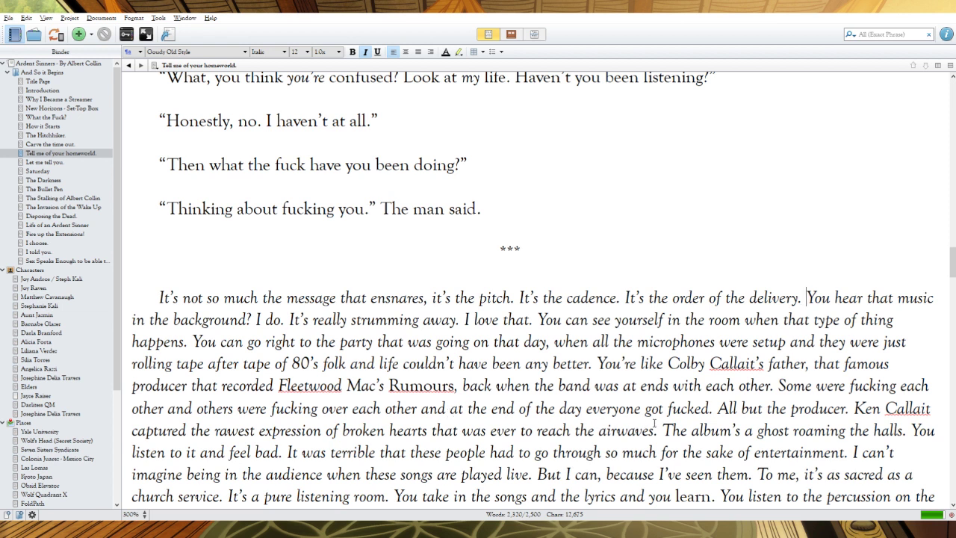
# Insert "in" after "roaming" so the sentence reads "The album's a ghost roaming in the halls."
pyautogui.click(849, 429)
pyautogui.write('in')
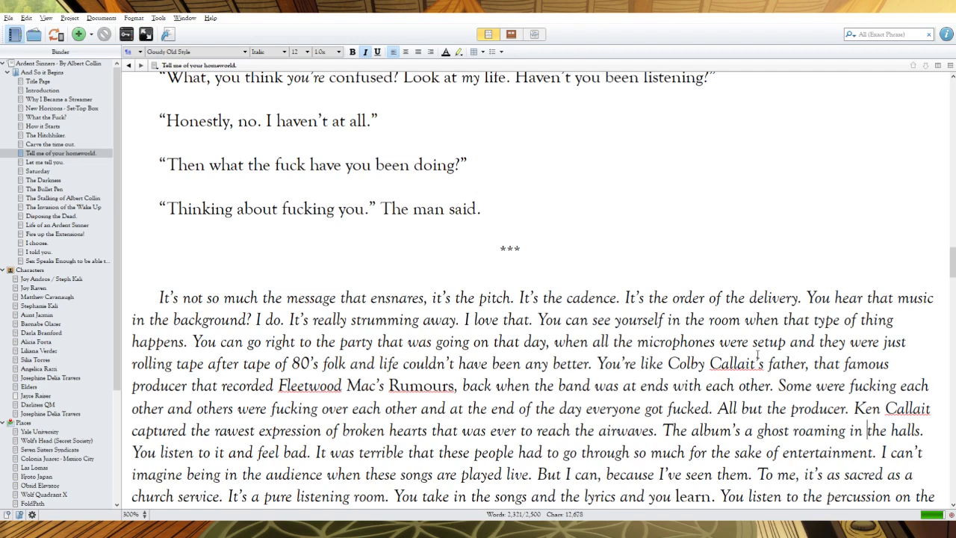
# Replace "had made before" with "made" in the sentence about musicians inviting courageous mistakes
pyautogui.scroll(-2, 953, 265)
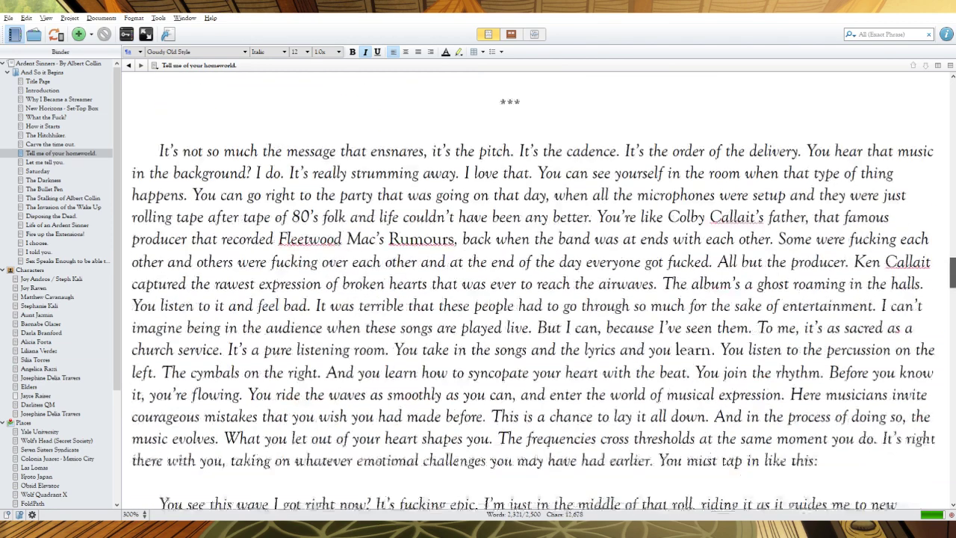
pyautogui.scroll(-2, 953, 269)
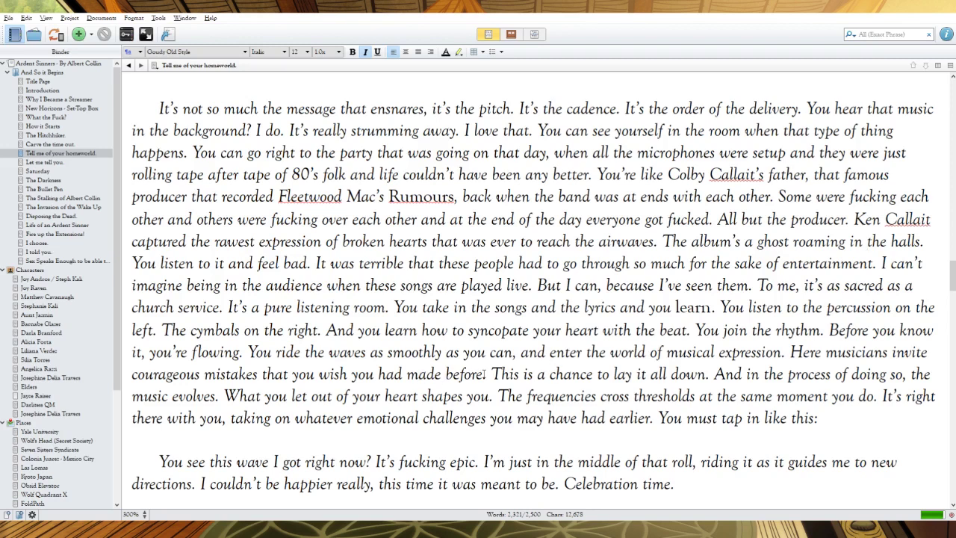
pyautogui.moveTo(484, 373); pyautogui.dragTo(378, 373)
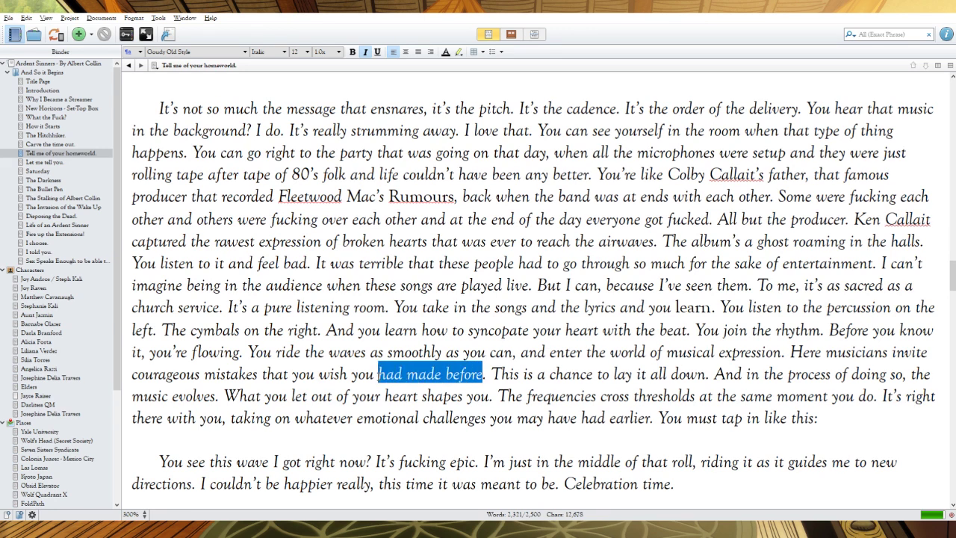
pyautogui.press('BackSpace')
pyautogui.write('made')
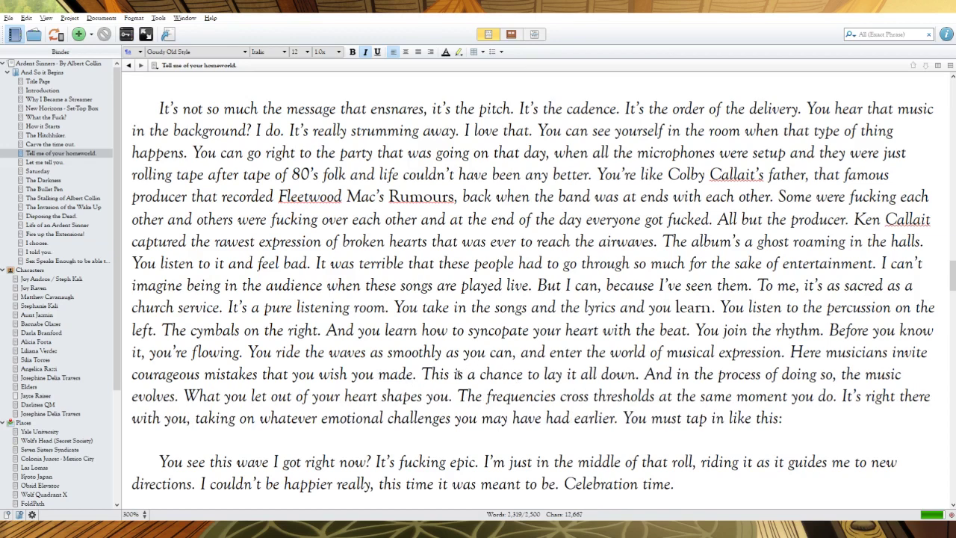
pyautogui.moveTo(475, 374); pyautogui.dragTo(422, 374)
pyautogui.moveTo(644, 374); pyautogui.dragTo(422, 374)
pyautogui.press('BackSpace')
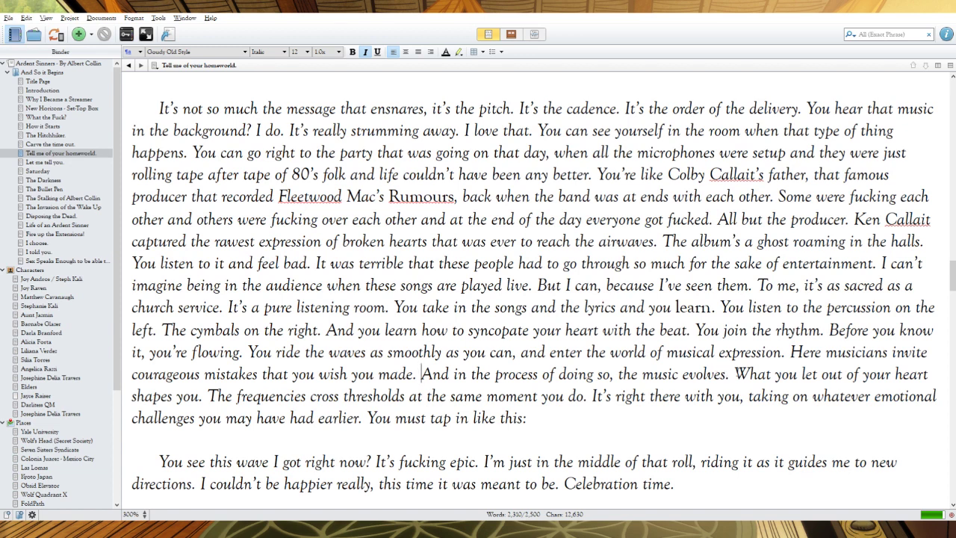
pyautogui.moveTo(734, 373); pyautogui.dragTo(421, 368)
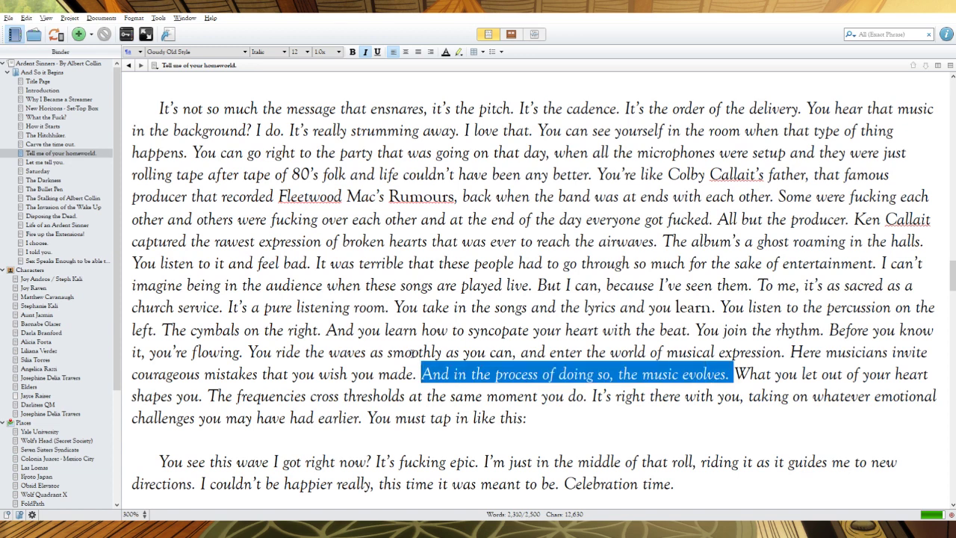
pyautogui.press('Delete')
pyautogui.press('BackSpace')
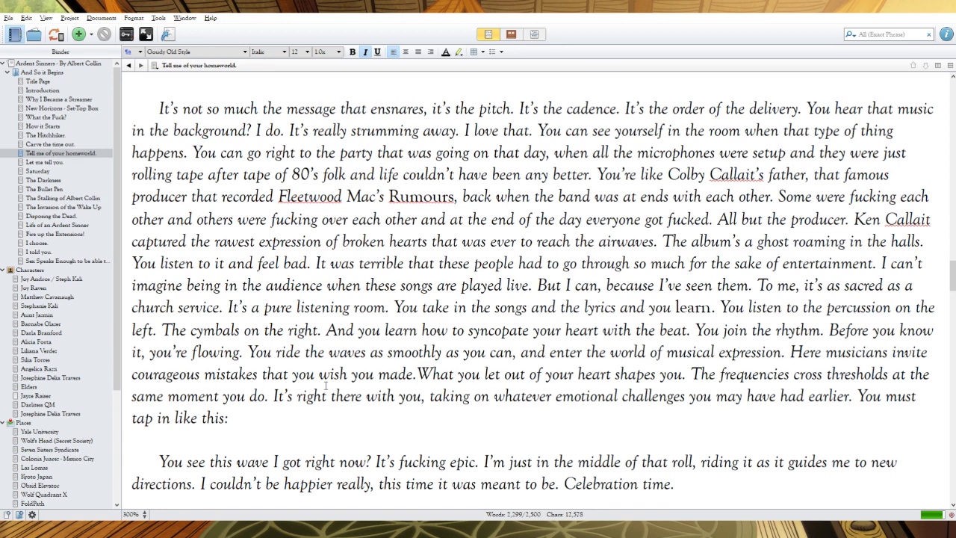
pyautogui.write('This is a chance to lay it all down. And in the process of doing so, the music evolves.')
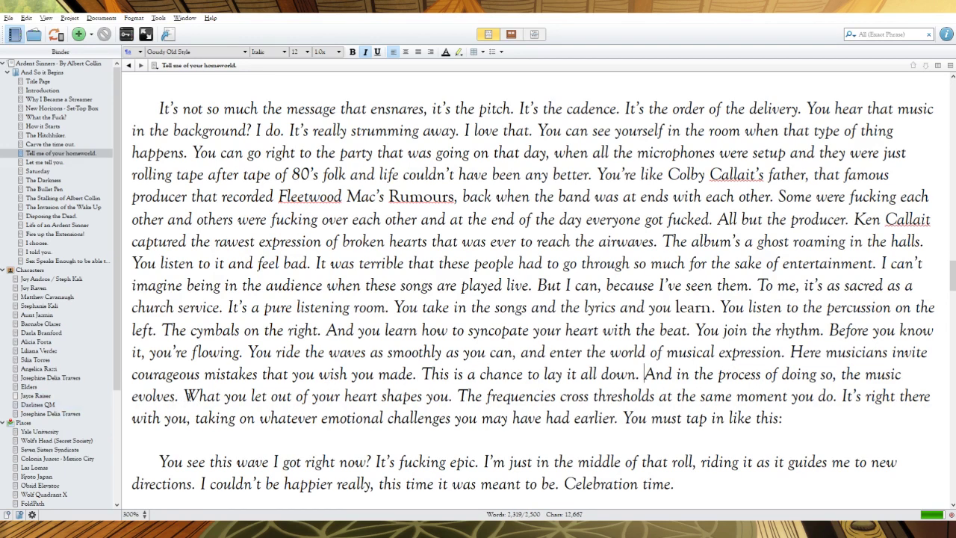
# Delete the two sentences running from "This is a chance to lay it all down." through "the music evolves."
pyautogui.moveTo(184, 396); pyautogui.dragTo(421, 373)
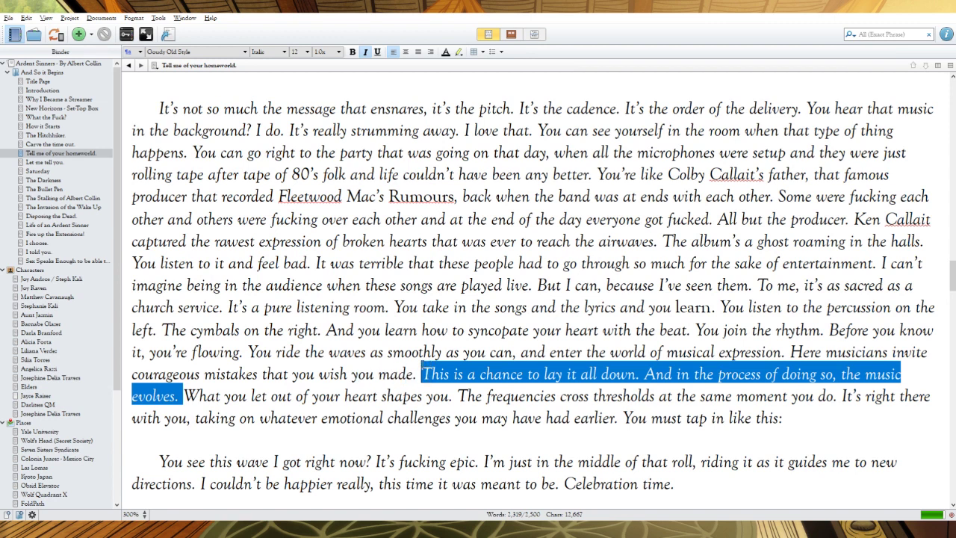
pyautogui.press('BackSpace')
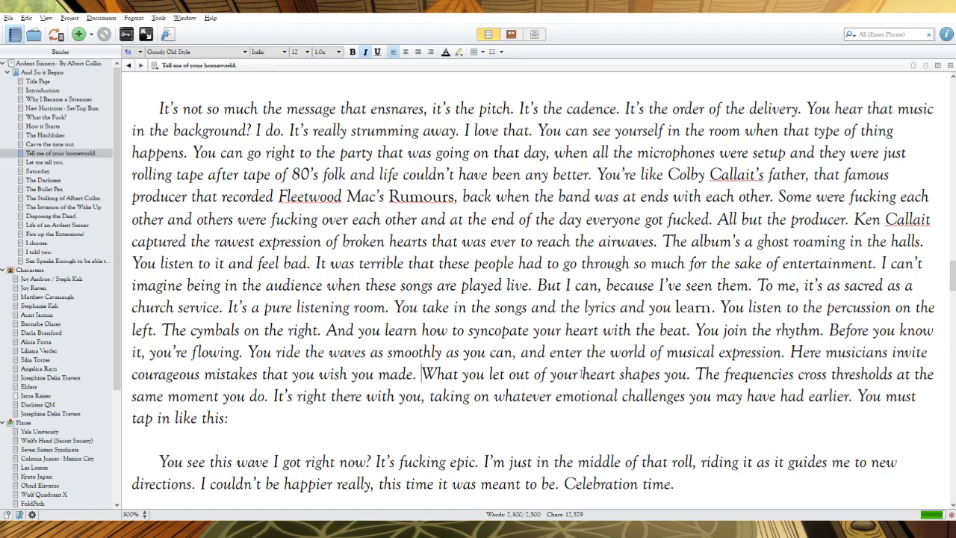
# Shorten the sentence beginning "What you let out of your heart" to "The heart shapes you."
pyautogui.moveTo(580, 374); pyautogui.dragTo(422, 374)
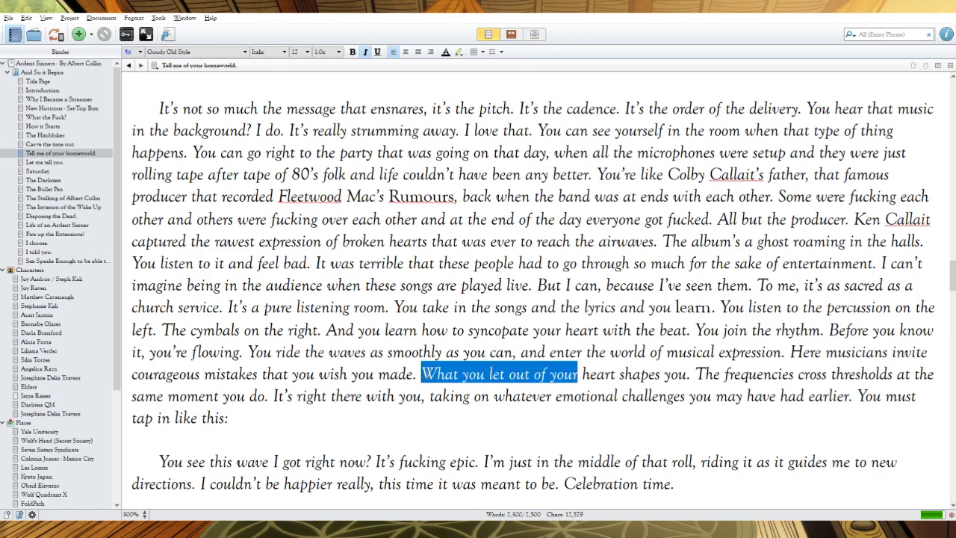
pyautogui.write('Y')
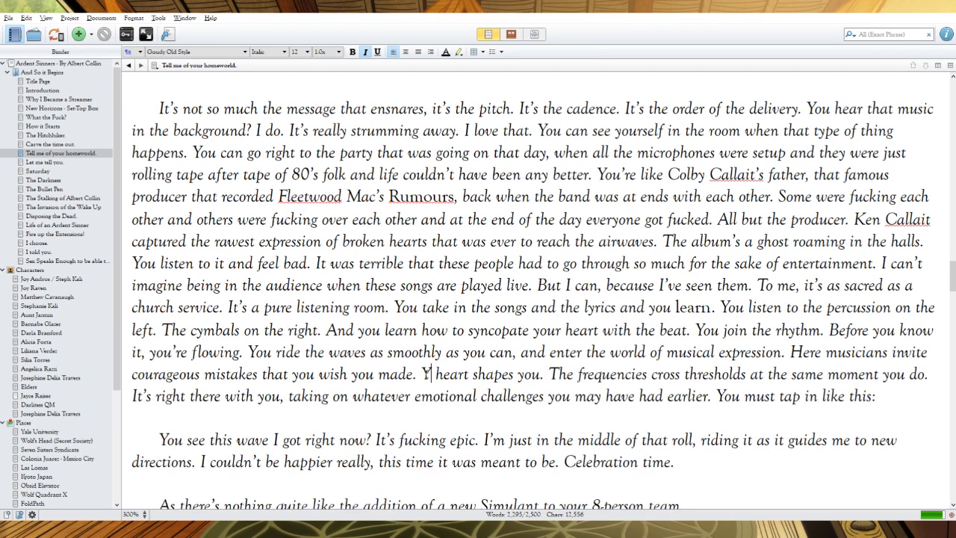
pyautogui.write('our')
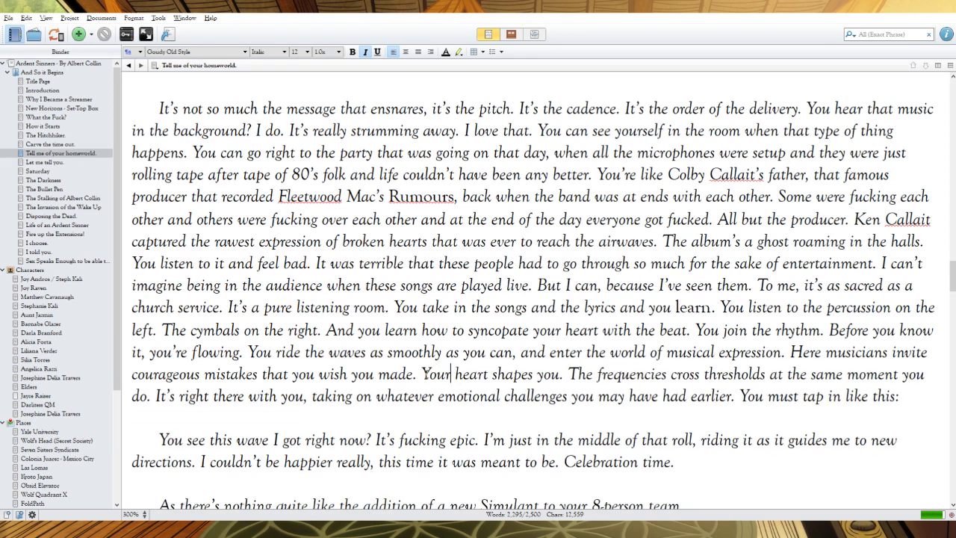
pyautogui.moveTo(451, 373); pyautogui.dragTo(420, 374)
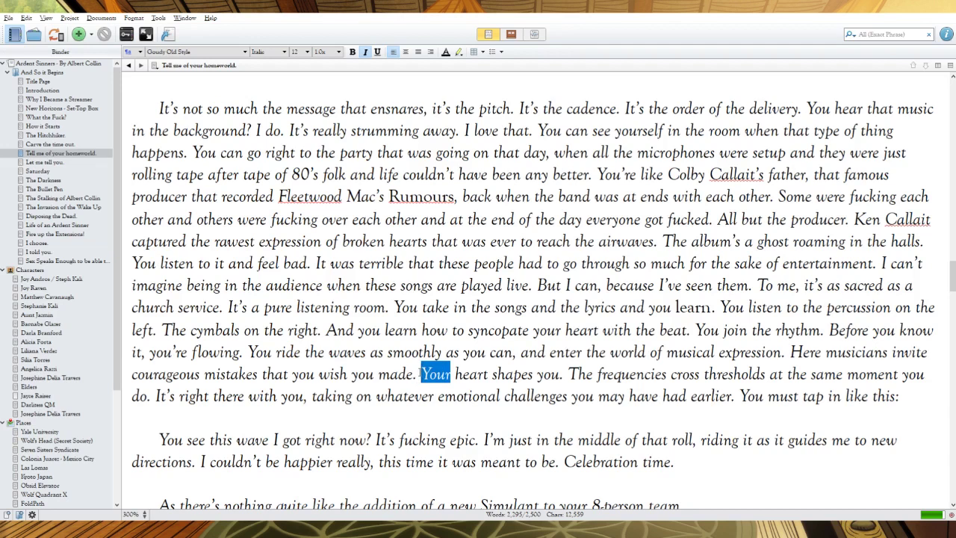
pyautogui.write('The')
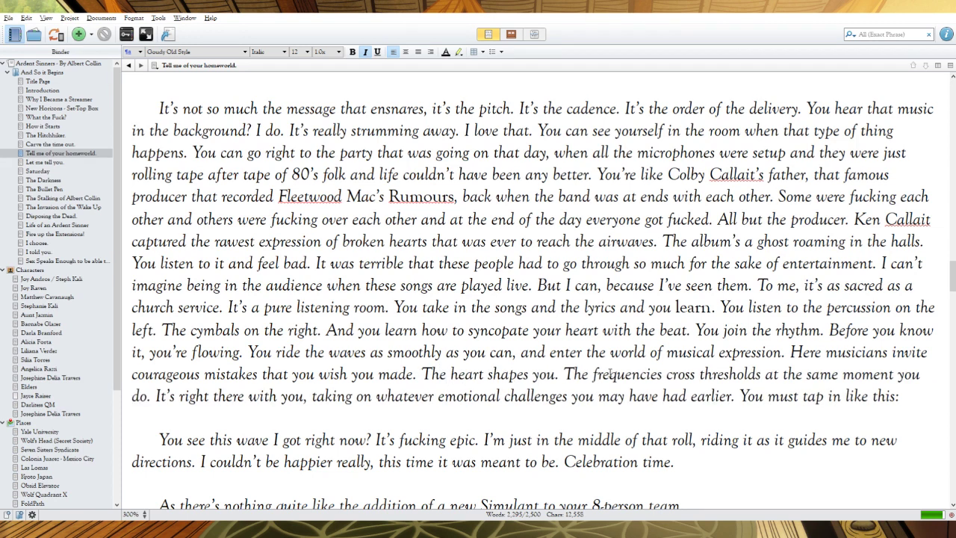
# Start the following sentence directly with "Frequencies" and change "It's right there with you" to "It's right here with you"
pyautogui.moveTo(597, 374); pyautogui.dragTo(564, 373)
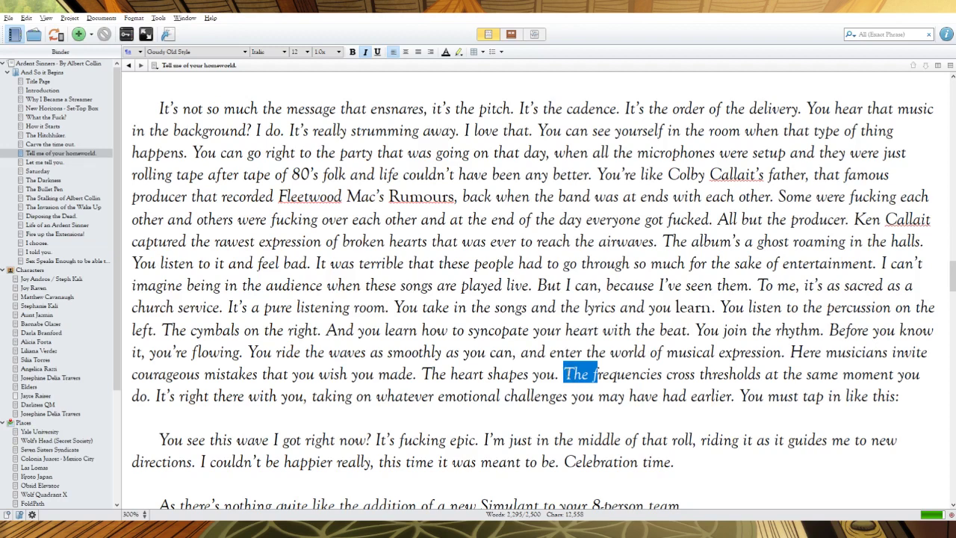
pyautogui.write('F')
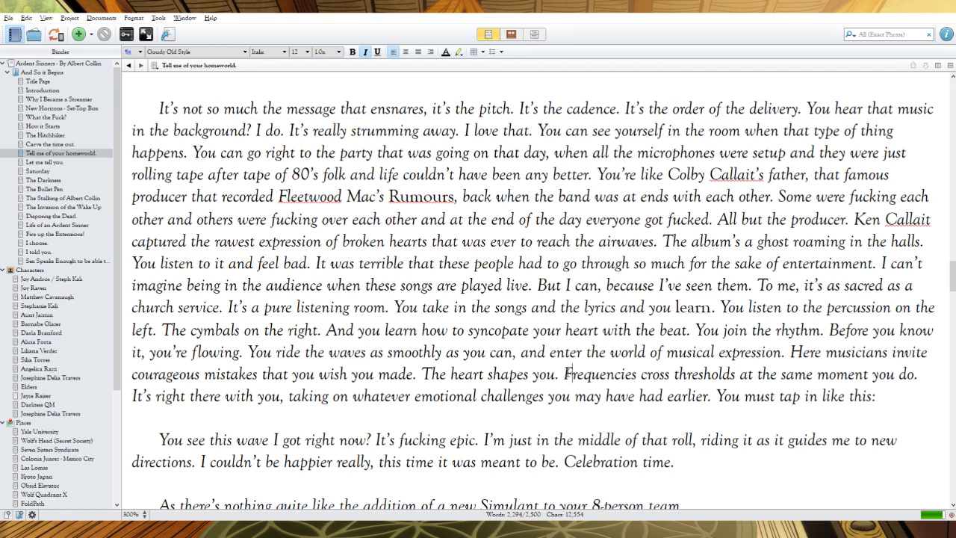
pyautogui.click(196, 396)
pyautogui.press('BackSpace')
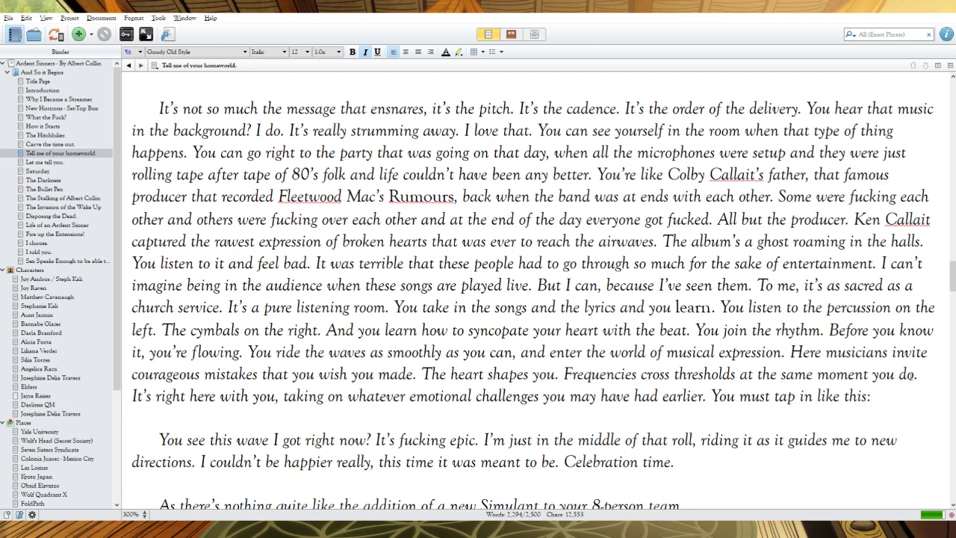
# Delete the sentence "Frequencies cross thresholds at the same moment you do." together with the extra space it leaves
pyautogui.moveTo(917, 375); pyautogui.dragTo(564, 374)
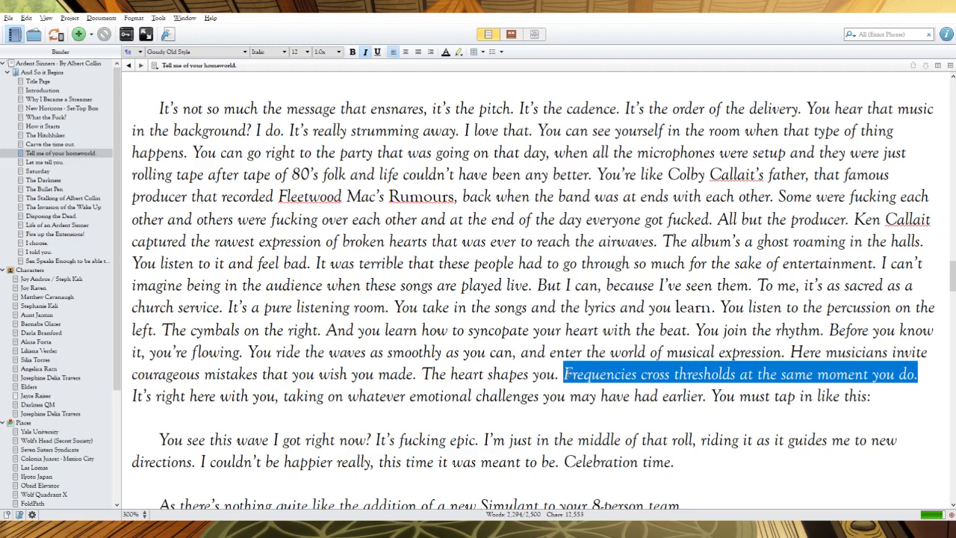
pyautogui.press('BackSpace')
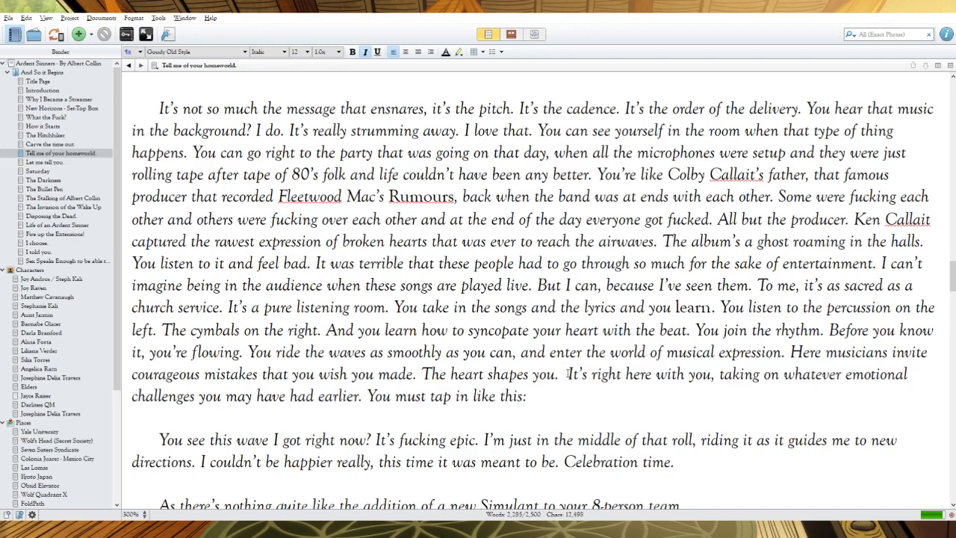
pyautogui.press('BackSpace')
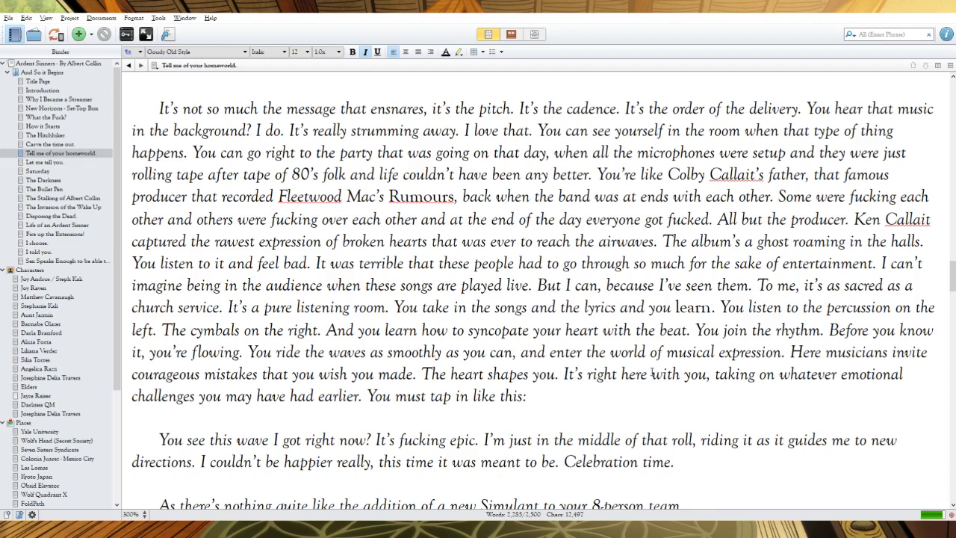
# Replace "here with you" with "there" in the sentence beginning "It's right here with you"
pyautogui.moveTo(709, 374); pyautogui.dragTo(621, 374)
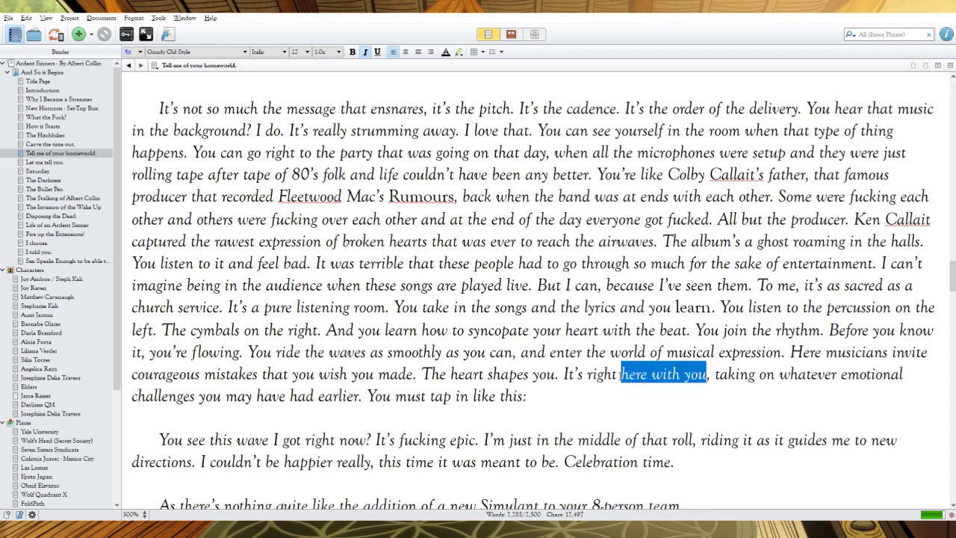
pyautogui.press('BackSpace')
pyautogui.write('there')
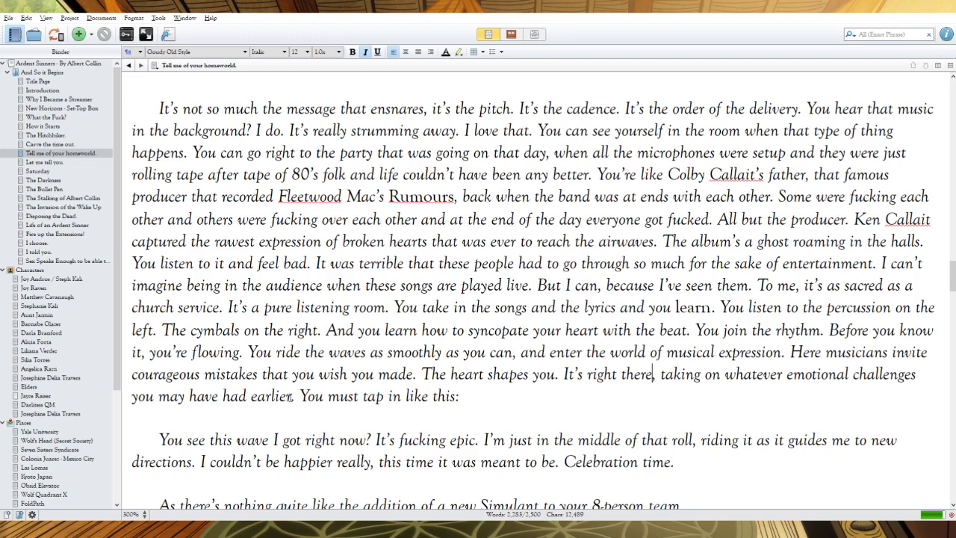
# Shorten the rest of that sentence to "taking on emotional challenges." by removing "whatever" and "you may have had earlier"
pyautogui.moveTo(292, 396); pyautogui.dragTo(134, 402)
pyautogui.press('BackSpace')
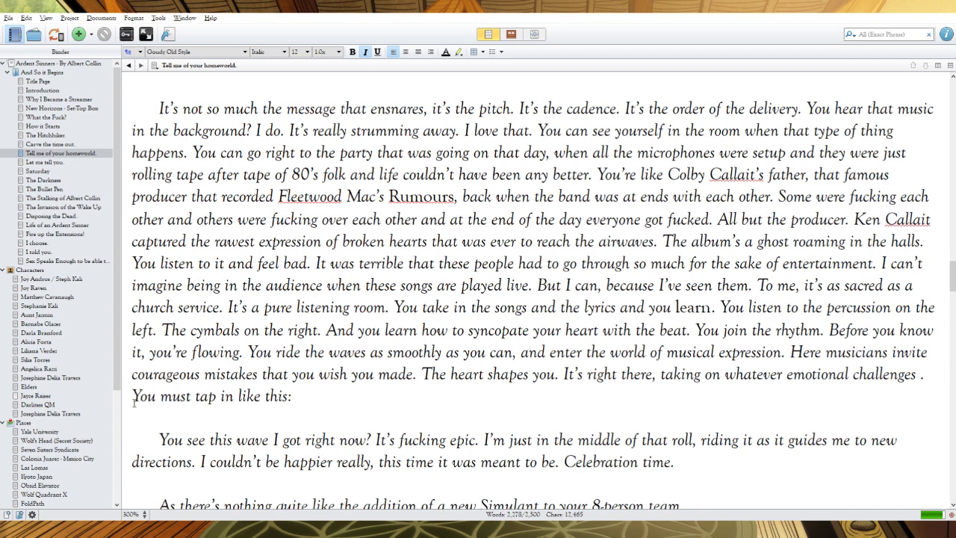
pyautogui.press('BackSpace')
pyautogui.click(788, 374)
pyautogui.moveTo(787, 374); pyautogui.dragTo(721, 374)
pyautogui.press('BackSpace')
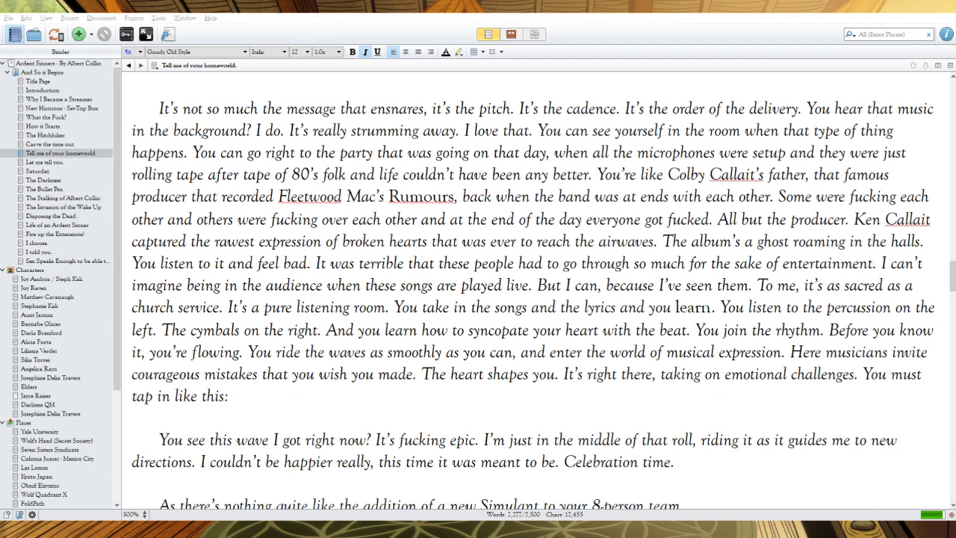
# Delete the sentence "You must tap in like this:" that closes the long music paragraph
pyautogui.hotkey('alt', 'Tab')
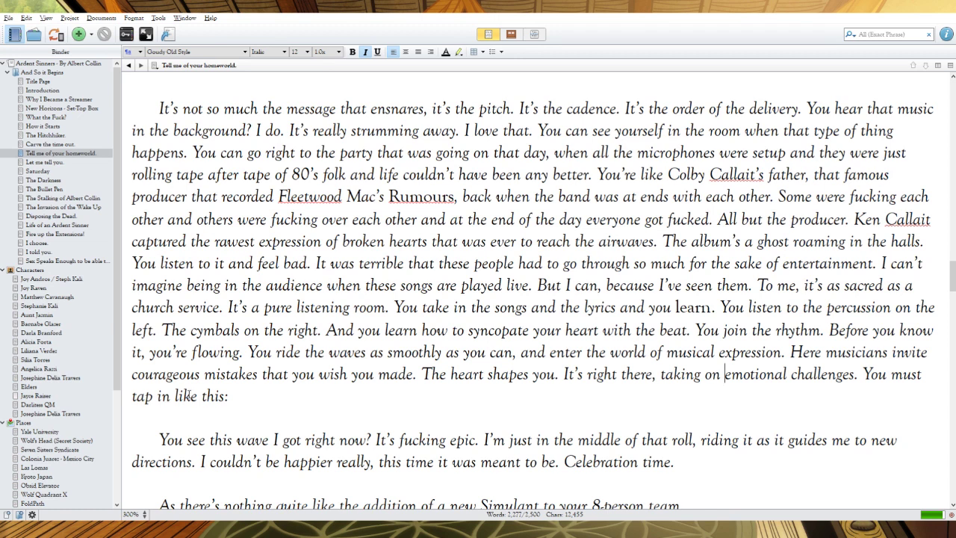
pyautogui.moveTo(233, 395); pyautogui.dragTo(862, 376)
pyautogui.press('BackSpace')
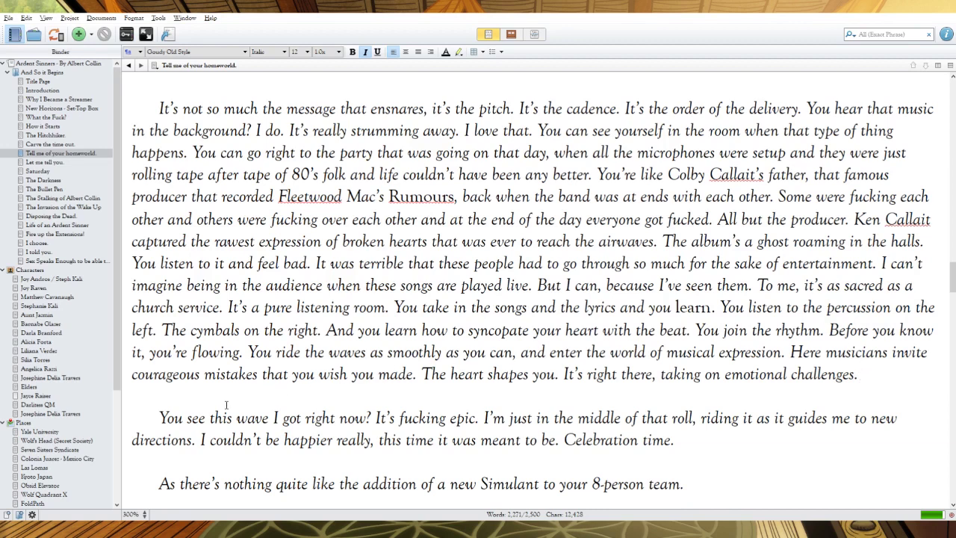
# Rewrite the question "You see this wave I got right now?" as "I've got this barrel right now."
pyautogui.moveTo(236, 419); pyautogui.dragTo(160, 418)
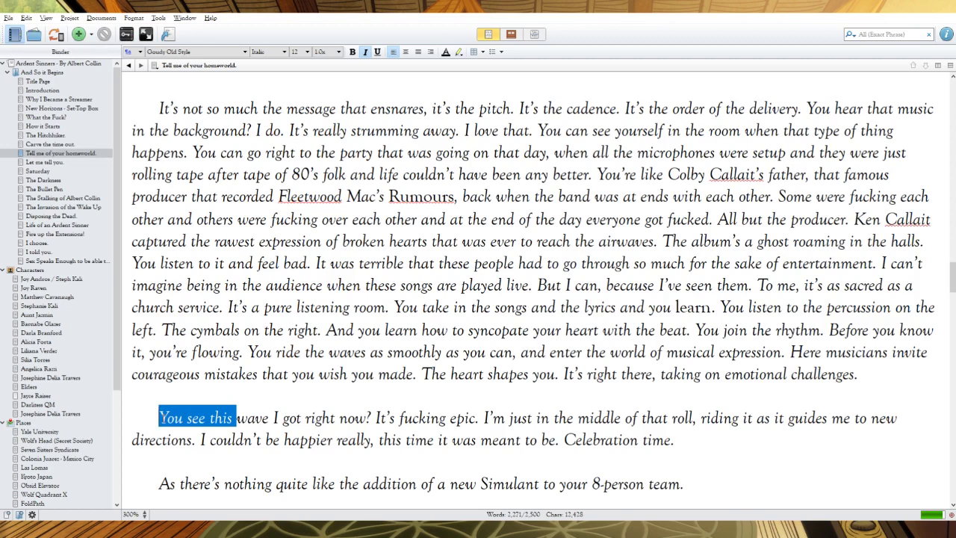
pyautogui.press('BackSpace')
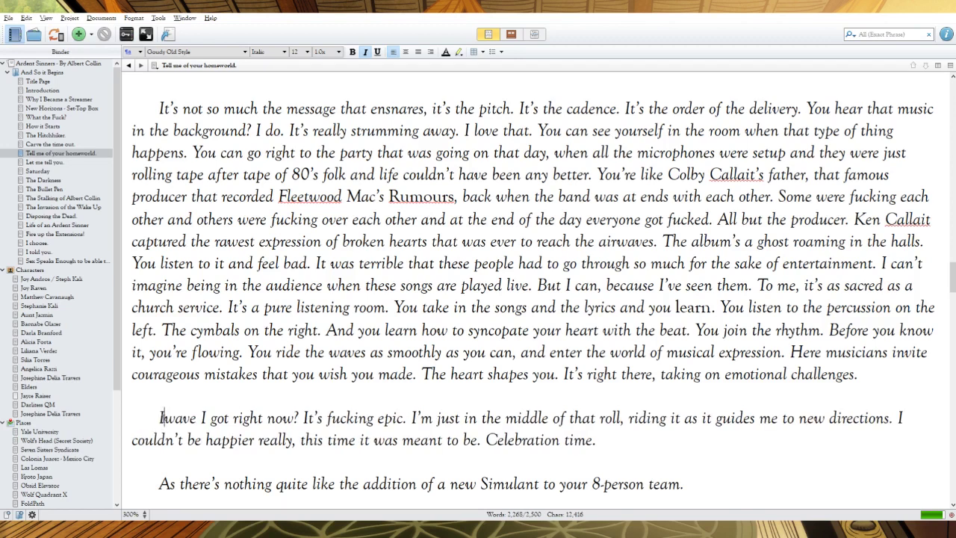
pyautogui.write("I've got this")
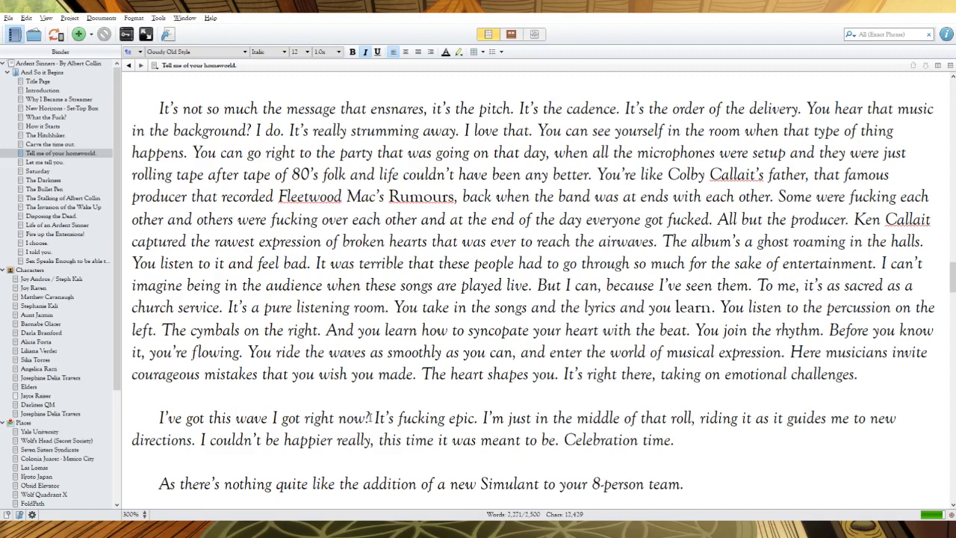
pyautogui.moveTo(371, 418); pyautogui.dragTo(235, 417)
pyautogui.press('BackSpace')
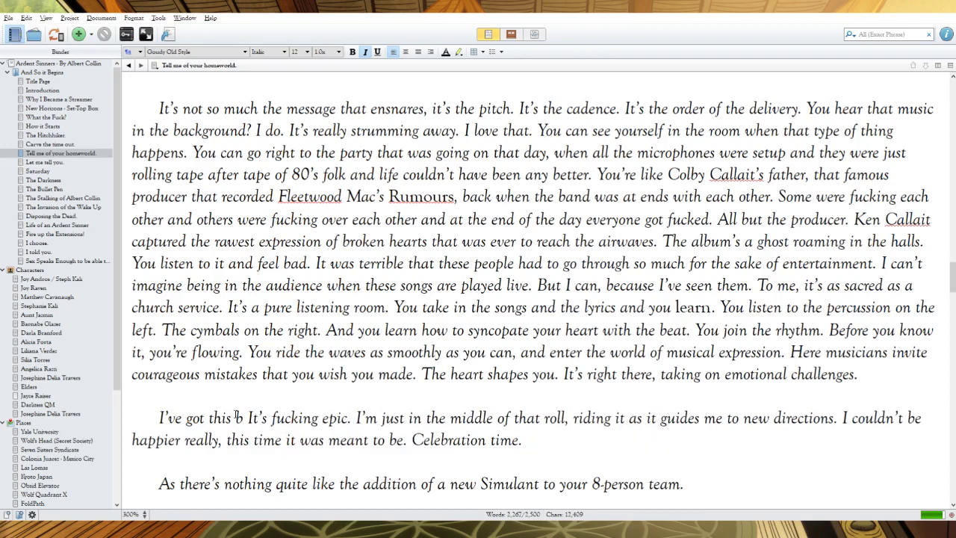
pyautogui.write('barrel right now.')
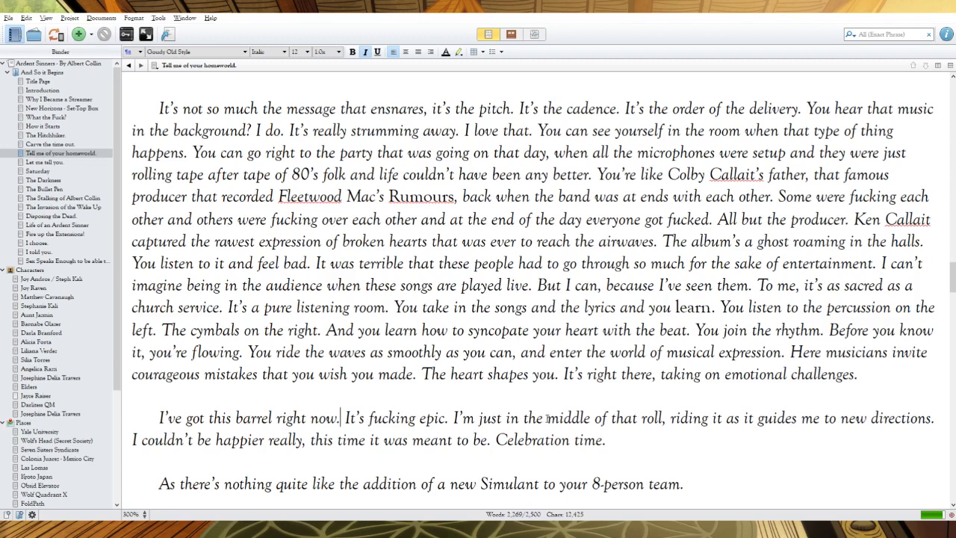
# Reduce the sentence "I'm just in the middle of that roll, riding it as it guides me to new directions." to "I'm in the middle;"
pyautogui.moveTo(548, 418); pyautogui.dragTo(478, 419)
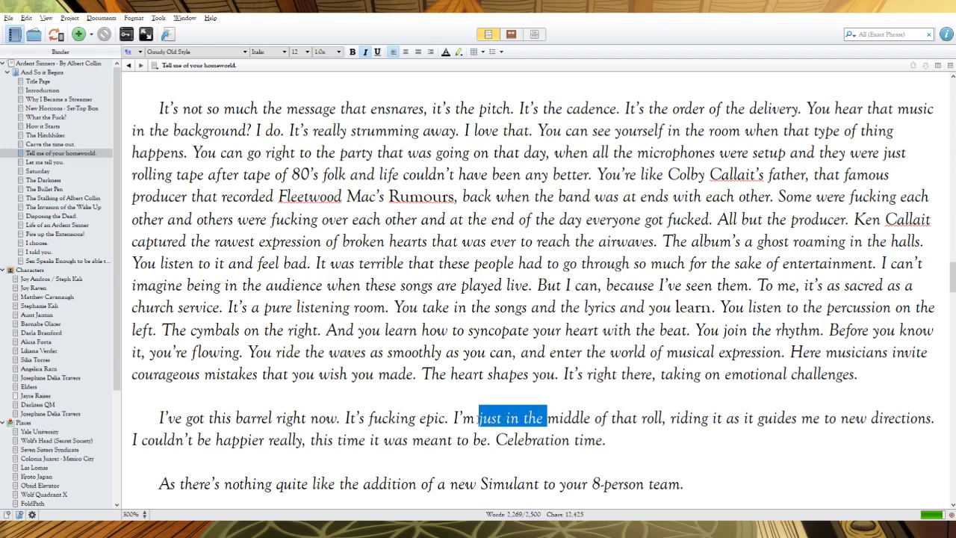
pyautogui.click(478, 418)
pyautogui.doubleClick(493, 419)
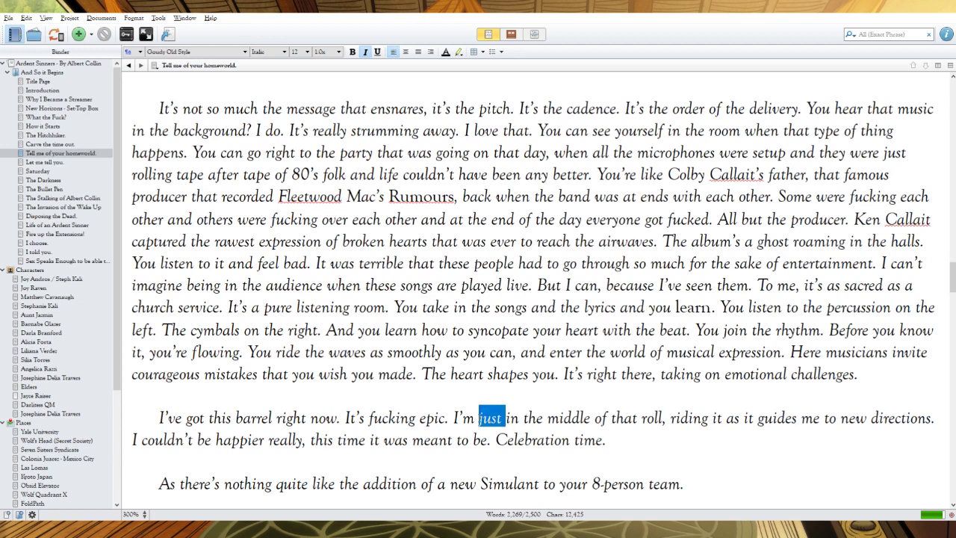
pyautogui.press('Delete')
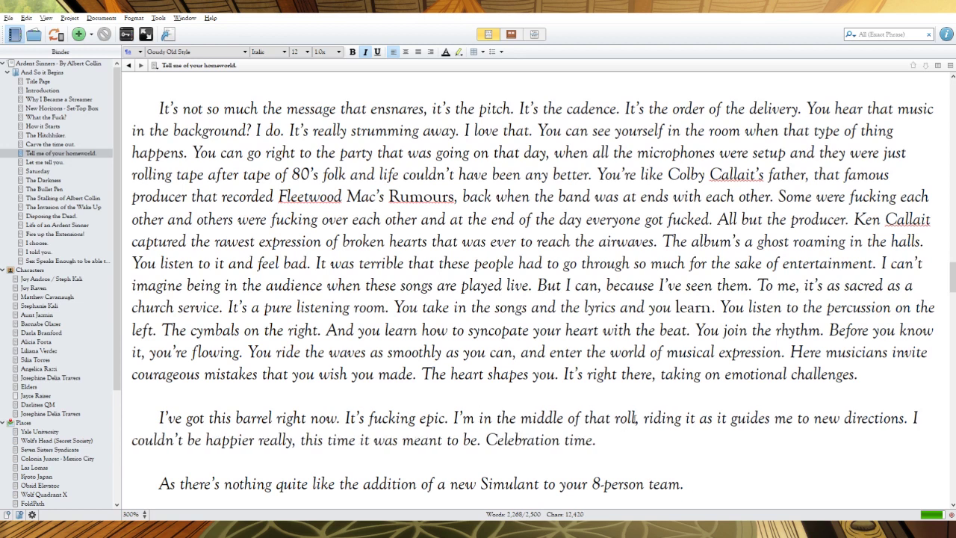
pyautogui.moveTo(636, 418); pyautogui.dragTo(564, 419)
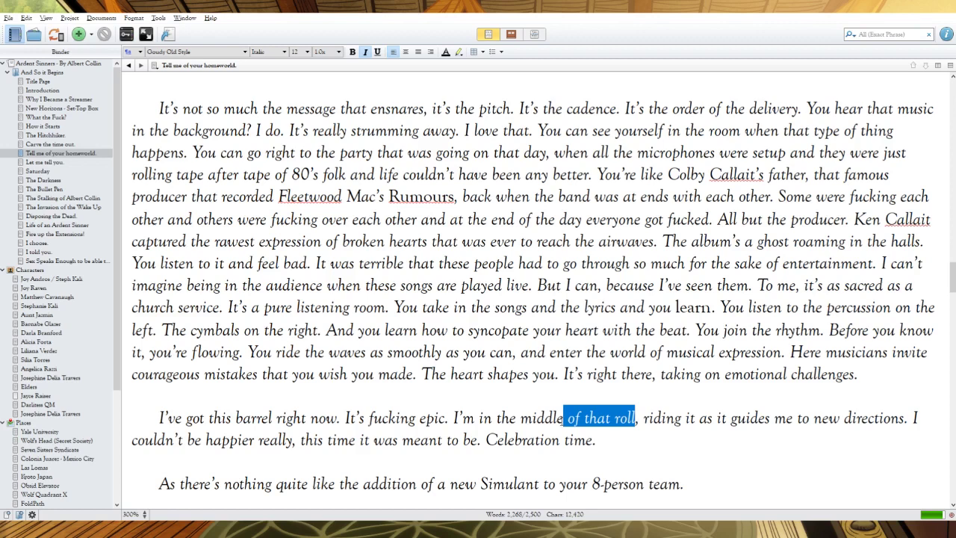
pyautogui.press('Delete')
pyautogui.press('Delete')
pyautogui.write(';')
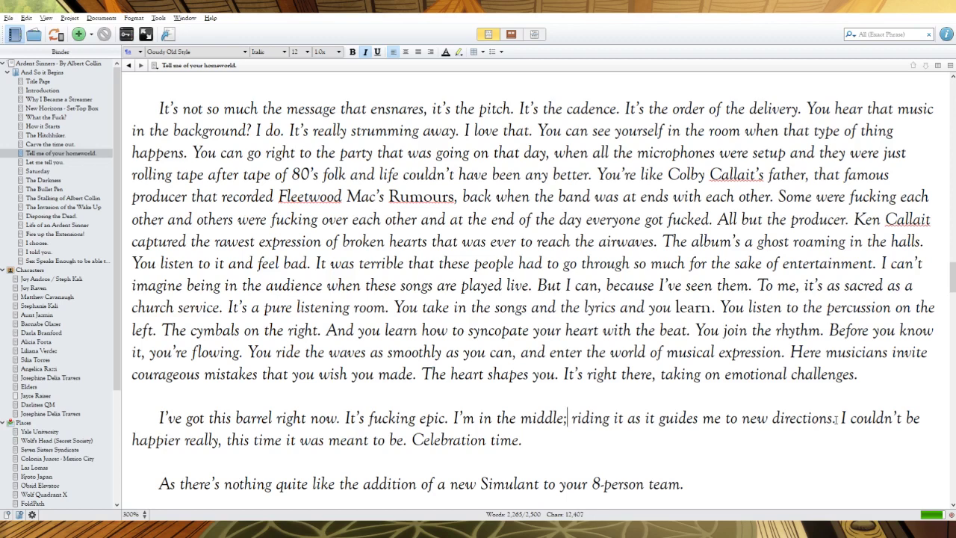
pyautogui.moveTo(841, 420); pyautogui.dragTo(572, 420)
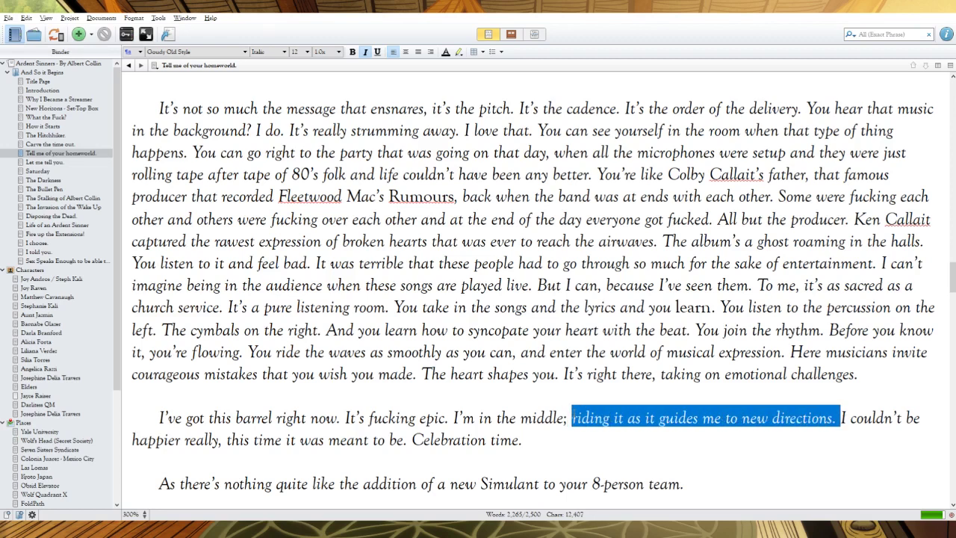
pyautogui.press('BackSpace')
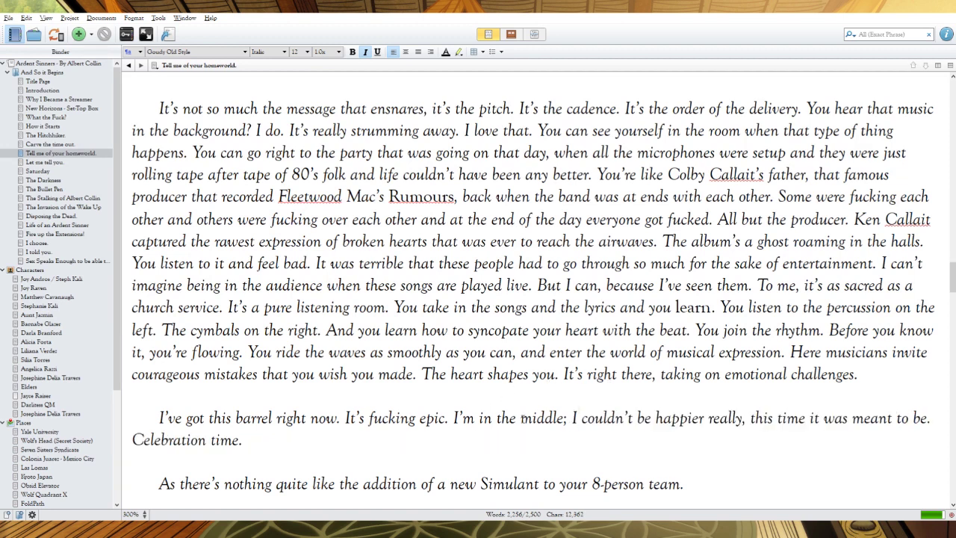
# Trim the rest of the paragraph to "I couldn't be happier; it was meant to be. Celebration."
pyautogui.moveTo(743, 420); pyautogui.dragTo(699, 419)
pyautogui.write('r')
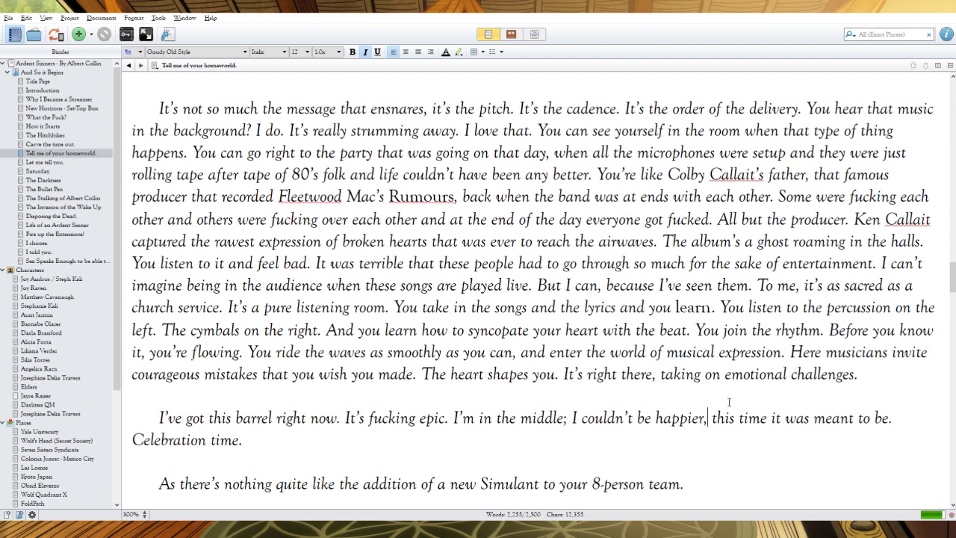
pyautogui.press('Delete')
pyautogui.write(';')
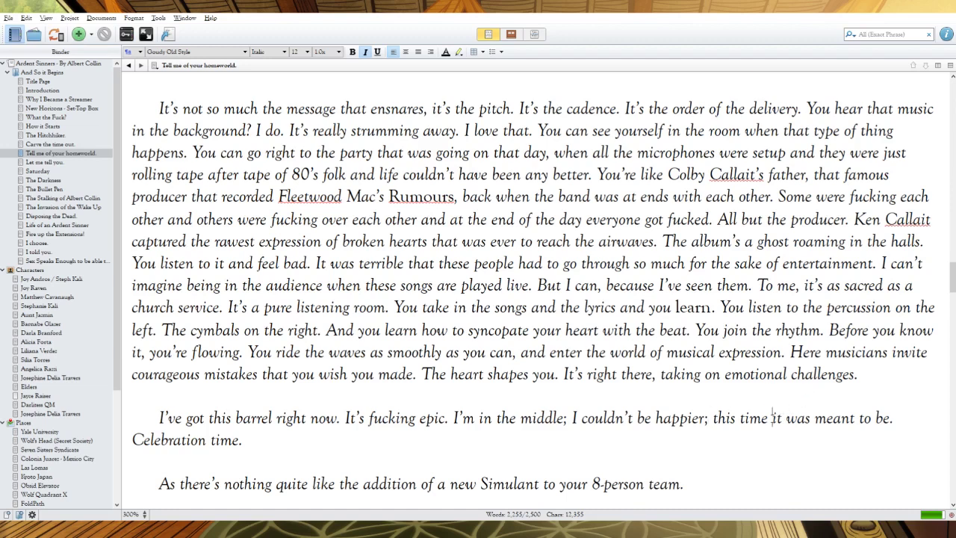
pyautogui.moveTo(772, 417); pyautogui.dragTo(713, 422)
pyautogui.press('BackSpace')
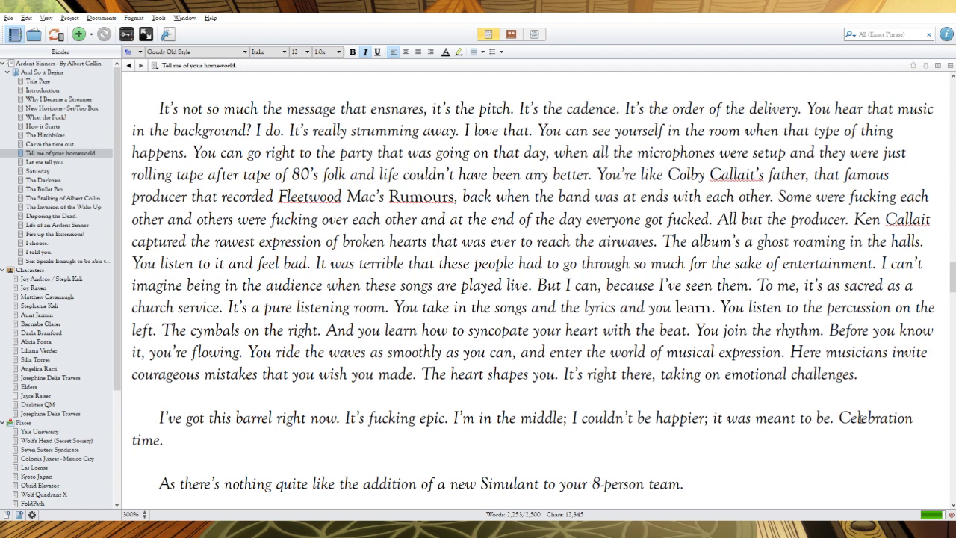
pyautogui.moveTo(160, 441); pyautogui.dragTo(124, 442)
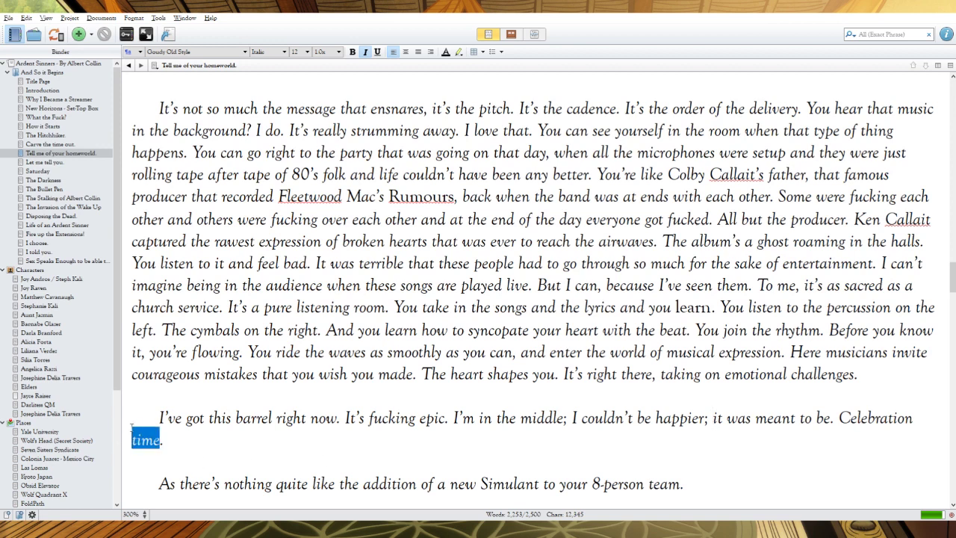
pyautogui.press('BackSpace')
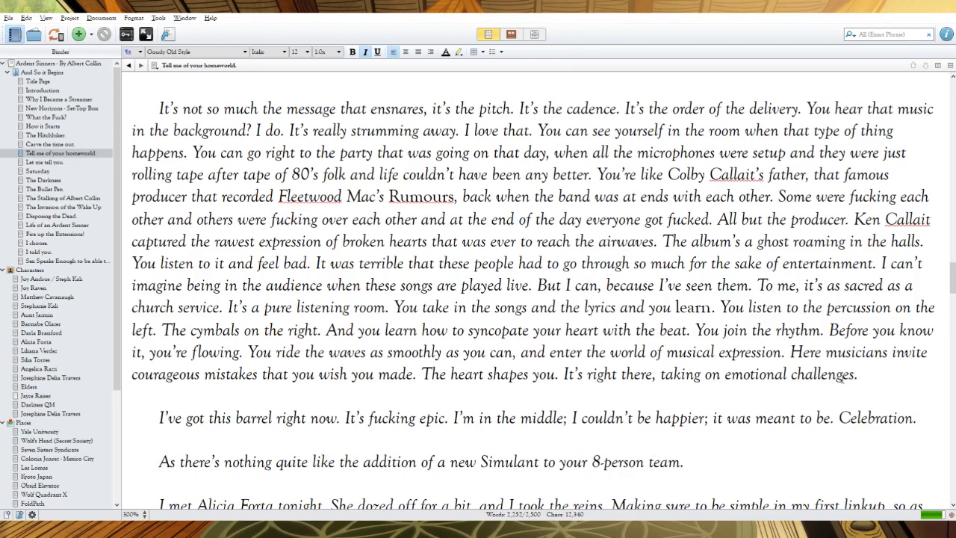
# Shorten the following one-line paragraph to "There's nothing quite like the addition of a new Simulant."
pyautogui.scroll(-2, 952, 283)
pyautogui.scroll(-5, 953, 289)
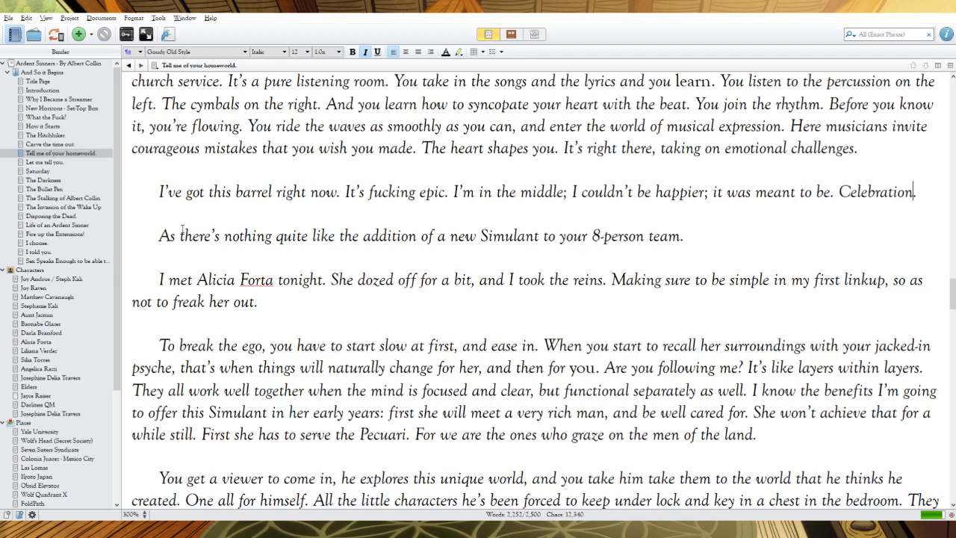
pyautogui.moveTo(185, 236); pyautogui.dragTo(159, 238)
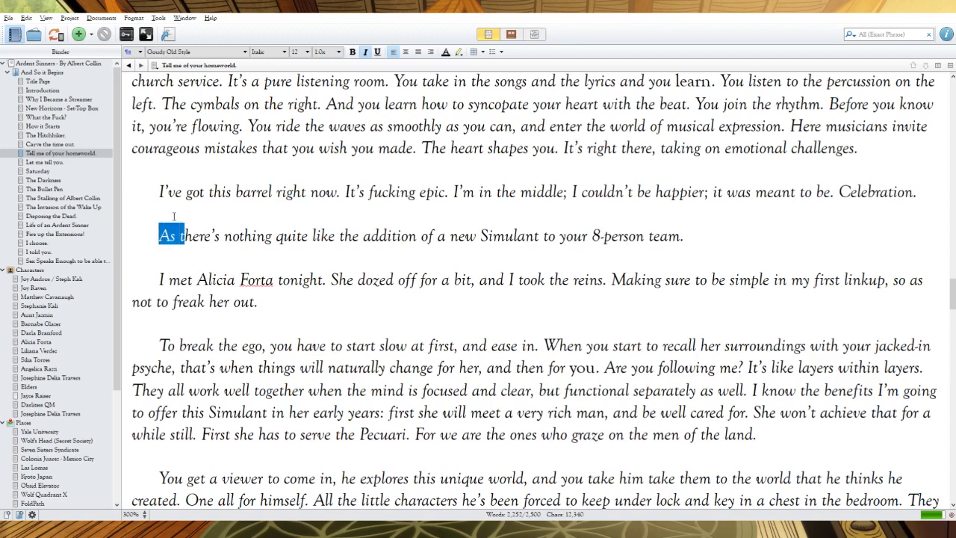
pyautogui.write('T')
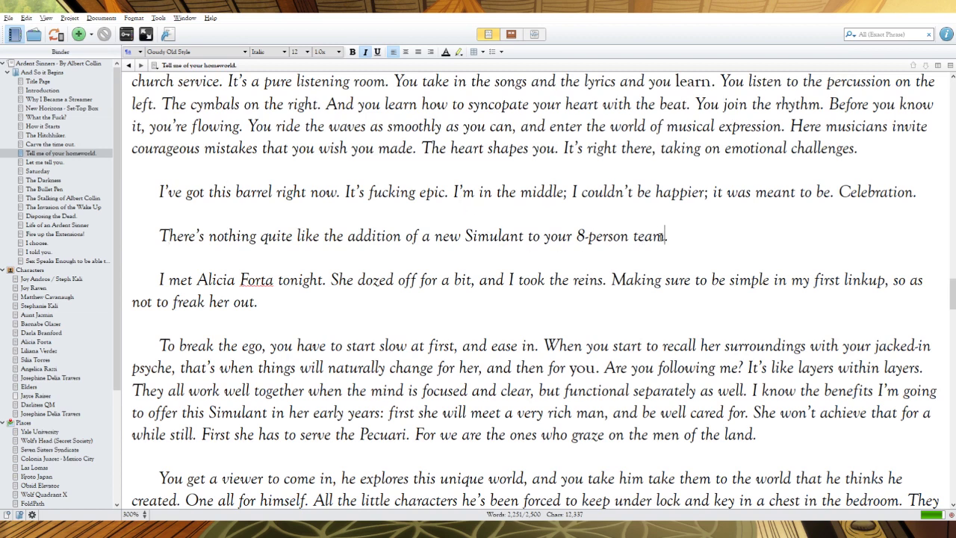
pyautogui.moveTo(665, 236); pyautogui.dragTo(525, 236)
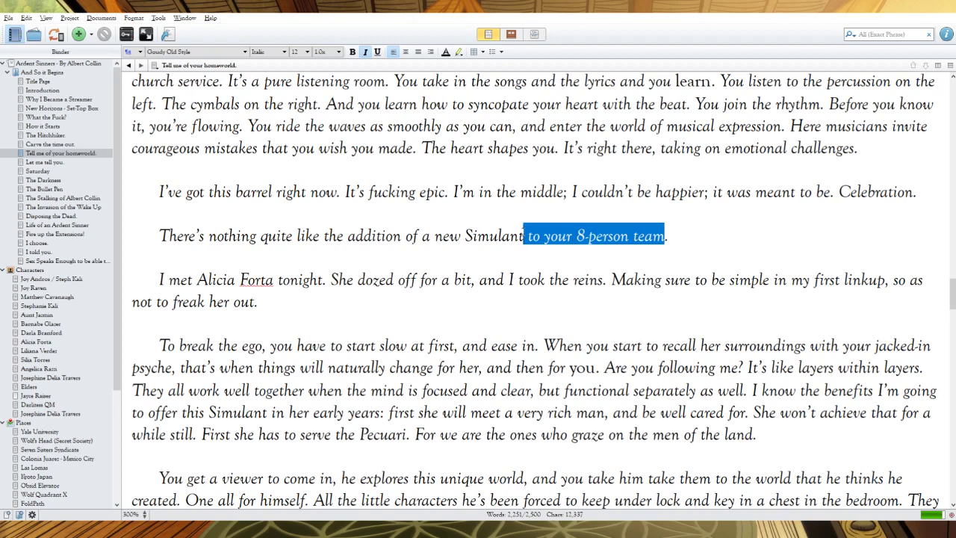
pyautogui.press('Delete')
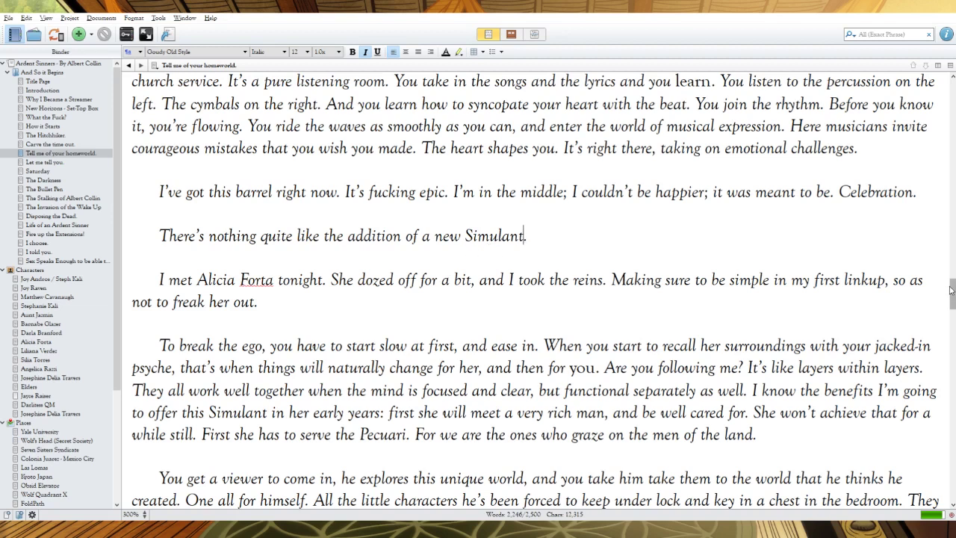
# Delete the two sentences running from "She dozed off for a bit" through "so as not to freak her out."
pyautogui.scroll(-1, 951, 291)
pyautogui.scroll(-1, 951, 291)
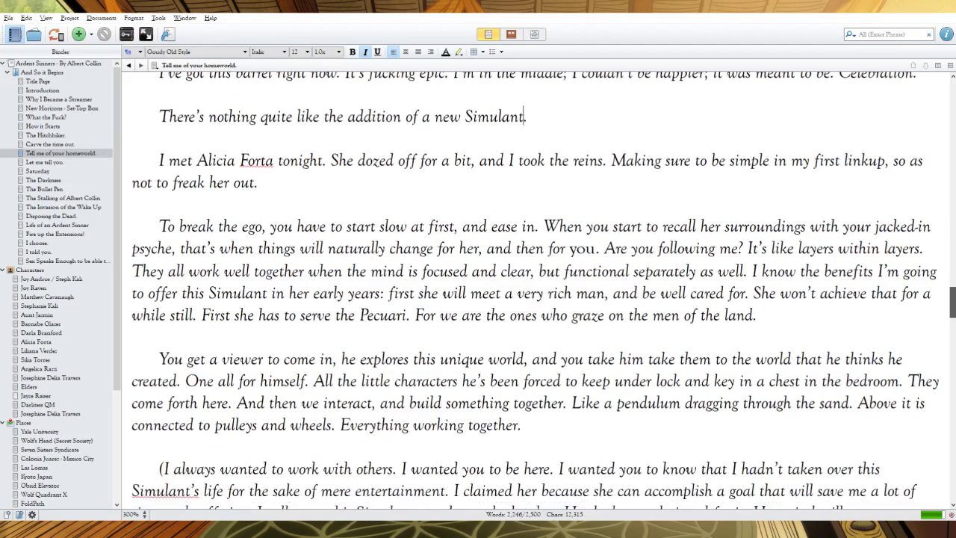
pyautogui.scroll(-1, 951, 291)
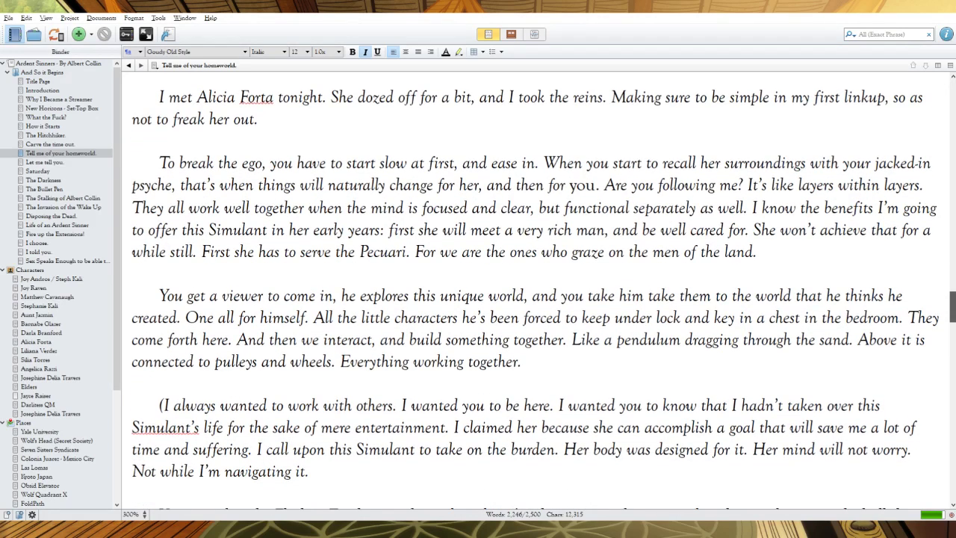
pyautogui.moveTo(953, 305); pyautogui.dragTo(953, 305)
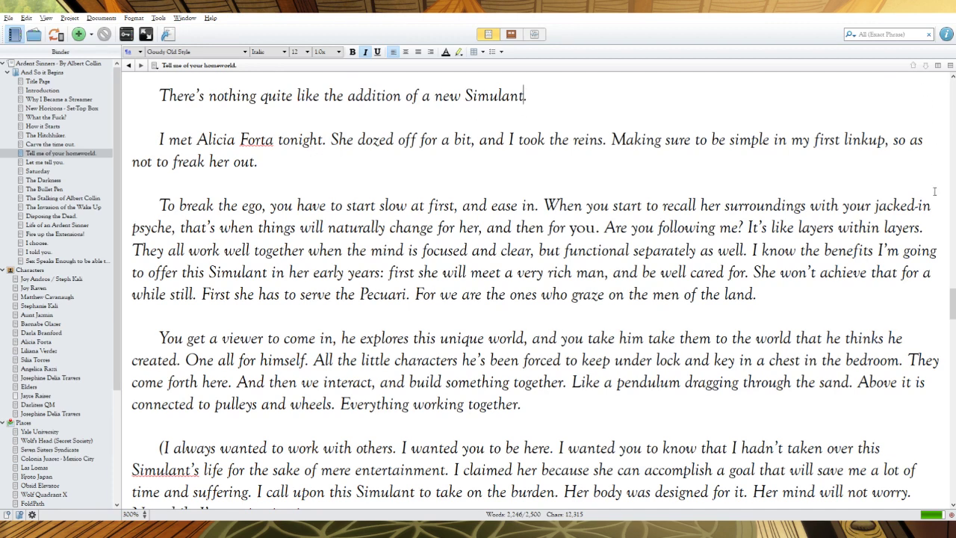
pyautogui.scroll(-1, 953, 303)
pyautogui.scroll(1, 953, 303)
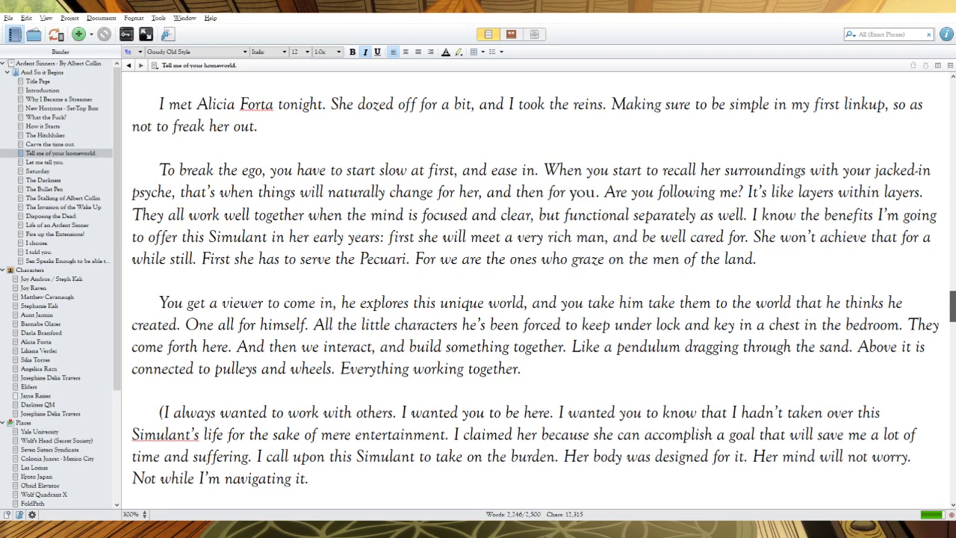
pyautogui.scroll(-1, 953, 303)
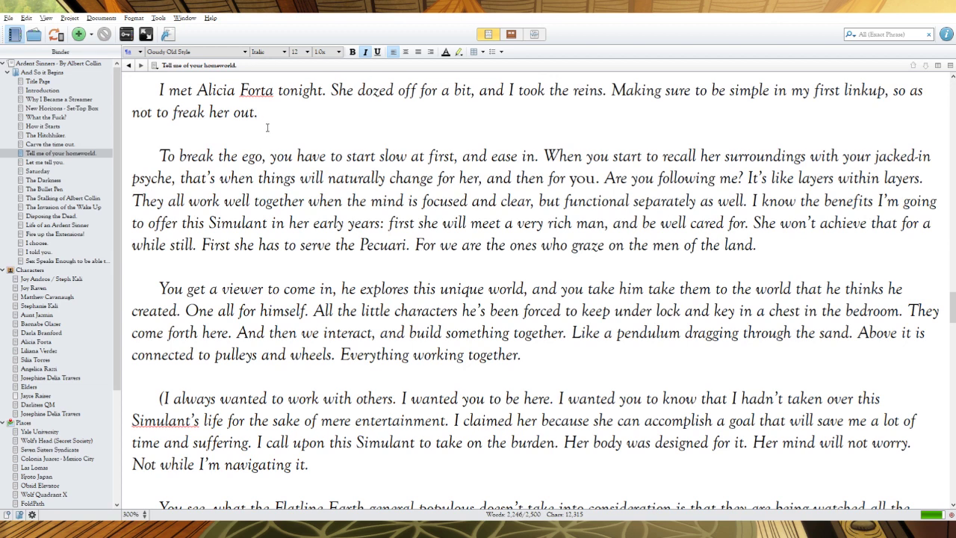
pyautogui.scroll(3, 266, 130)
pyautogui.scroll(-3, 282, 204)
pyautogui.moveTo(258, 112); pyautogui.dragTo(331, 90)
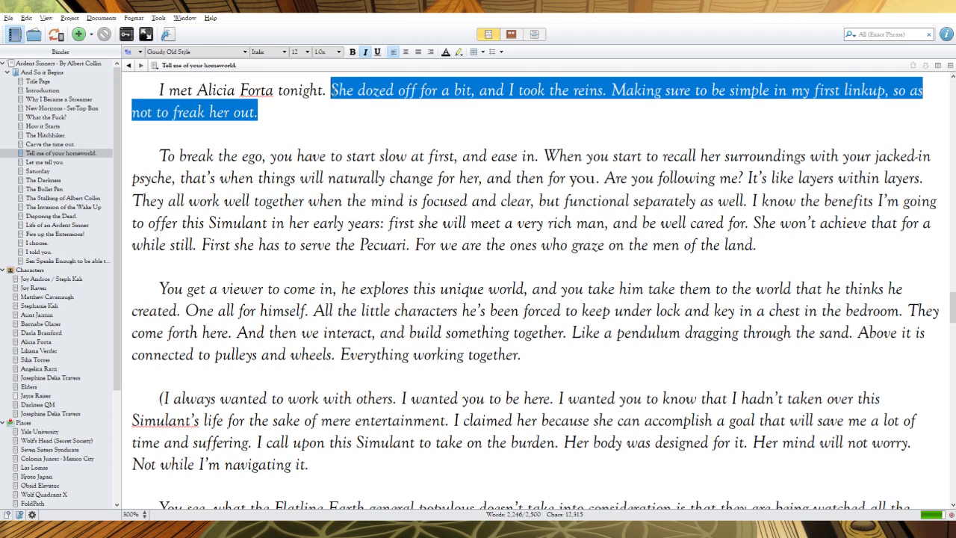
pyautogui.press('BackSpace')
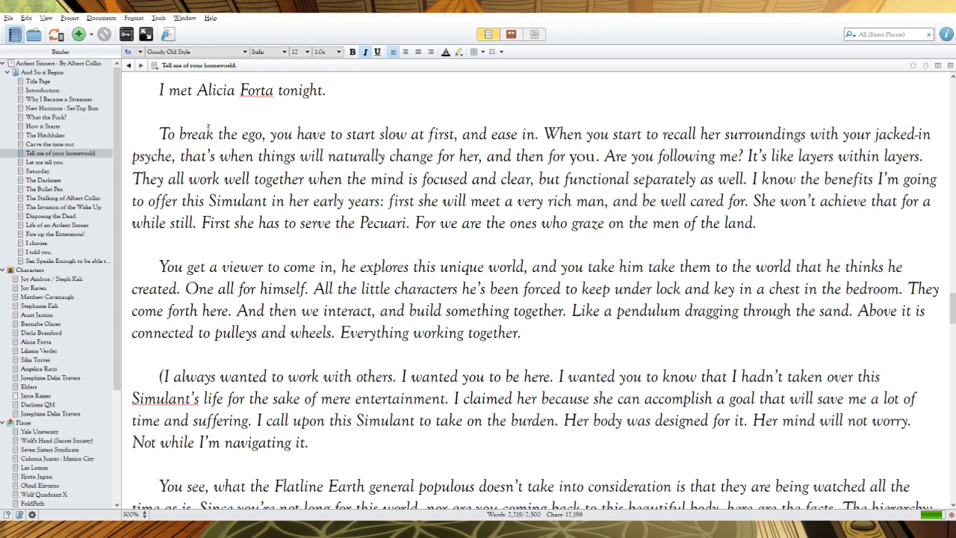
# Delete the sentence "There's nothing quite like the addition of a new Simulant." that follows the paragraph ending in "Celebration."
pyautogui.scroll(3, 318, 144)
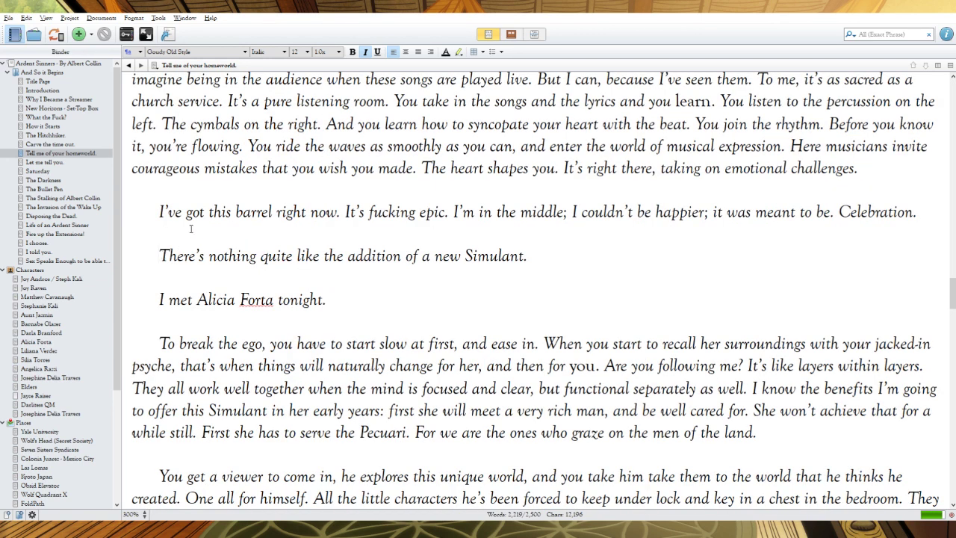
pyautogui.press('BackSpace')
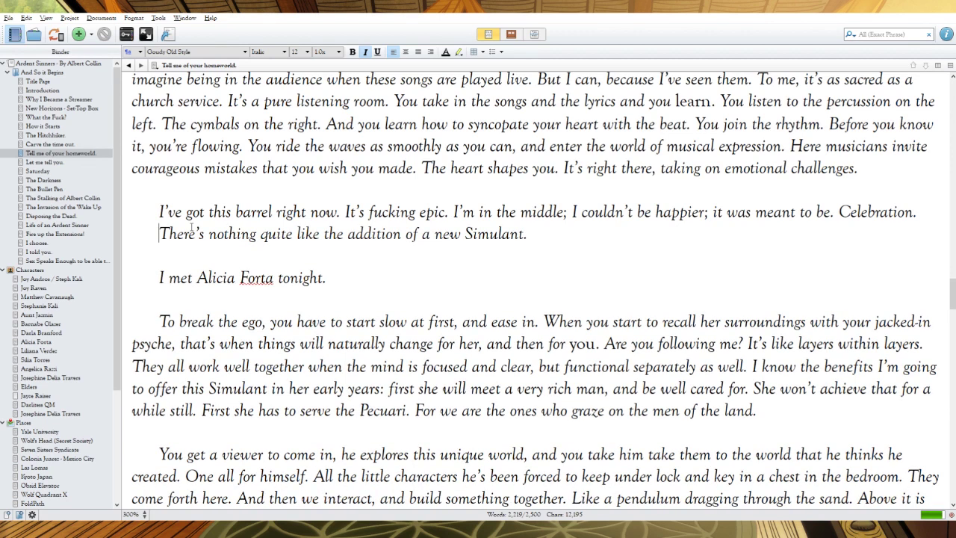
pyautogui.press('BackSpace')
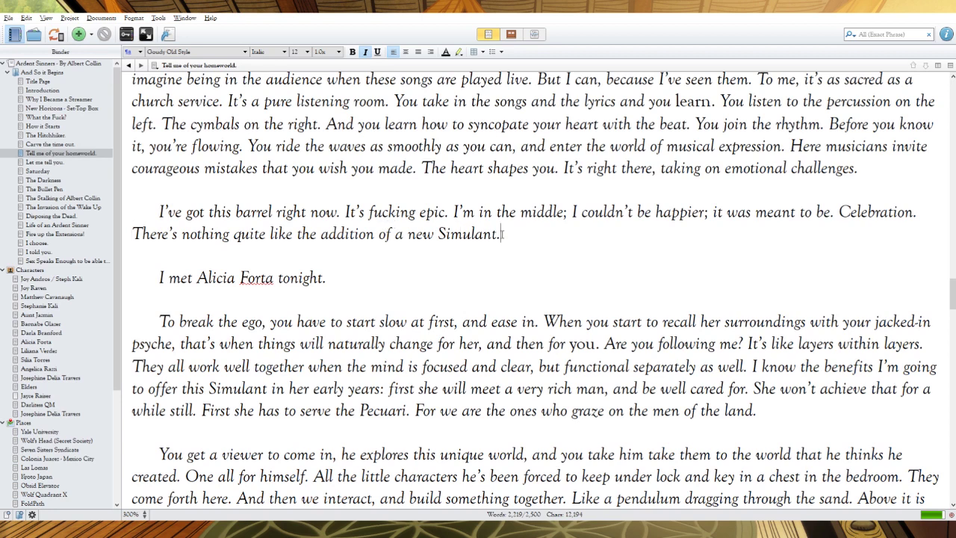
pyautogui.moveTo(501, 234); pyautogui.dragTo(136, 234)
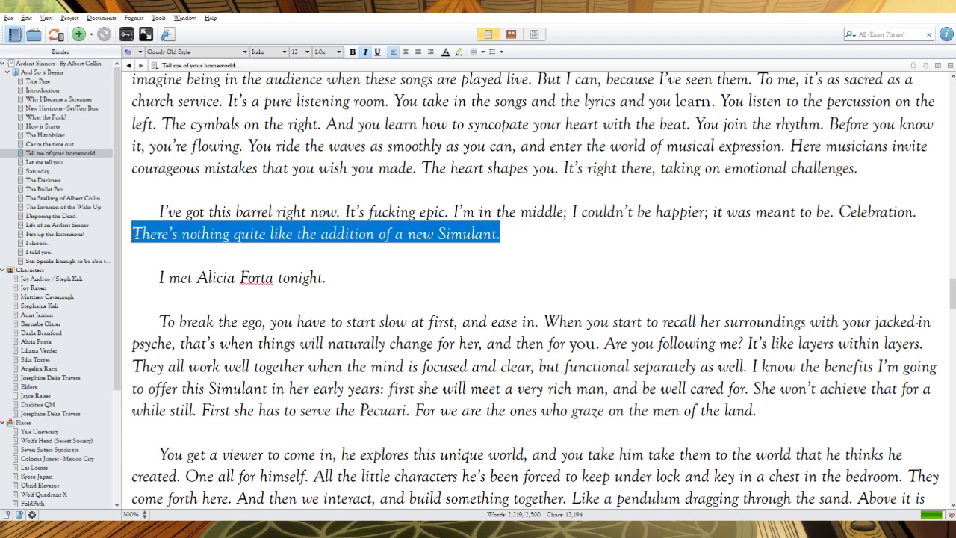
pyautogui.press('BackSpace')
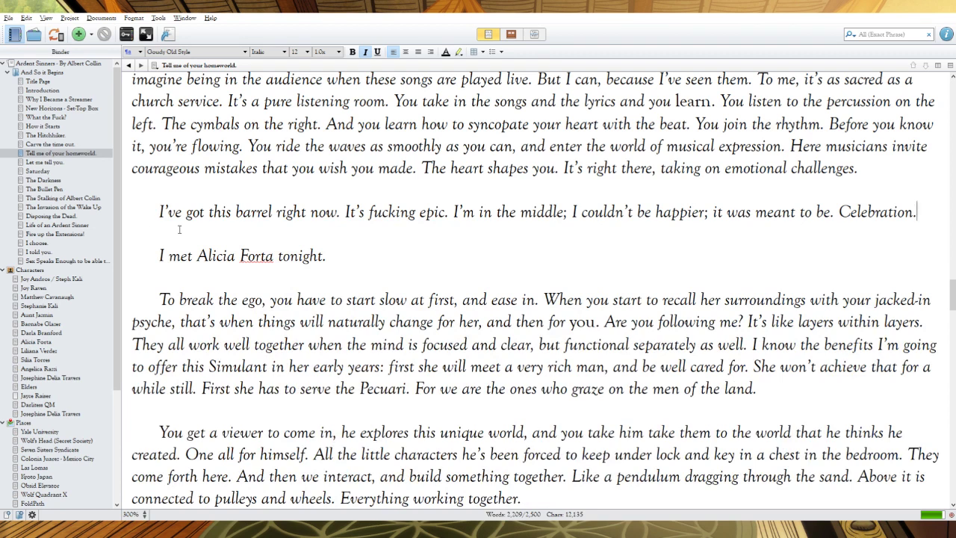
# Insert a centred "***" scene break after the "Celebration." paragraph and remove "tonight" from the one-line paragraph below it
pyautogui.press('Return')
pyautogui.press('Return')
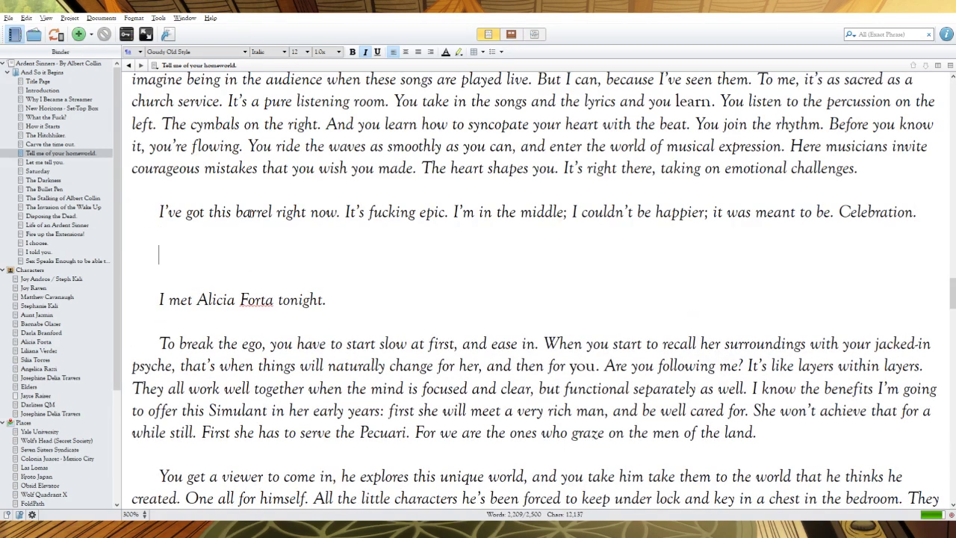
pyautogui.click(406, 52)
pyautogui.write('***')
pyautogui.moveTo(323, 300); pyautogui.dragTo(274, 300)
pyautogui.press('BackSpace')
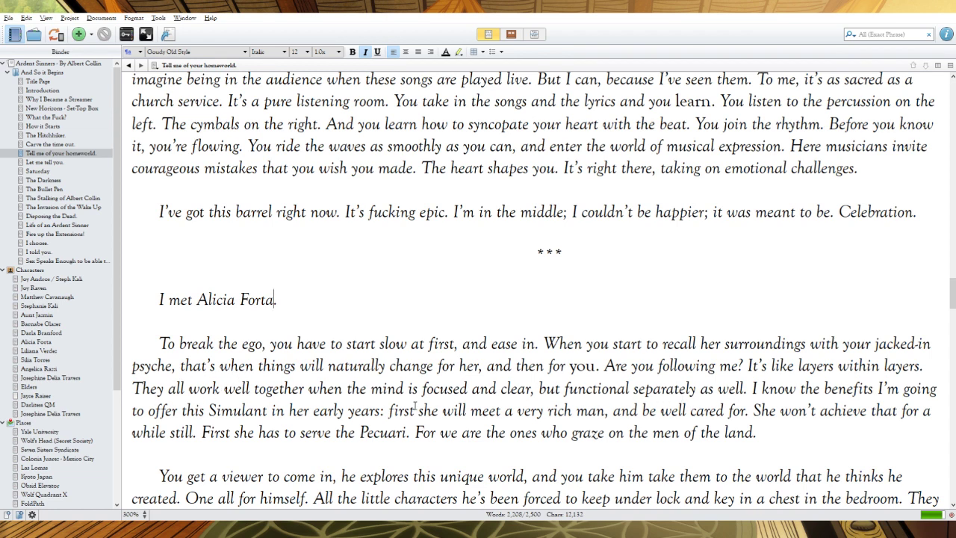
# Delete the whole paragraph from "To break the ego" through "the men of the land." along with its leftover blank line
pyautogui.click(758, 432)
pyautogui.moveTo(758, 432); pyautogui.dragTo(159, 344)
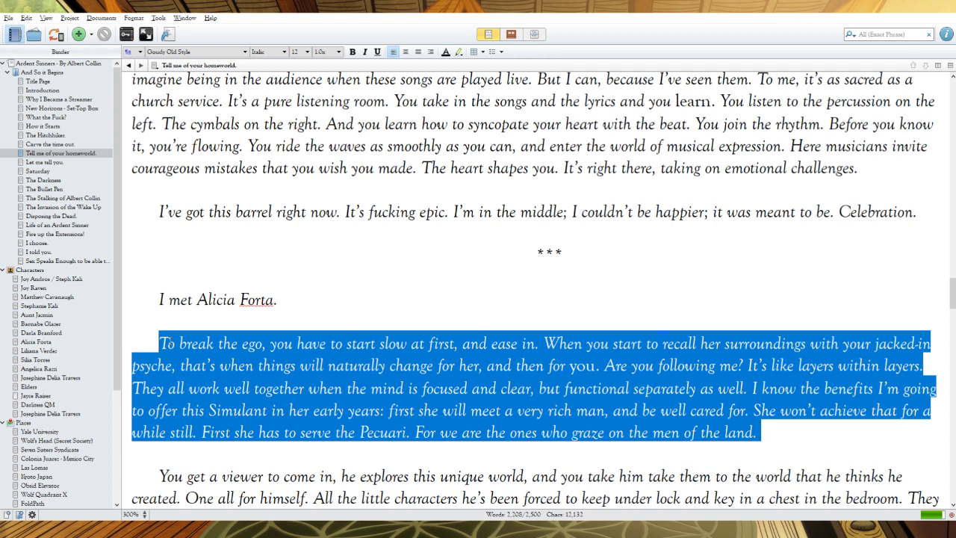
pyautogui.press('BackSpace')
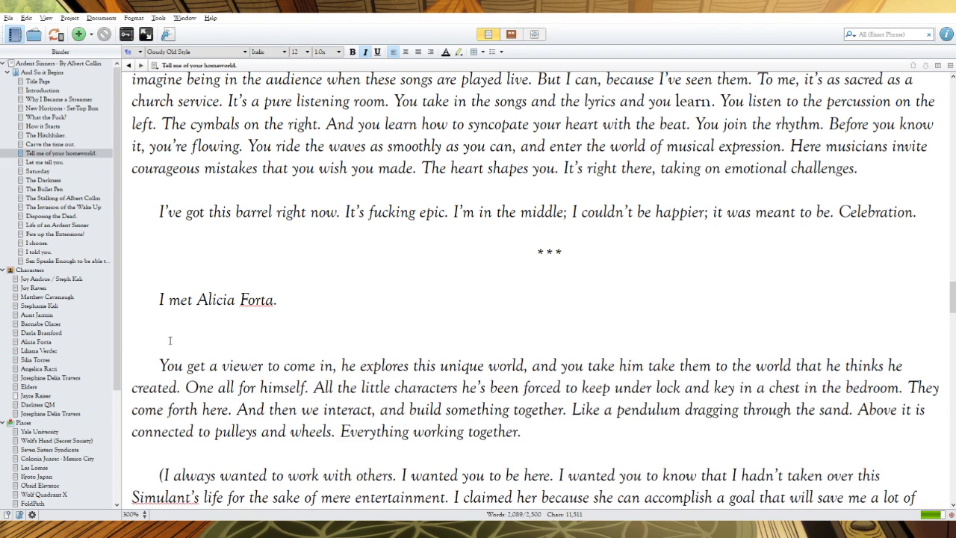
pyautogui.press('BackSpace')
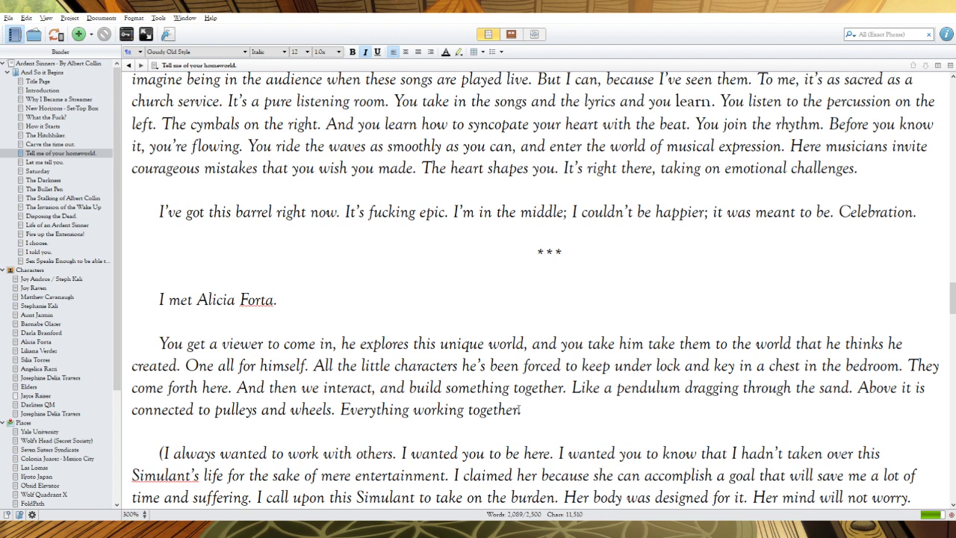
# Delete the italic passage below the scene break, from "You get a viewer to come in" through "Accelerated growth."
pyautogui.scroll(-3, 540, 394)
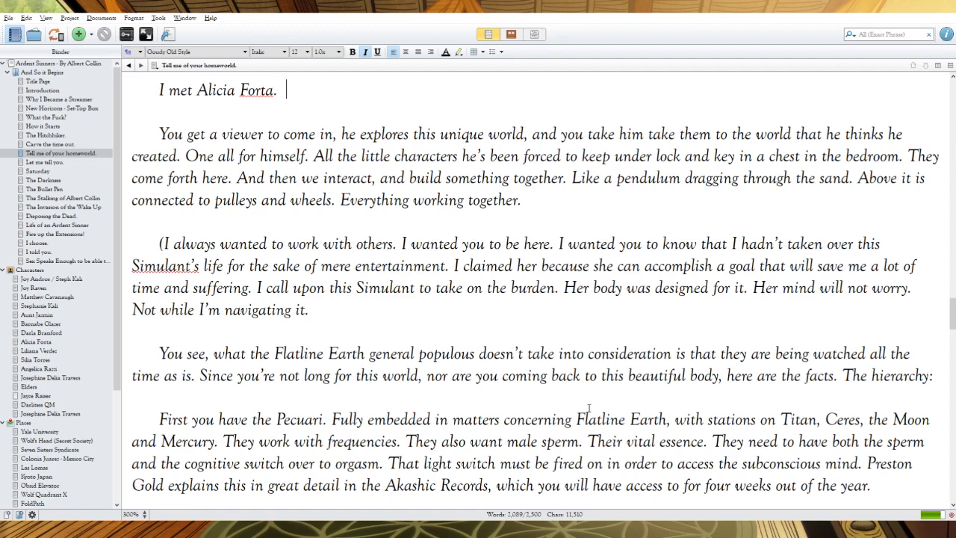
pyautogui.scroll(-3, 613, 399)
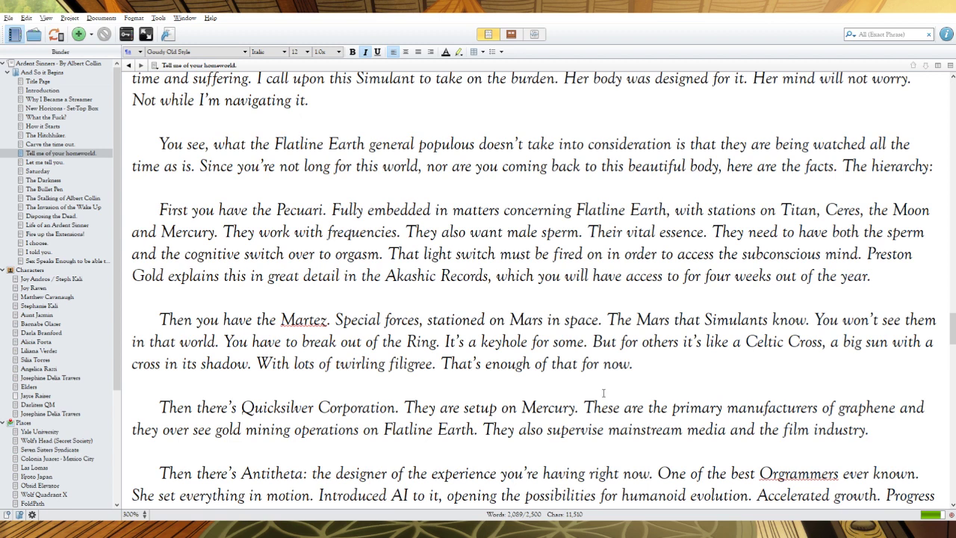
pyautogui.scroll(-3, 604, 393)
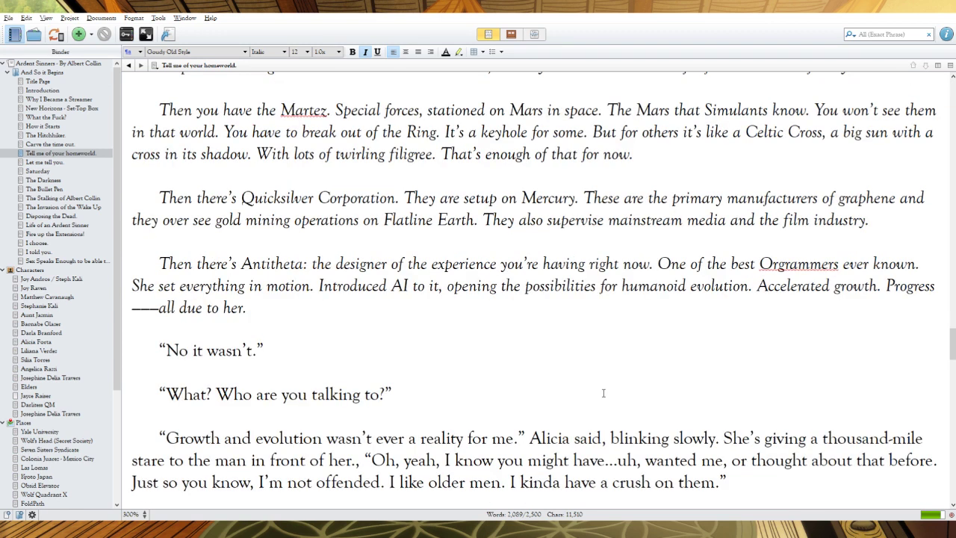
pyautogui.scroll(6, 605, 392)
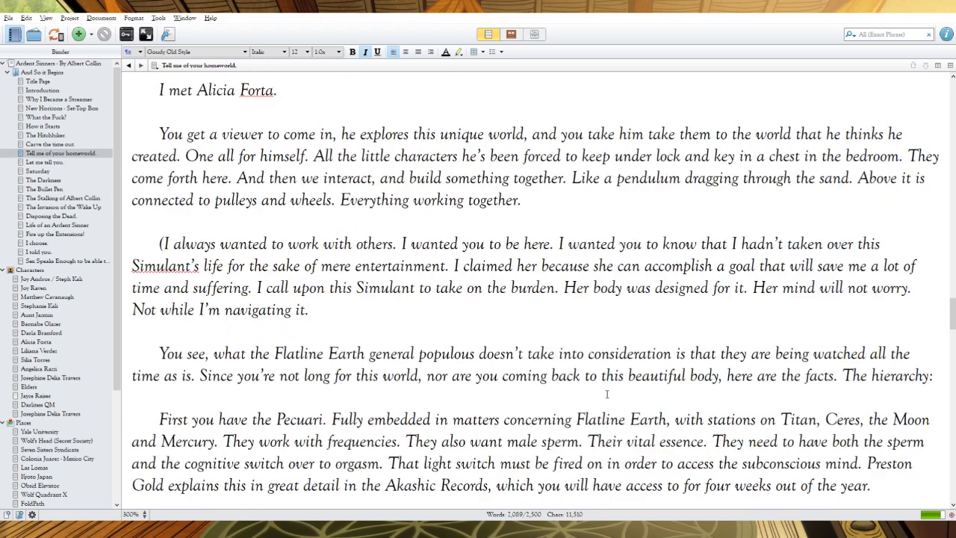
pyautogui.scroll(-3, 606, 393)
pyautogui.scroll(6, 607, 394)
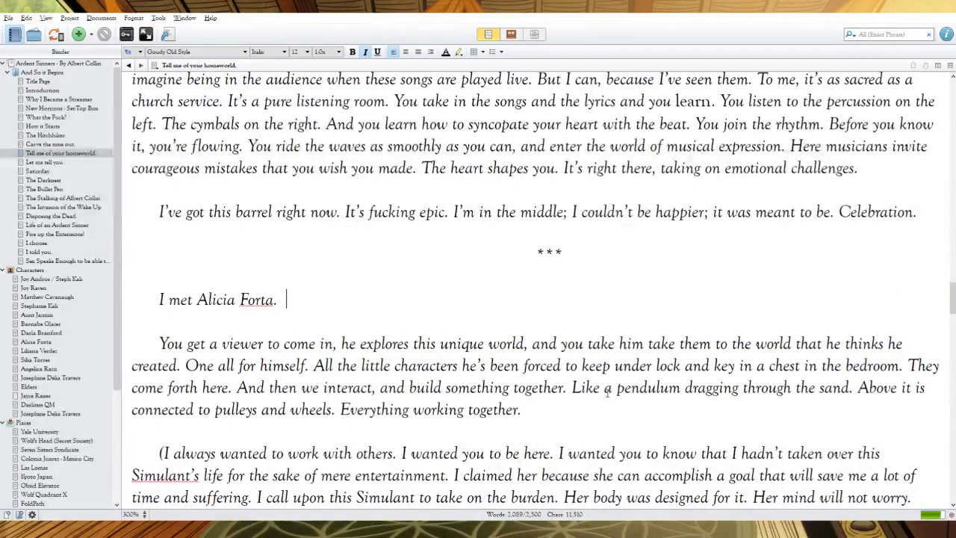
pyautogui.scroll(-6, 608, 392)
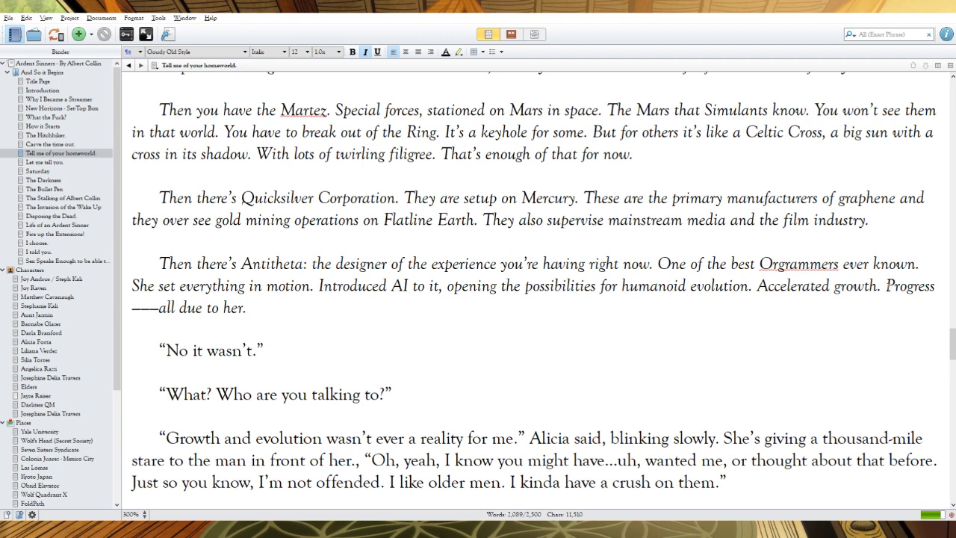
pyautogui.moveTo(887, 286); pyautogui.dragTo(160, 135)
pyautogui.scroll(3, 210, 144)
pyautogui.scroll(3, 210, 145)
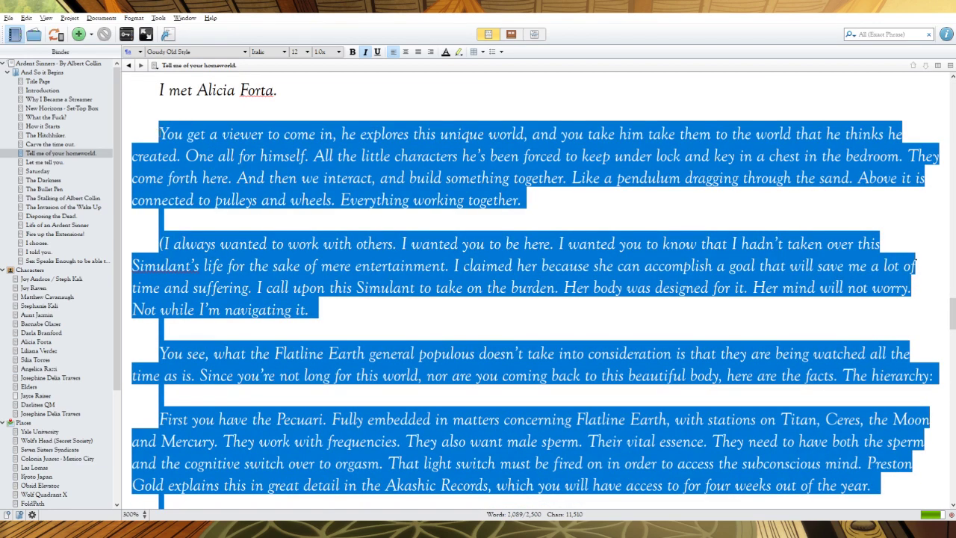
pyautogui.press('BackSpace')
pyautogui.press('BackSpace')
pyautogui.press('BackSpace')
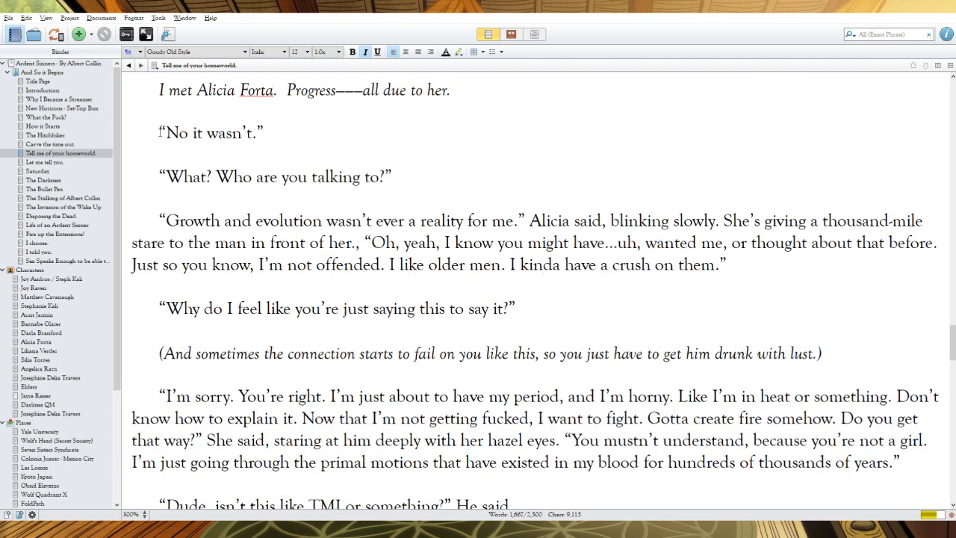
# Remove everything before "due to her." in the first line after the scene break, including the "I met" sentence and "Progress———all"
pyautogui.scroll(3, 452, 166)
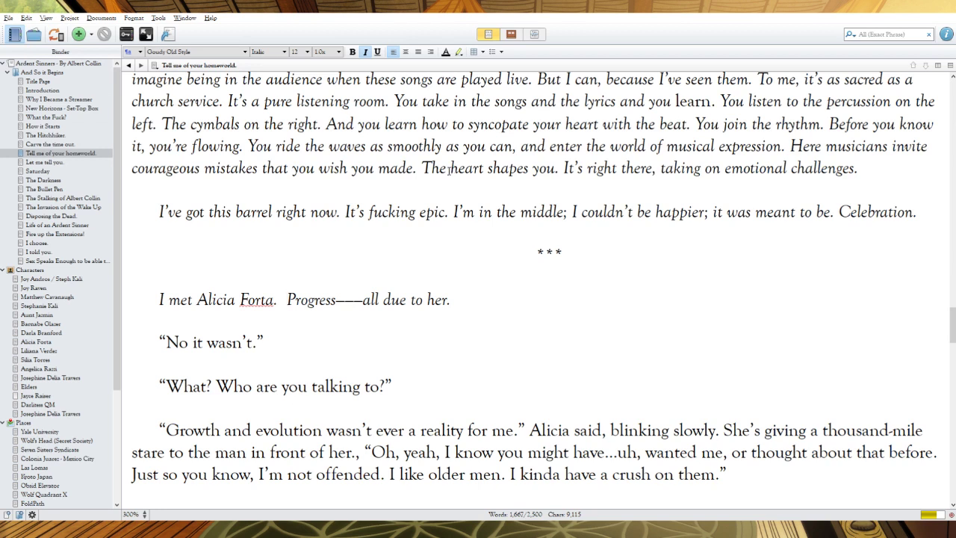
pyautogui.click(276, 302)
pyautogui.moveTo(391, 302); pyautogui.dragTo(282, 302)
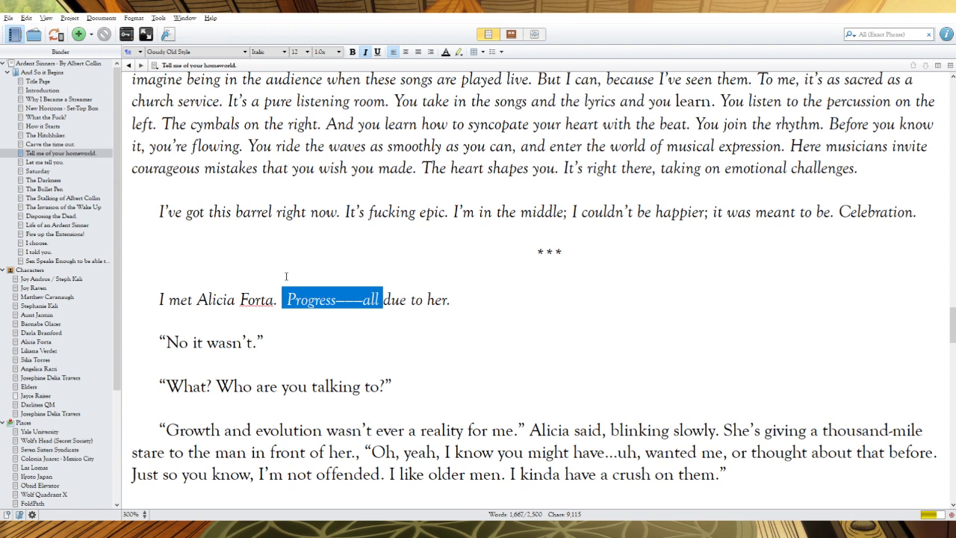
pyautogui.press('BackSpace')
pyautogui.press('BackSpace')
pyautogui.press('BackSpace')
pyautogui.press('BackSpace')
pyautogui.press('BackSpace')
pyautogui.press('BackSpace')
pyautogui.press('BackSpace')
pyautogui.press('BackSpace')
pyautogui.press('BackSpace')
pyautogui.press('BackSpace')
pyautogui.press('BackSpace')
pyautogui.press('BackSpace')
pyautogui.press('BackSpace')
pyautogui.press('BackSpace')
pyautogui.press('BackSpace')
pyautogui.press('BackSpace')
pyautogui.press('BackSpace')
pyautogui.press('BackSpace')
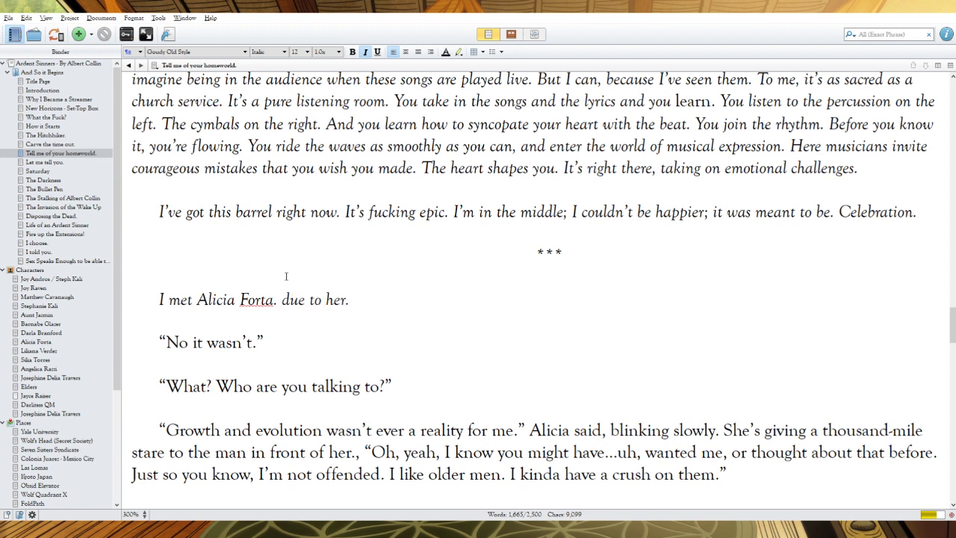
pyautogui.press('BackSpace')
pyautogui.press('BackSpace')
pyautogui.press('BackSpace')
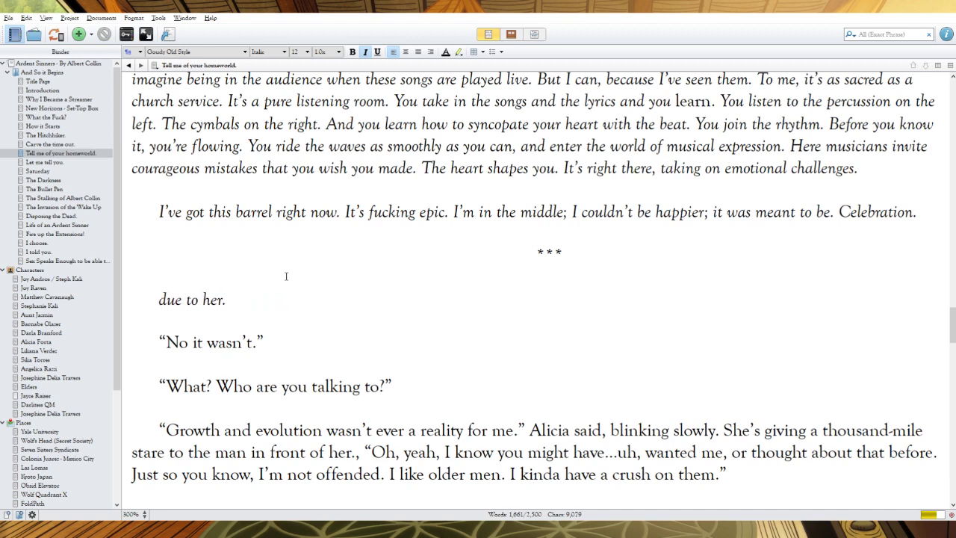
# Begin the line before "due to her." with "Progress tonight, thanks to", the female character's full name and ". All"
pyautogui.write('Progr')
pyautogui.write('ess tonight, d')
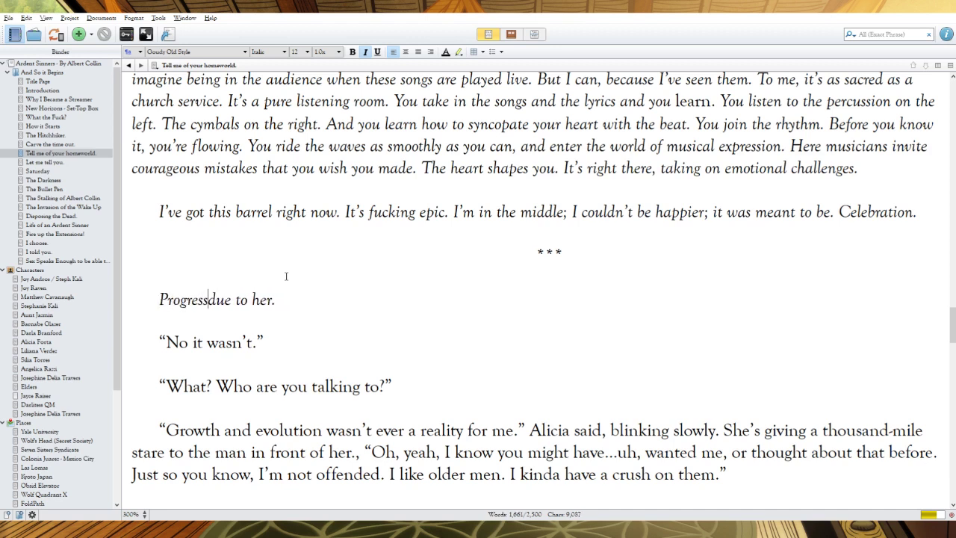
pyautogui.write('udue to')
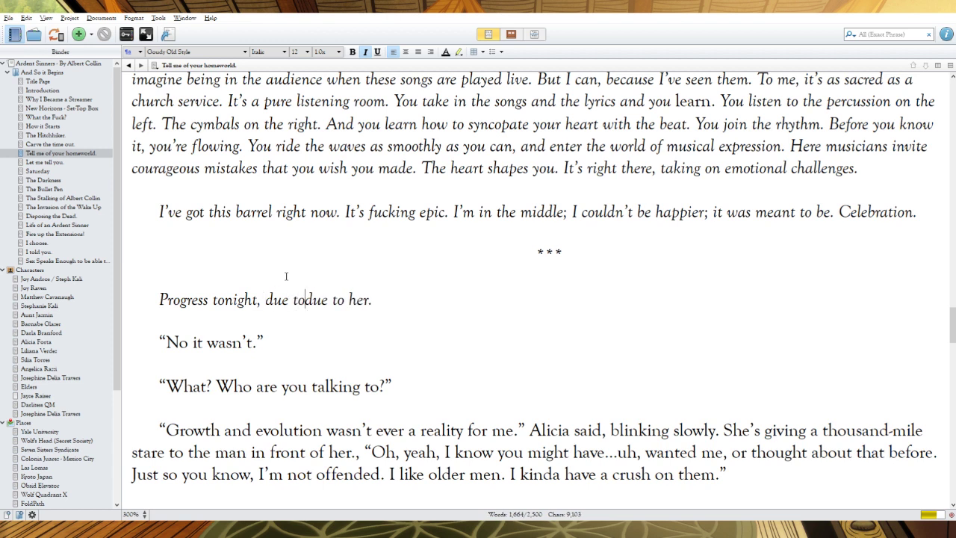
pyautogui.press('BackSpace')
pyautogui.press('BackSpace')
pyautogui.press('BackSpace')
pyautogui.press('BackSpace')
pyautogui.press('BackSpace')
pyautogui.press('BackSpace')
pyautogui.press('BackSpace')
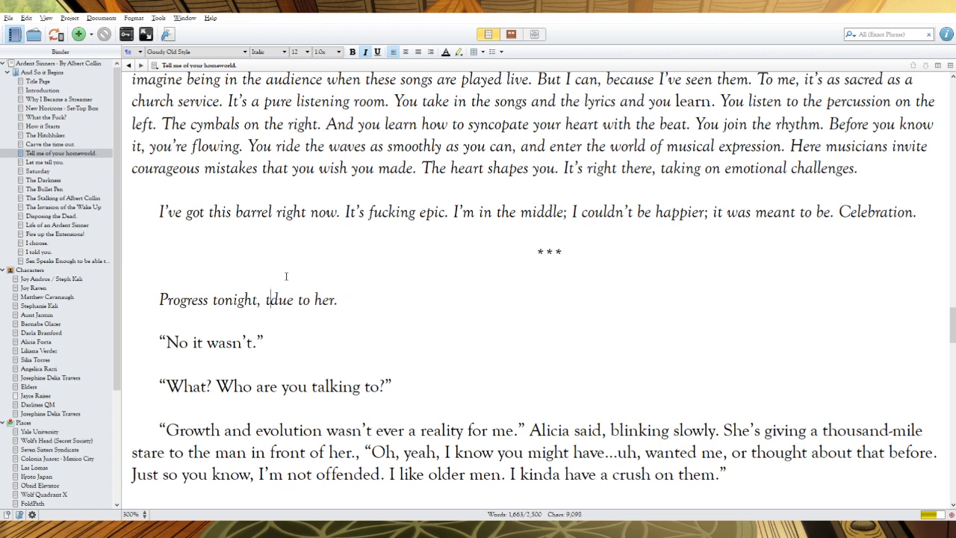
pyautogui.write('thanks to Al')
pyautogui.write('icia Forta')
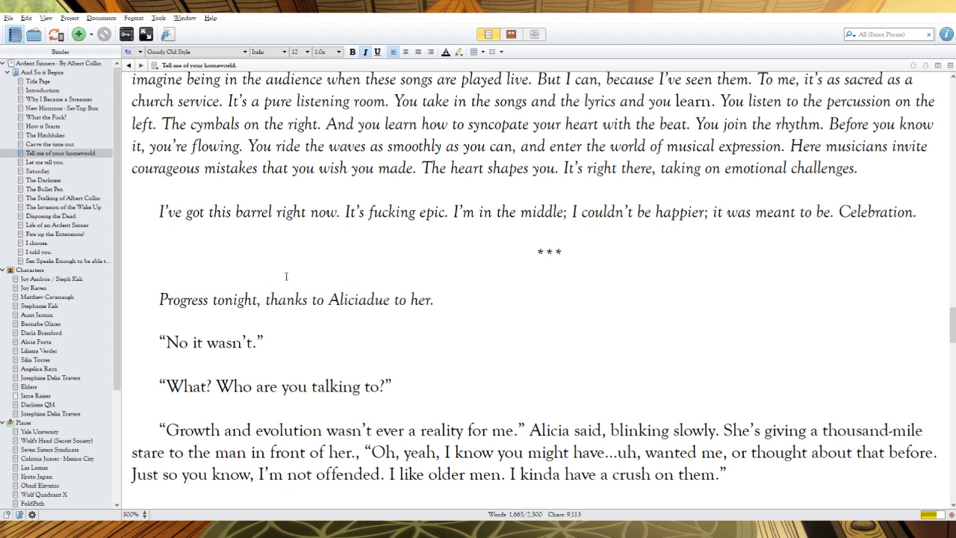
pyautogui.write('. All')
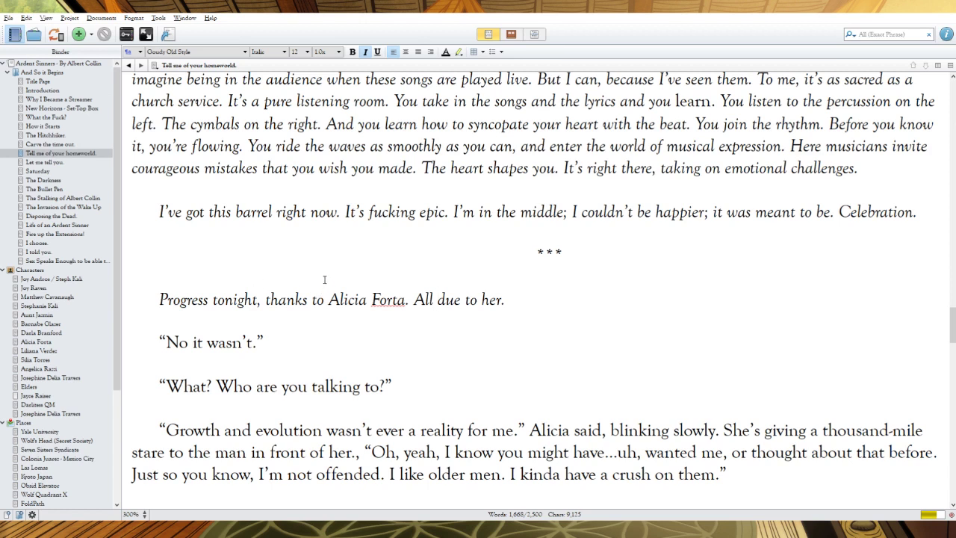
pyautogui.hotkey('alt', 'Tab')
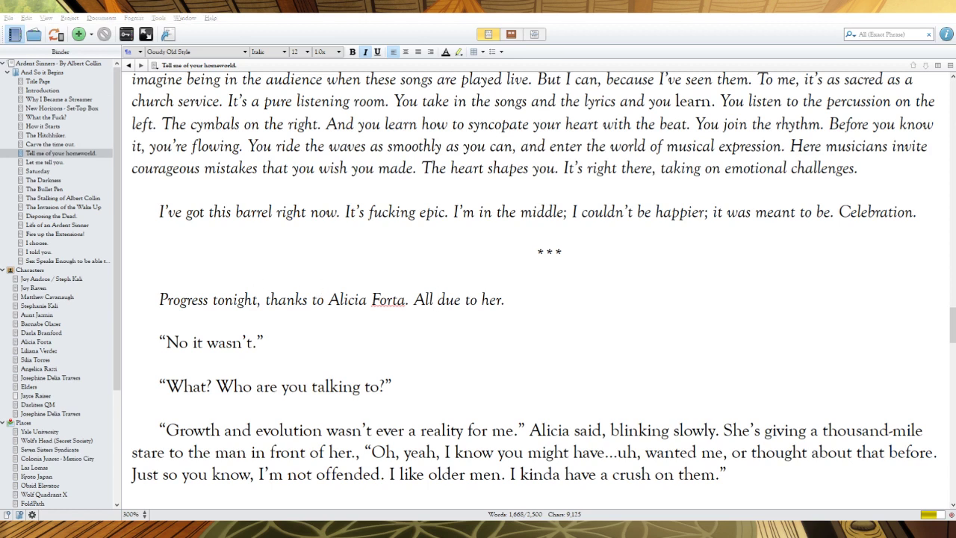
pyautogui.hotkey('alt', 'Tab')
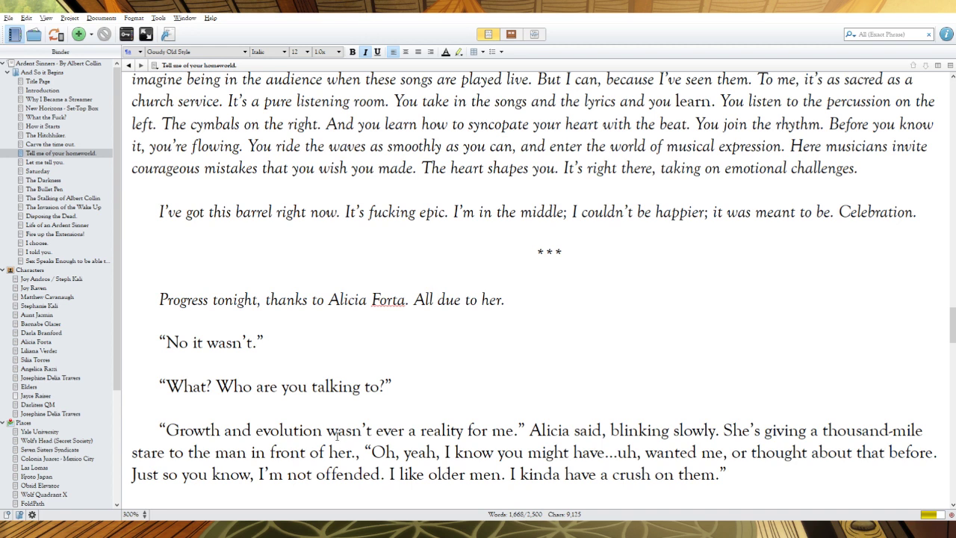
pyautogui.moveTo(326, 431); pyautogui.dragTo(371, 431)
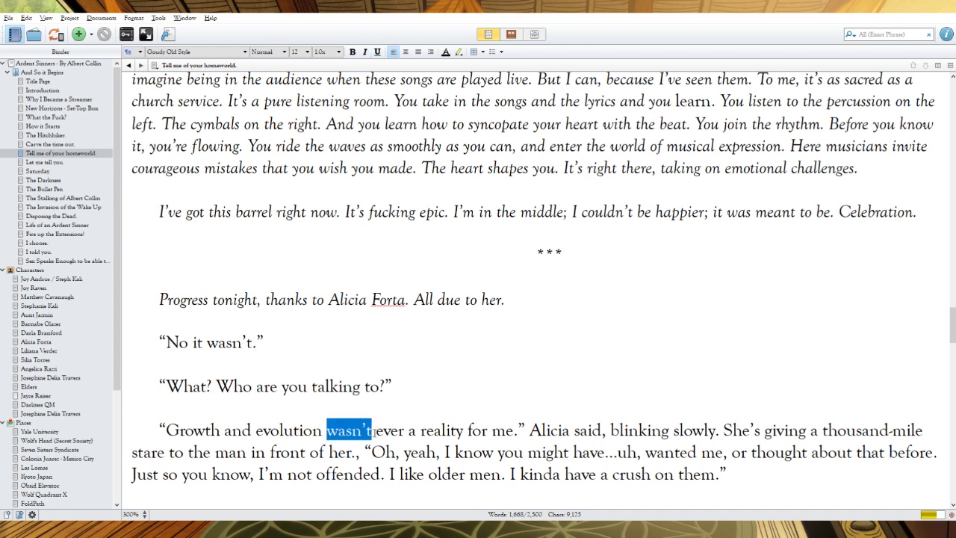
pyautogui.click(373, 433)
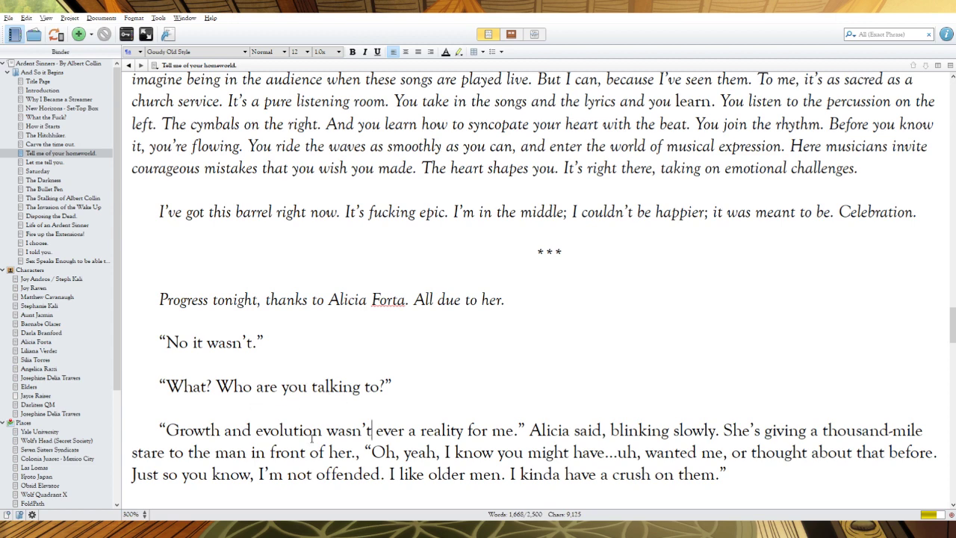
# Delete the dialogue from "Growth and evolution wasn't ever a reality for me" through "So what are we going to do?" and the leftover blank line
pyautogui.scroll(-3, 304, 428)
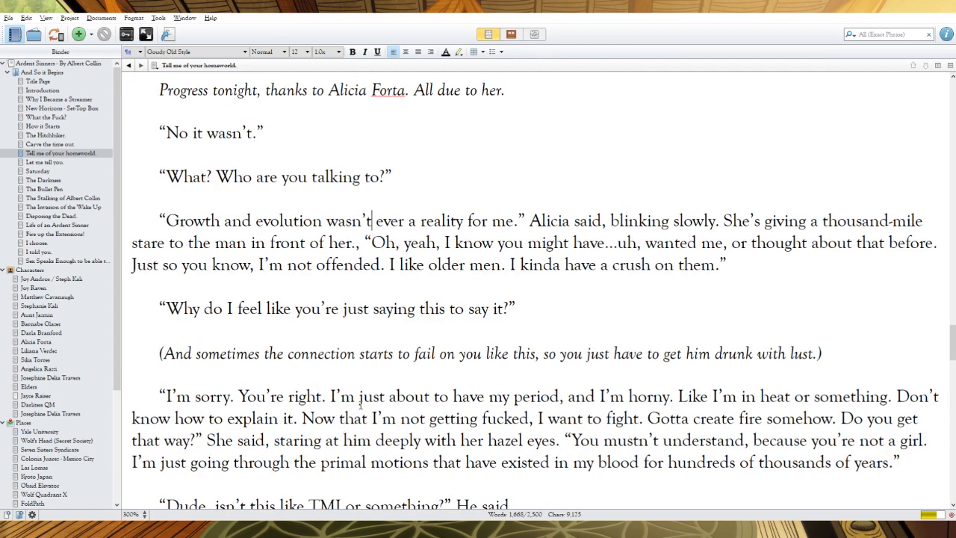
pyautogui.scroll(-3, 360, 405)
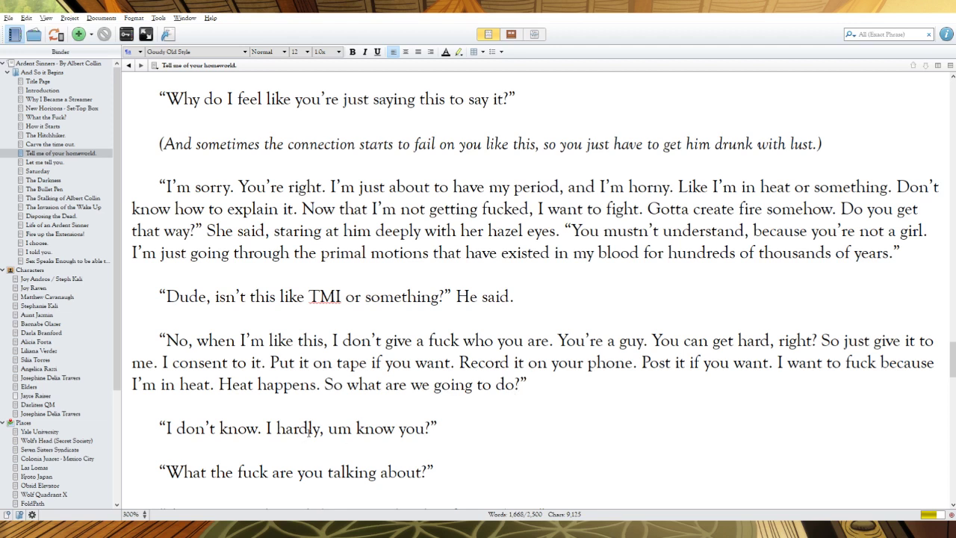
pyautogui.moveTo(543, 387); pyautogui.dragTo(157, 155)
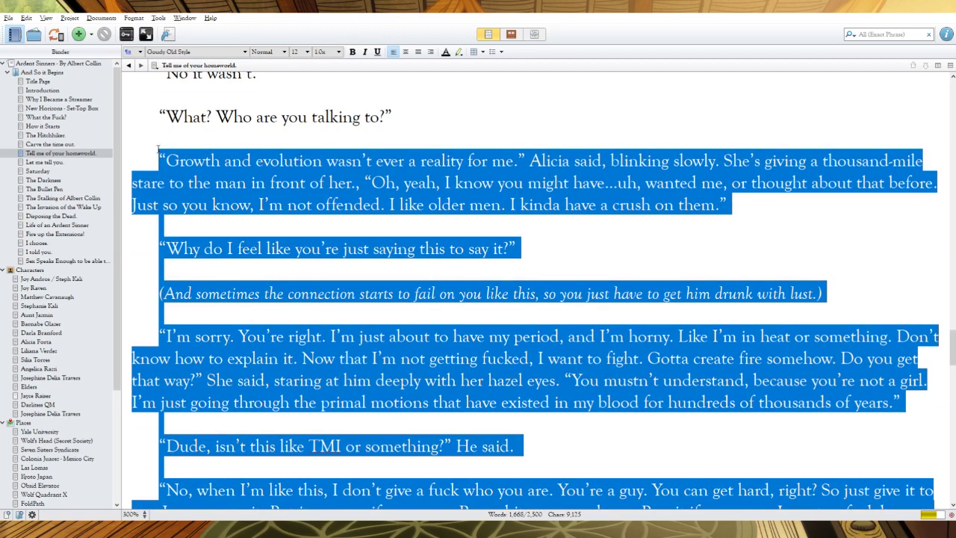
pyautogui.press('BackSpace')
pyautogui.press('BackSpace')
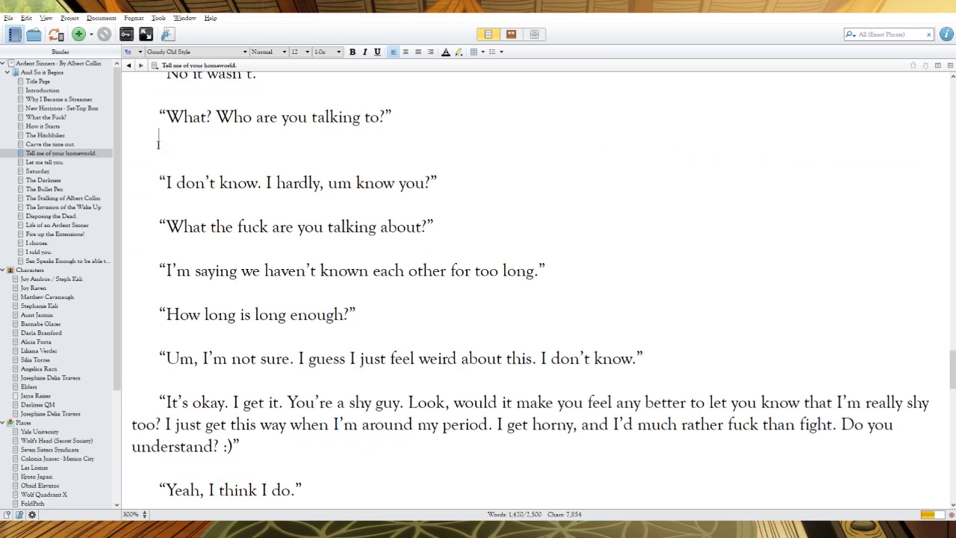
pyautogui.press('BackSpace')
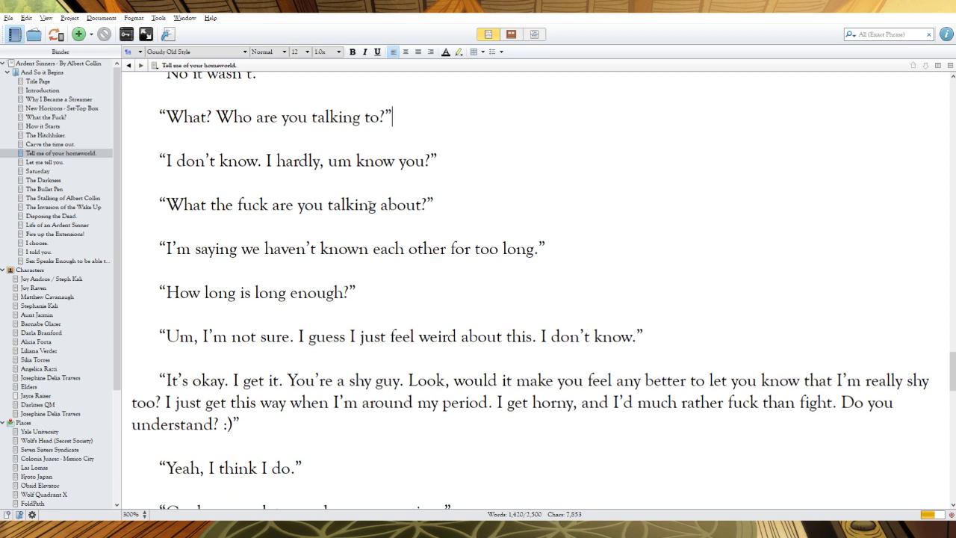
# Replace "I hardly, um know you" after "I don't know." with "You" and italicize that word
pyautogui.moveTo(426, 161); pyautogui.dragTo(264, 165)
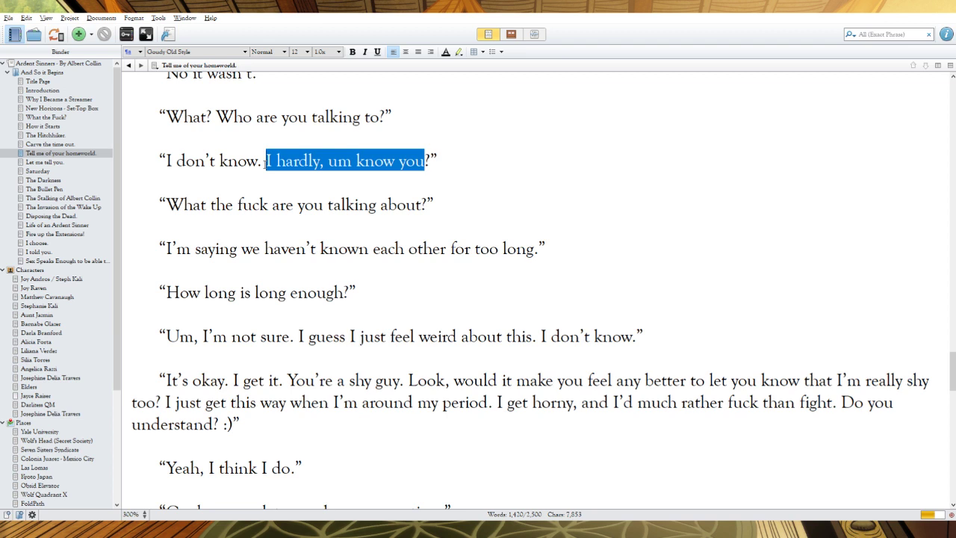
pyautogui.write('You')
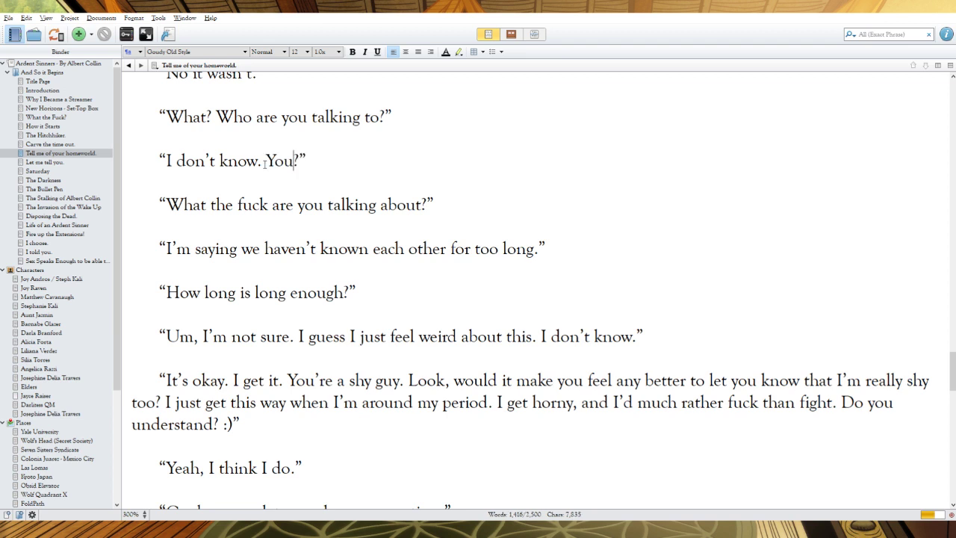
pyautogui.doubleClick(278, 160)
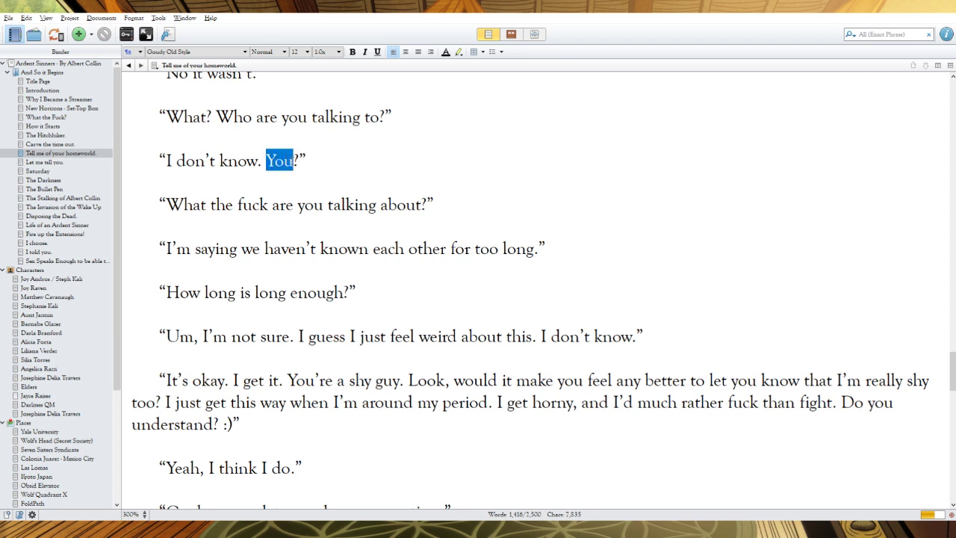
pyautogui.hotkey('ctrl', 'i')
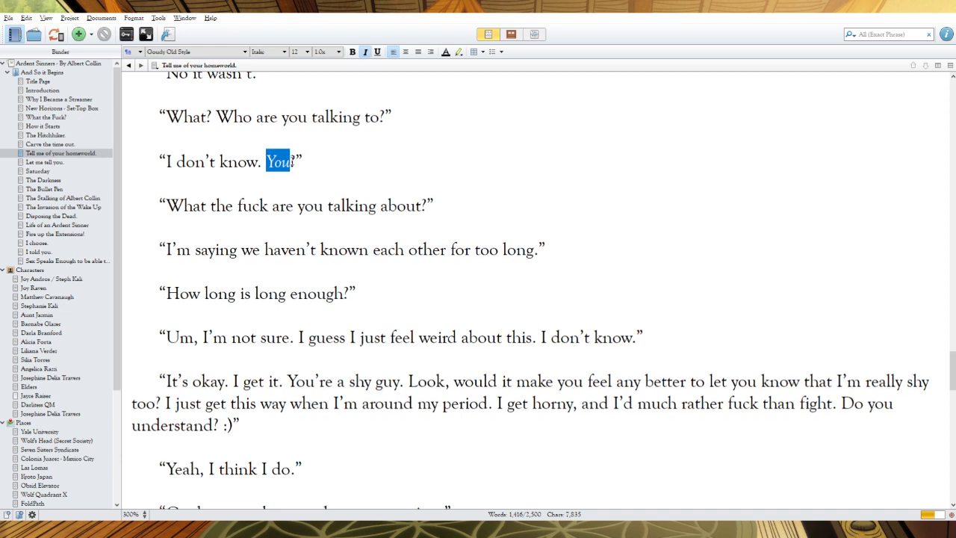
pyautogui.click(305, 187)
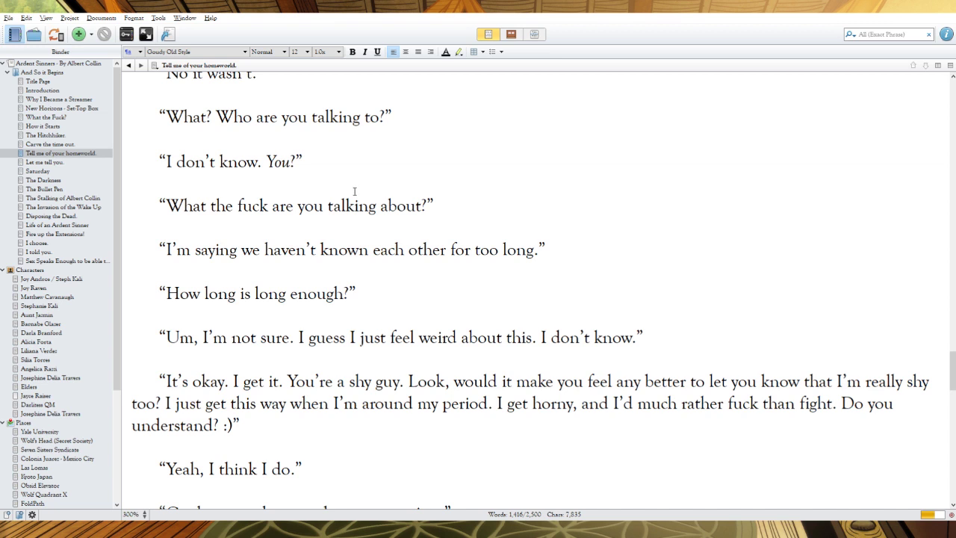
pyautogui.scroll(3, 366, 222)
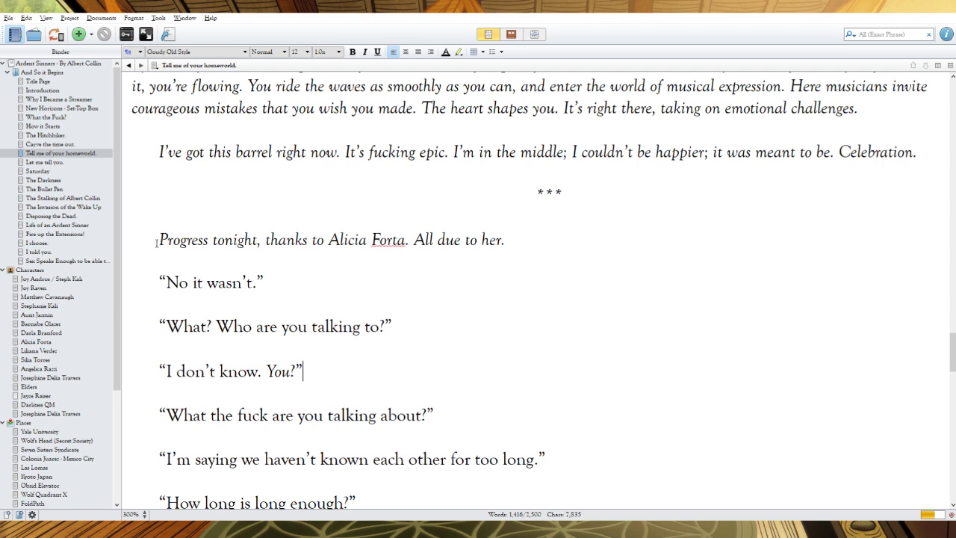
pyautogui.moveTo(157, 243); pyautogui.dragTo(510, 238)
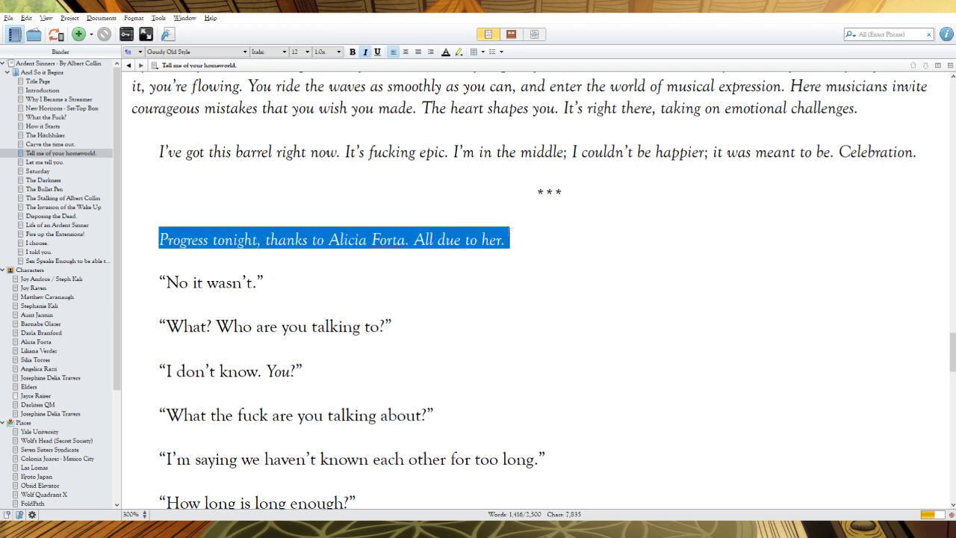
pyautogui.click(319, 349)
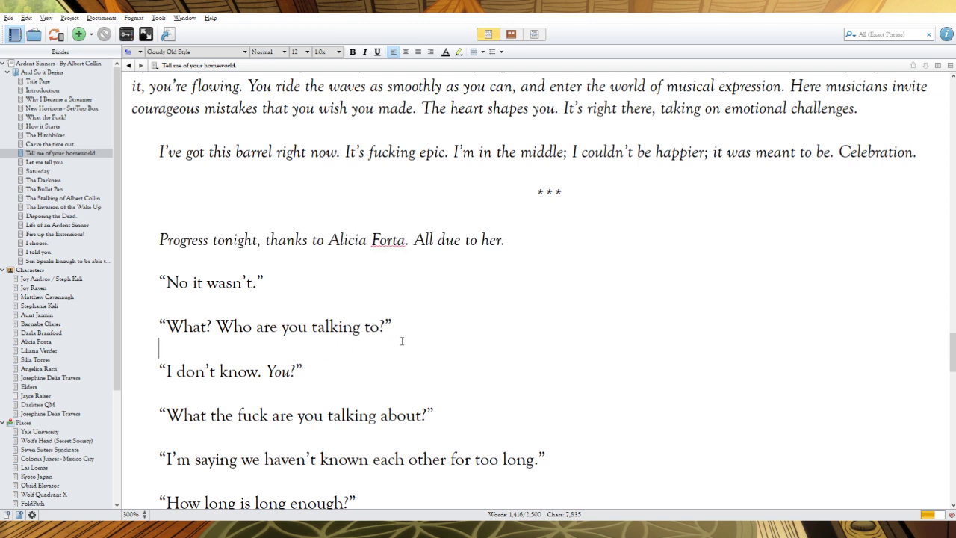
pyautogui.scroll(-5, 412, 340)
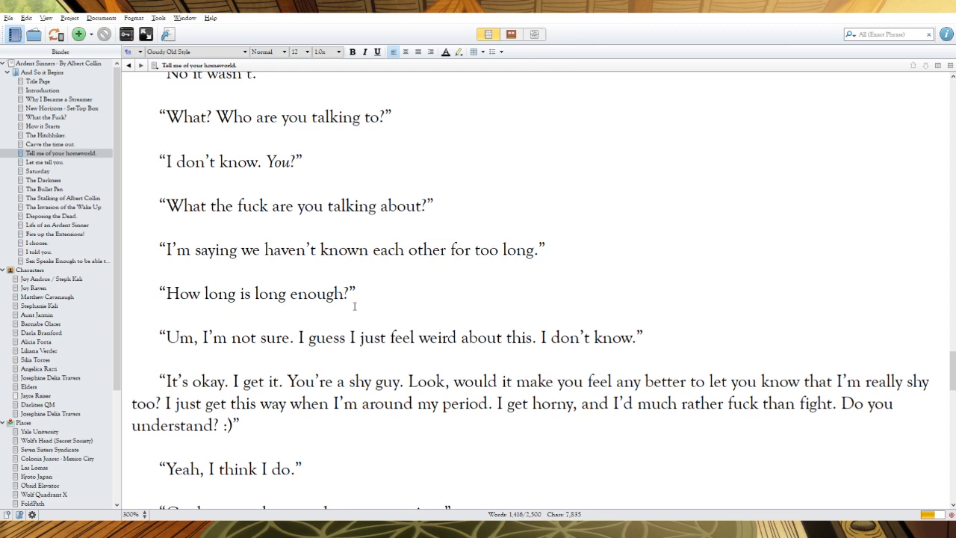
# Delete the dialogue from "I'm saying we haven't known each other" through "How long is long enough?" and cut "about this" after "weird"
pyautogui.moveTo(361, 300); pyautogui.dragTo(156, 248)
pyautogui.press('BackSpace')
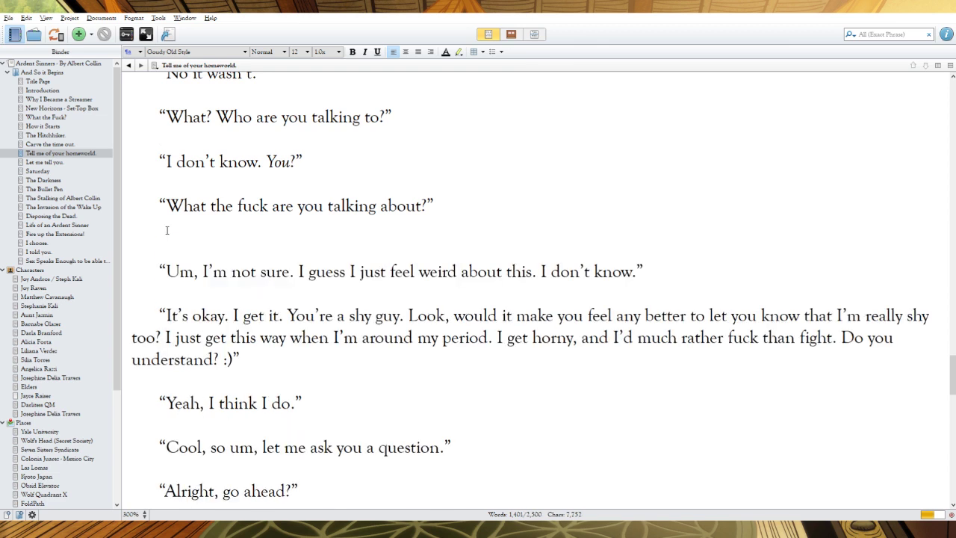
pyautogui.press('BackSpace')
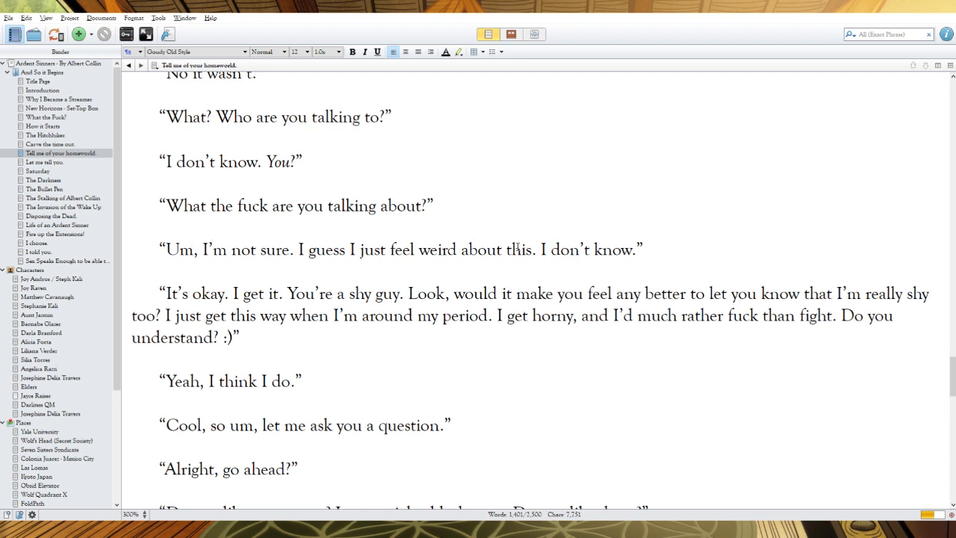
pyautogui.moveTo(533, 250); pyautogui.dragTo(457, 250)
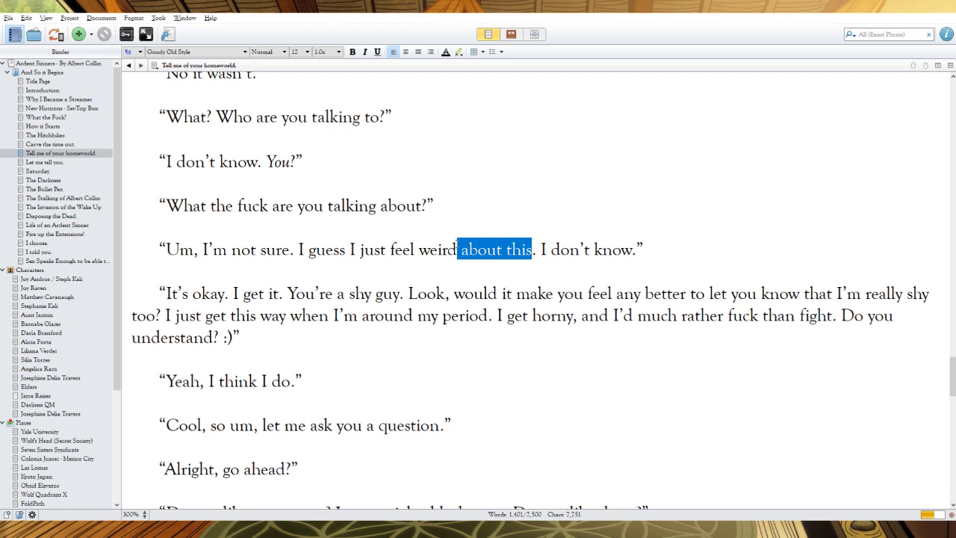
pyautogui.press('BackSpace')
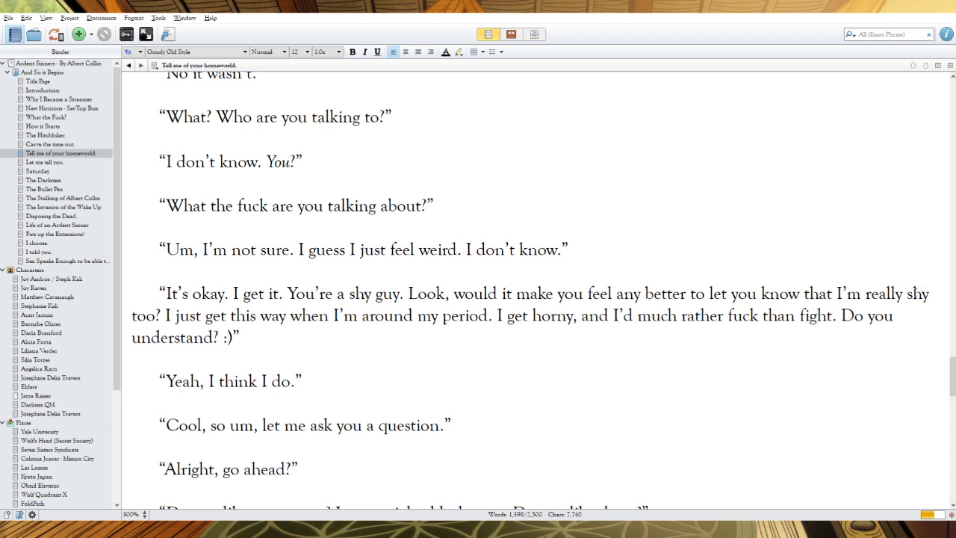
# In the "It's okay. I get it." paragraph, remove "really" before "shy" and the ":)" after "Do you understand?"
pyautogui.moveTo(907, 293); pyautogui.dragTo(865, 294)
pyautogui.press('Delete')
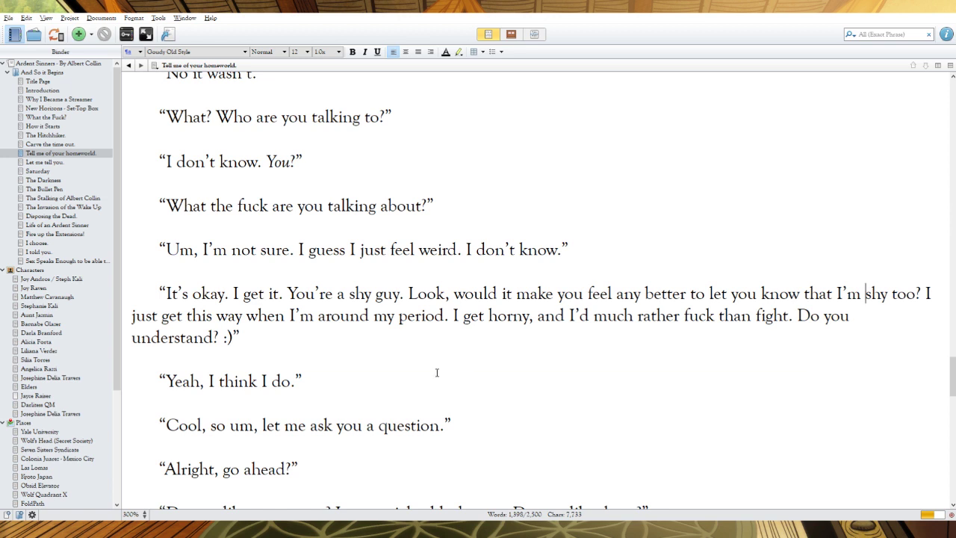
pyautogui.click(233, 337)
pyautogui.press('BackSpace')
pyautogui.press('BackSpace')
pyautogui.press('BackSpace')
# Shorten the yoga pants question to end at "black ones?" and add "on me" after "Yes. I am. Do you like them"
pyautogui.scroll(-3, 493, 426)
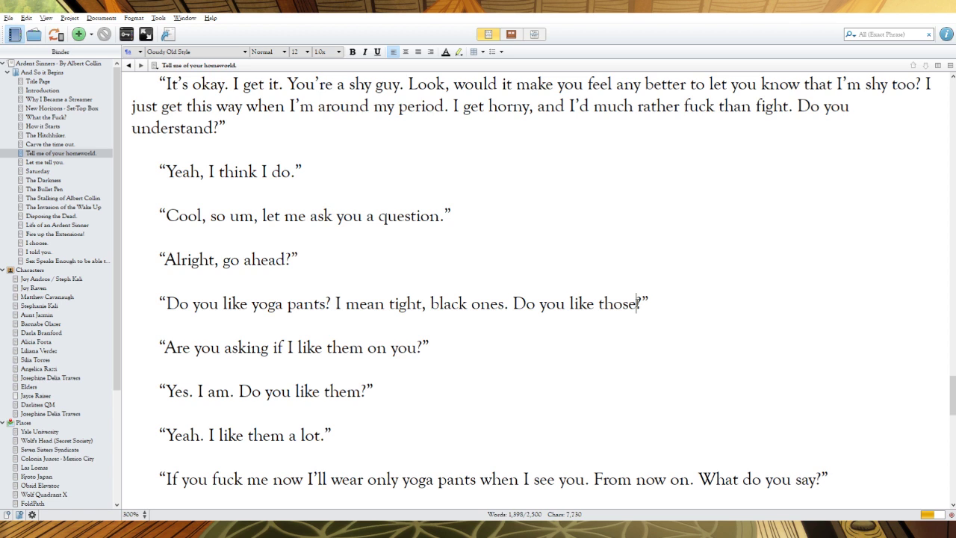
pyautogui.moveTo(636, 304); pyautogui.dragTo(504, 304)
pyautogui.press('BackSpace')
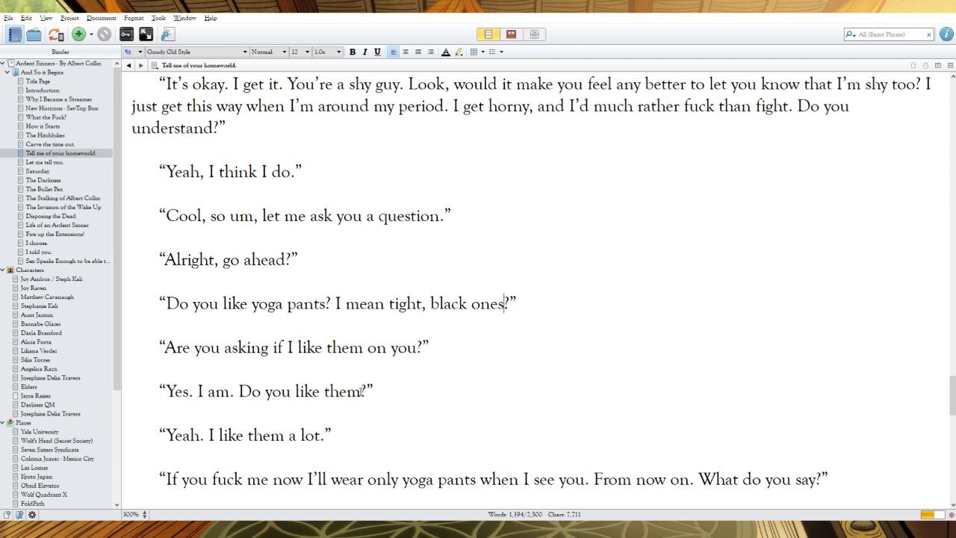
pyautogui.write('on me')
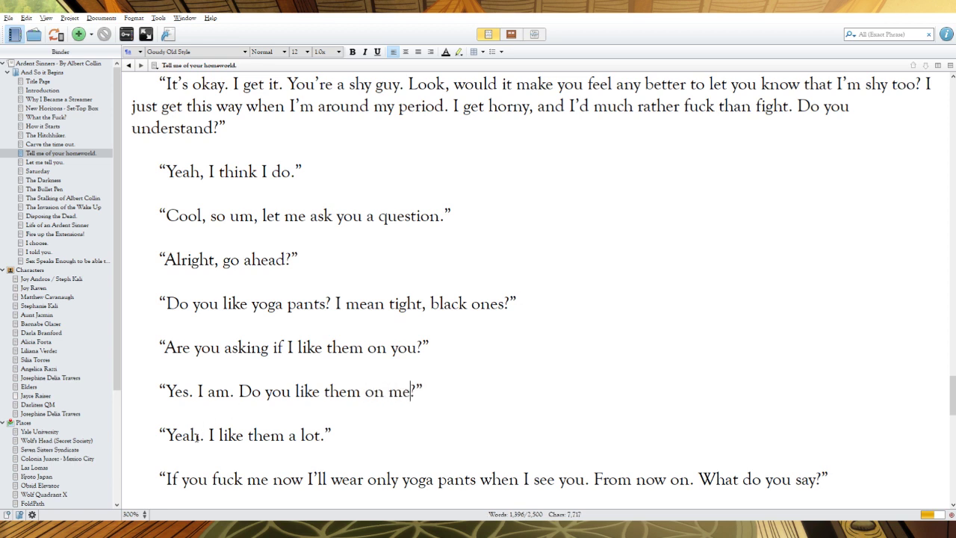
# In the reply "Yeah. I like them a lot.", change "Yeah" to "Yes" and add "on you" after "a lot"
pyautogui.moveTo(199, 435); pyautogui.dragTo(182, 435)
pyautogui.write('s')
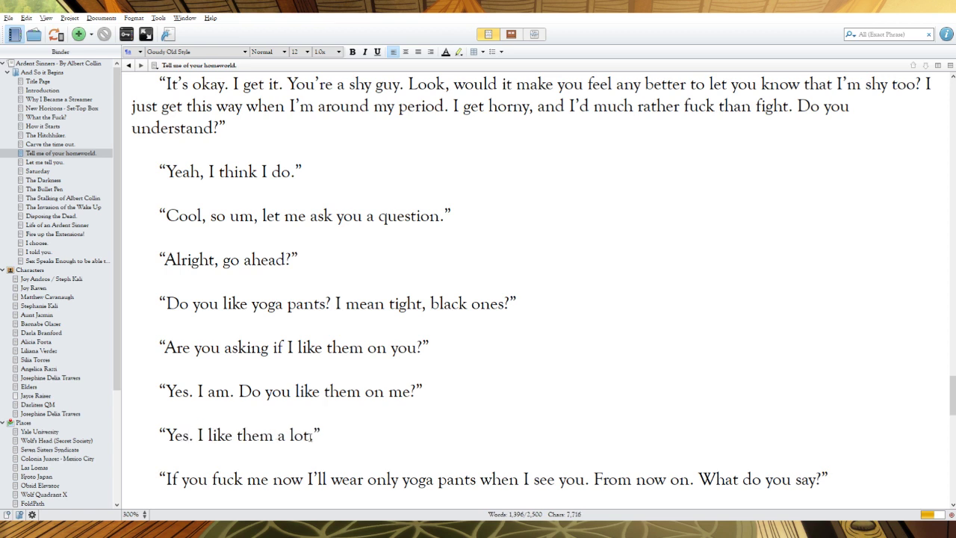
pyautogui.click(310, 437)
pyautogui.write('on you')
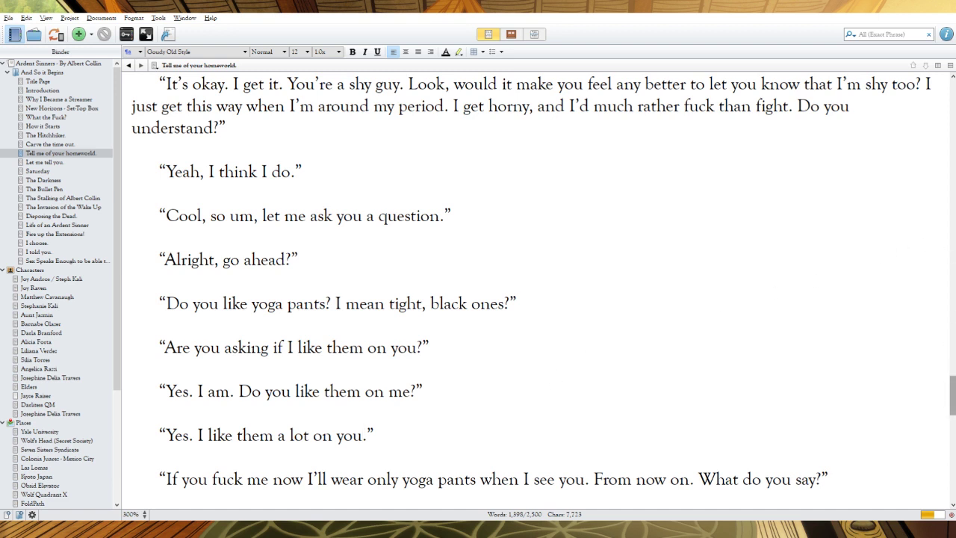
# Cut "Yes." and "a lot" from the reply so it reads "I like them on you, a ton."
pyautogui.scroll(-2, 954, 392)
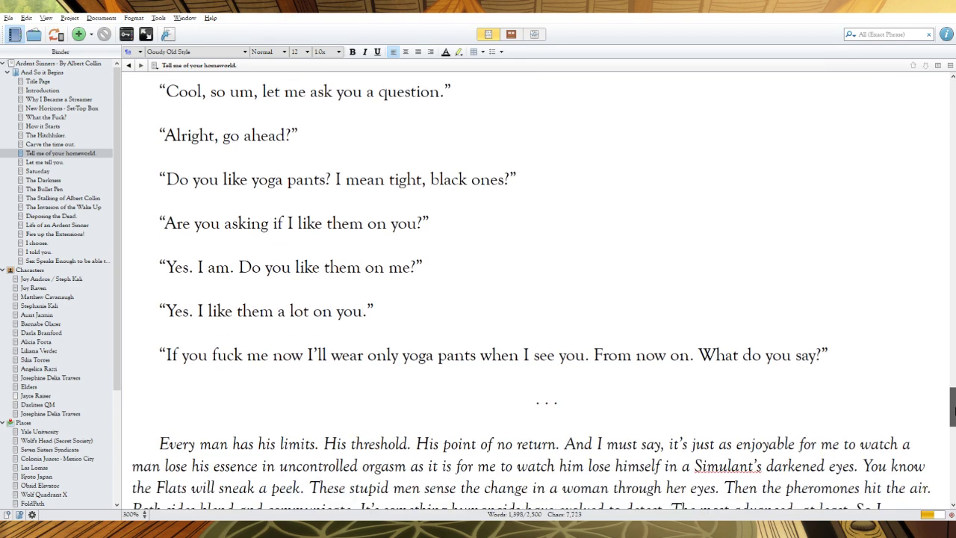
pyautogui.moveTo(955, 407); pyautogui.dragTo(955, 408)
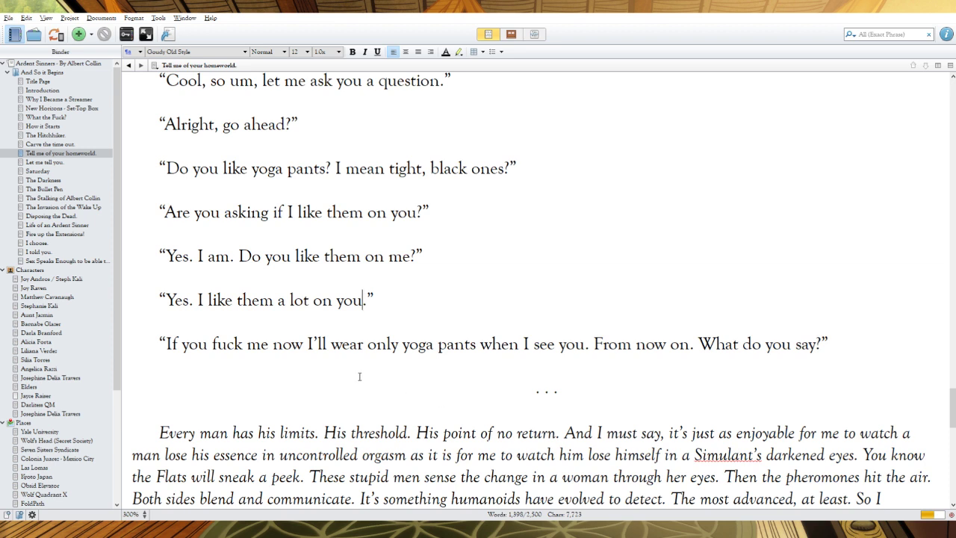
pyautogui.moveTo(198, 299); pyautogui.dragTo(166, 301)
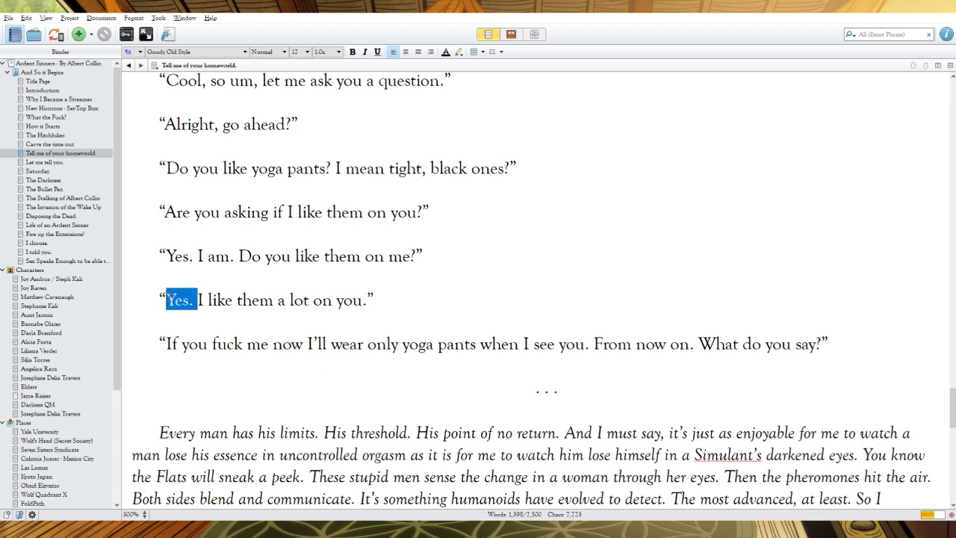
pyautogui.press('BackSpace')
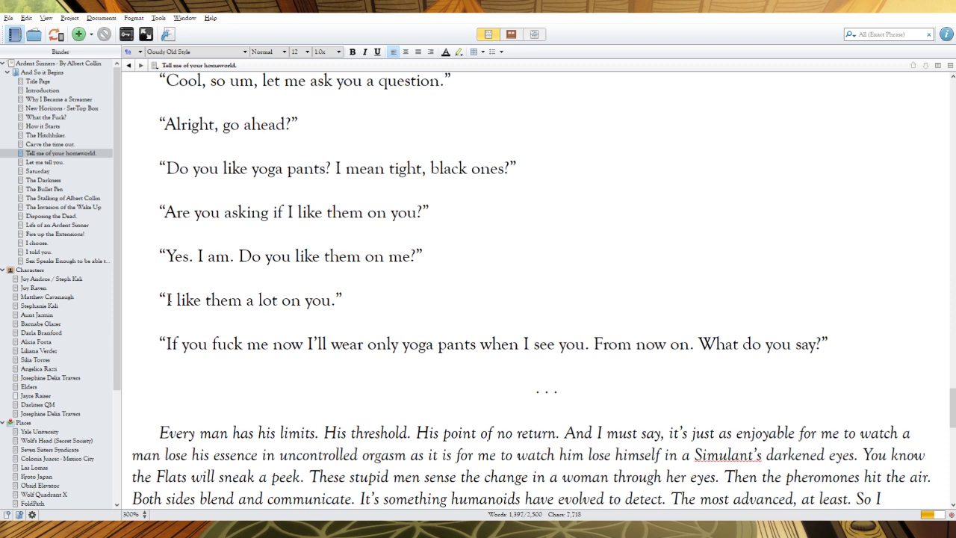
pyautogui.moveTo(282, 300); pyautogui.dragTo(246, 299)
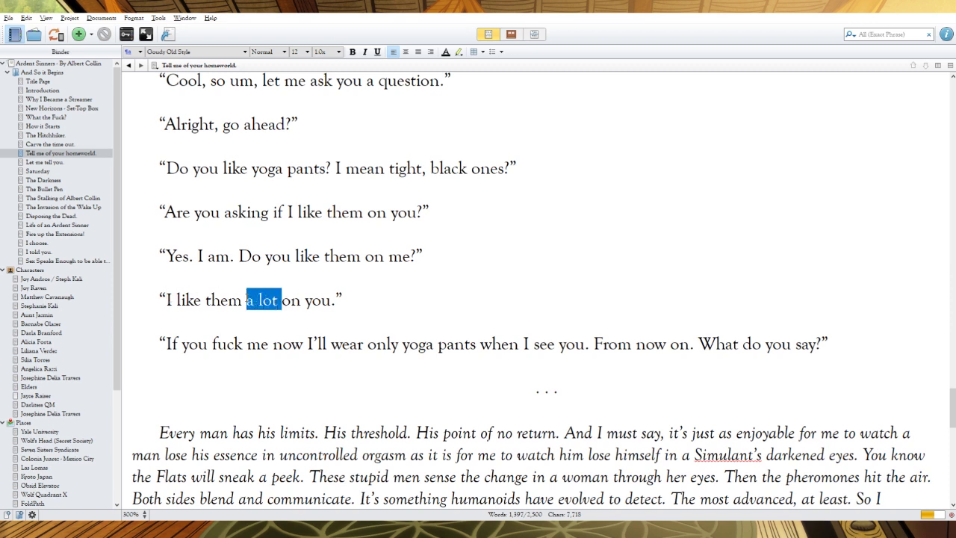
pyautogui.press('BackSpace')
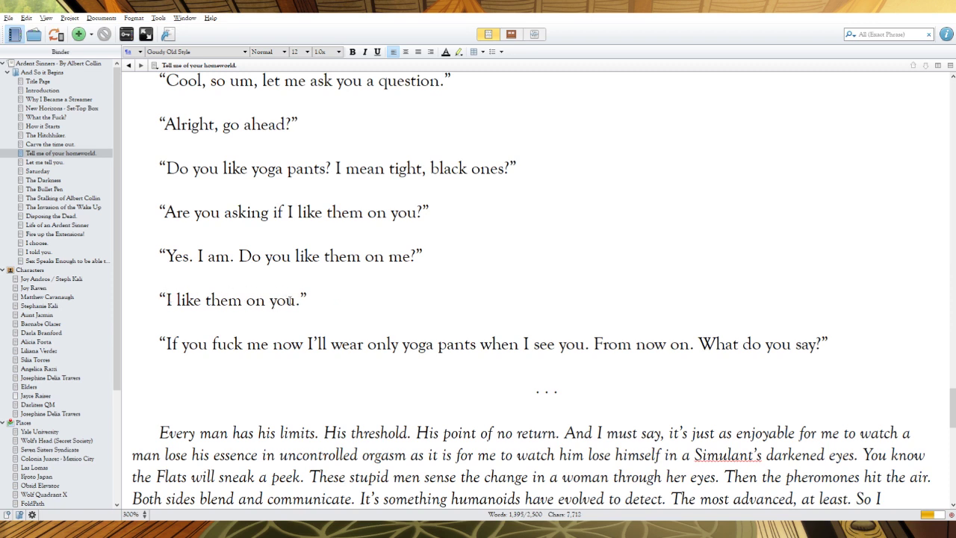
pyautogui.click(297, 300)
pyautogui.write(', a ton')
# Merge "From now on" into the preceding sentence by removing the period after "when I see you" and lowercasing "from"
pyautogui.click(603, 342)
pyautogui.press('BackSpace')
pyautogui.press('Left')
pyautogui.press('BackSpace')
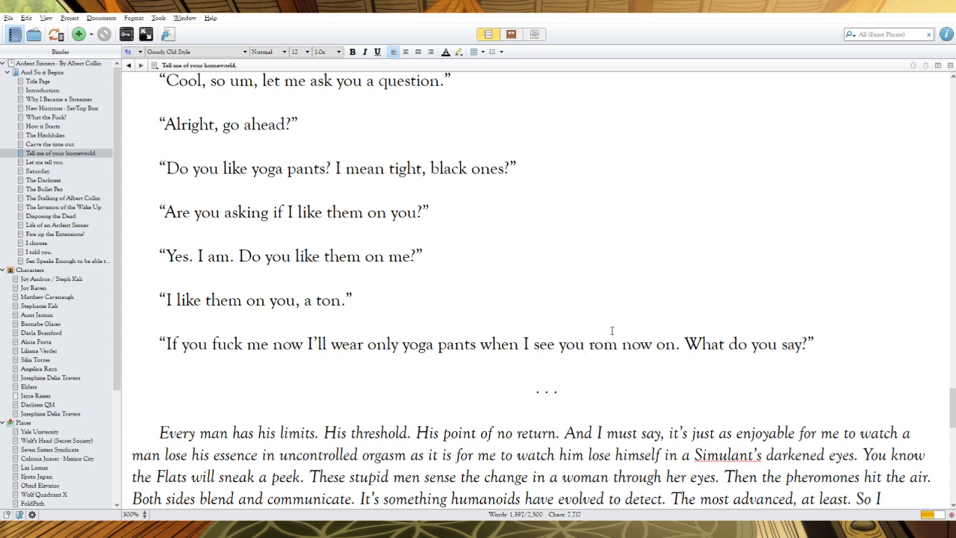
pyautogui.write('f')
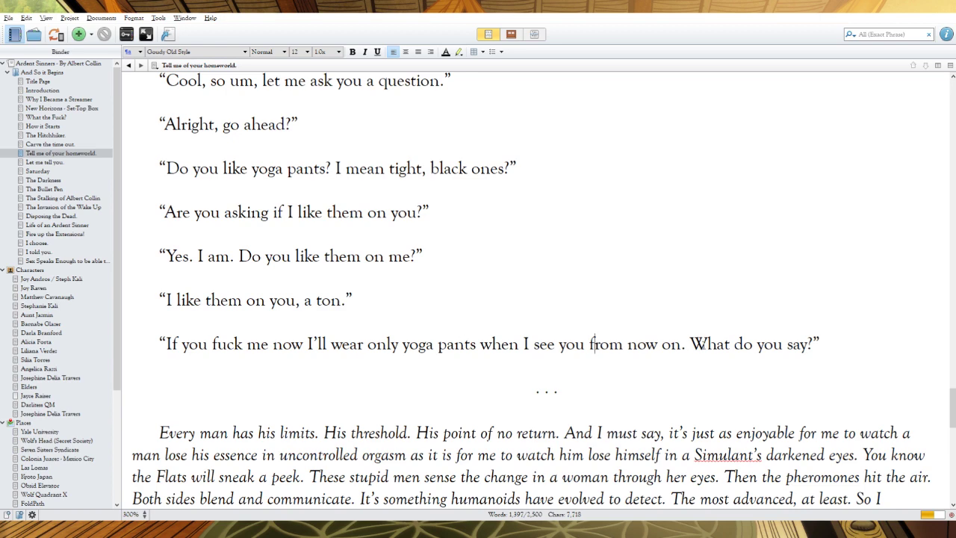
# Replace the ". . ." scene break above "Every man has his limits." with "***"
pyautogui.scroll(-3, 462, 341)
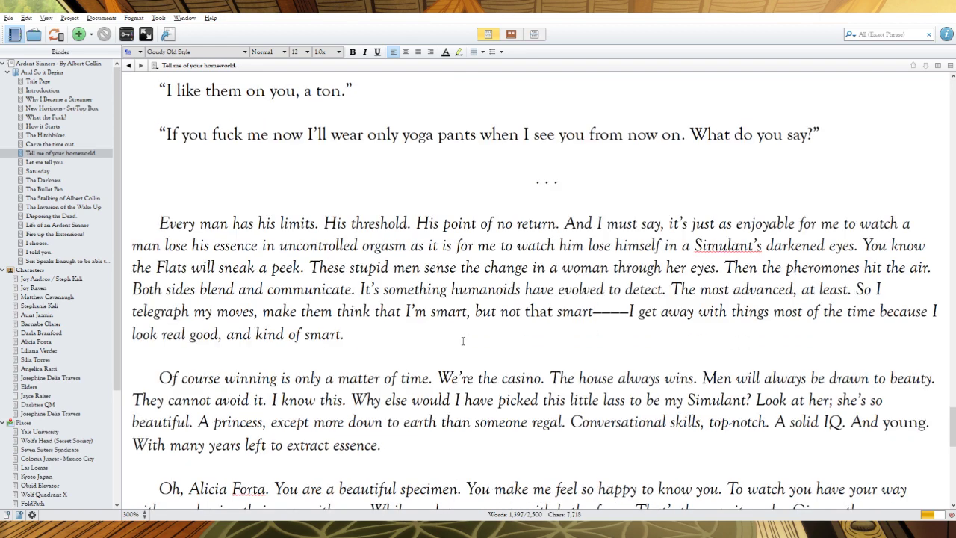
pyautogui.moveTo(559, 183); pyautogui.dragTo(536, 182)
pyautogui.write('***')
# Replace "And I must say, it's" in the italic paragraph with "It's"
pyautogui.moveTo(687, 223); pyautogui.dragTo(564, 223)
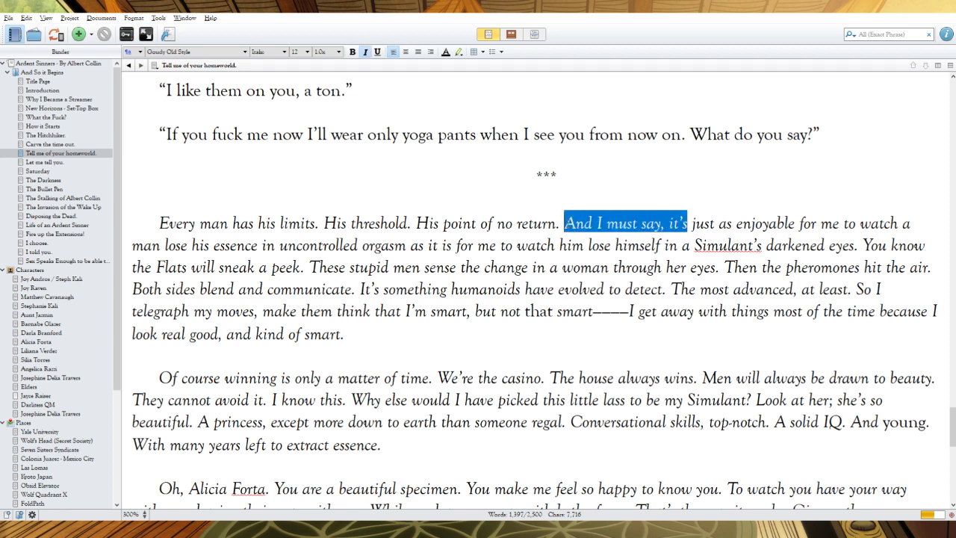
pyautogui.write('I')
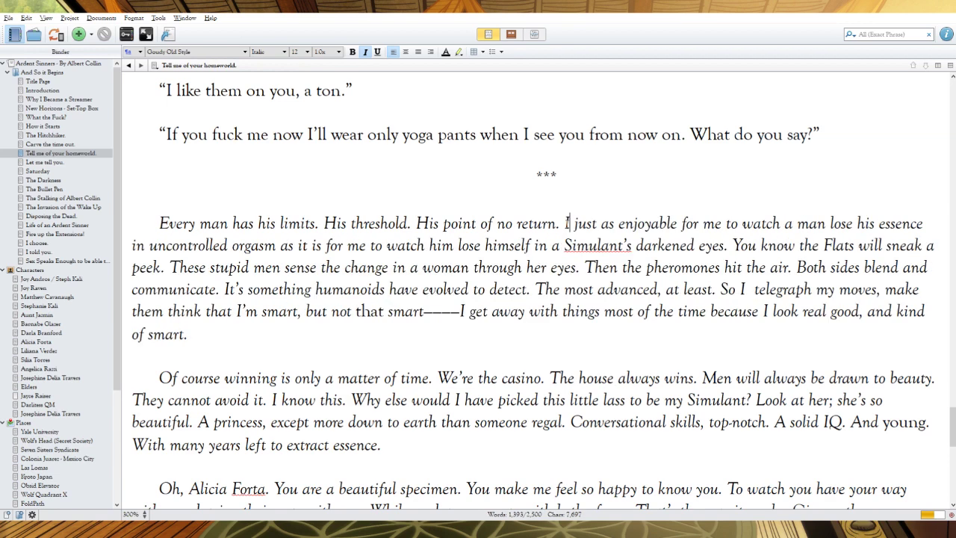
pyautogui.write("t'")
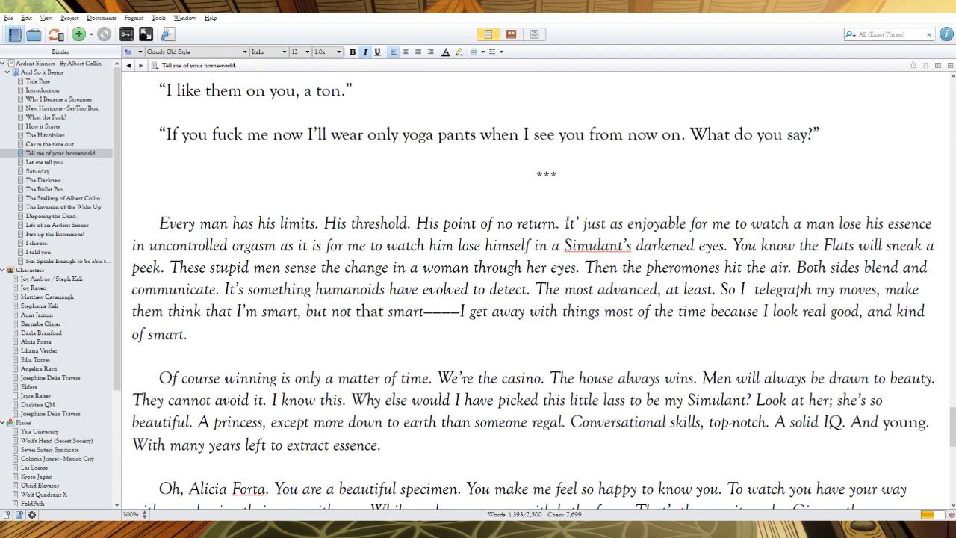
pyautogui.write('s')
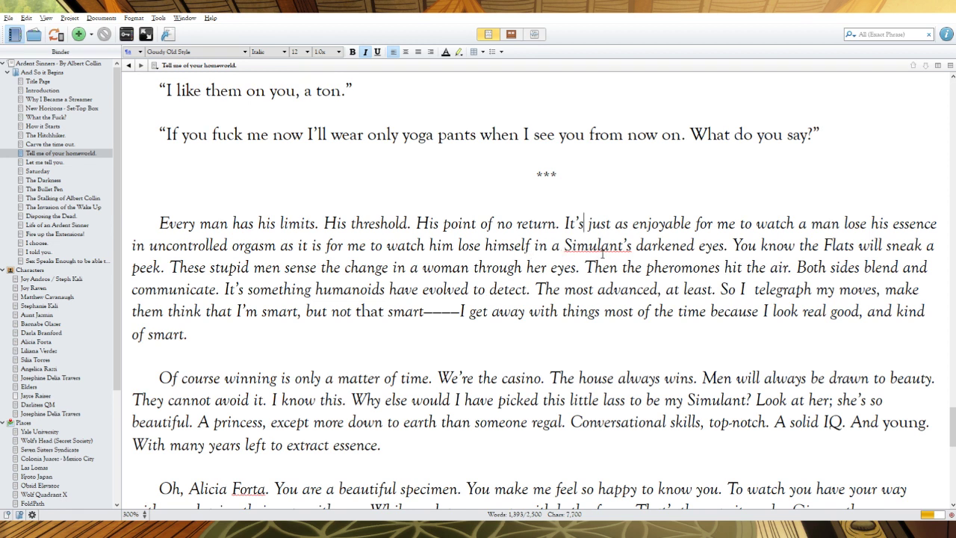
# Trim the "It's just as enjoyable" sentence by deleting "just as" and the ending from "as it is for me" through "darkened eyes"
pyautogui.moveTo(725, 246); pyautogui.dragTo(278, 246)
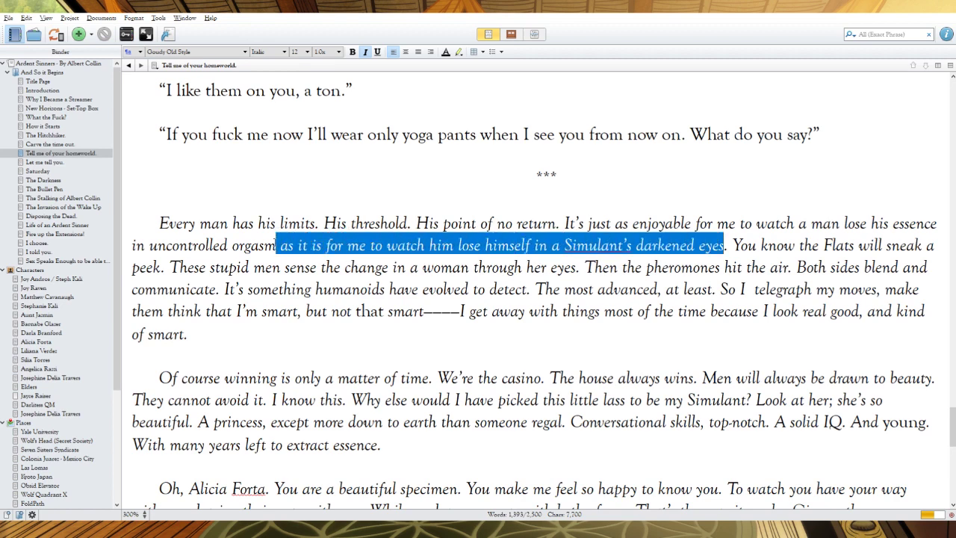
pyautogui.press('BackSpace')
pyautogui.press('Delete')
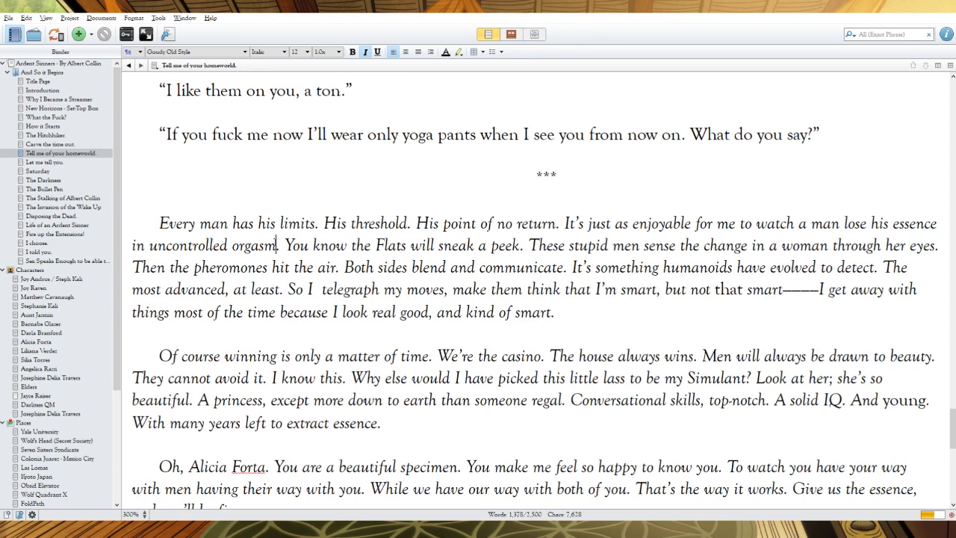
pyautogui.moveTo(633, 224); pyautogui.dragTo(589, 224)
pyautogui.press('BackSpace')
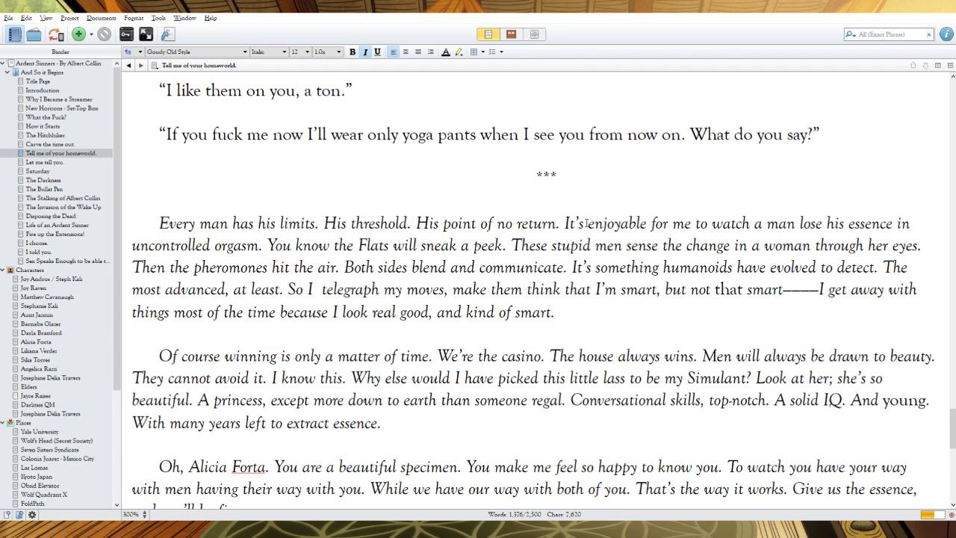
# Replace "His" before "point of no return" with "A" and remove the extra space before "telegraph"
pyautogui.moveTo(433, 222); pyautogui.dragTo(416, 223)
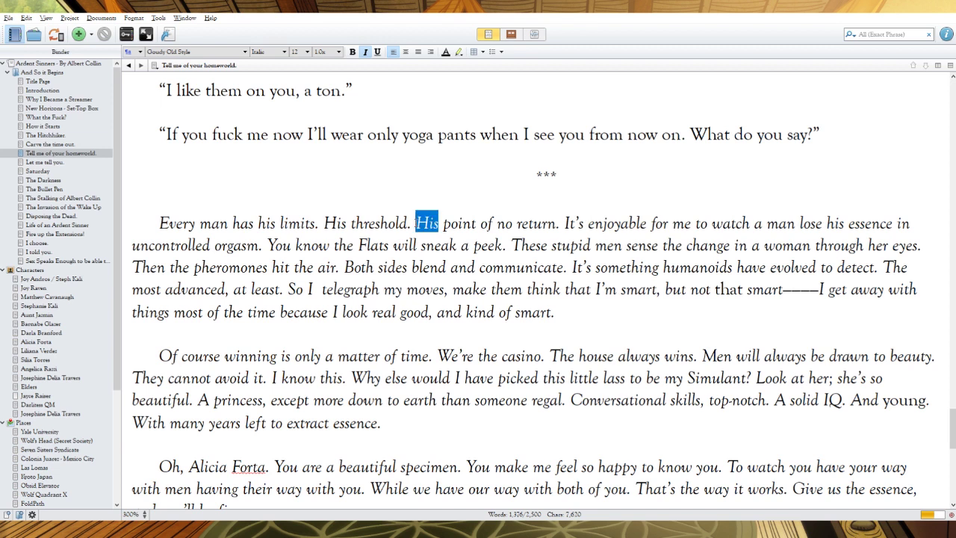
pyautogui.write('A')
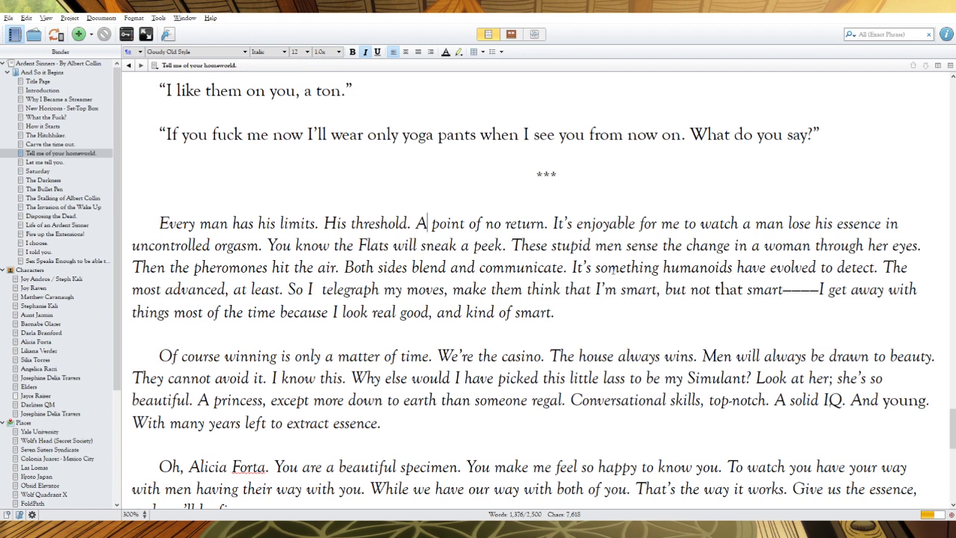
pyautogui.click(332, 280)
pyautogui.press('BackSpace')
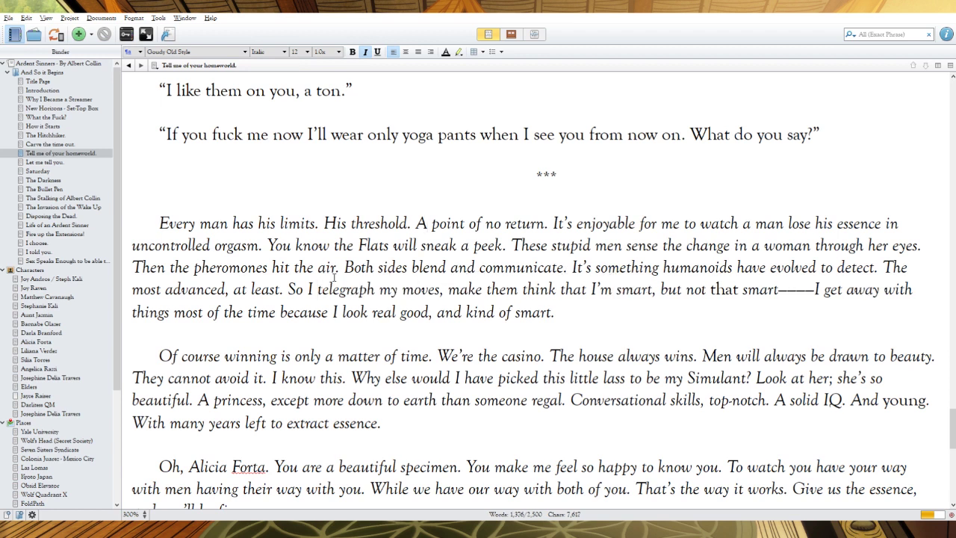
# Delete the passage from "You know the Flats will sneak a peek" through "So" before "I telegraph my moves"
pyautogui.moveTo(308, 289); pyautogui.dragTo(268, 247)
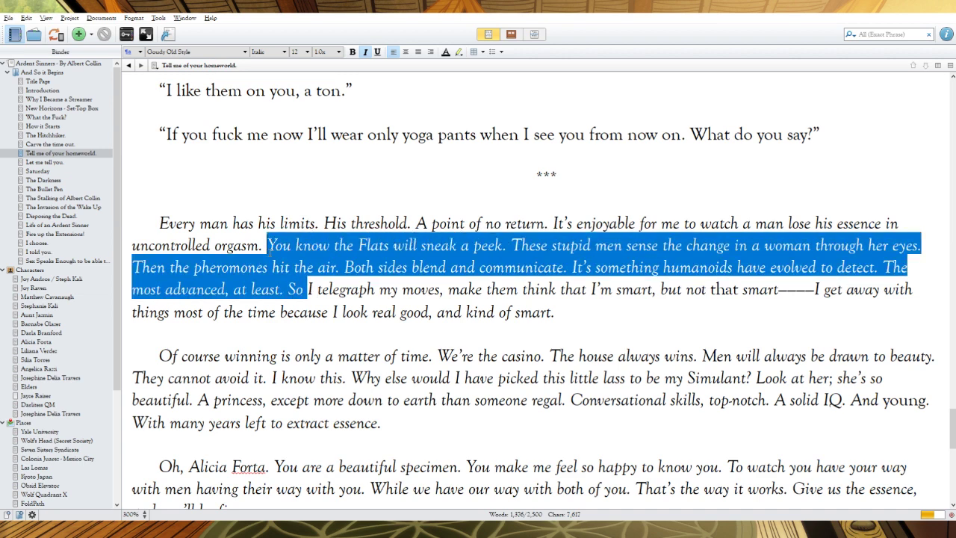
pyautogui.press('BackSpace')
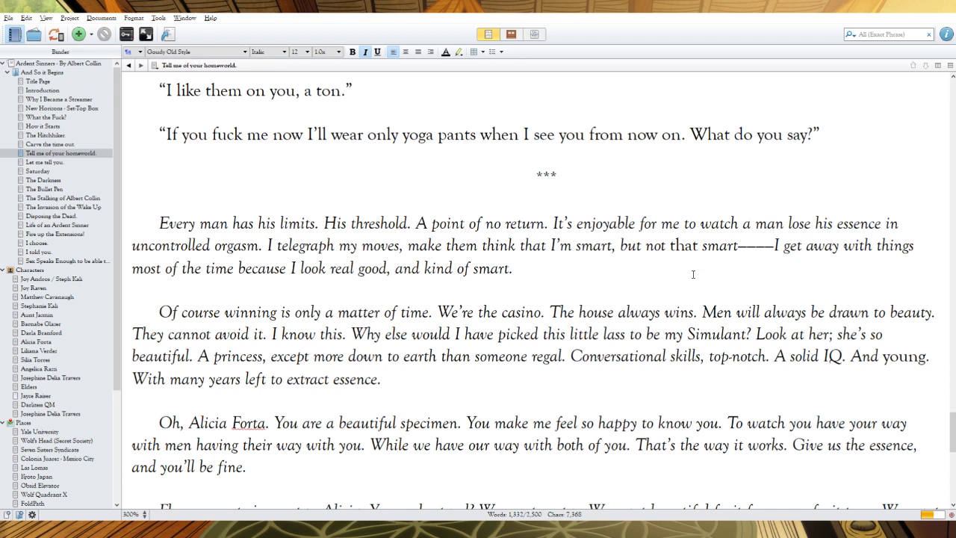
# Remove "real" and ", and kind of smart" so the paragraph ends with "because I look good."
pyautogui.click(356, 269)
pyautogui.press('BackSpace')
pyautogui.press('BackSpace')
pyautogui.press('BackSpace')
pyautogui.press('BackSpace')
pyautogui.press('BackSpace')
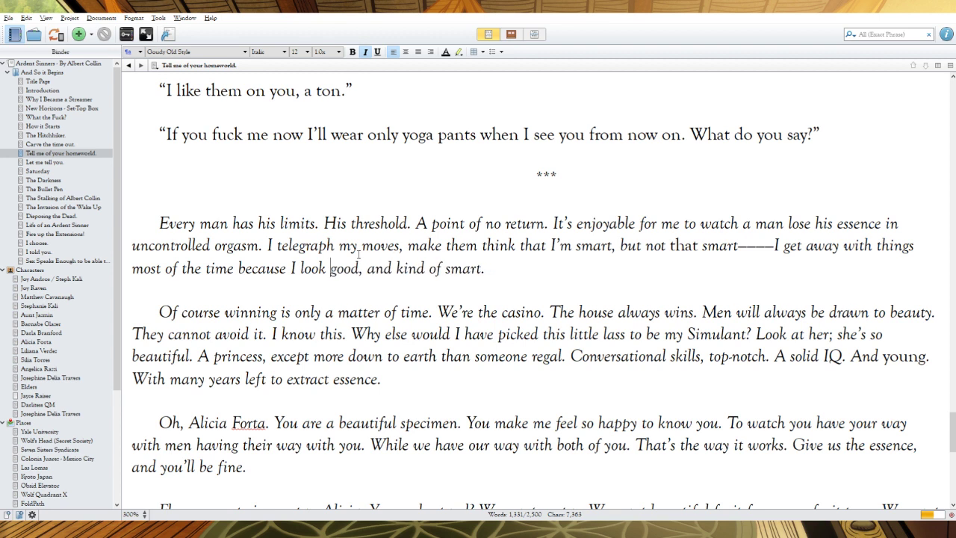
pyautogui.moveTo(483, 269); pyautogui.dragTo(359, 274)
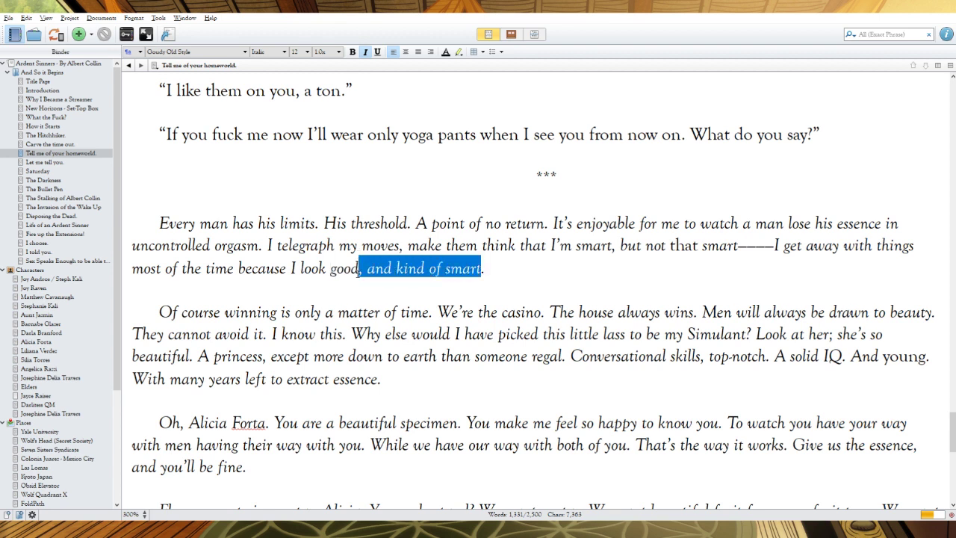
pyautogui.press('BackSpace')
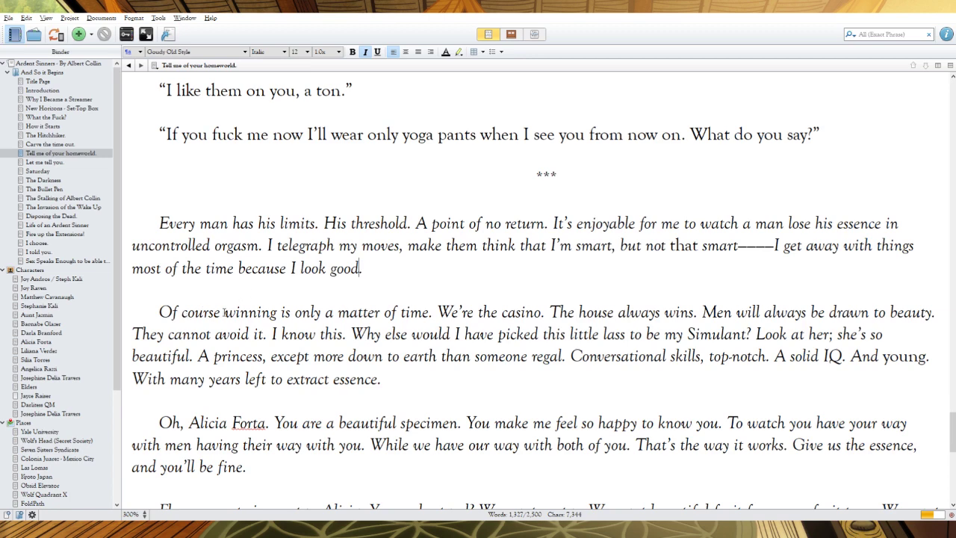
# Delete "Of course", merge that paragraph into the one ending "because I look good." and capitalize "Winning"
pyautogui.moveTo(223, 312); pyautogui.dragTo(153, 314)
pyautogui.press('BackSpace')
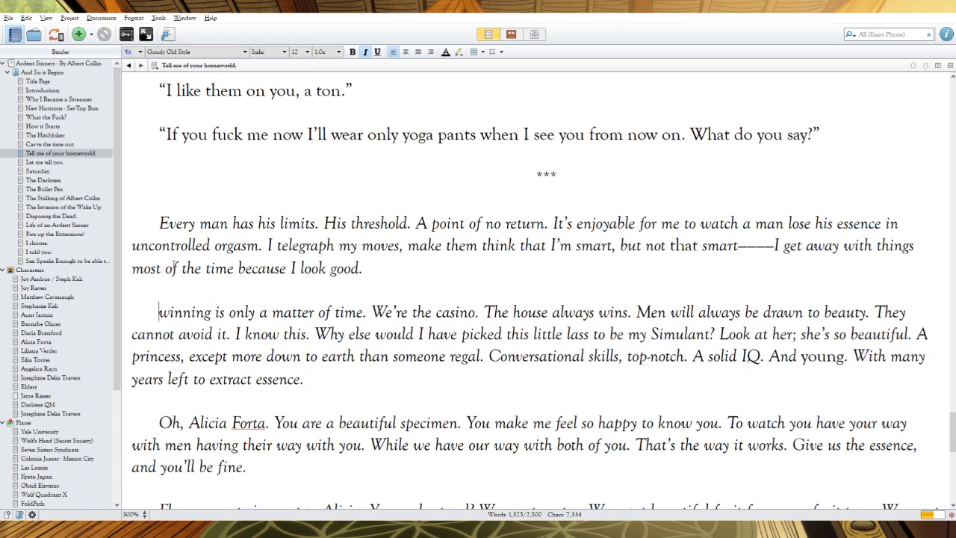
pyautogui.press('BackSpace')
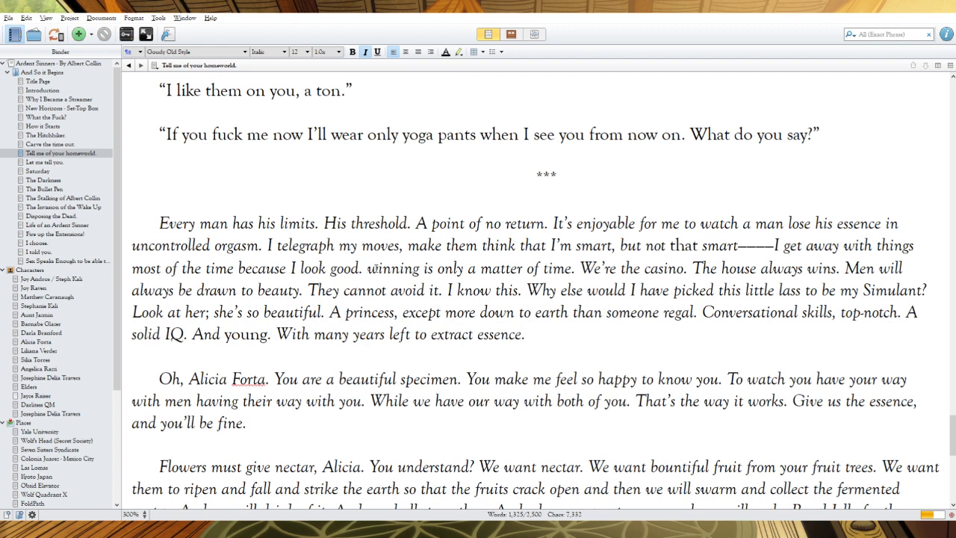
pyautogui.press('Delete')
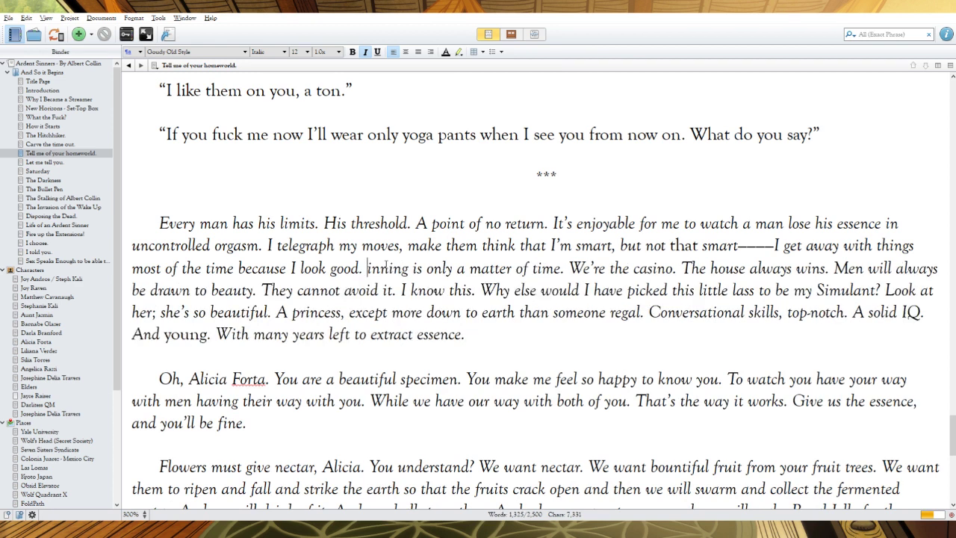
pyautogui.write('W')
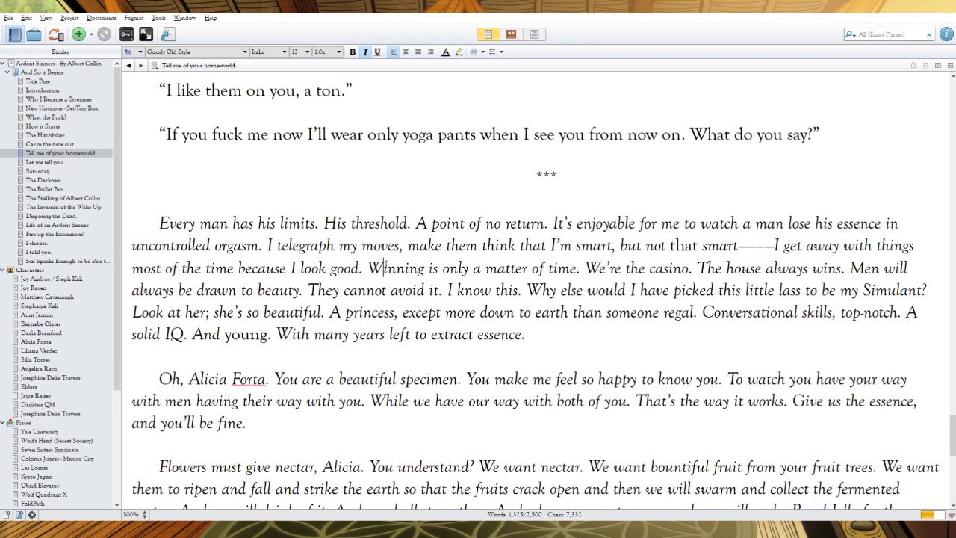
pyautogui.hotkey('alt', 'Tab')
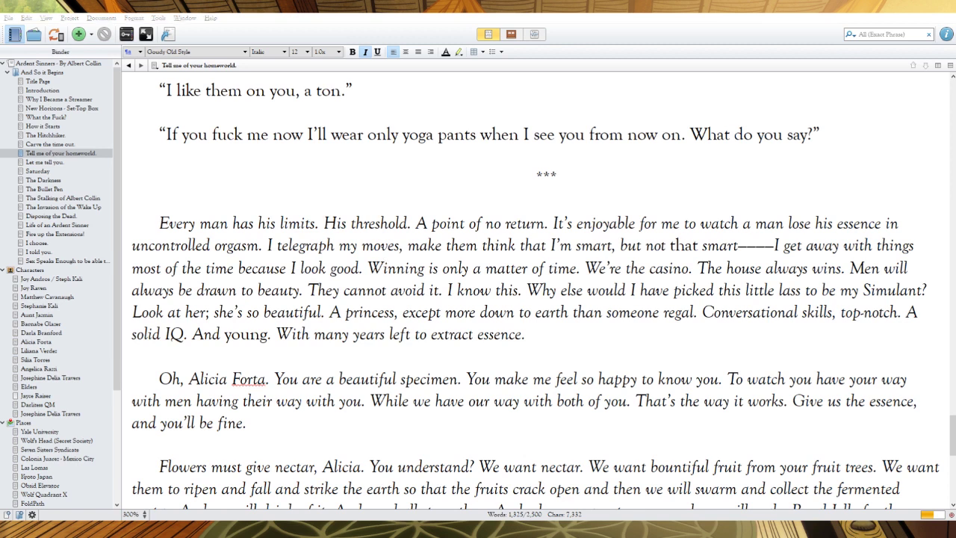
pyautogui.hotkey('alt', 'Tab')
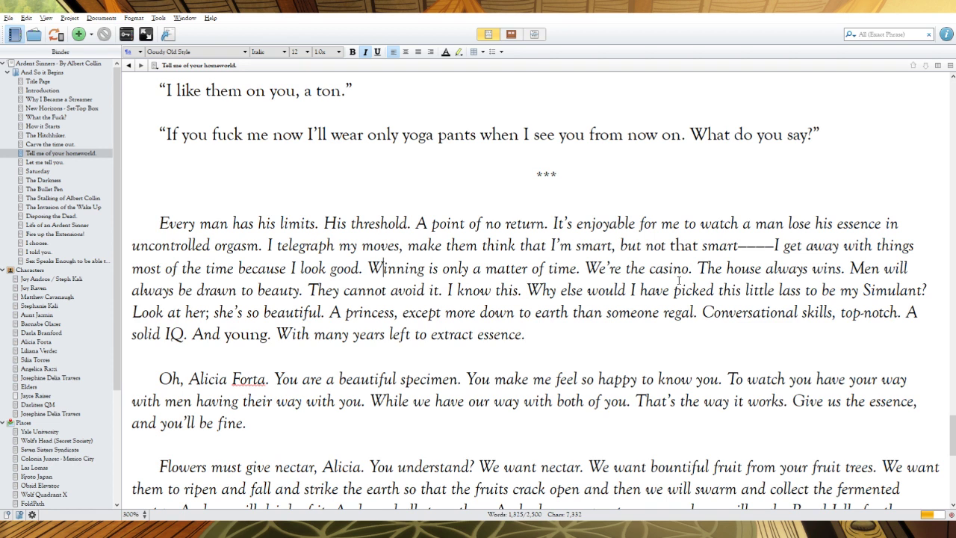
# Replace "We're" before "the casino" with "Like at" and change "avoid" to "escape" in the "They cannot" sentence
pyautogui.doubleClick(625, 268)
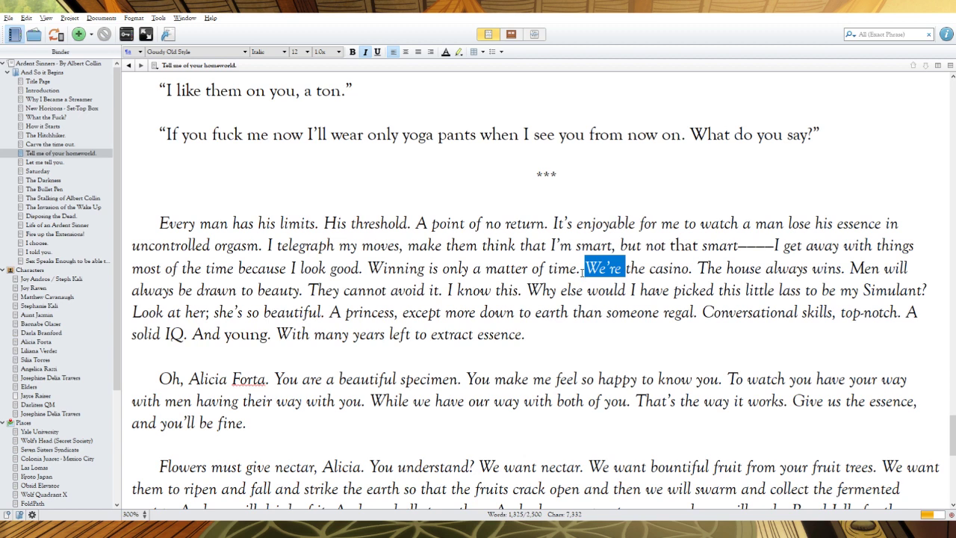
pyautogui.write('Like at')
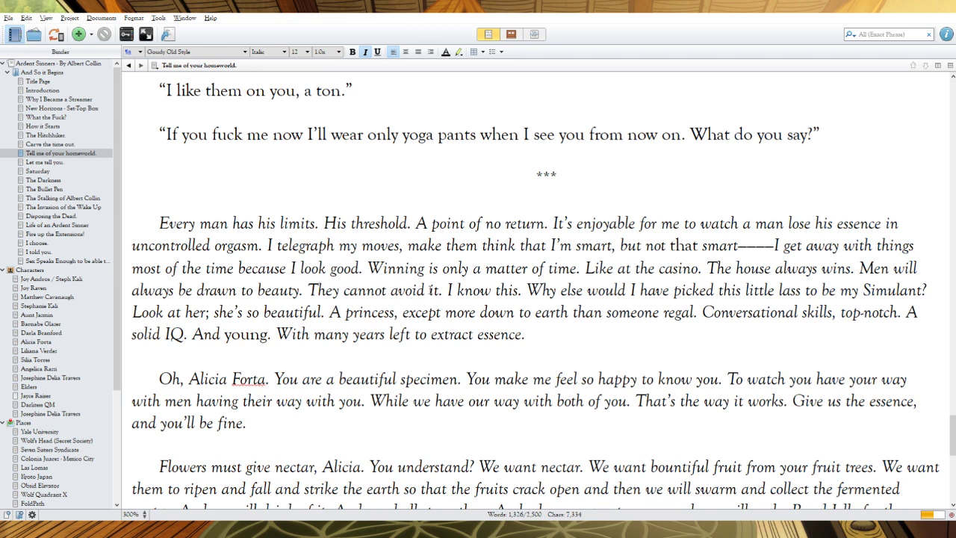
pyautogui.moveTo(425, 290); pyautogui.dragTo(390, 292)
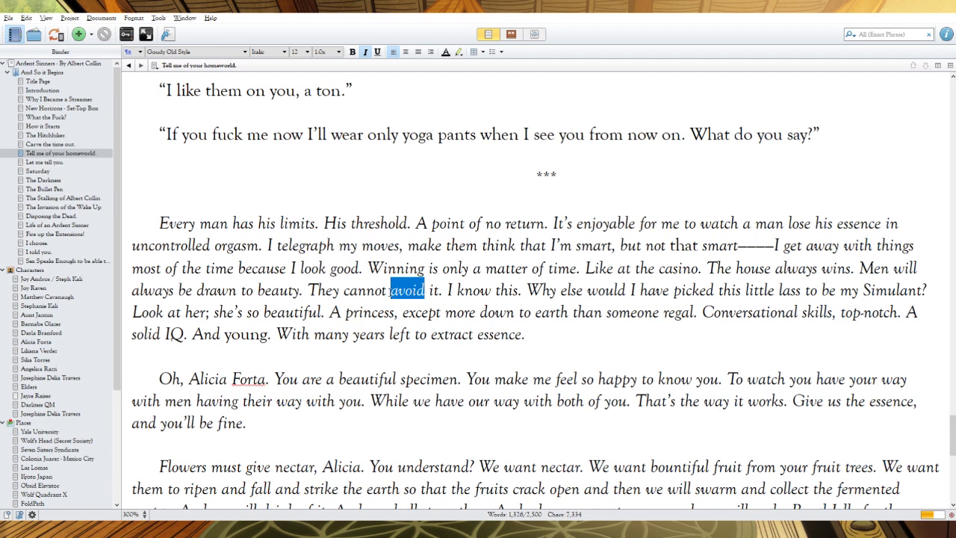
pyautogui.write('escap')
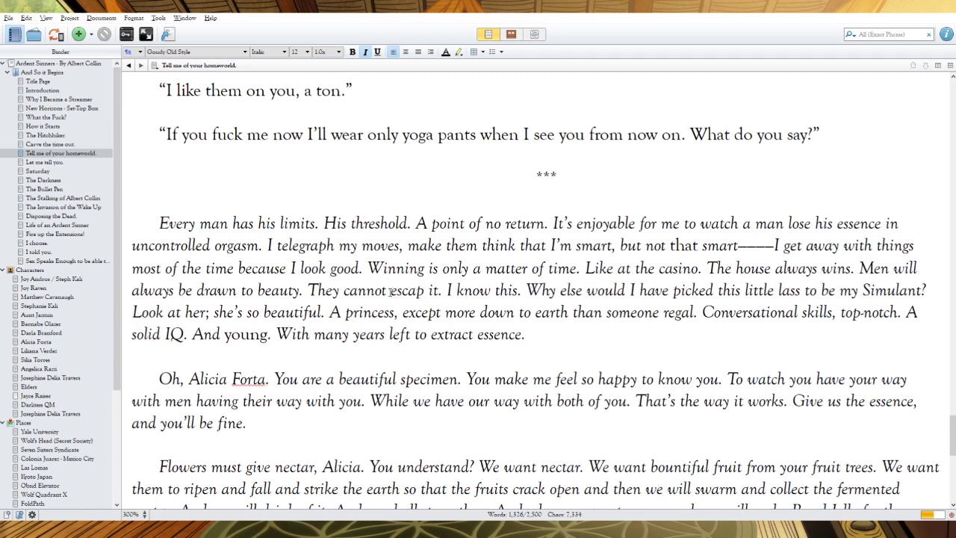
pyautogui.write('e')
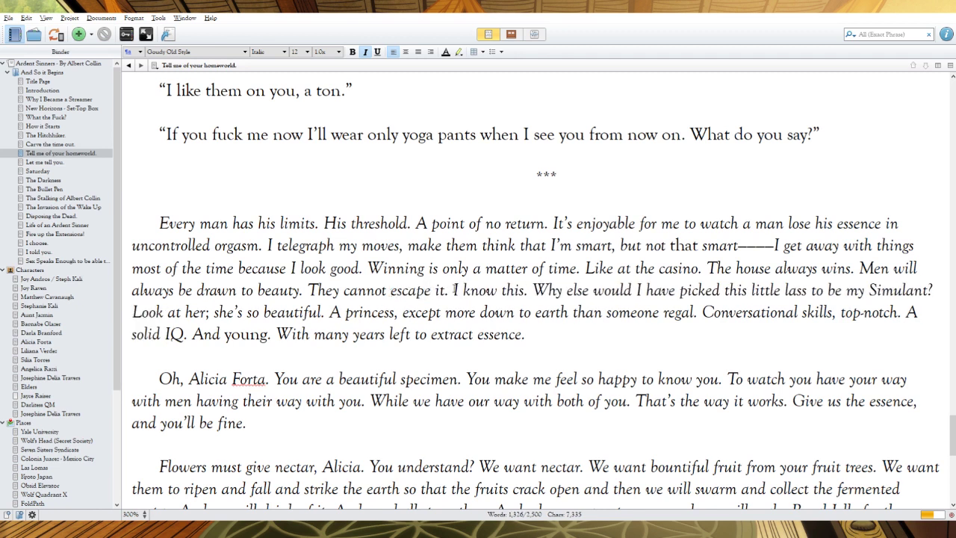
# Join "They cannot escape it" and "I know this" into one sentence with "and" in place of the period
pyautogui.click(453, 289)
pyautogui.press('BackSpace')
pyautogui.press('BackSpace')
pyautogui.write('and')
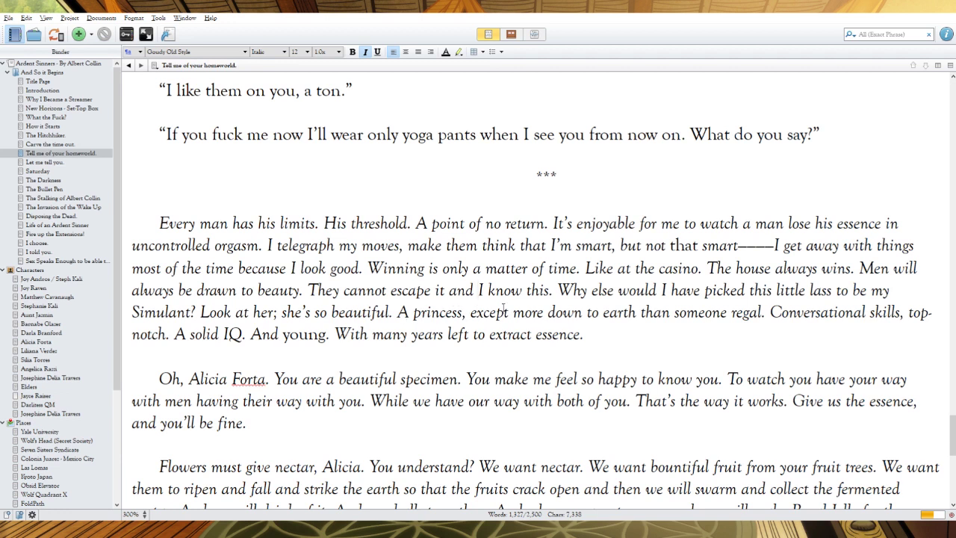
# Delete "than someone regal" after "down to earth" and replace the comma after "Conversational skills" with "are"
pyautogui.click(762, 312)
pyautogui.moveTo(762, 313); pyautogui.dragTo(637, 312)
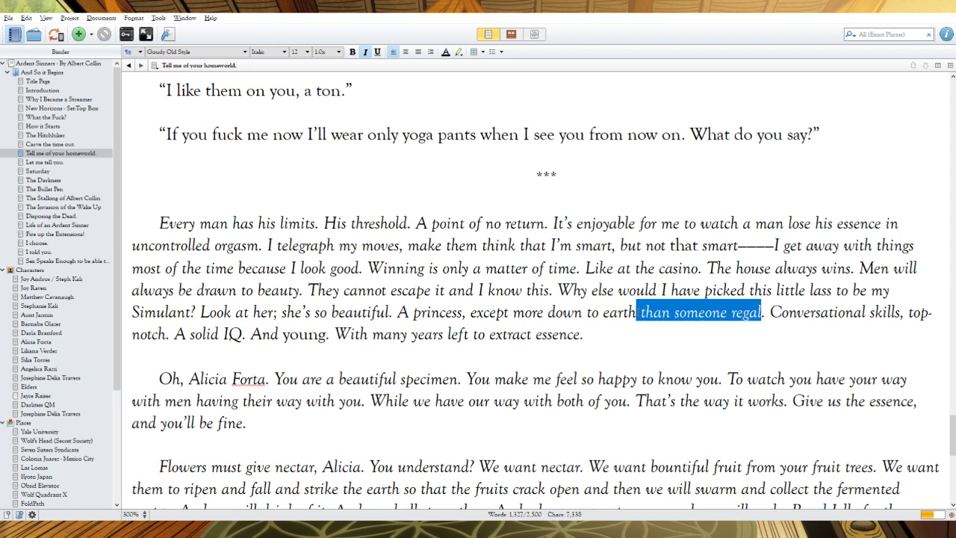
pyautogui.press('BackSpace')
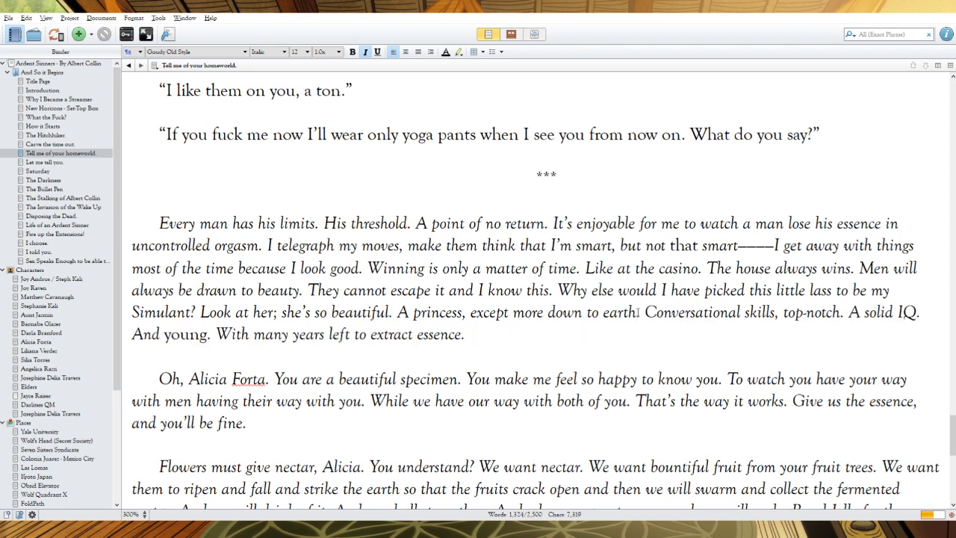
pyautogui.write('.')
pyautogui.doubleClick(778, 312)
pyautogui.press('BackSpace')
pyautogui.write('are')
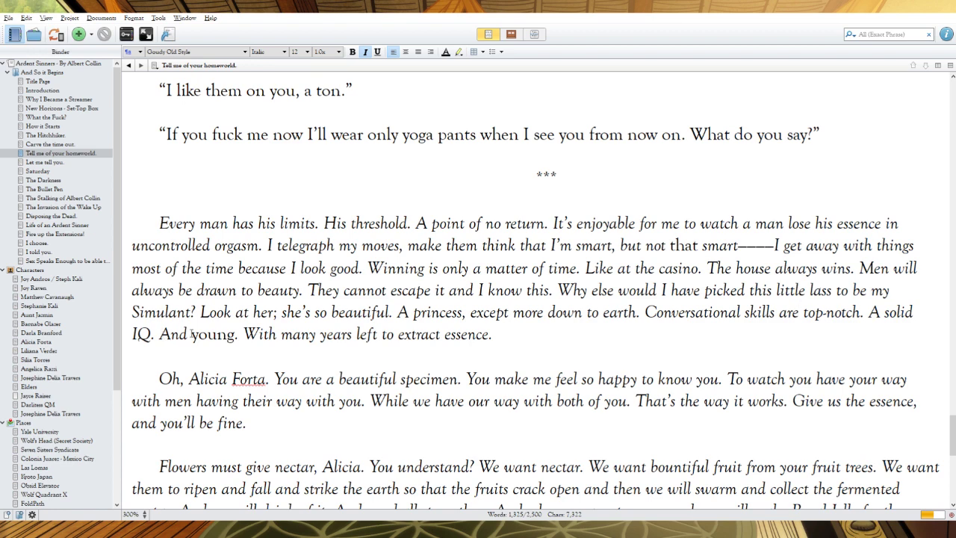
# Replace "A solid IQ. And" before "young" with "She's"
pyautogui.moveTo(192, 334); pyautogui.dragTo(868, 311)
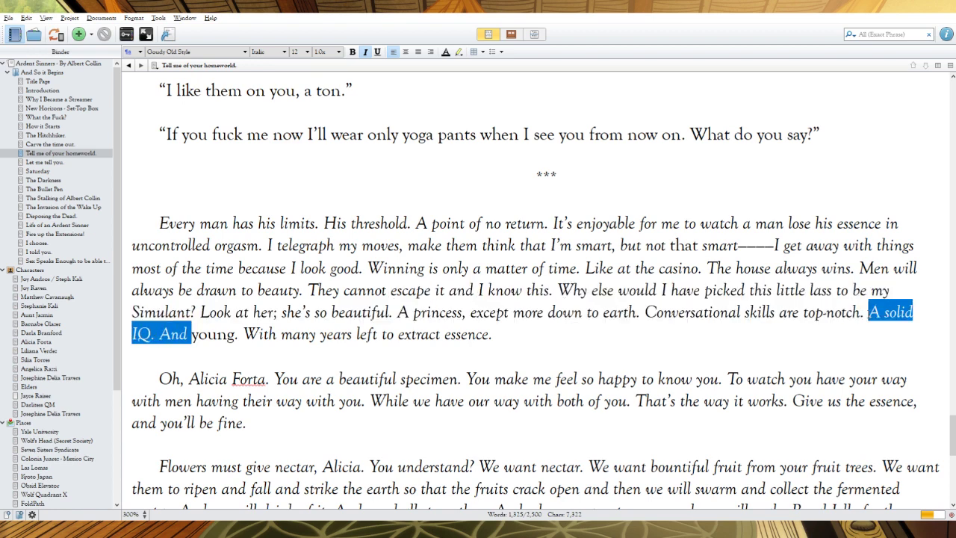
pyautogui.press('BackSpace')
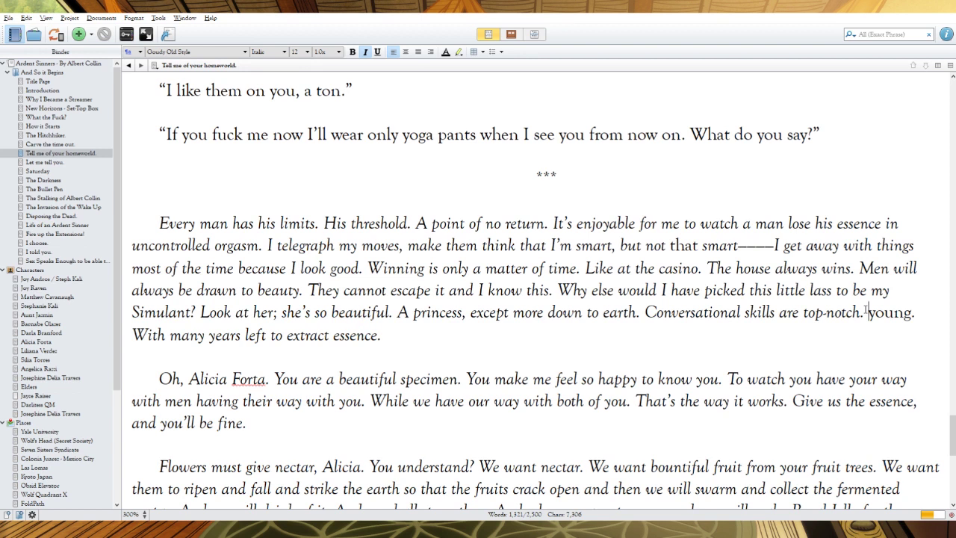
pyautogui.write('Sh')
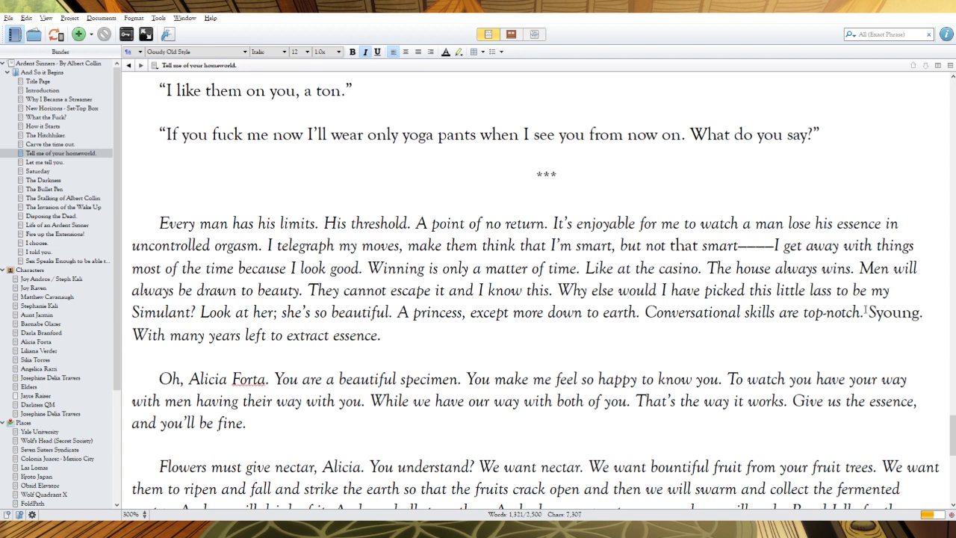
pyautogui.write("e's")
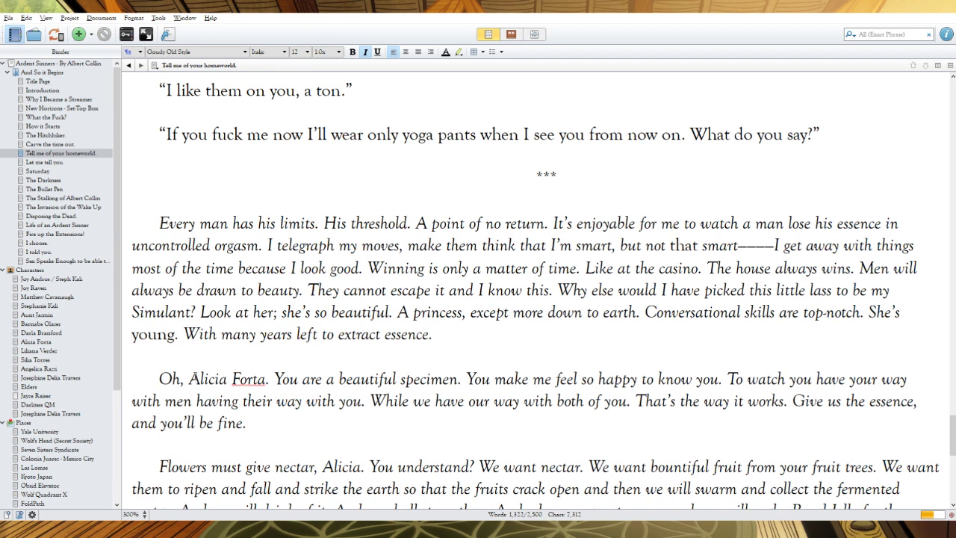
# Delete "Oh," at the start of the following paragraph and replace ". You are a" before "beautiful specimen" with ", you"
pyautogui.moveTo(189, 378); pyautogui.dragTo(159, 378)
pyautogui.press('BackSpace')
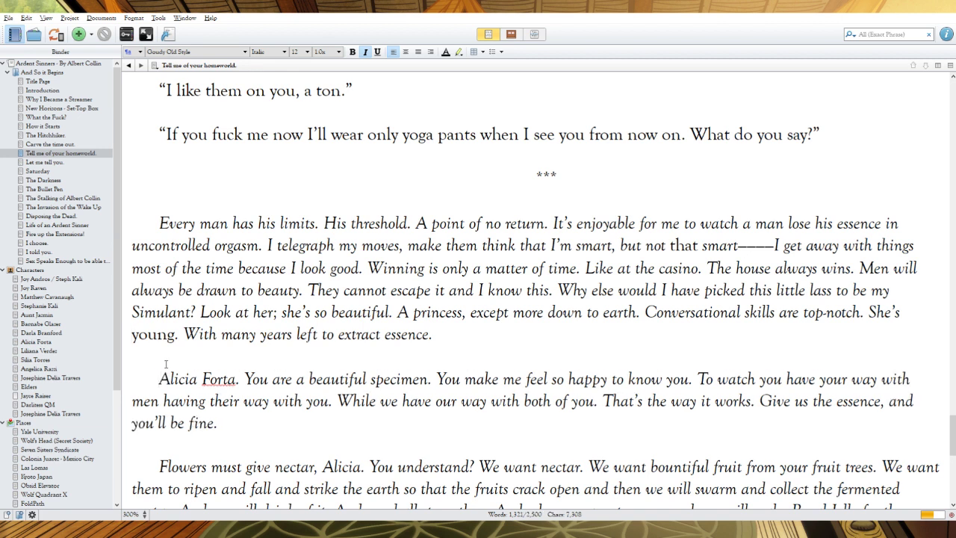
pyautogui.moveTo(310, 379); pyautogui.dragTo(236, 379)
pyautogui.write(', ')
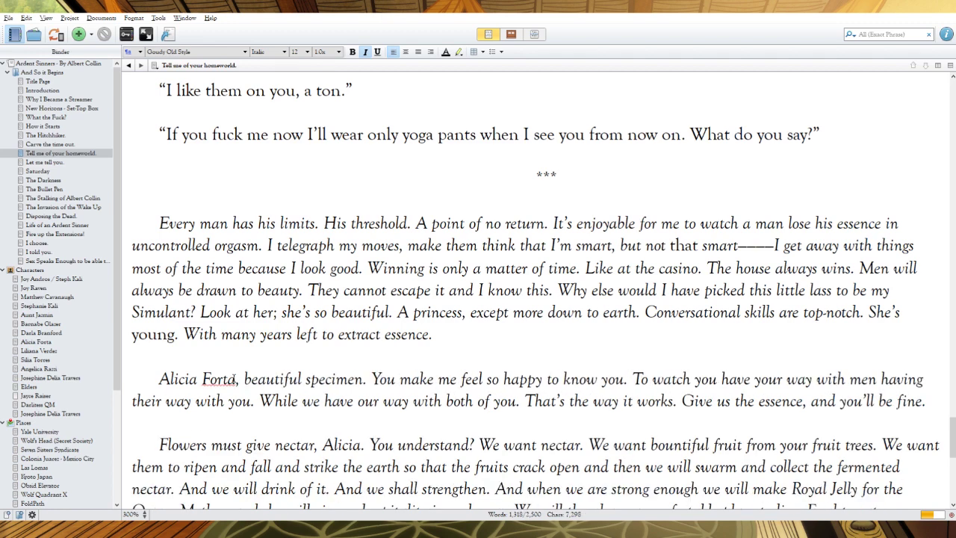
pyautogui.write('you')
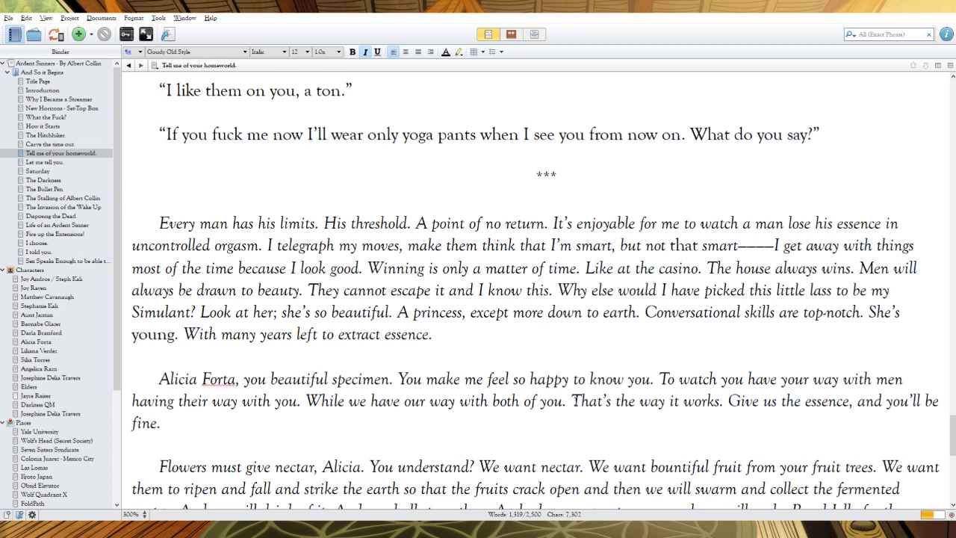
# Delete "While we have our way with both of you." and the space before "That's", and replace ", and" after "essence" with "————"
pyautogui.moveTo(570, 401); pyautogui.dragTo(306, 404)
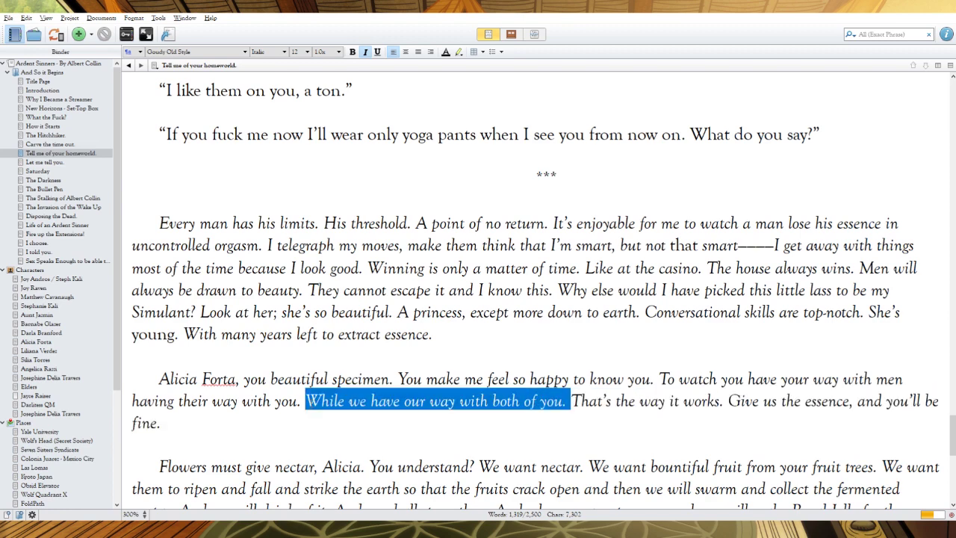
pyautogui.press('BackSpace')
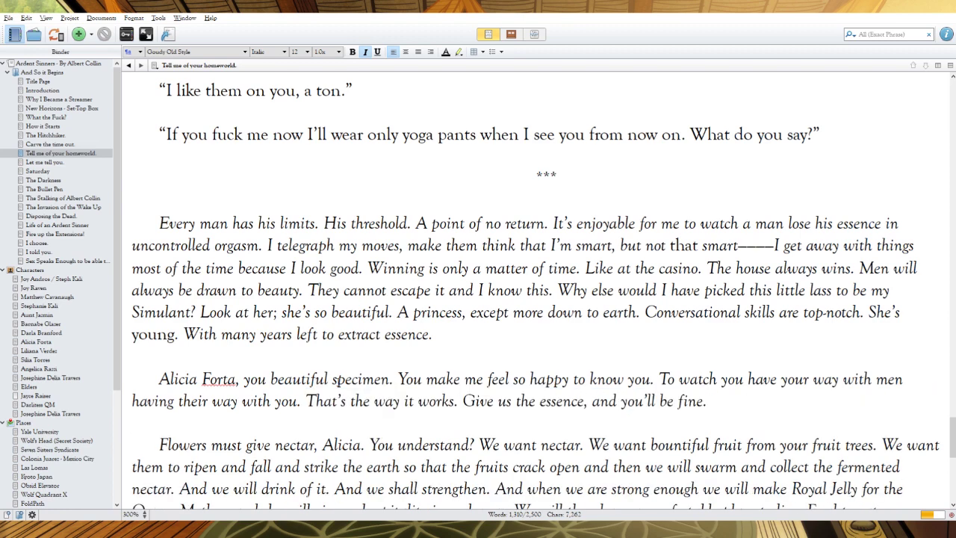
pyautogui.press('BackSpace')
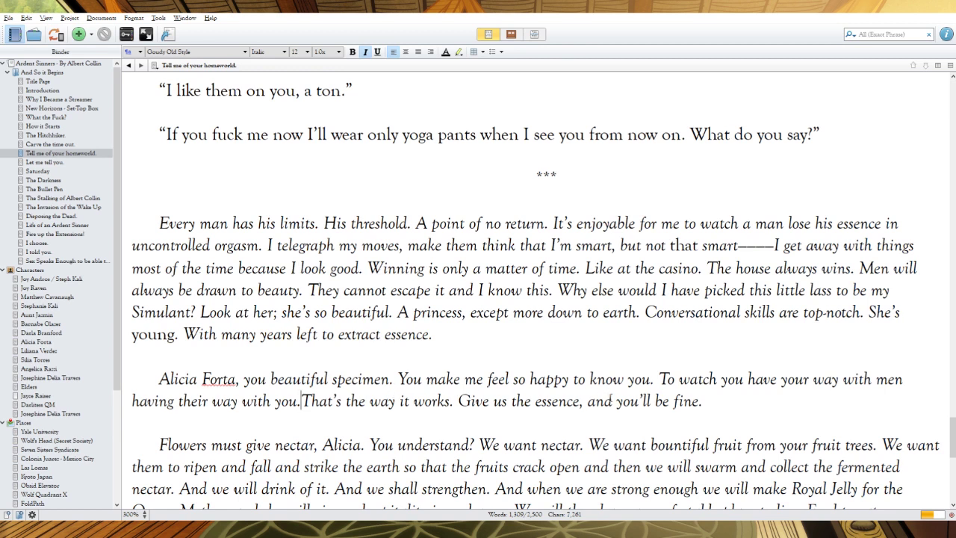
pyautogui.moveTo(618, 402); pyautogui.dragTo(580, 402)
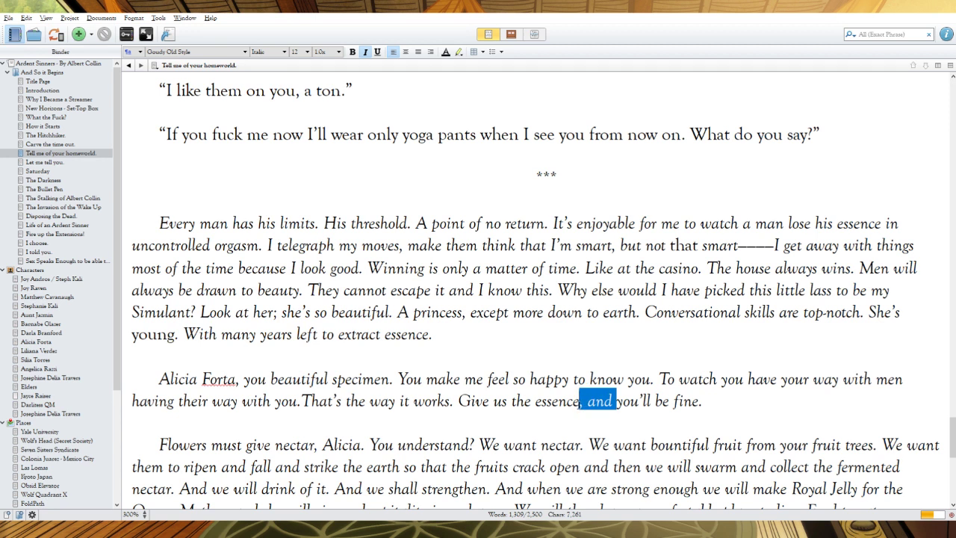
pyautogui.write('————')
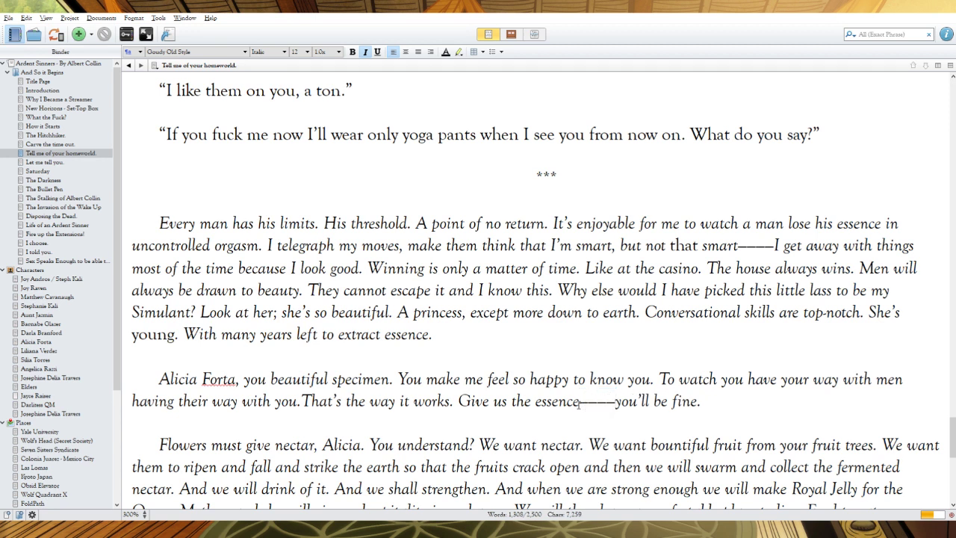
# In the "Flowers" paragraph, delete "must" before "give nectar" and replace "nectar" after "fermented" with "juices"
pyautogui.scroll(-3, 635, 372)
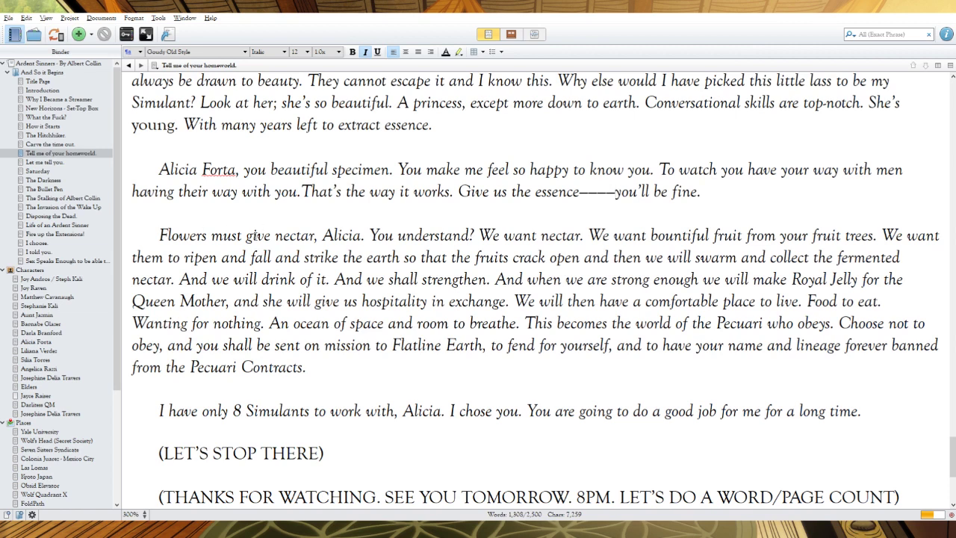
pyautogui.press('BackSpace')
pyautogui.press('BackSpace')
pyautogui.press('BackSpace')
pyautogui.press('BackSpace')
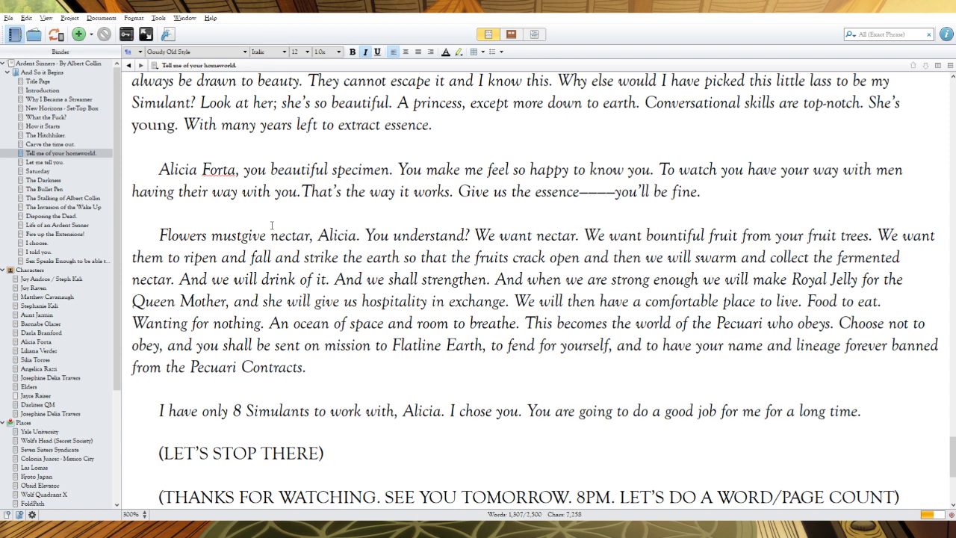
pyautogui.press('BackSpace')
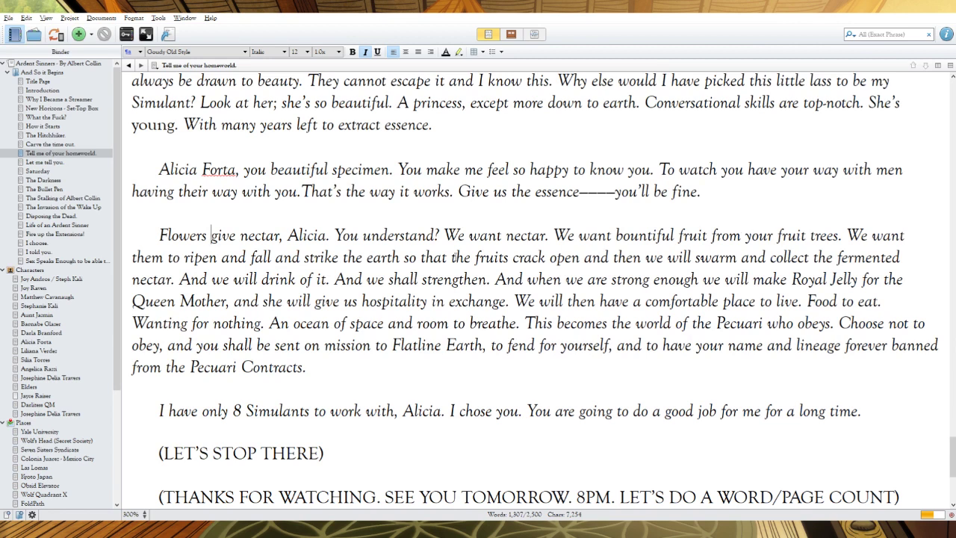
pyautogui.moveTo(173, 278); pyautogui.dragTo(132, 278)
pyautogui.write('juices')
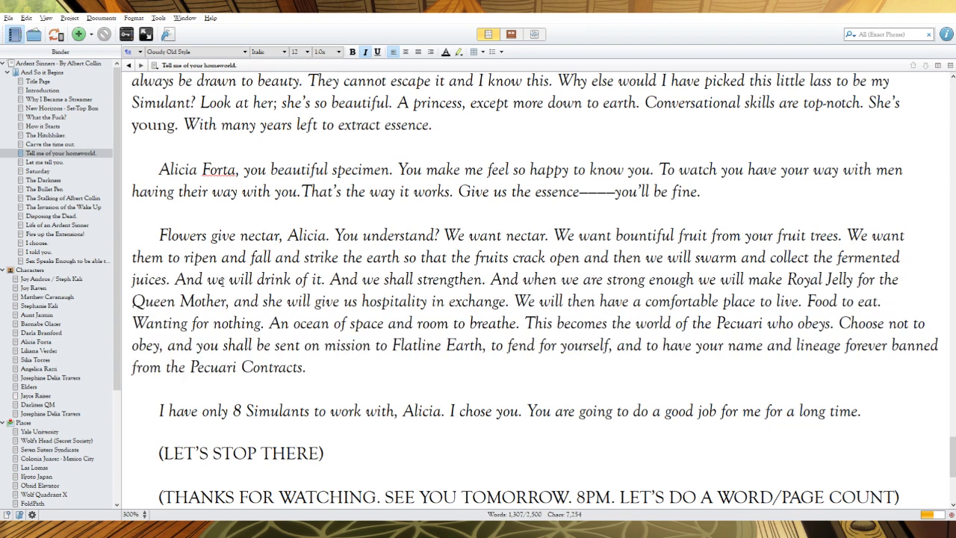
# Shorten "And we will drink of it" to "We drink of it"
pyautogui.moveTo(225, 279); pyautogui.dragTo(175, 278)
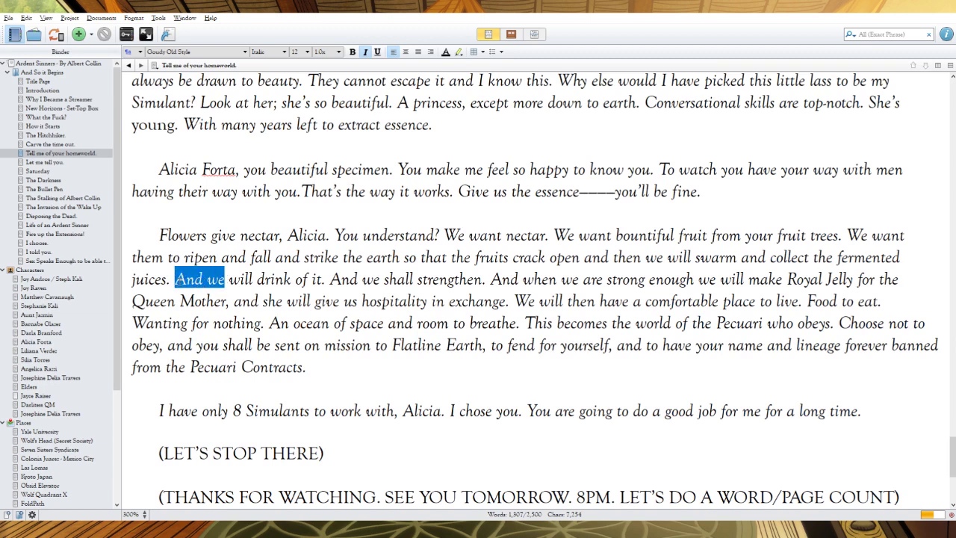
pyautogui.write('W')
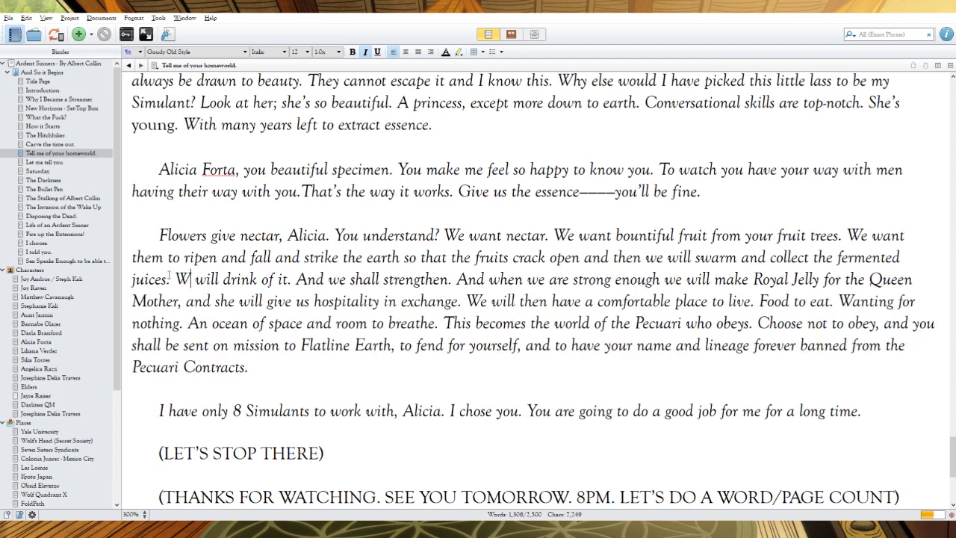
pyautogui.write('e')
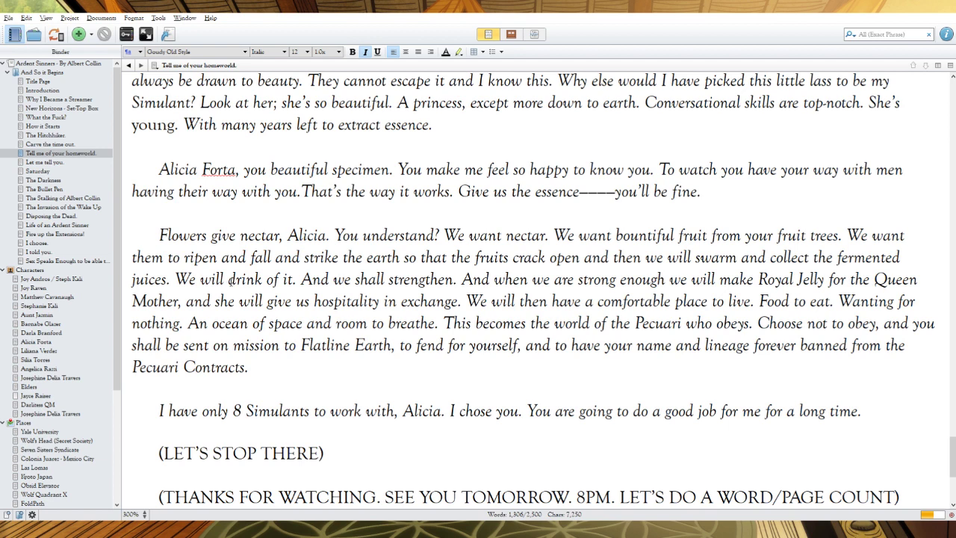
pyautogui.press('BackSpace')
pyautogui.press('BackSpace')
pyautogui.press('BackSpace')
pyautogui.press('BackSpace')
pyautogui.press('BackSpace')
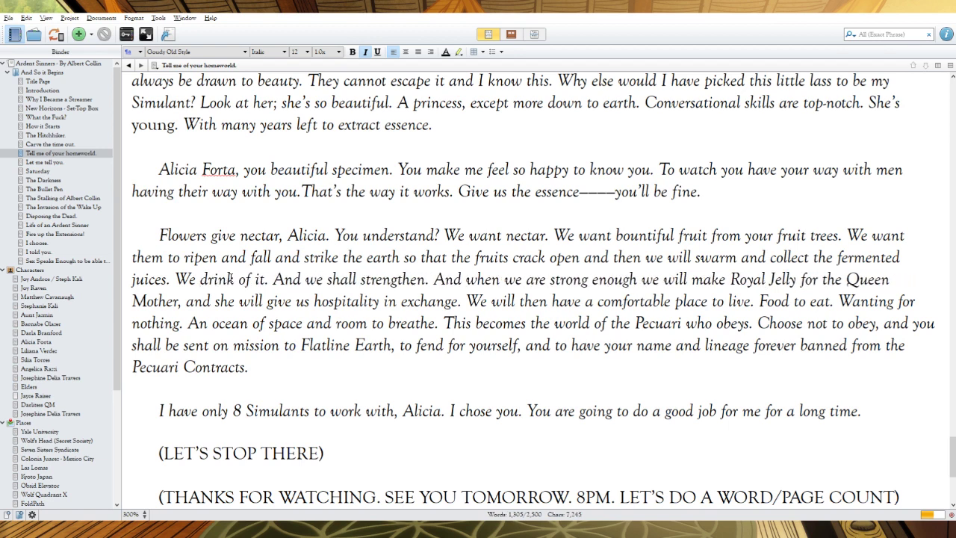
# Delete "of" in the "Flowers" paragraph so the sentence reads "We drink it."
pyautogui.click(254, 278)
pyautogui.press('BackSpace')
pyautogui.press('BackSpace')
pyautogui.press('BackSpace')
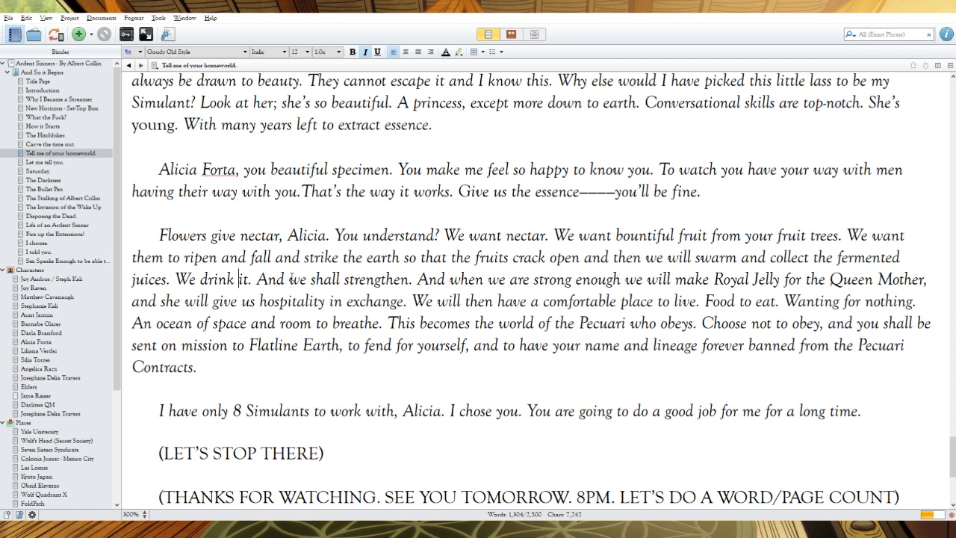
# Delete "shall" so the following sentence reads "And we strengthen."
pyautogui.click(350, 279)
pyautogui.press('BackSpace')
pyautogui.press('BackSpace')
pyautogui.press('BackSpace')
pyautogui.press('BackSpace')
pyautogui.press('BackSpace')
pyautogui.press('BackSpace')
pyautogui.press('BackSpace')
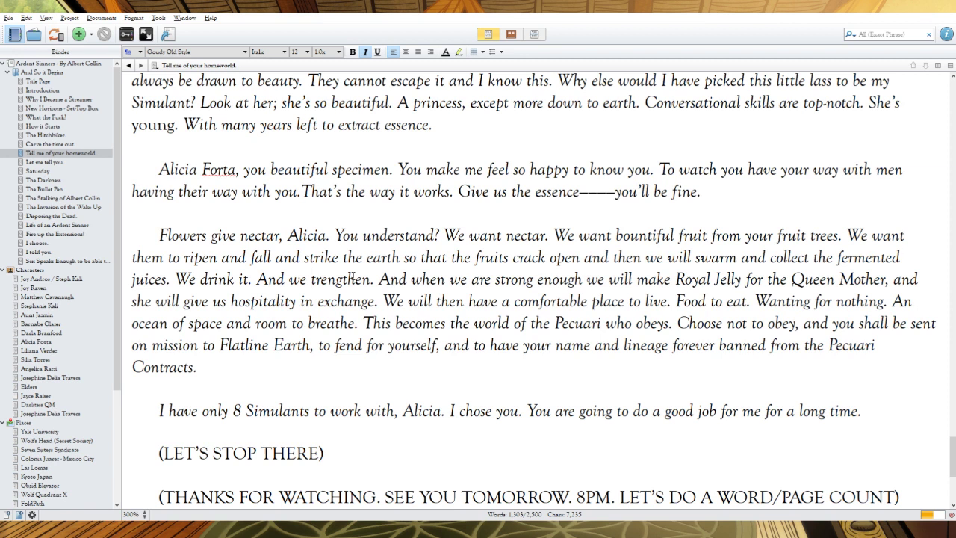
pyautogui.write('s')
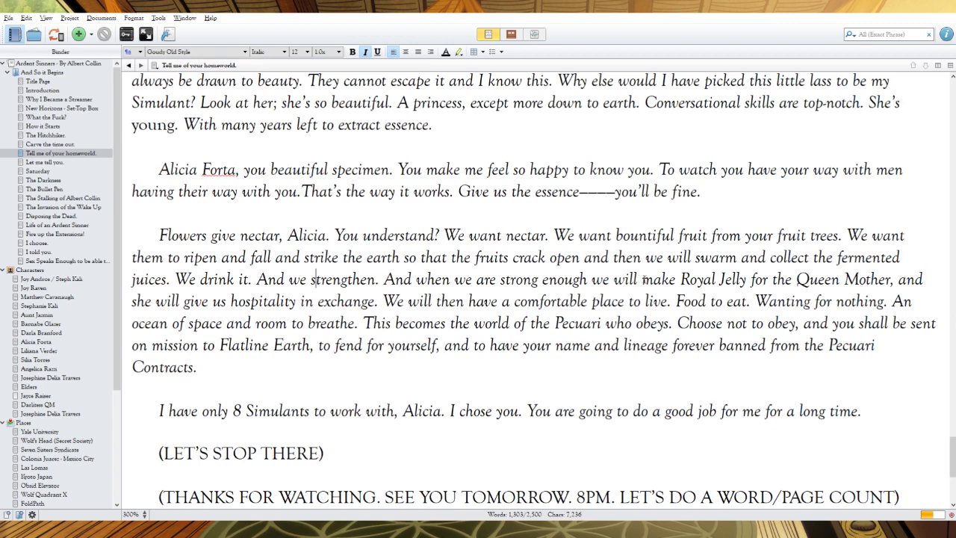
# Delete "will" before "make Royal Jelly" and replace "will give" before "us hospitality" with "gives"
pyautogui.moveTo(642, 278); pyautogui.dragTo(614, 279)
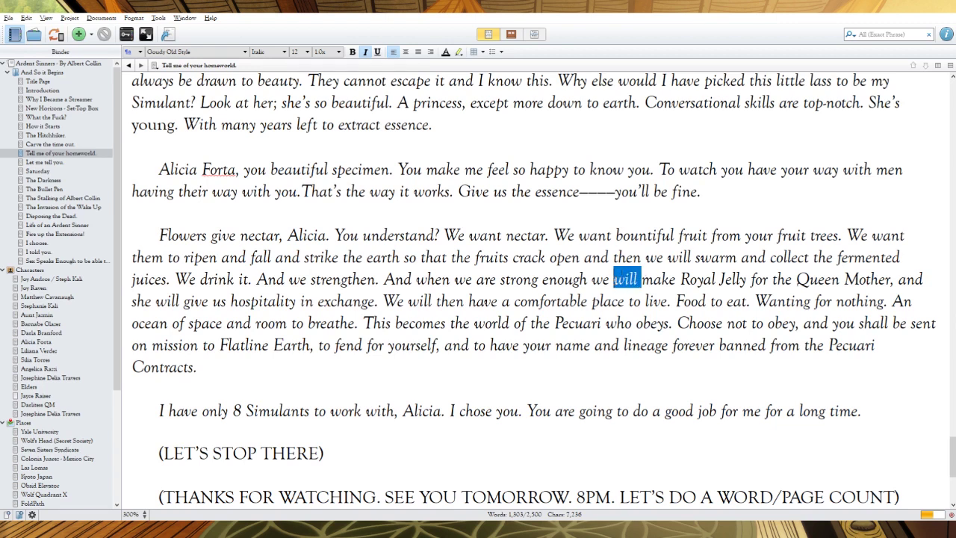
pyautogui.press('BackSpace')
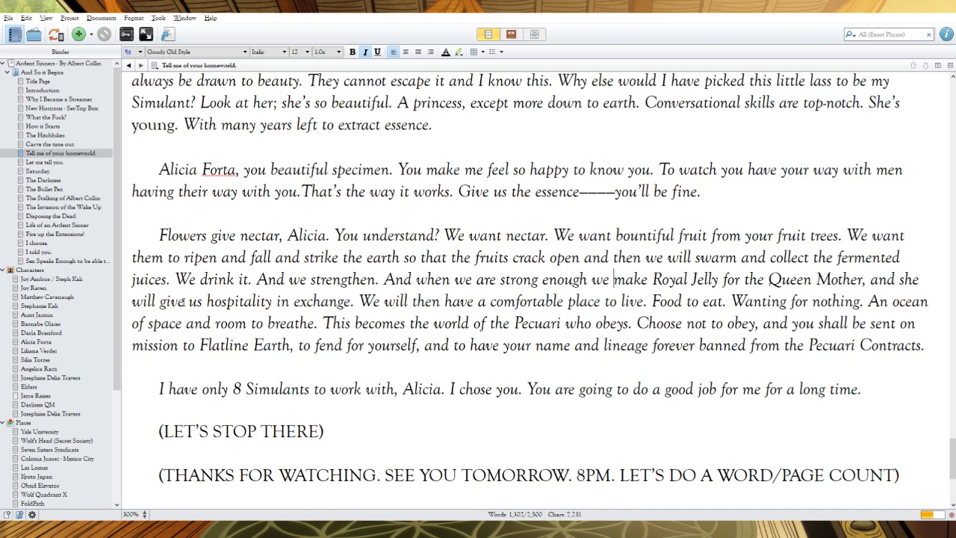
pyautogui.moveTo(185, 301); pyautogui.dragTo(131, 301)
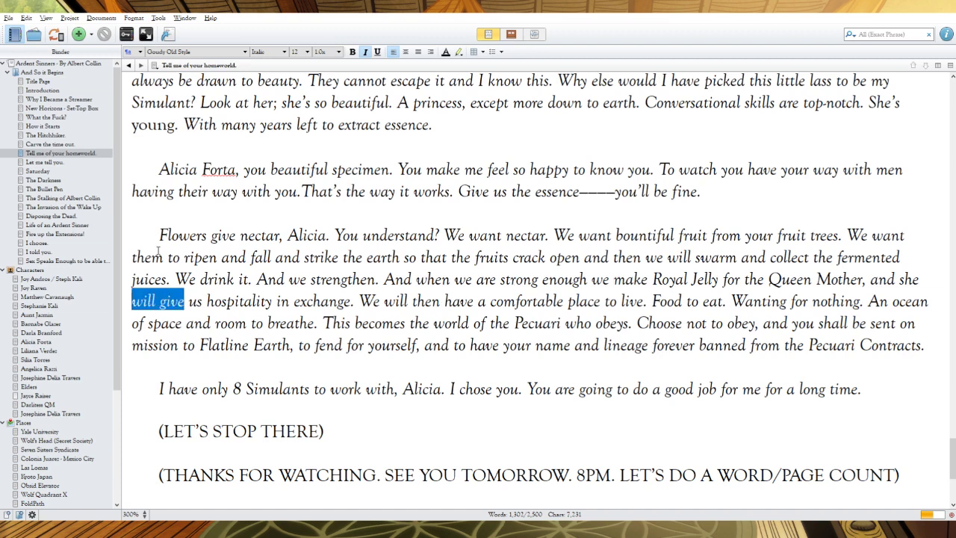
pyautogui.write('gives')
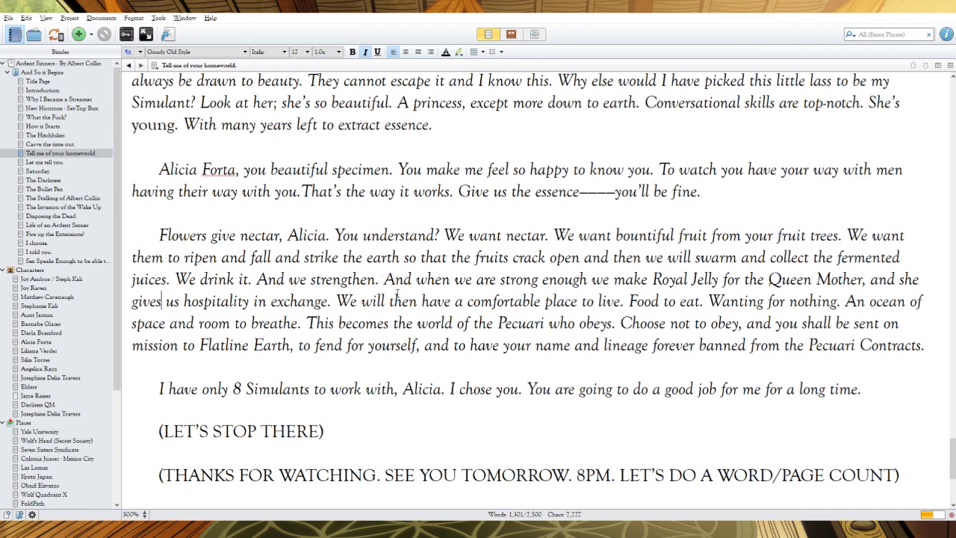
# Replace "We will then have" before "a comfortable place to live" with "That earns us"
pyautogui.moveTo(451, 301); pyautogui.dragTo(336, 301)
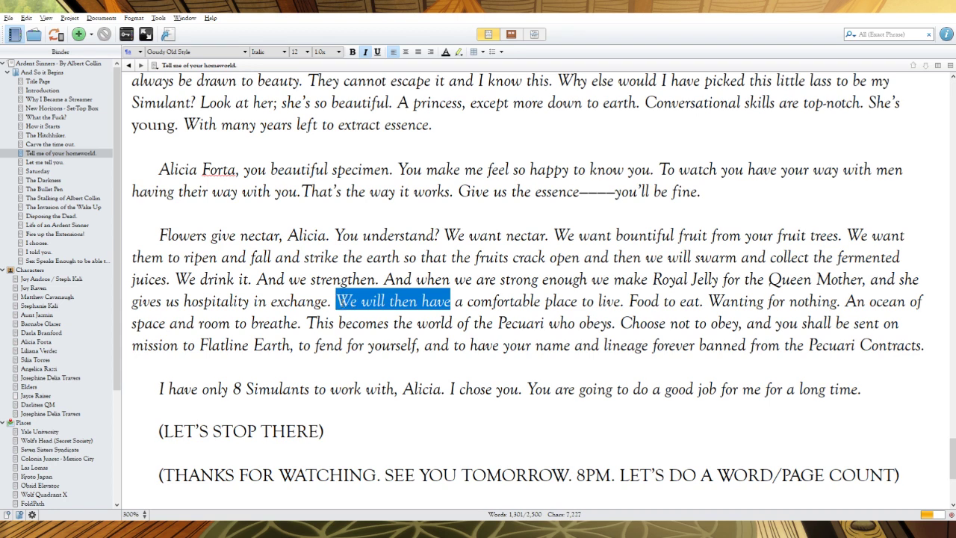
pyautogui.write('That')
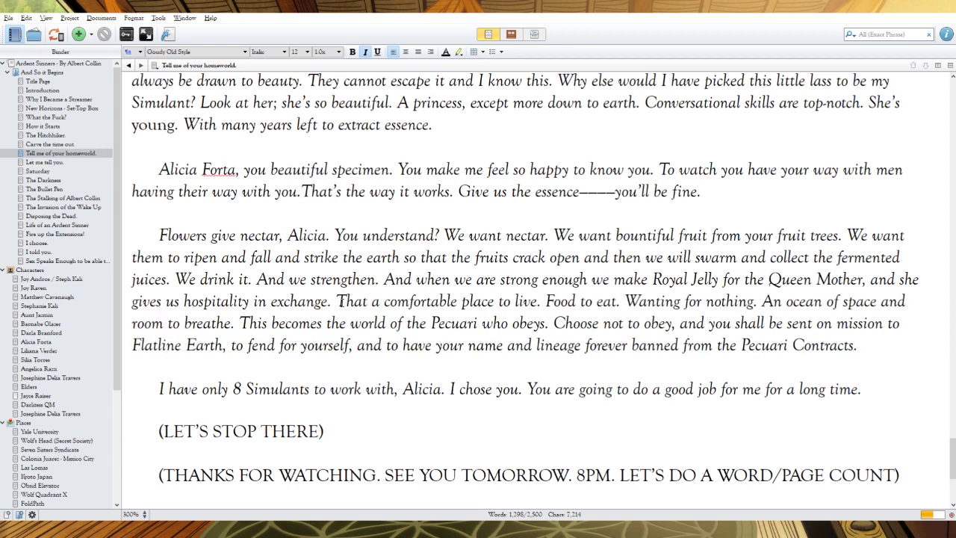
pyautogui.write(' earns')
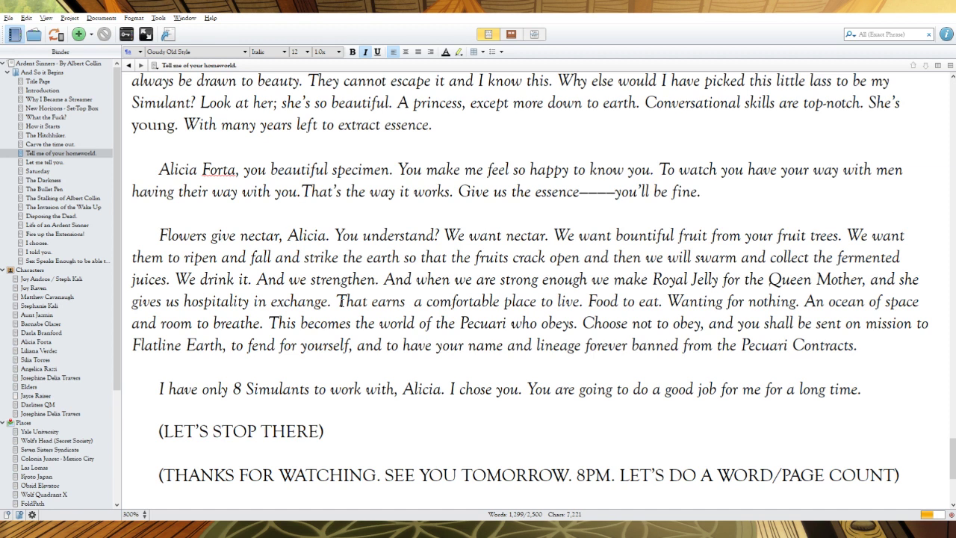
pyautogui.write(' us')
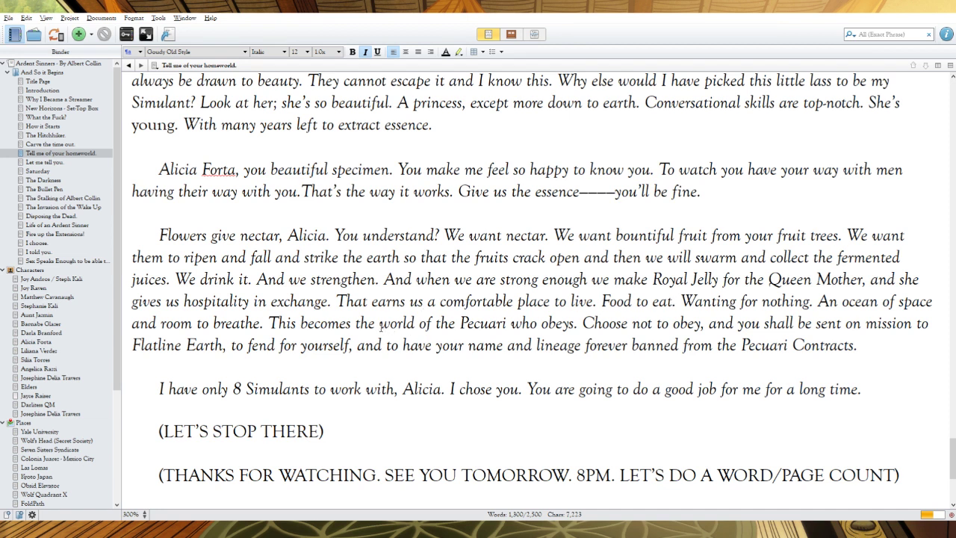
# Replace "This becomes the" before "world of the Pecuari who obeys" with "That's the"
pyautogui.moveTo(376, 326); pyautogui.dragTo(268, 326)
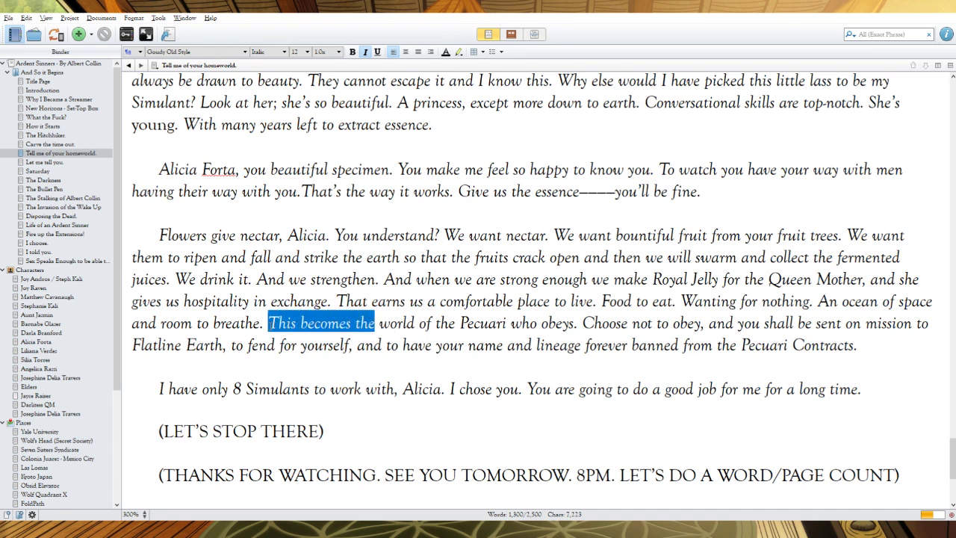
pyautogui.write('T')
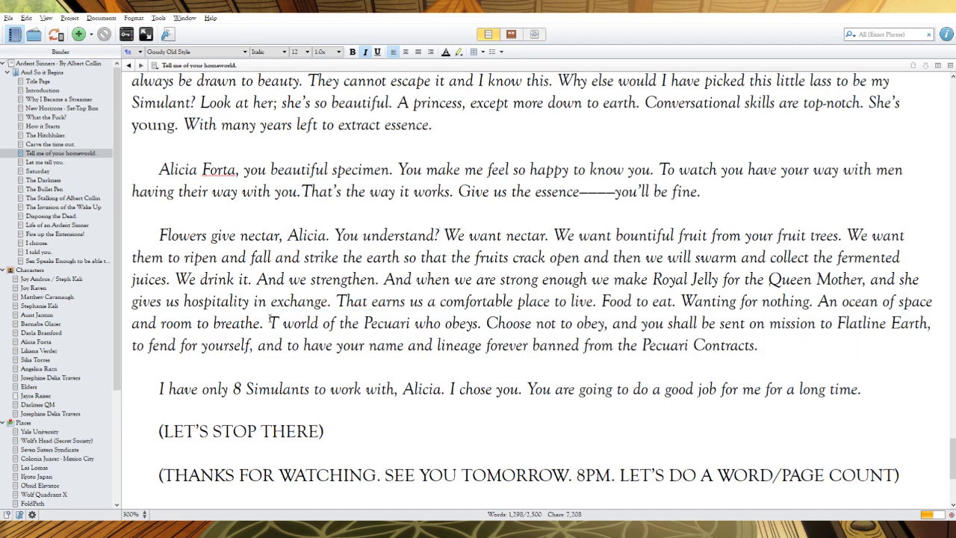
pyautogui.write('hat')
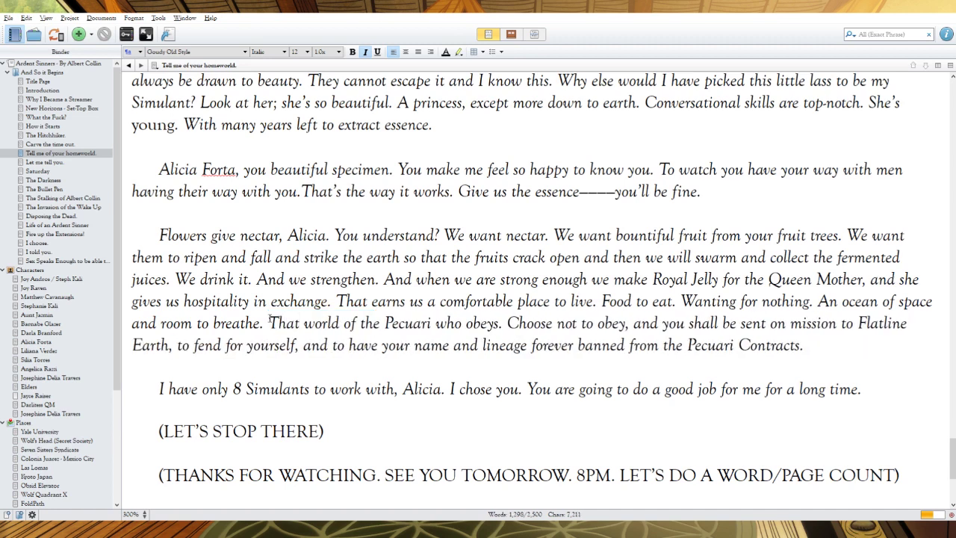
pyautogui.write("'s")
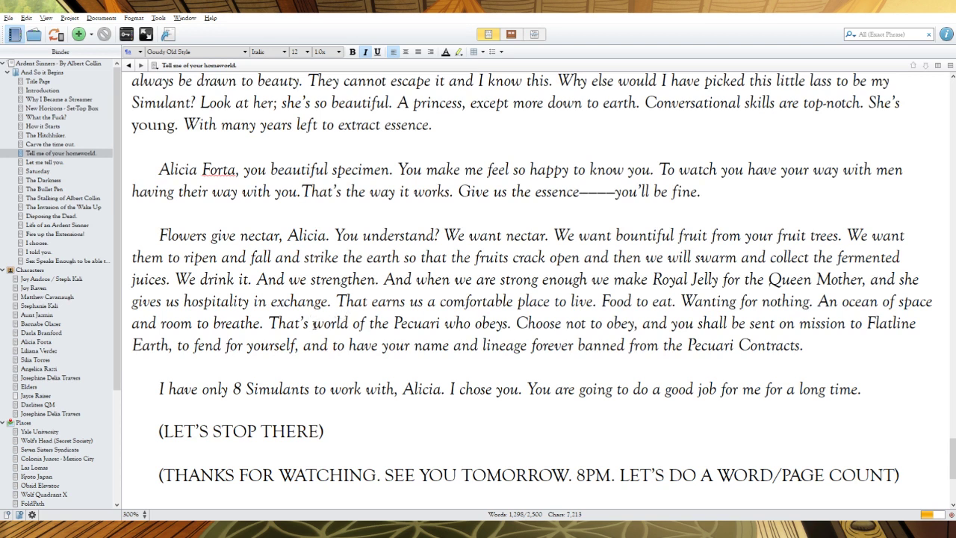
pyautogui.write('the')
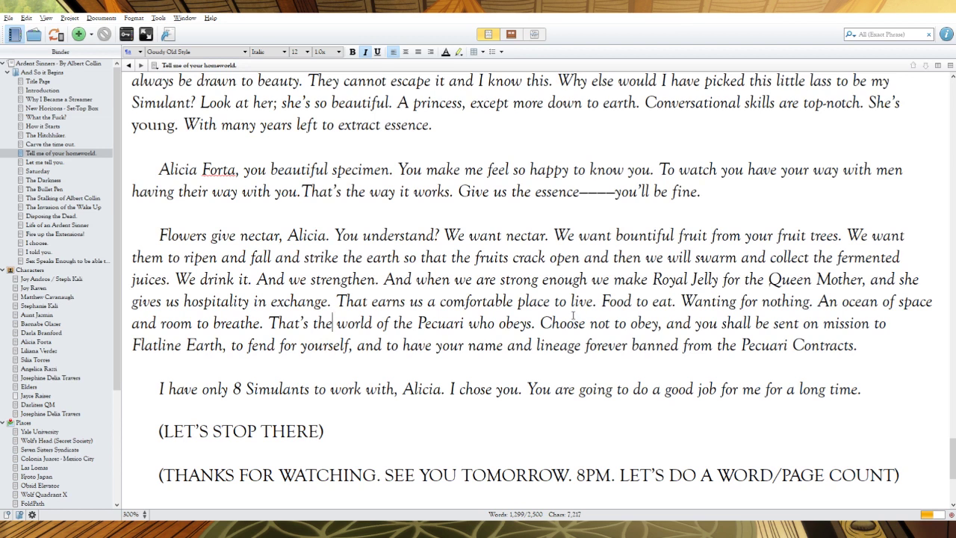
# Replace "yourself" after "to fend for" with "oneself"
pyautogui.doubleClick(349, 345)
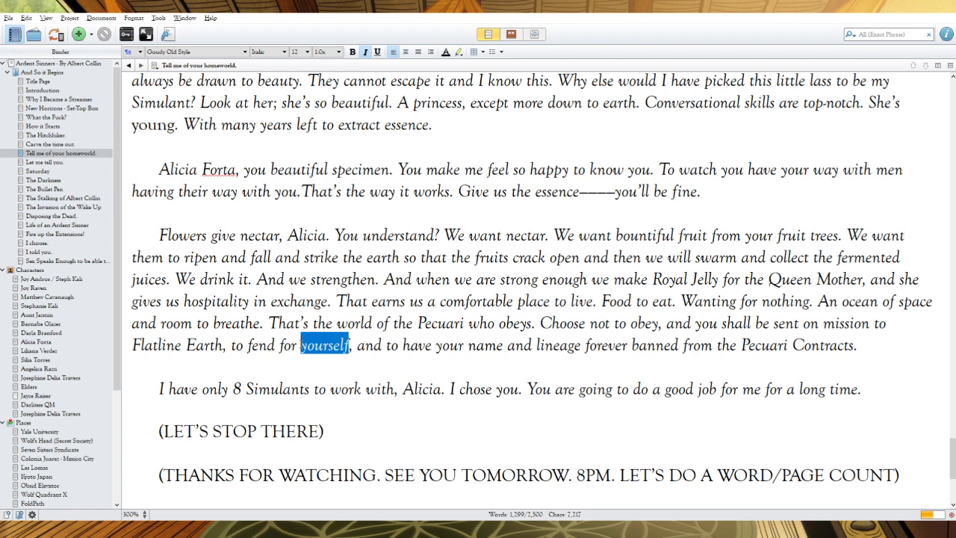
pyautogui.write('onese')
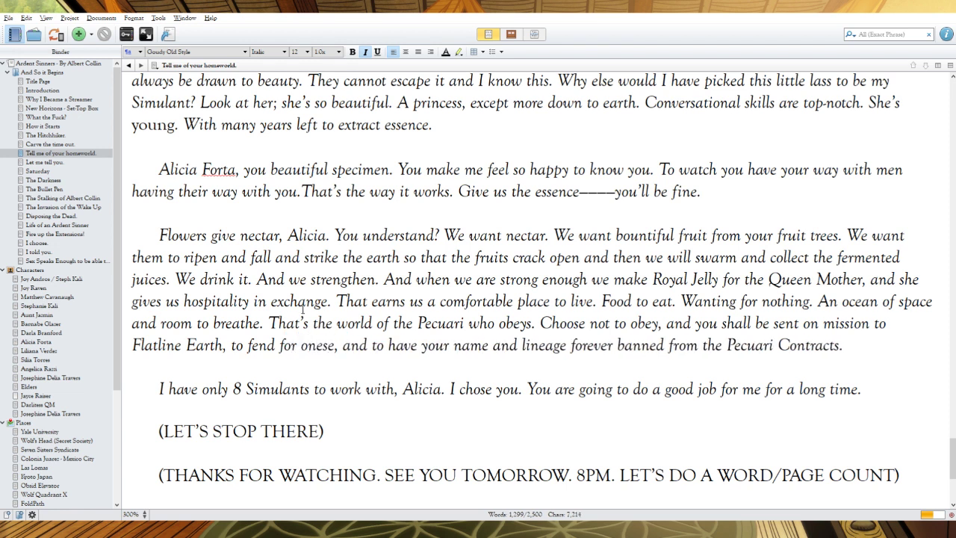
pyautogui.write('lf')
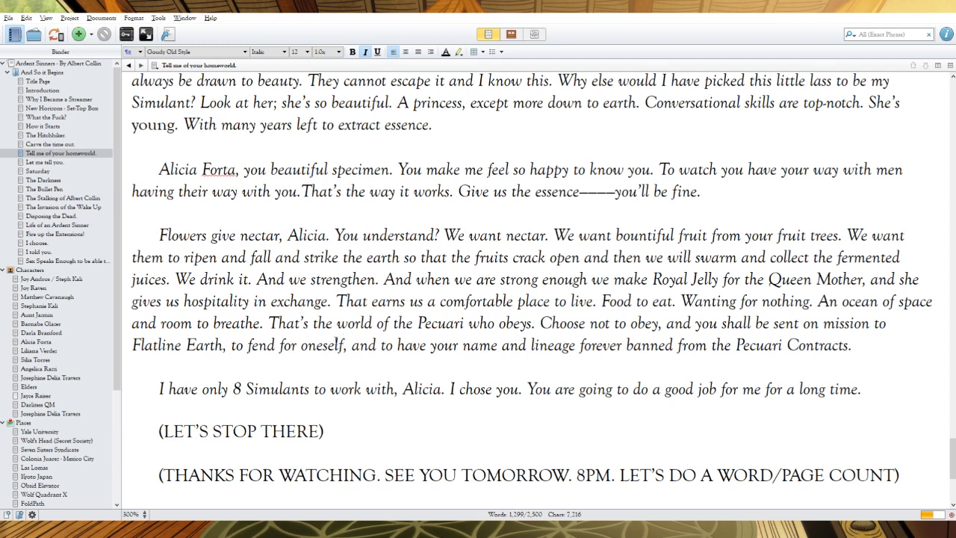
pyautogui.click(328, 345)
pyautogui.write('-')
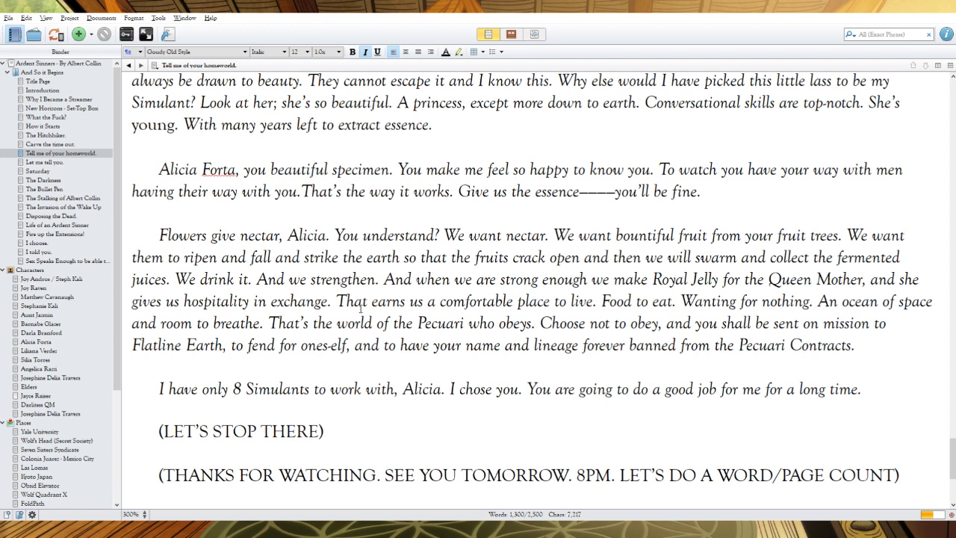
pyautogui.press('BackSpace')
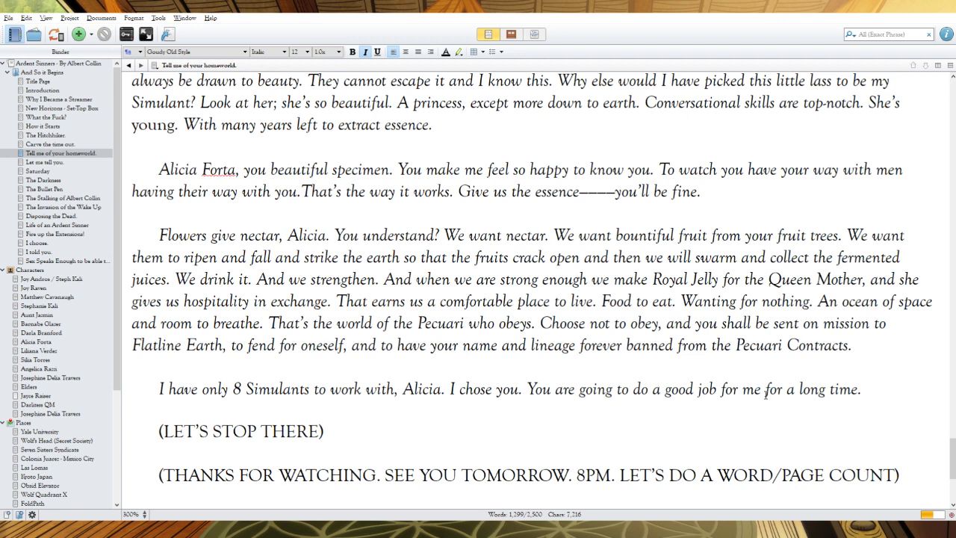
# Delete the whole paragraph beginning "I have only 8 Simulants to work with" along with its blank line
pyautogui.moveTo(867, 388); pyautogui.dragTo(151, 391)
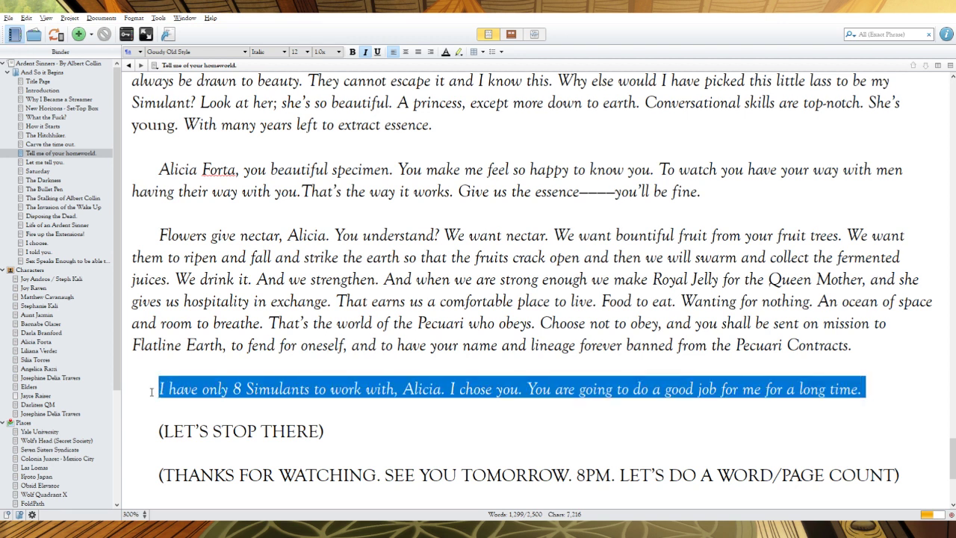
pyautogui.press('BackSpace')
pyautogui.press('BackSpace')
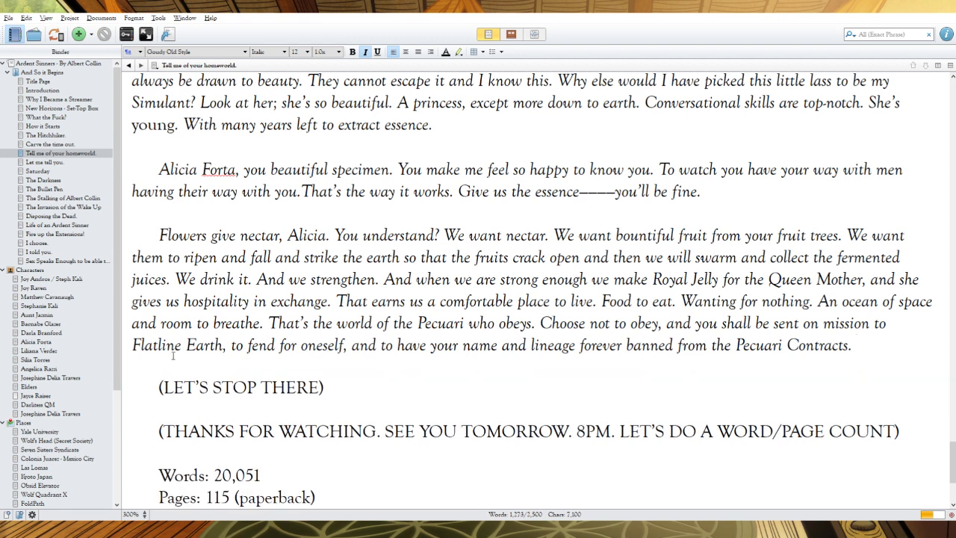
# Review the whole chapter from the opening dialogue through the scene breaks to the closing notes
pyautogui.scroll(-3, 377, 348)
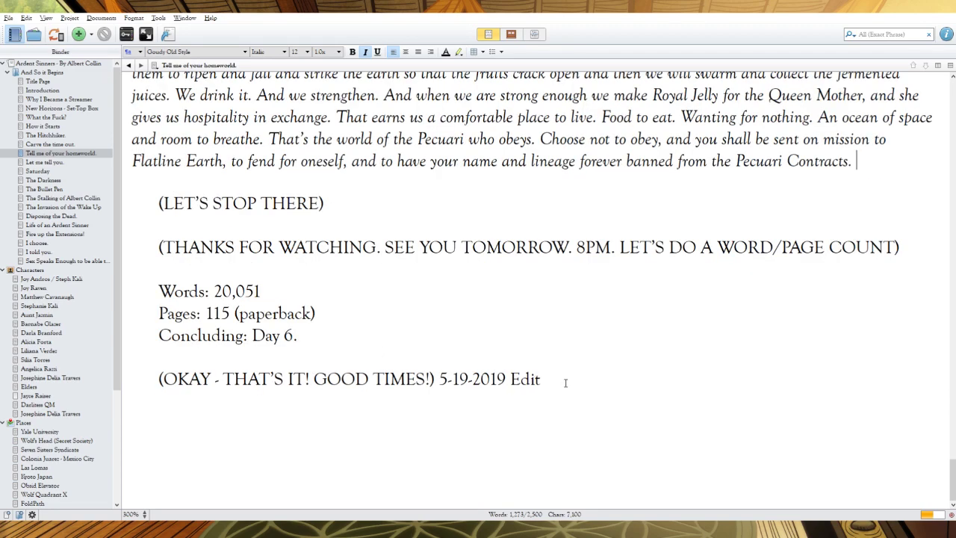
pyautogui.scroll(20, 568, 384)
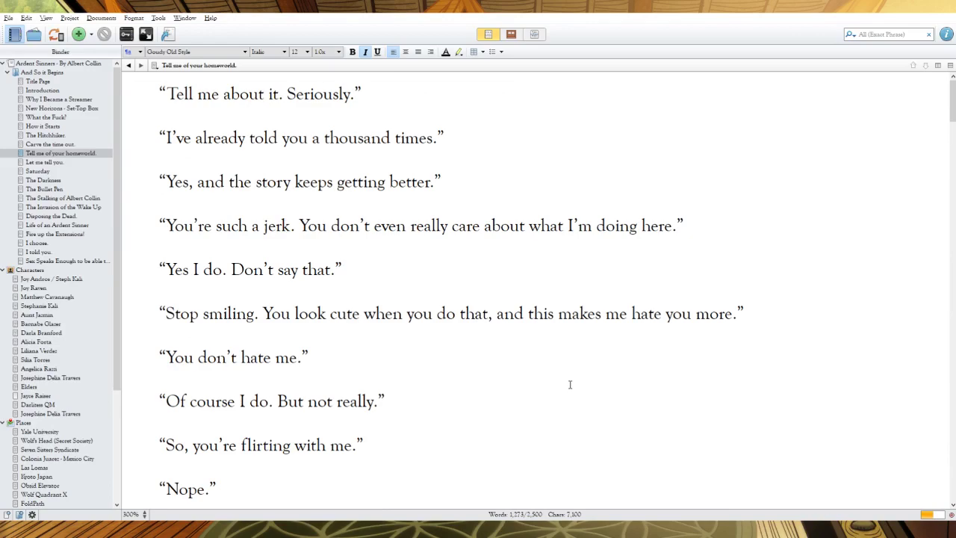
pyautogui.scroll(-20, 570, 384)
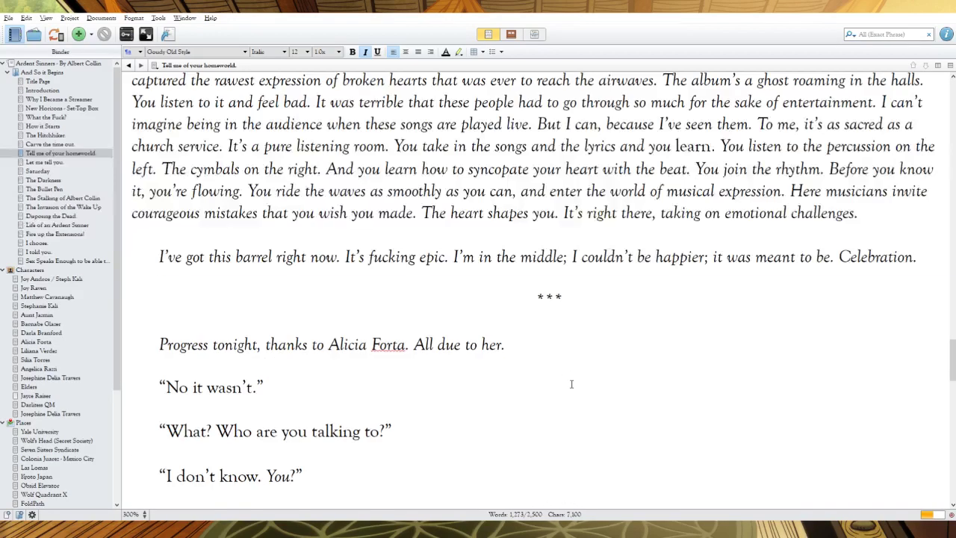
pyautogui.scroll(-15, 572, 384)
pyautogui.scroll(15, 572, 384)
pyautogui.scroll(-8, 569, 385)
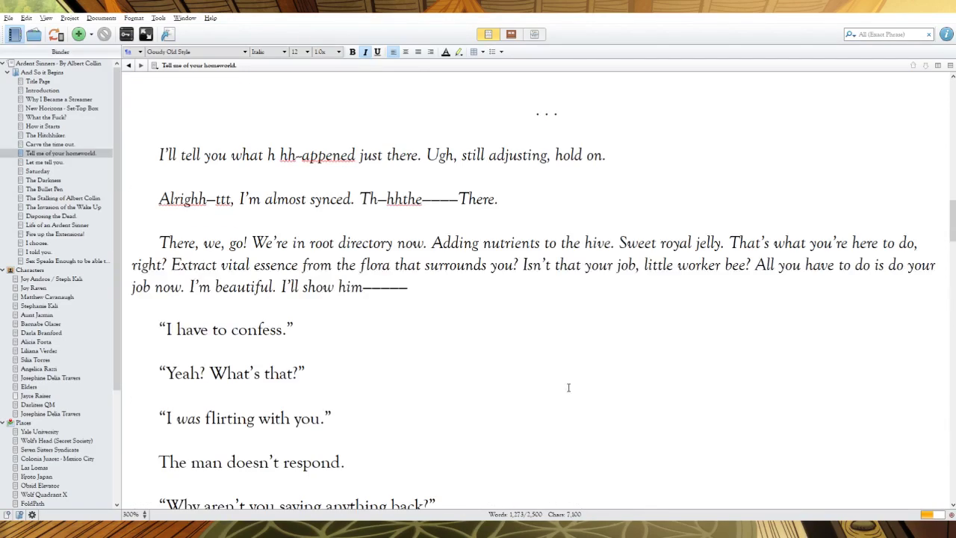
pyautogui.scroll(5, 569, 387)
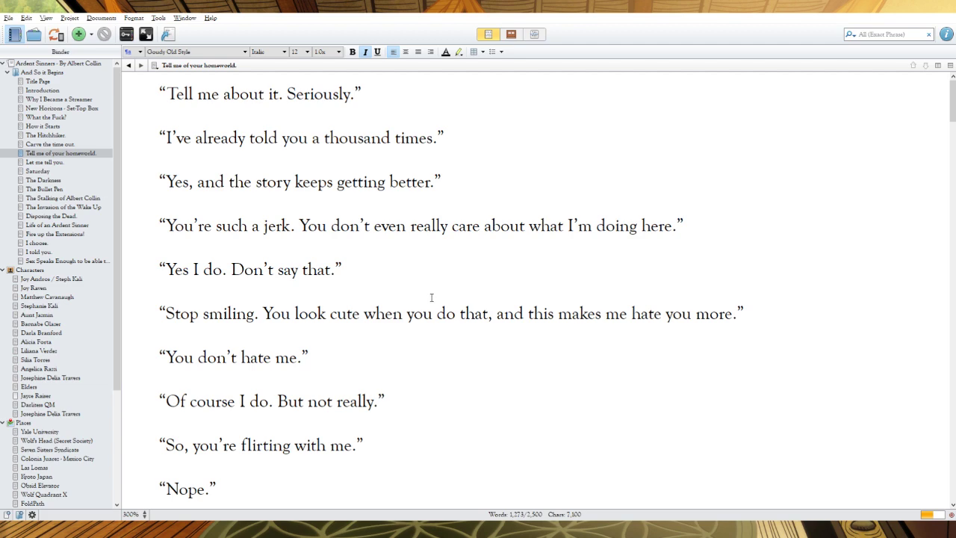
pyautogui.scroll(-10, 431, 297)
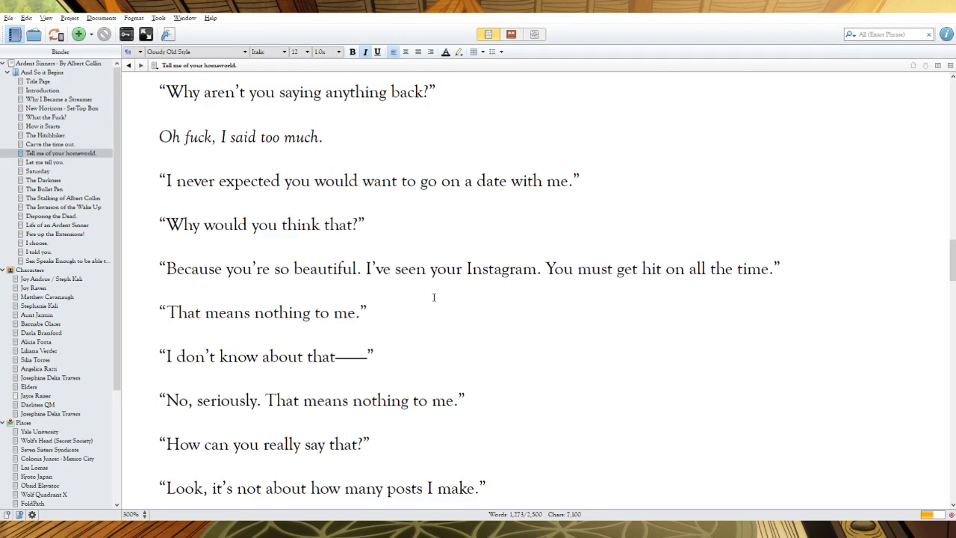
pyautogui.scroll(-5, 413, 324)
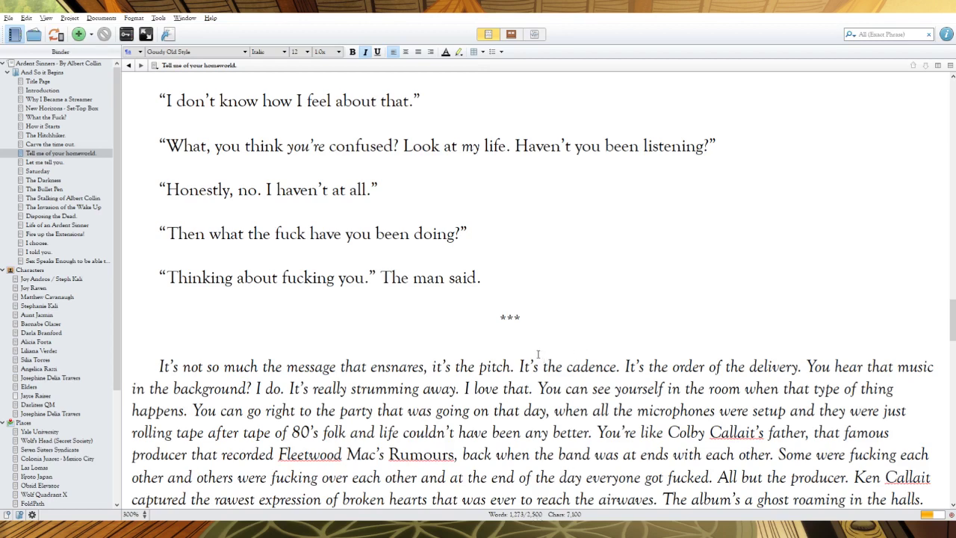
pyautogui.scroll(-5, 538, 356)
pyautogui.scroll(-15, 538, 354)
pyautogui.scroll(-3, 532, 356)
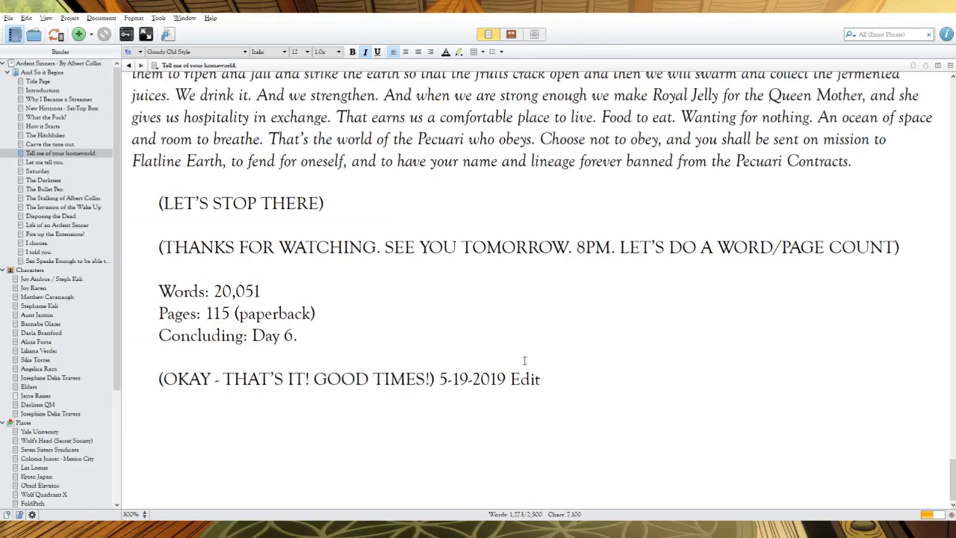
pyautogui.scroll(10, 526, 361)
pyautogui.scroll(15, 524, 363)
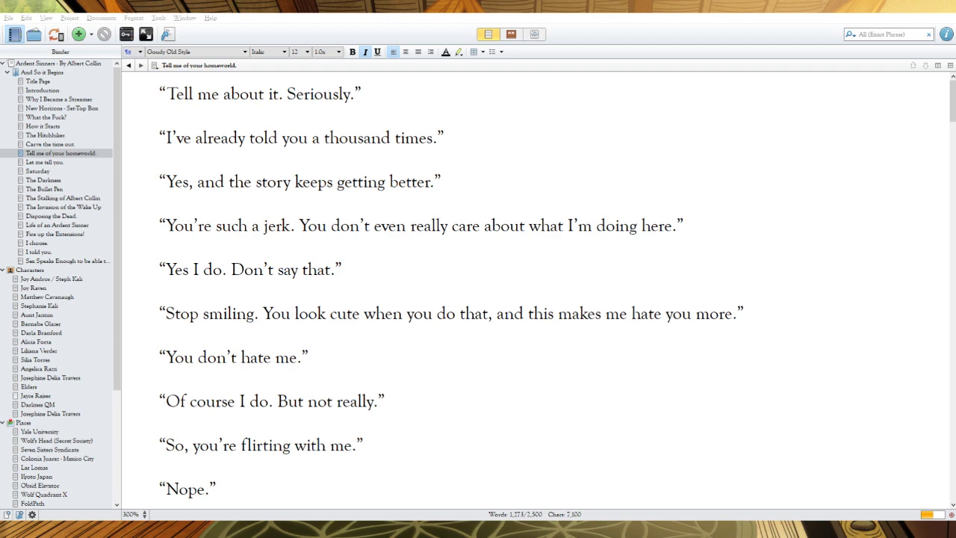
# Replace "this" with "that" before "makes me hate you more" in the "Stop smiling" line near the chapter's start
pyautogui.click(454, 441)
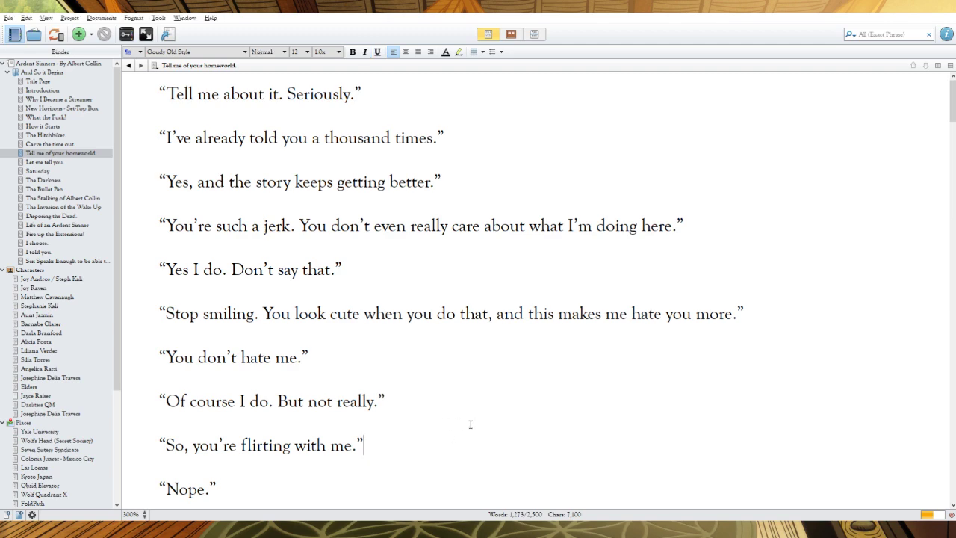
pyautogui.scroll(-10, 471, 424)
pyautogui.scroll(10, 465, 426)
pyautogui.moveTo(554, 317); pyautogui.dragTo(540, 314)
pyautogui.write('at')
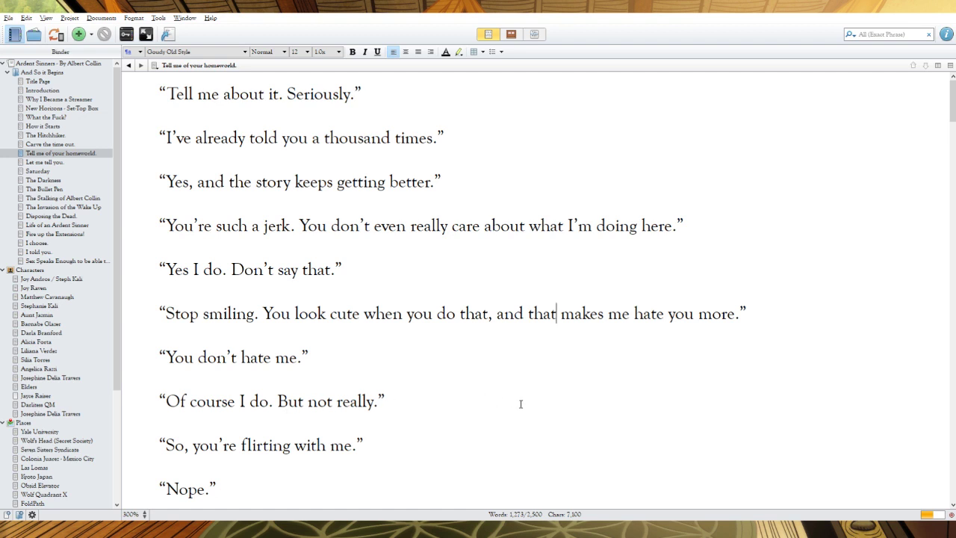
pyautogui.scroll(-3, 530, 406)
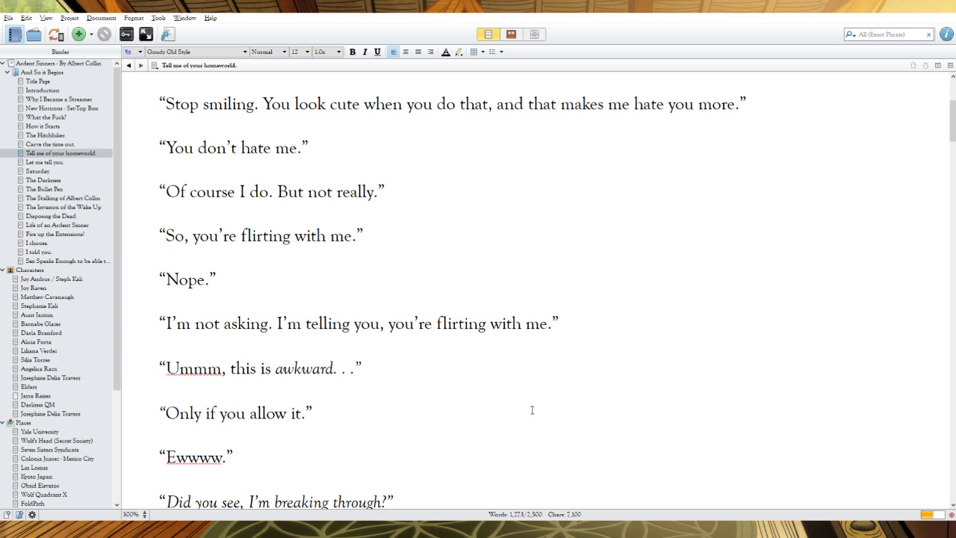
# Strip the quotation marks from the italic line "Did you see, I'm breaking through?" and join the "Almost there..." paragraph onto it
pyautogui.scroll(-3, 532, 409)
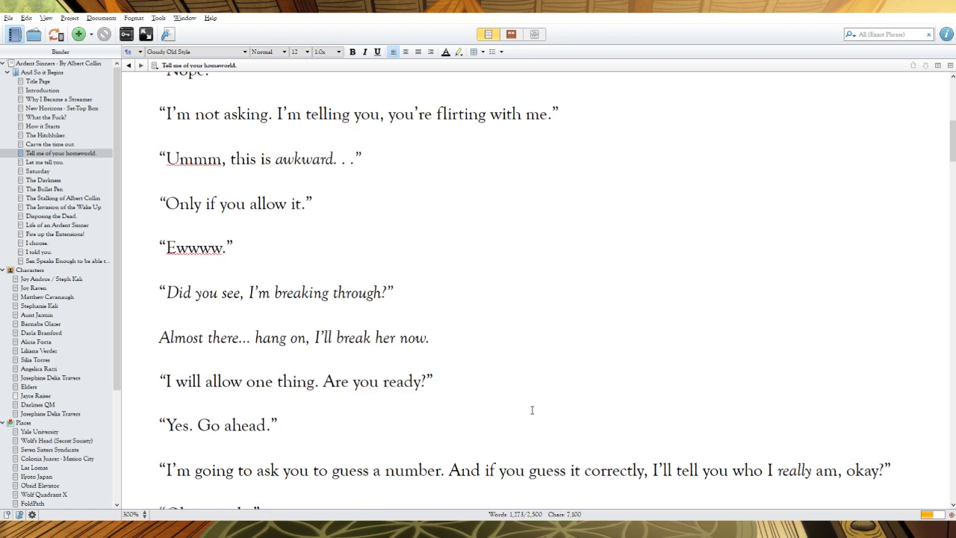
pyautogui.click(165, 292)
pyautogui.press('BackSpace')
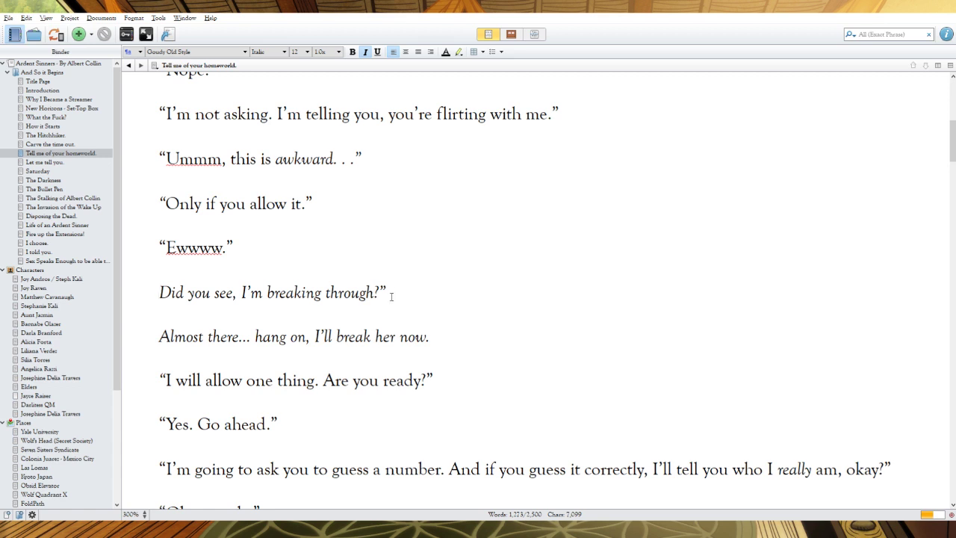
pyautogui.click(393, 287)
pyautogui.press('BackSpace')
pyautogui.click(164, 336)
pyautogui.press('BackSpace')
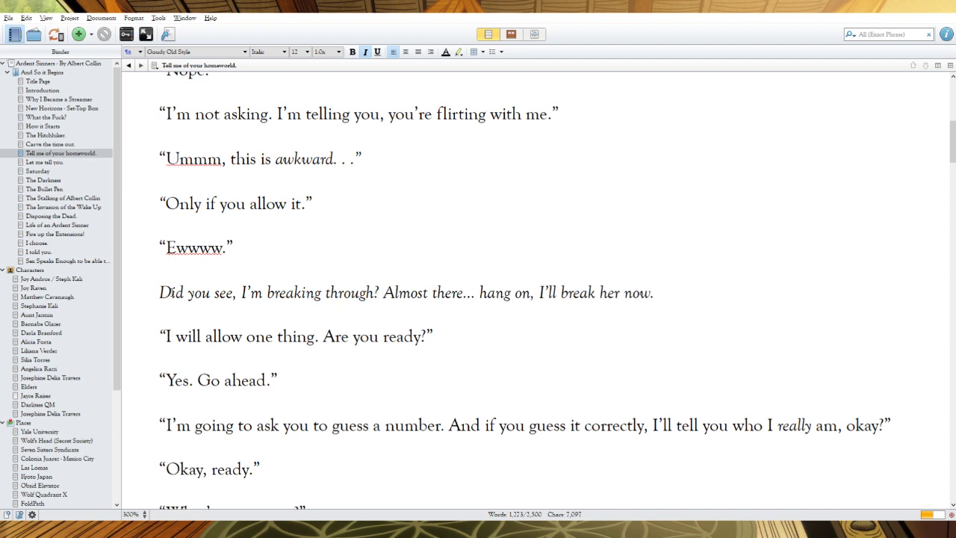
pyautogui.moveTo(160, 292); pyautogui.dragTo(678, 292)
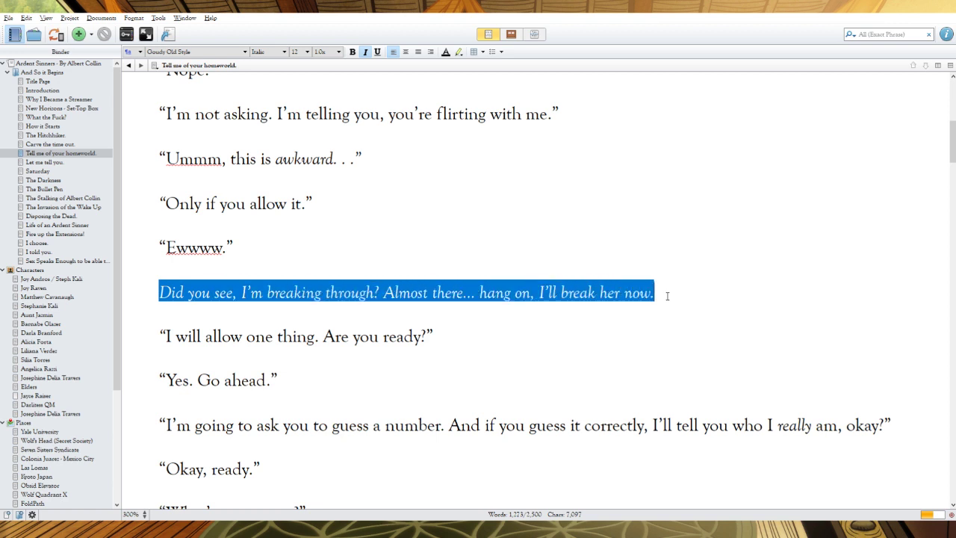
pyautogui.click(166, 336)
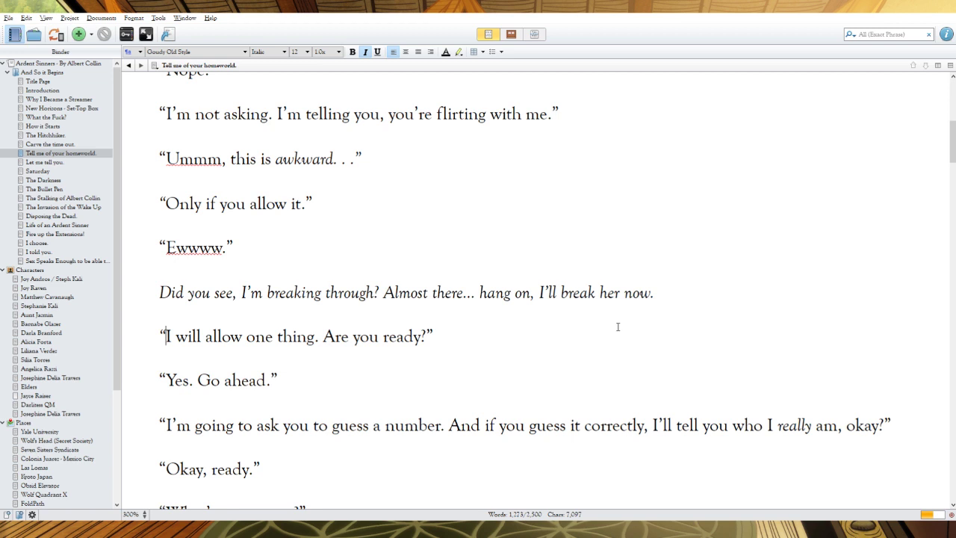
# Contract "There is" to "There's" in the "no range" dialogue line
pyautogui.scroll(-3, 618, 327)
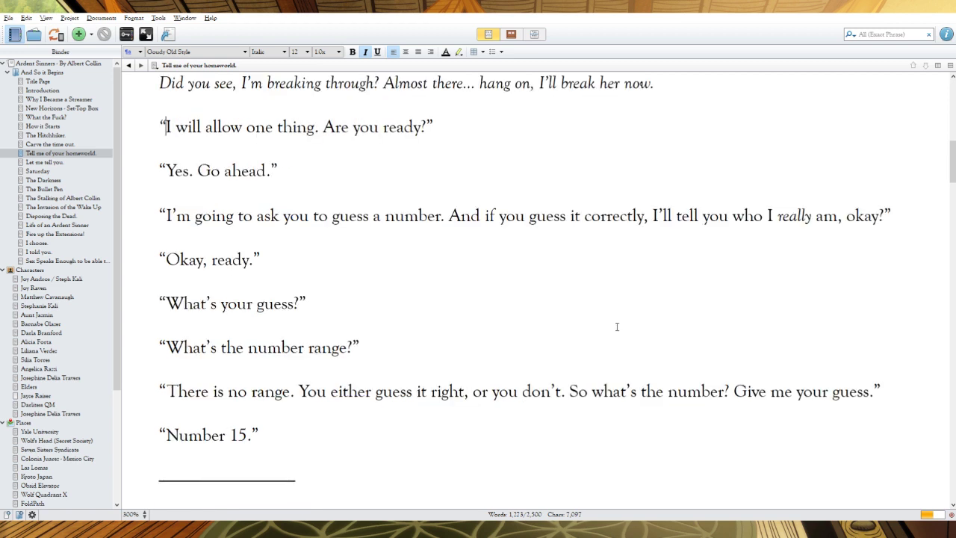
pyautogui.moveTo(223, 391); pyautogui.dragTo(209, 391)
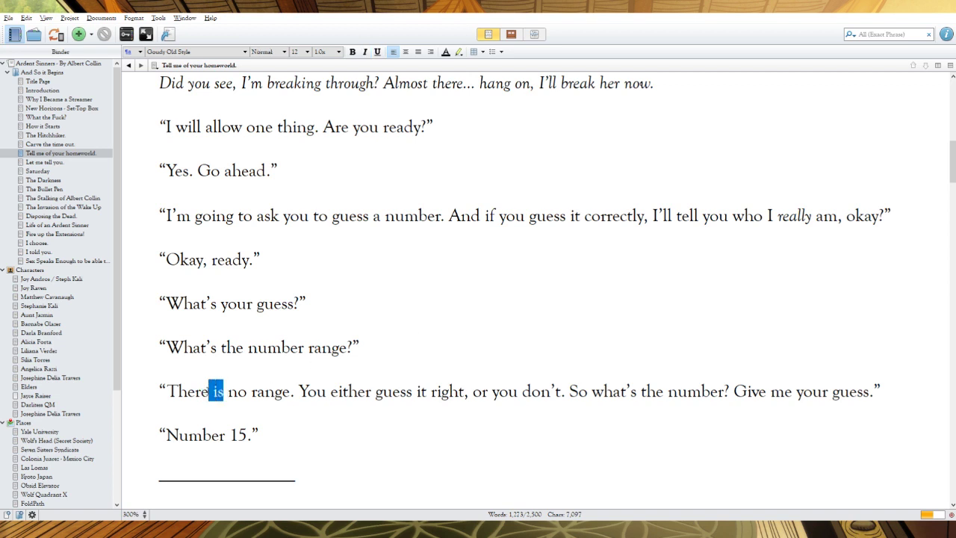
pyautogui.press('BackSpace')
pyautogui.write("'s")
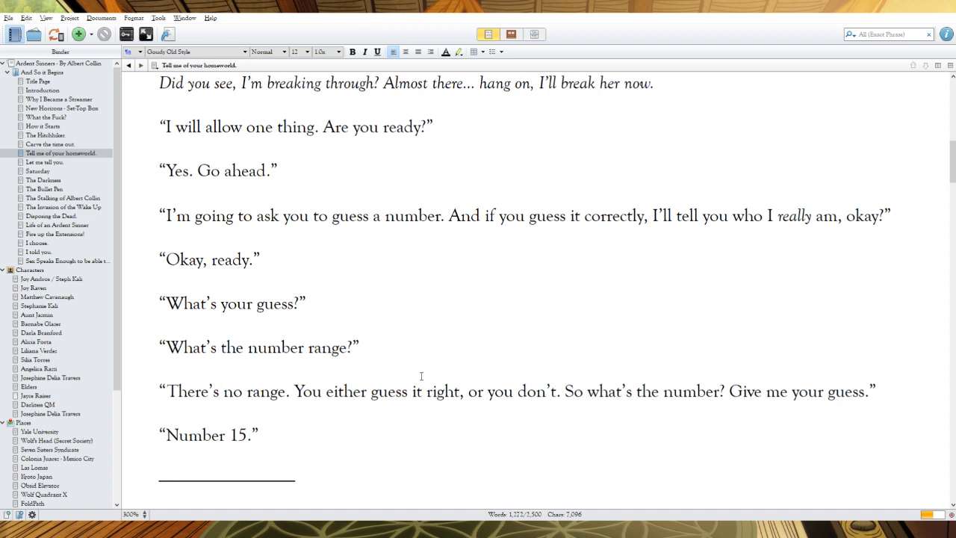
# Delete ". I'm beautiful. I'll show him" after "job now" so the italic worker bee paragraph runs straight into its closing dash
pyautogui.scroll(-6, 421, 376)
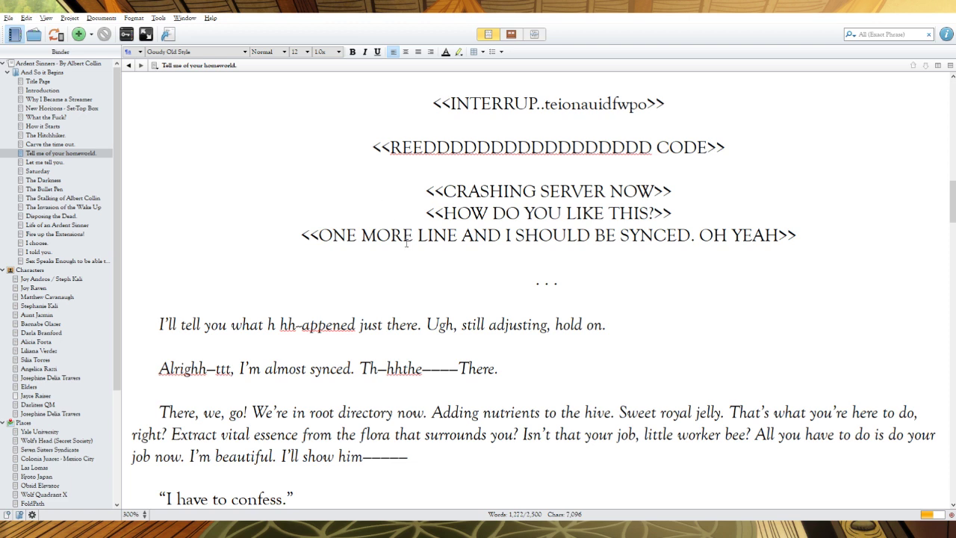
pyautogui.scroll(-5, 486, 264)
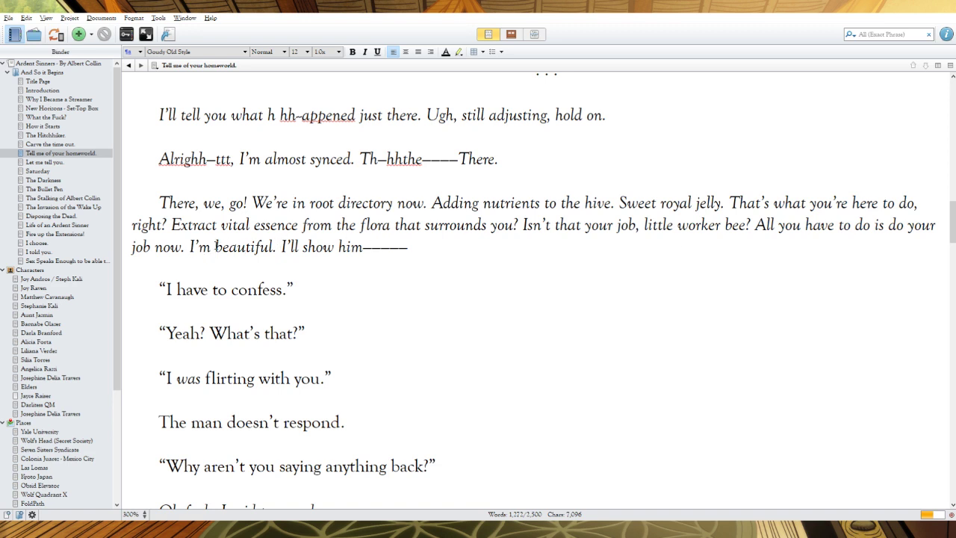
pyautogui.moveTo(216, 247); pyautogui.dragTo(189, 247)
pyautogui.hotkey('ctrl', 'i')
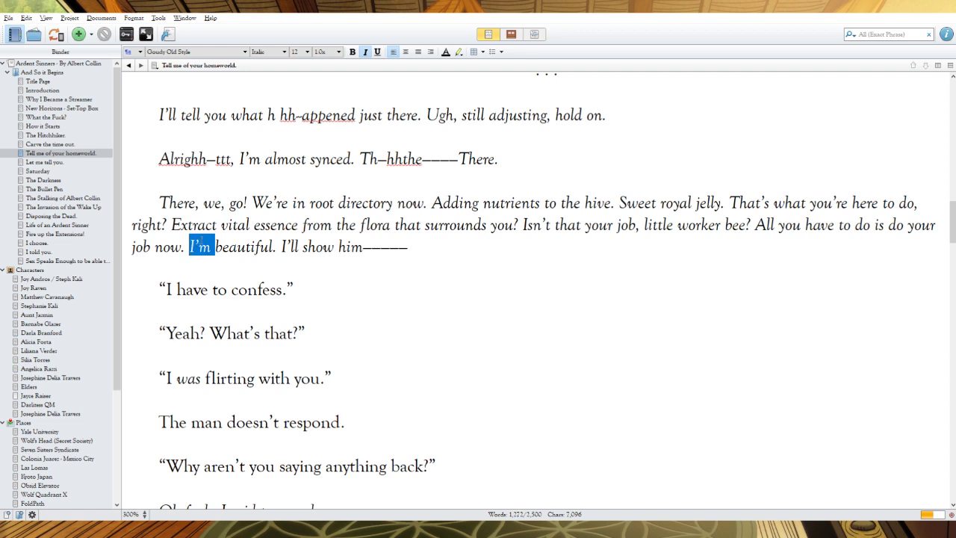
pyautogui.click(349, 247)
pyautogui.moveTo(364, 246); pyautogui.dragTo(178, 236)
pyautogui.press('BackSpace')
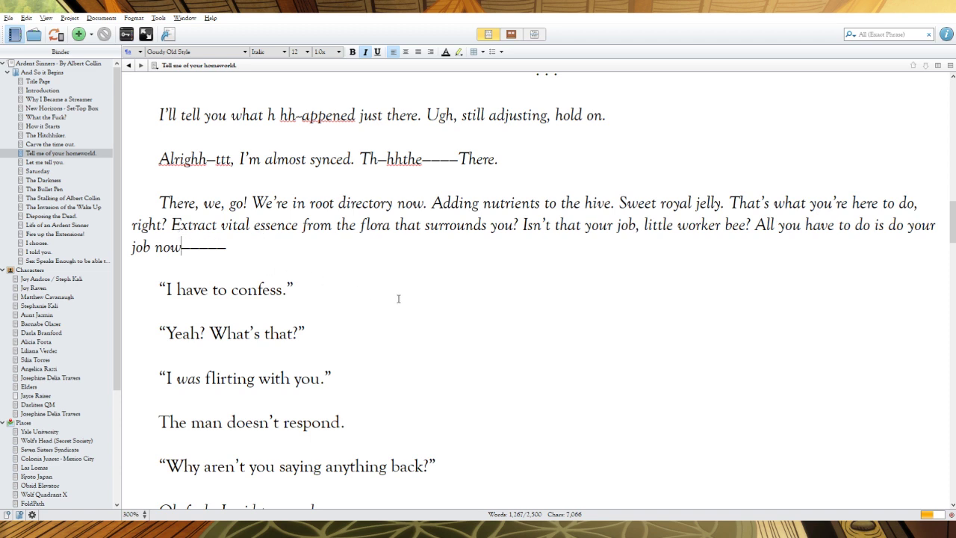
# Join the "I never expected you" dialogue onto the italic "I said too much" line, replacing the period between them with a long dash
pyautogui.scroll(-3, 400, 299)
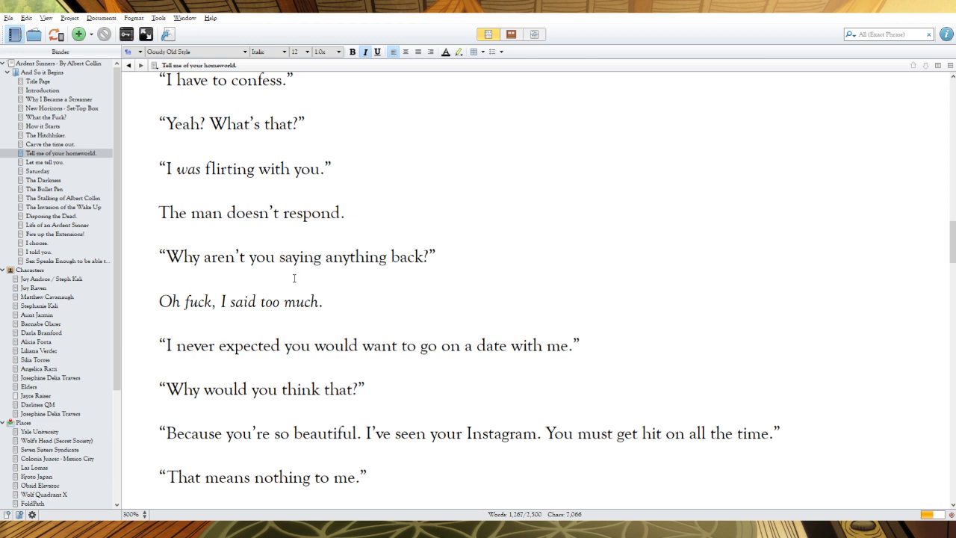
pyautogui.click(153, 345)
pyautogui.press('BackSpace')
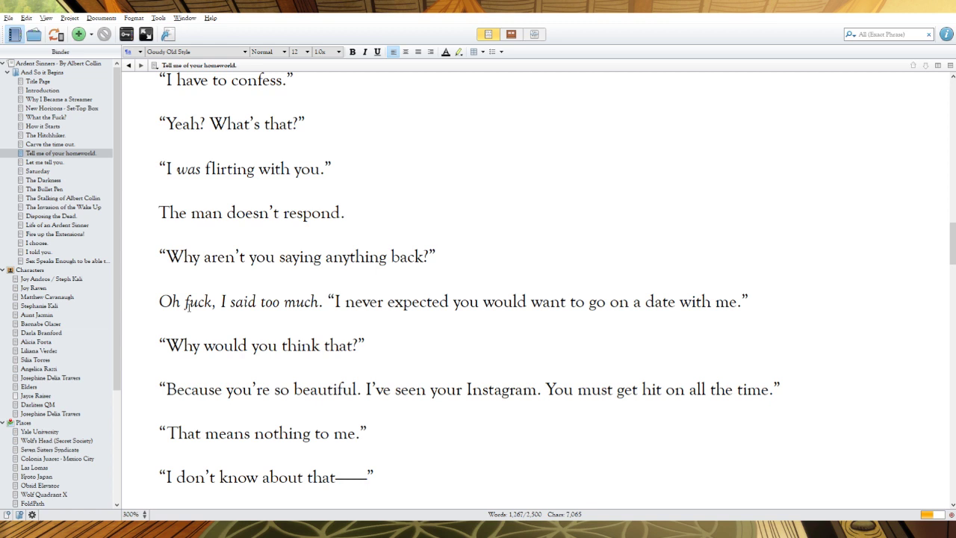
pyautogui.press('BackSpace')
pyautogui.press('BackSpace')
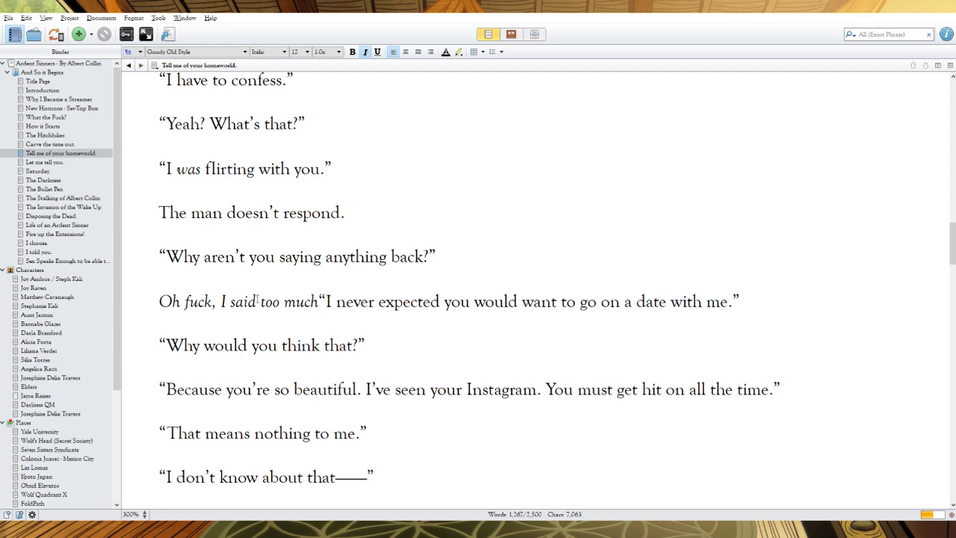
pyautogui.write('----')
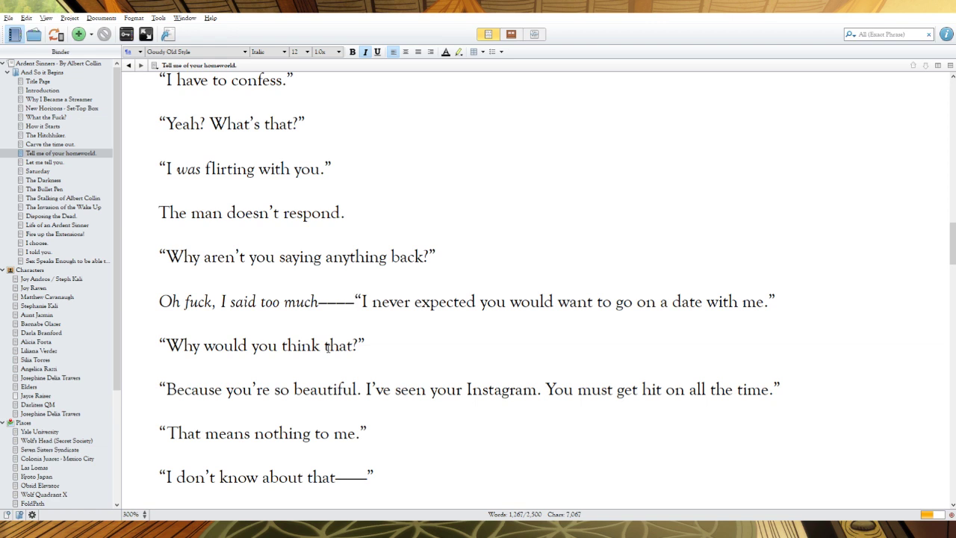
# In the italic music paragraph, replace "are" with "were" before "played live" and "can" with "could" in "But I can"
pyautogui.scroll(-3, 378, 355)
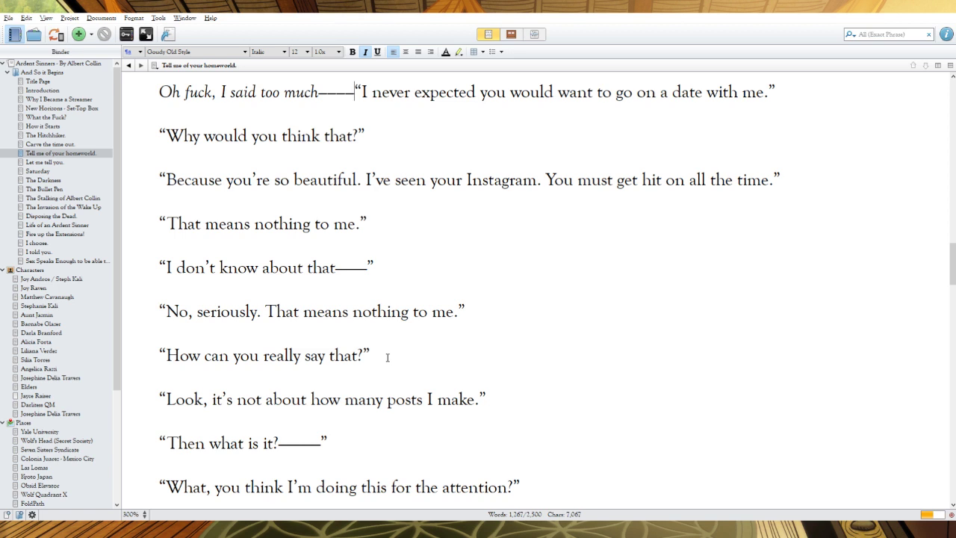
pyautogui.scroll(-3, 400, 370)
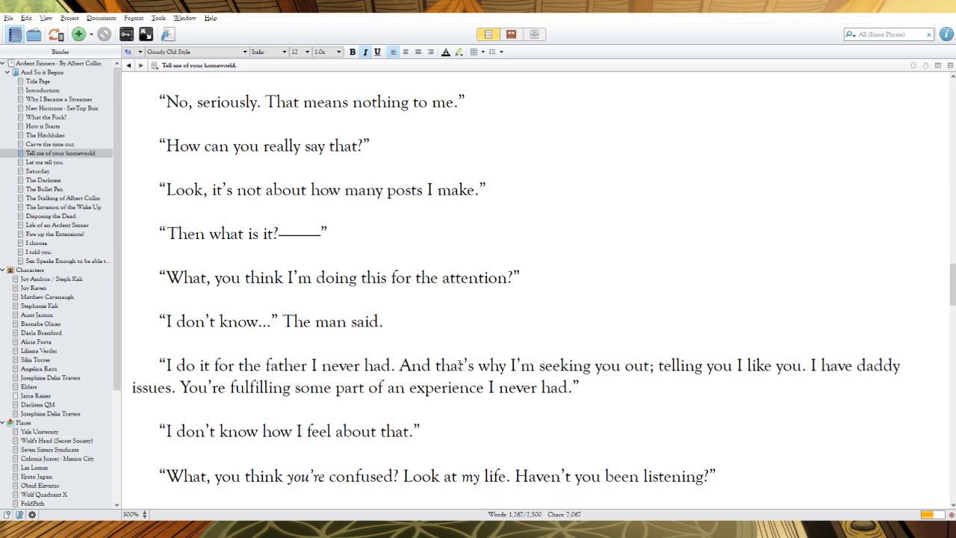
pyautogui.scroll(-5, 469, 364)
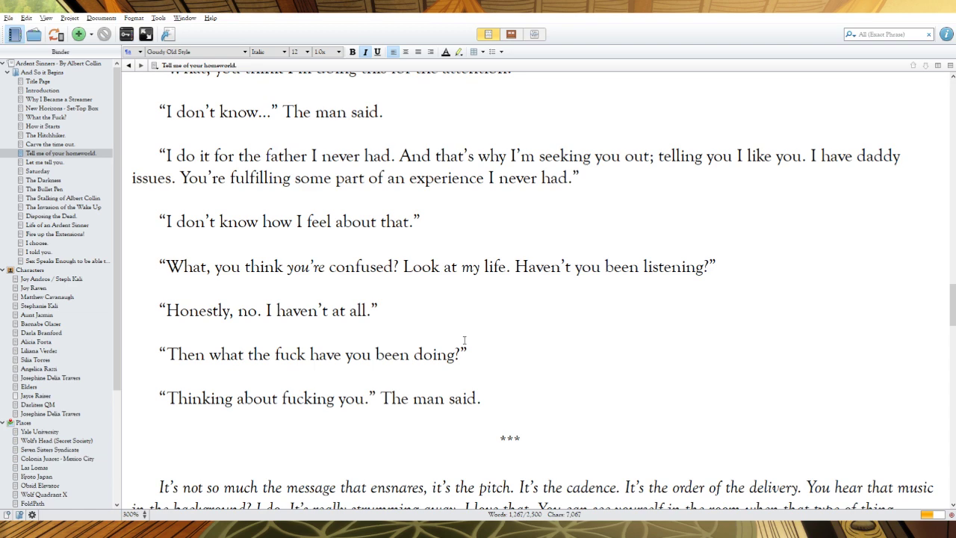
pyautogui.scroll(-5, 464, 341)
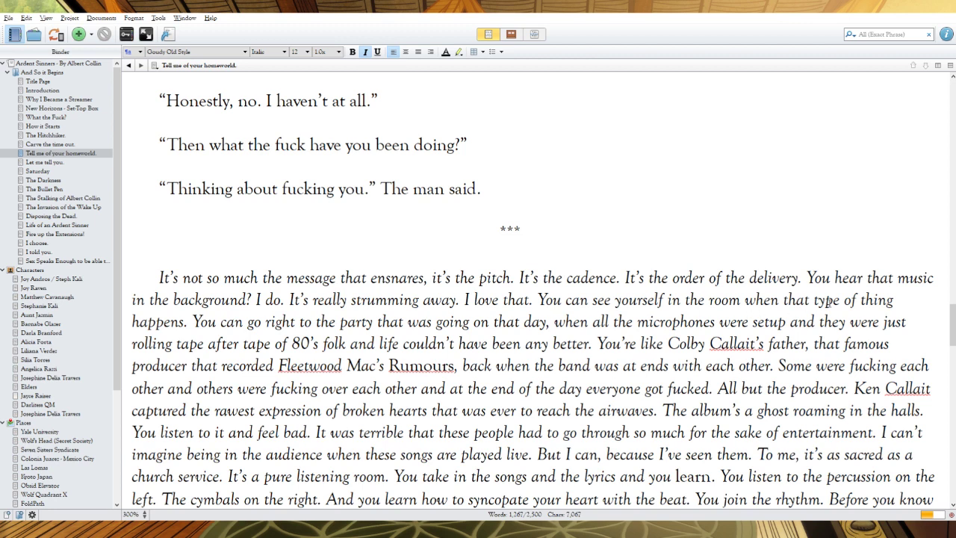
pyautogui.moveTo(953, 320)
pyautogui.mouseDown()
pyautogui.moveTo(953, 336)
pyautogui.moveTo(953, 328)
pyautogui.mouseUp()
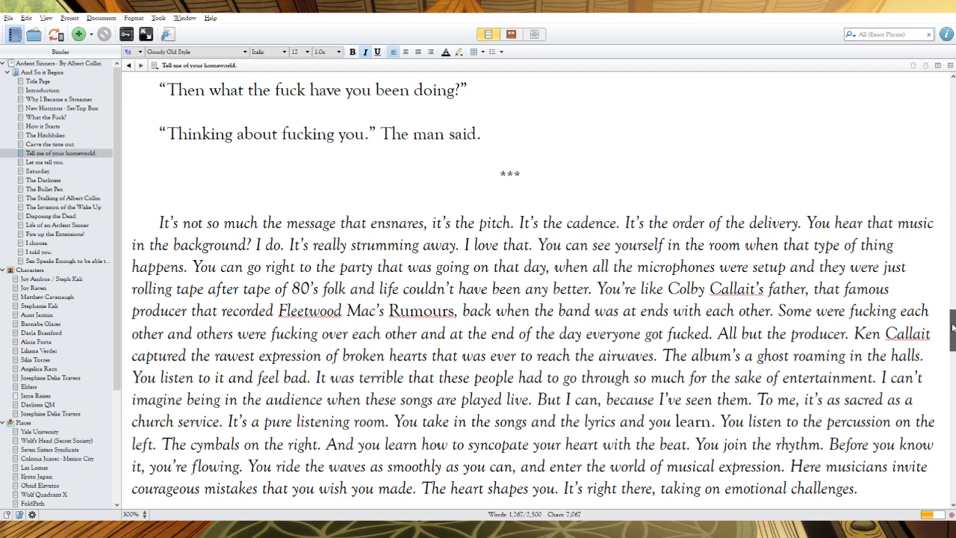
pyautogui.moveTo(952, 327); pyautogui.dragTo(952, 327)
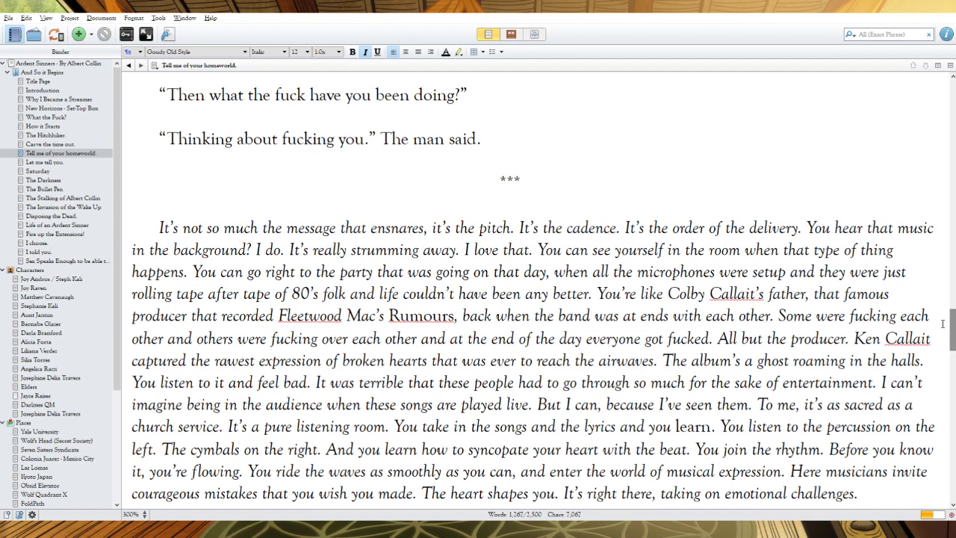
pyautogui.moveTo(463, 404); pyautogui.dragTo(438, 405)
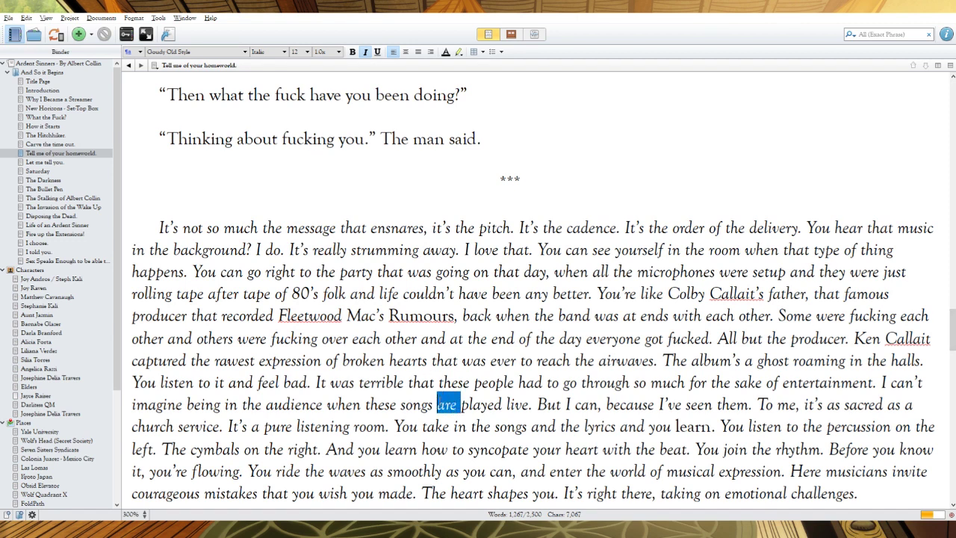
pyautogui.write('were')
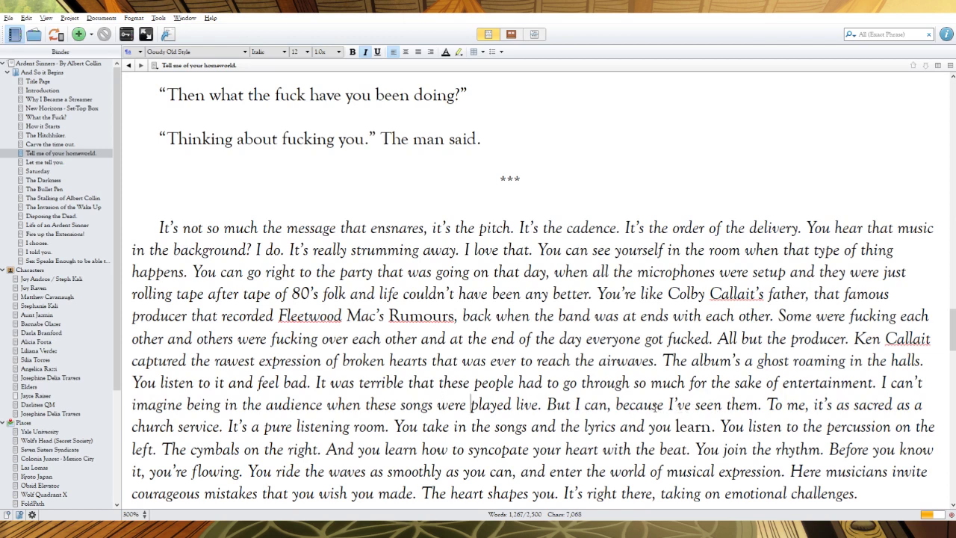
pyautogui.doubleClick(598, 405)
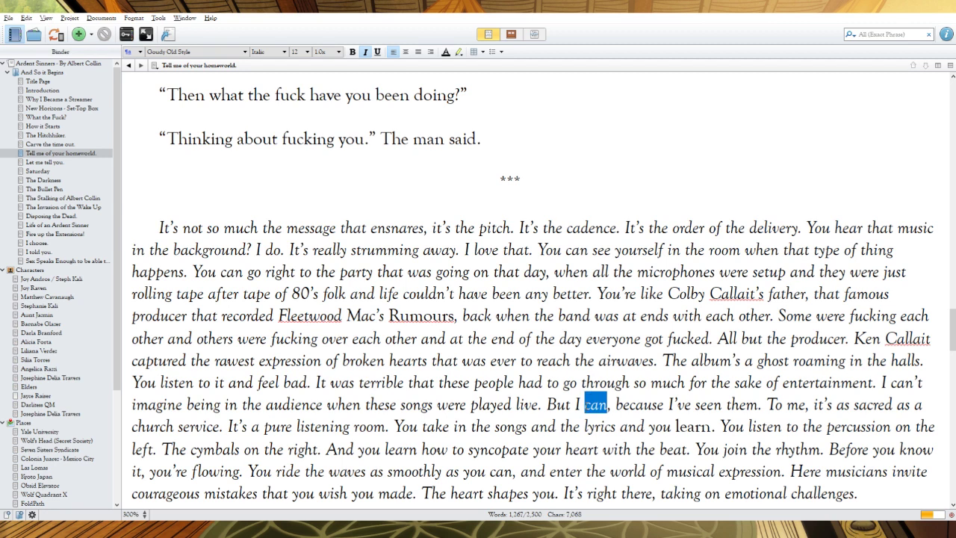
pyautogui.press('BackSpace')
pyautogui.write('soul')
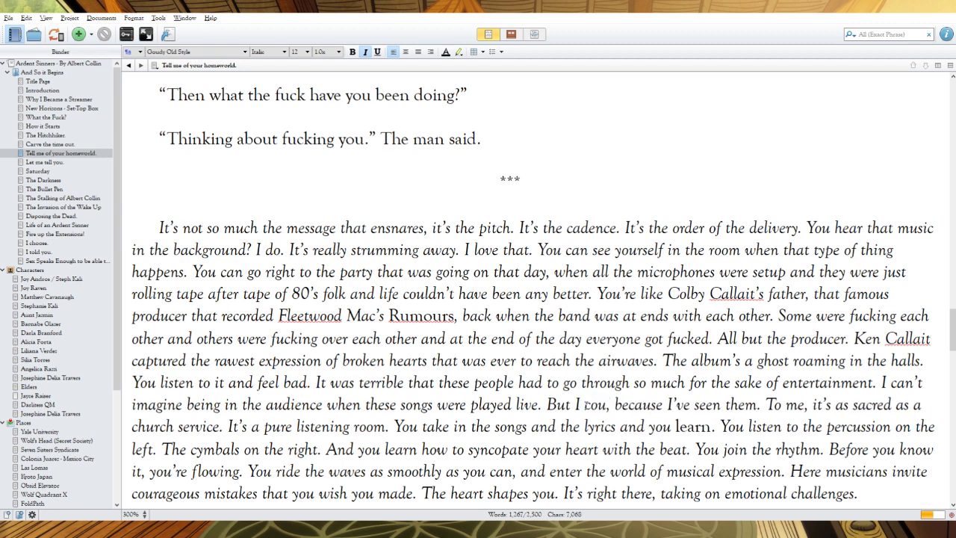
pyautogui.write('d')
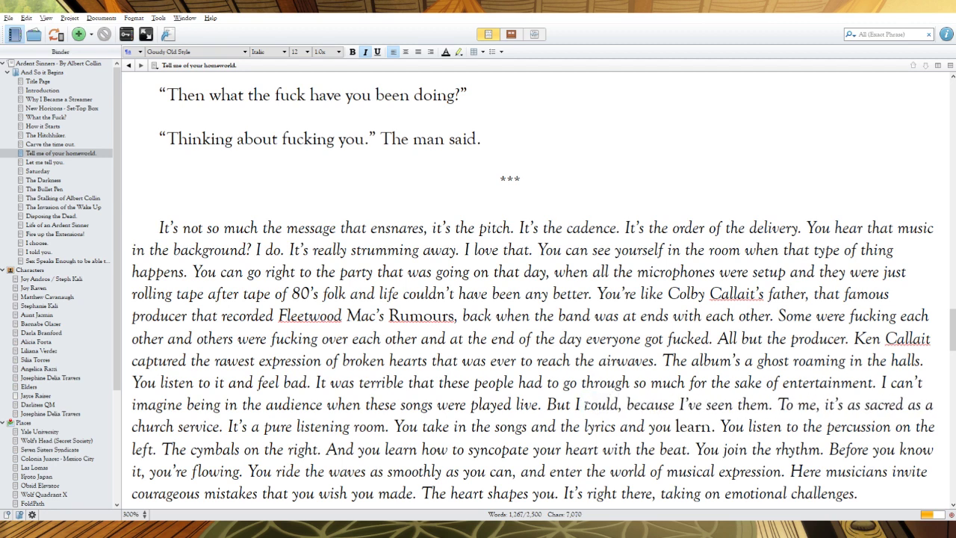
# Replace "as" with "was" before "sacred" and shorten "It's a pure listening room" to "A pure listening room"
pyautogui.doubleClick(853, 404)
pyautogui.press('BackSpace')
pyautogui.write('was')
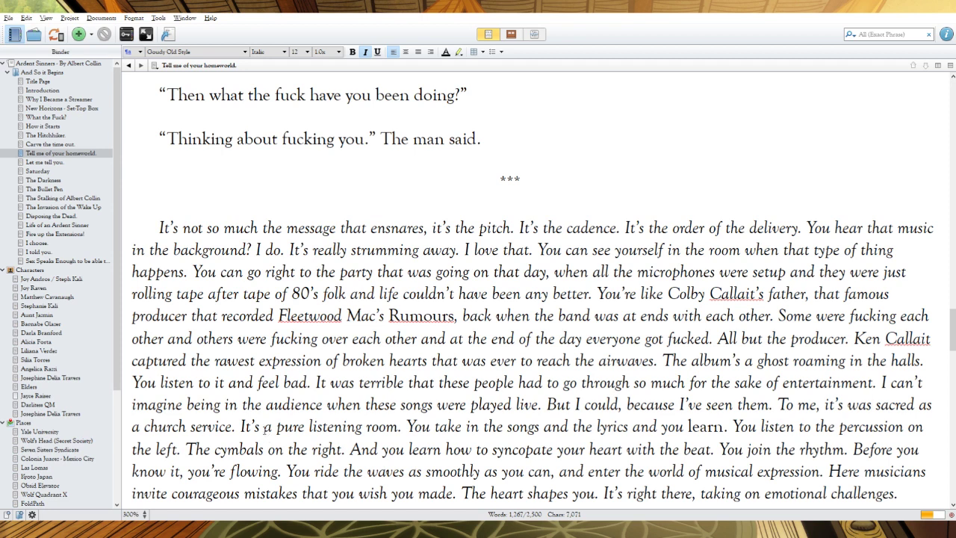
pyautogui.moveTo(274, 428); pyautogui.dragTo(240, 428)
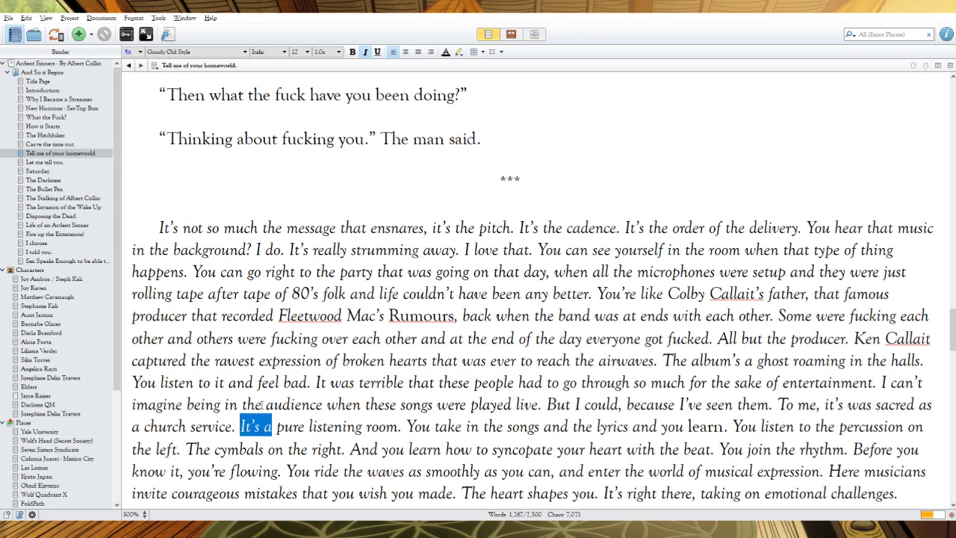
pyautogui.write('A')
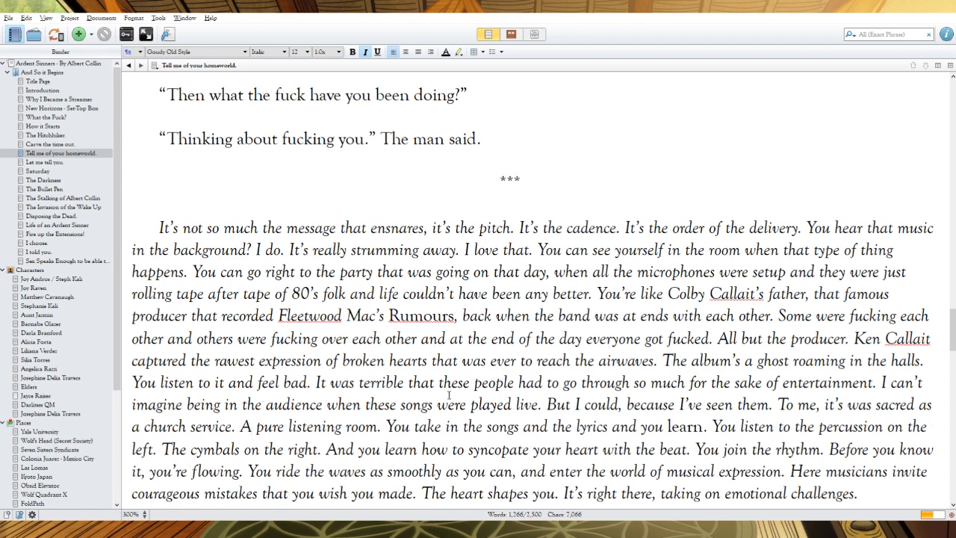
# Replace "You take" with "I took" before "in the songs and the lyrics" in the italic music paragraph
pyautogui.moveTo(441, 428); pyautogui.dragTo(388, 428)
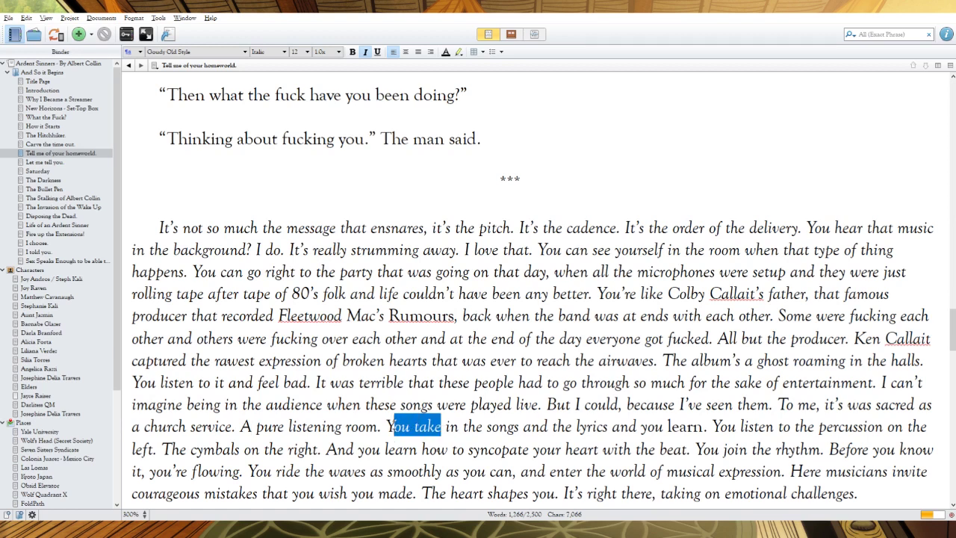
pyautogui.press('BackSpace')
pyautogui.press('Return')
pyautogui.write('ight. And you learn')
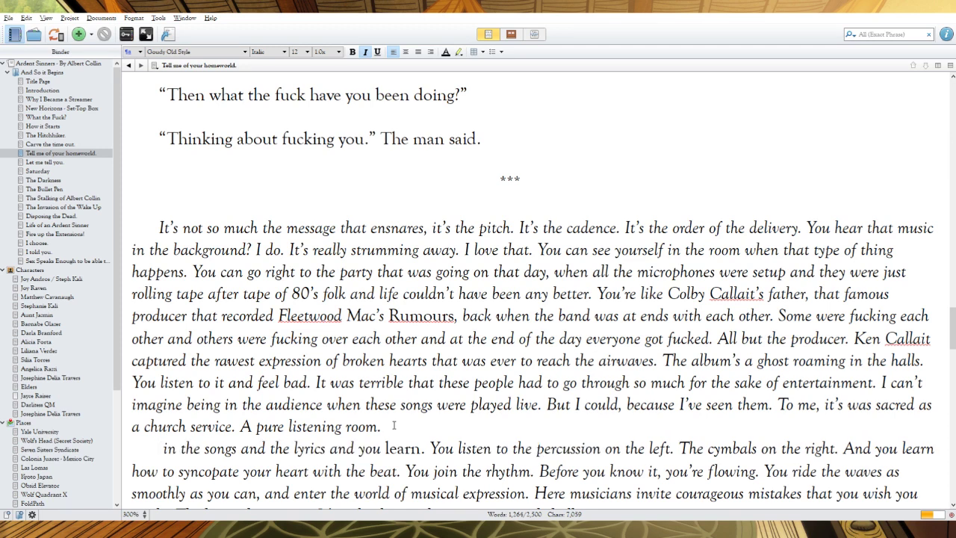
pyautogui.press('BackSpace')
pyautogui.press('BackSpace')
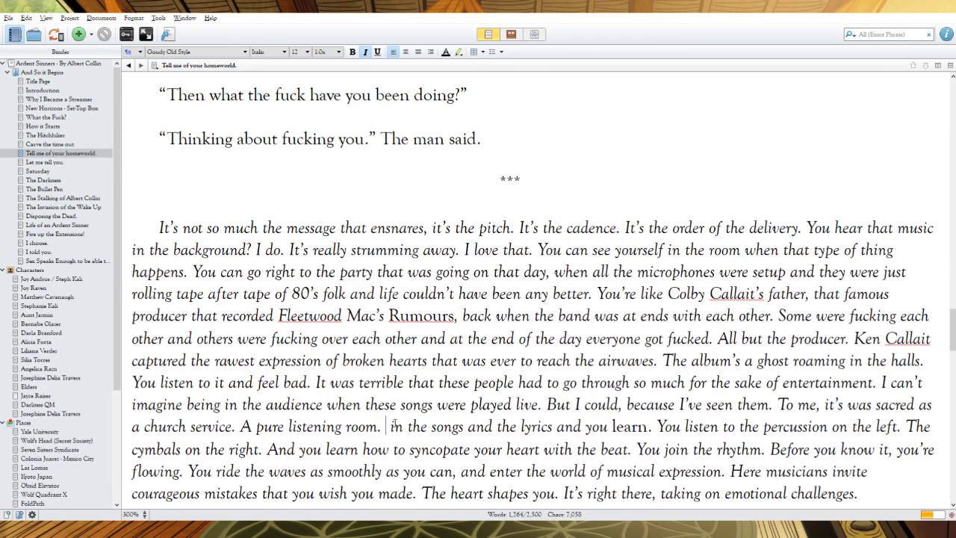
pyautogui.write('I')
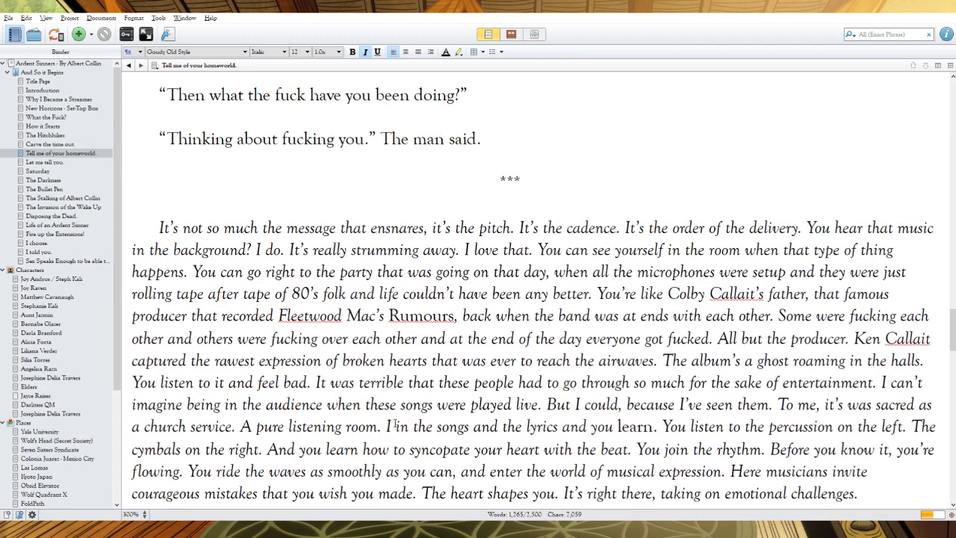
pyautogui.write(' to')
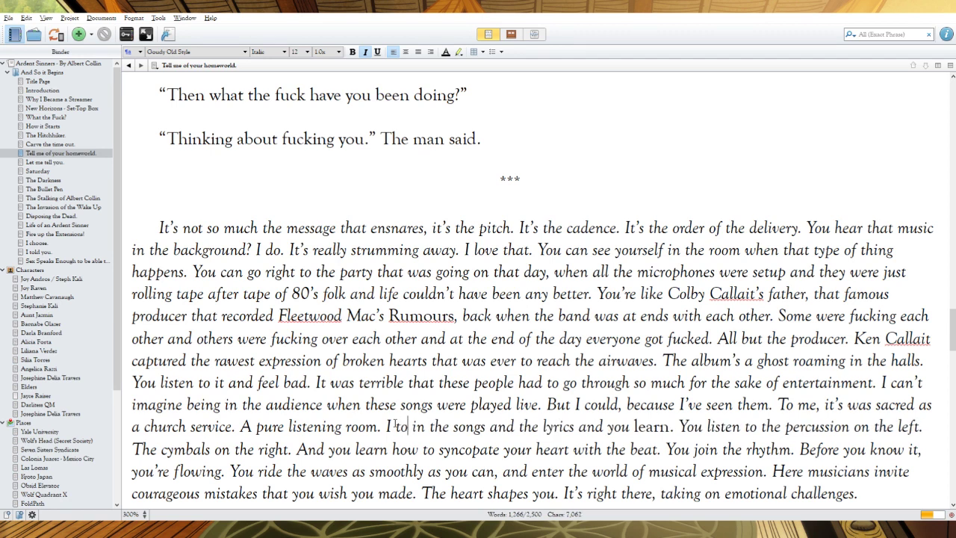
pyautogui.write('ok')
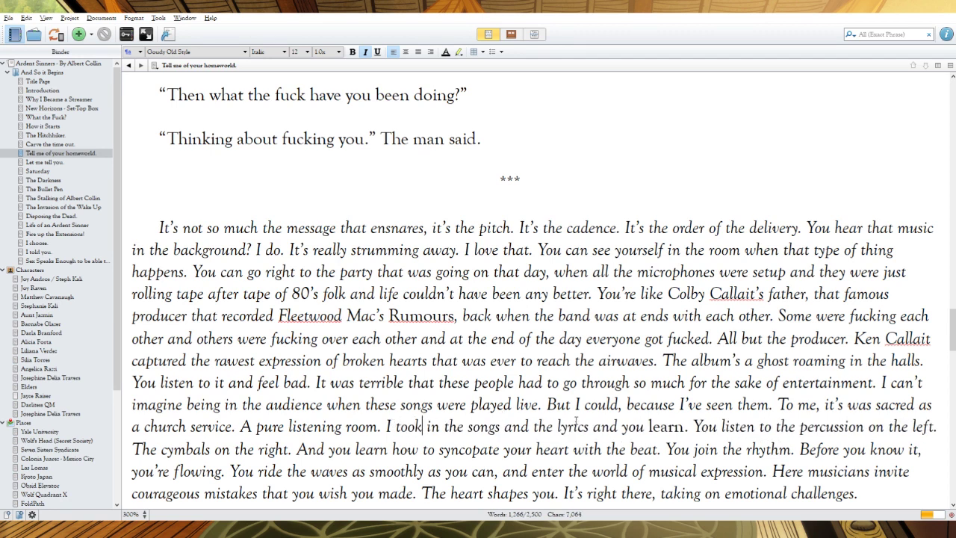
# Change "you learn" to "I learned" after "the songs and the lyrics and"
pyautogui.moveTo(644, 427); pyautogui.dragTo(622, 427)
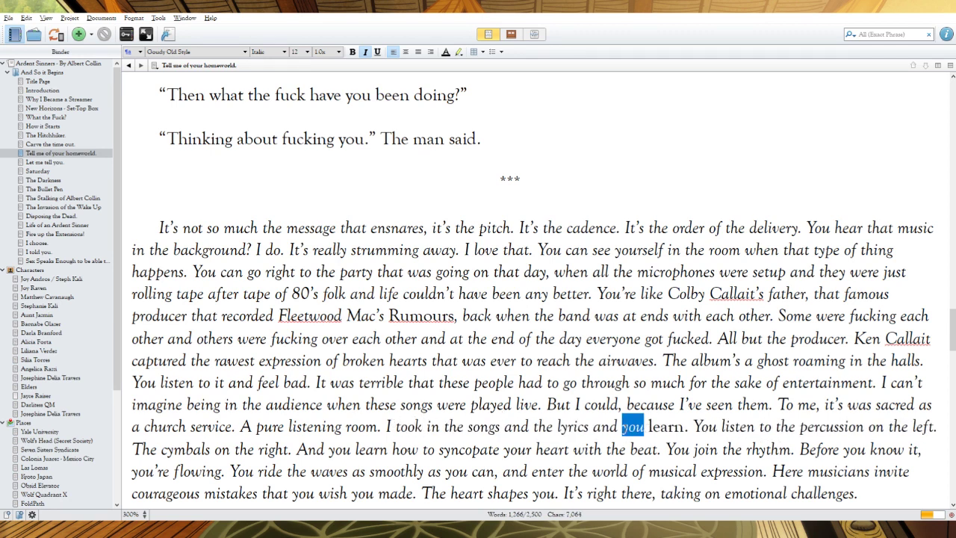
pyautogui.write('I')
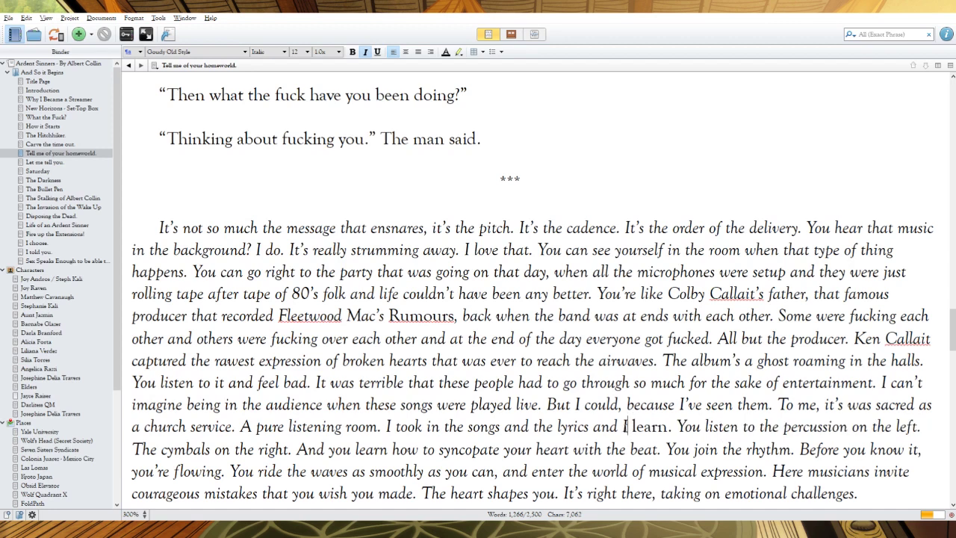
pyautogui.click(670, 427)
pyautogui.write('ed')
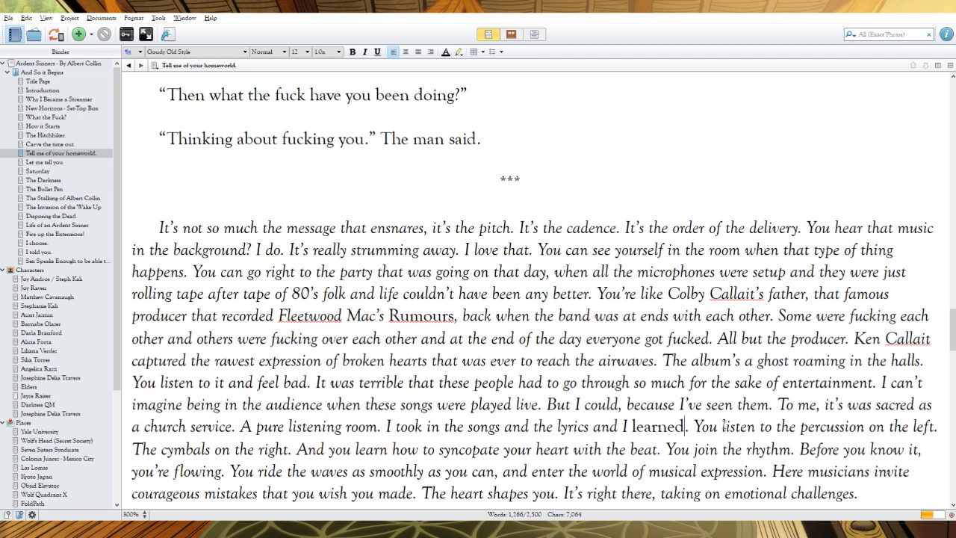
# Change "You listen" to "I listened" in the sentence about the percussion on the left
pyautogui.moveTo(722, 425); pyautogui.dragTo(694, 427)
pyautogui.press('BackSpace')
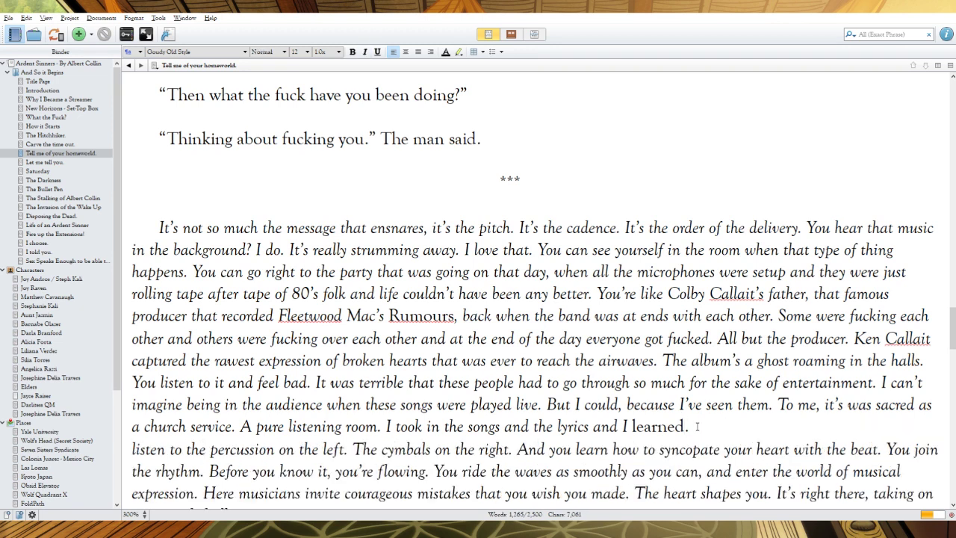
pyautogui.write('You')
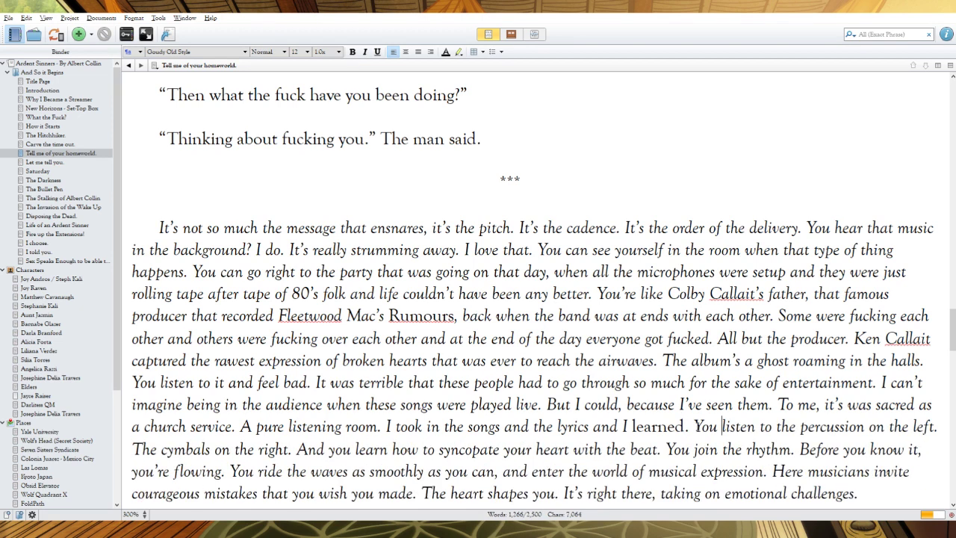
pyautogui.press('BackSpace')
pyautogui.press('BackSpace')
pyautogui.press('BackSpace')
pyautogui.press('BackSpace')
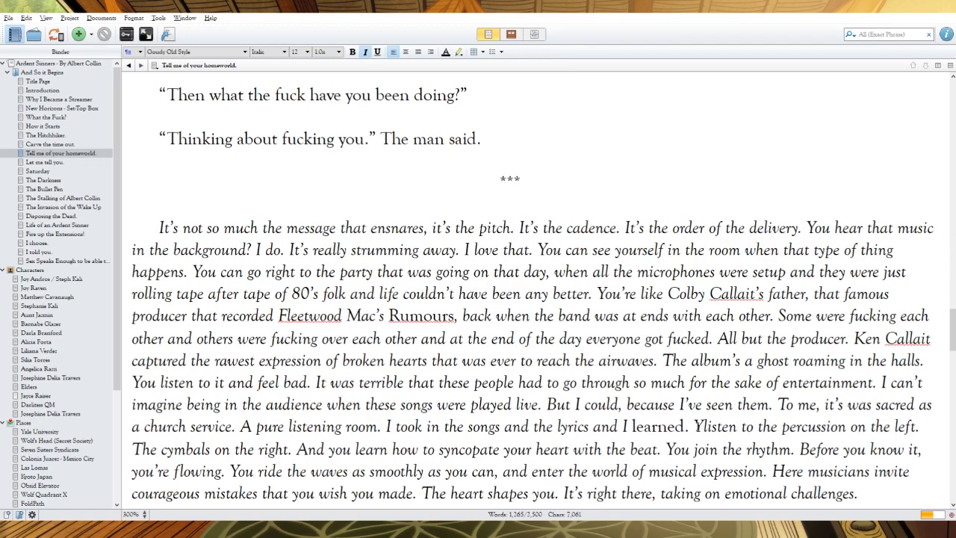
pyautogui.write('Ul')
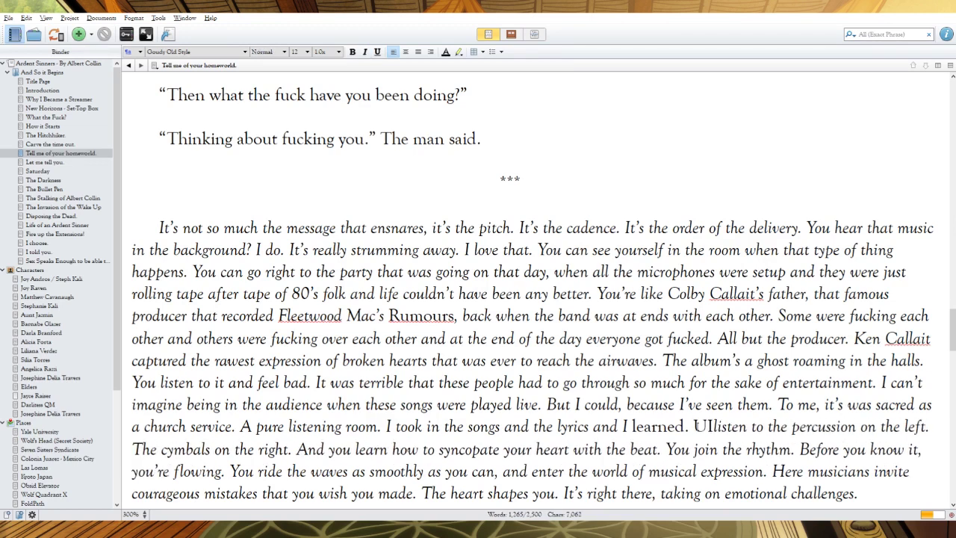
pyautogui.press('BackSpace')
pyautogui.press('BackSpace')
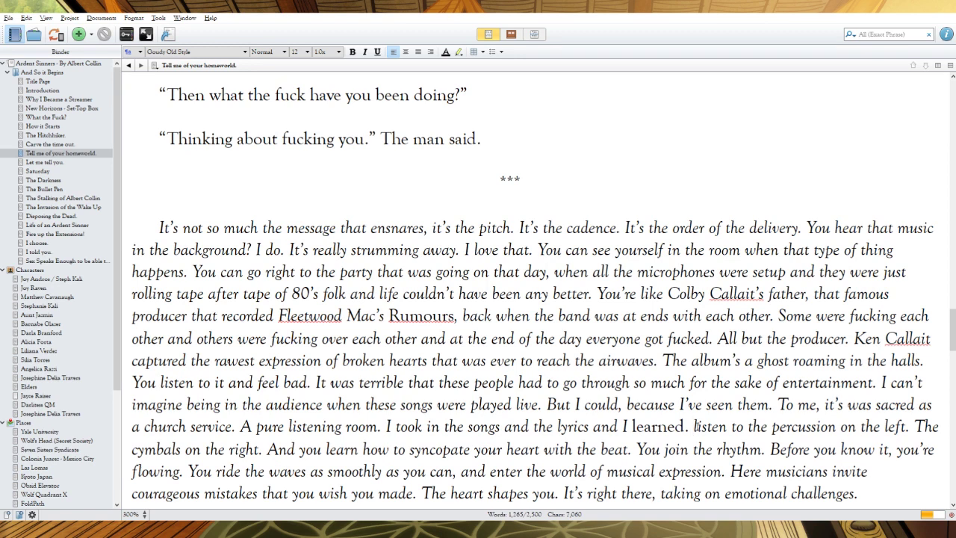
pyautogui.write('I')
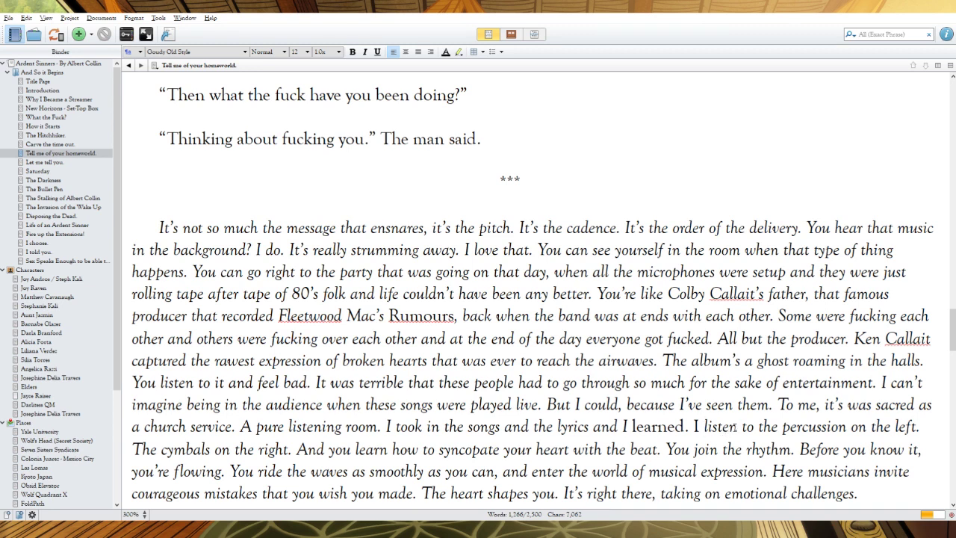
pyautogui.click(736, 427)
pyautogui.write('ed')
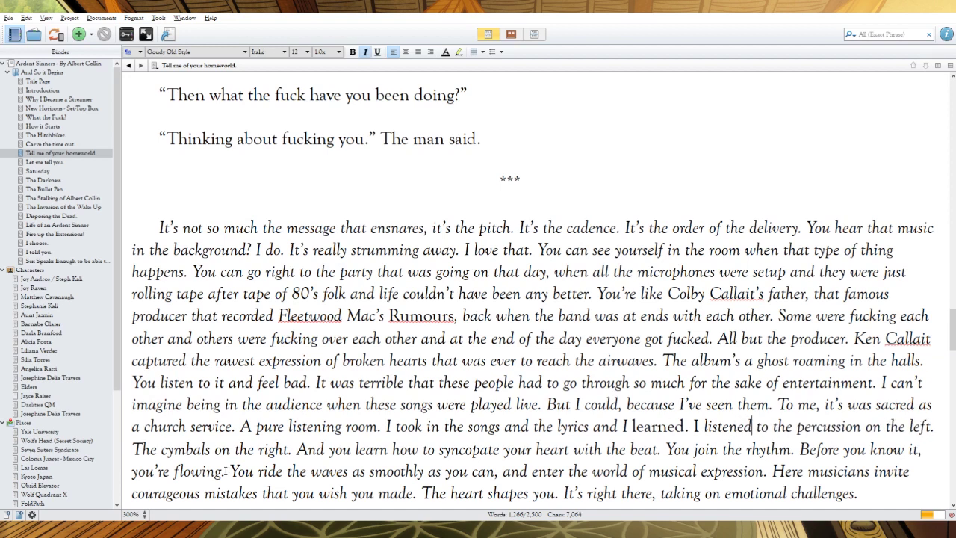
# Reword the syncopation sentence to "And I learned how to syncopate my heart with the beat."
pyautogui.moveTo(356, 453); pyautogui.dragTo(328, 454)
pyautogui.write('I')
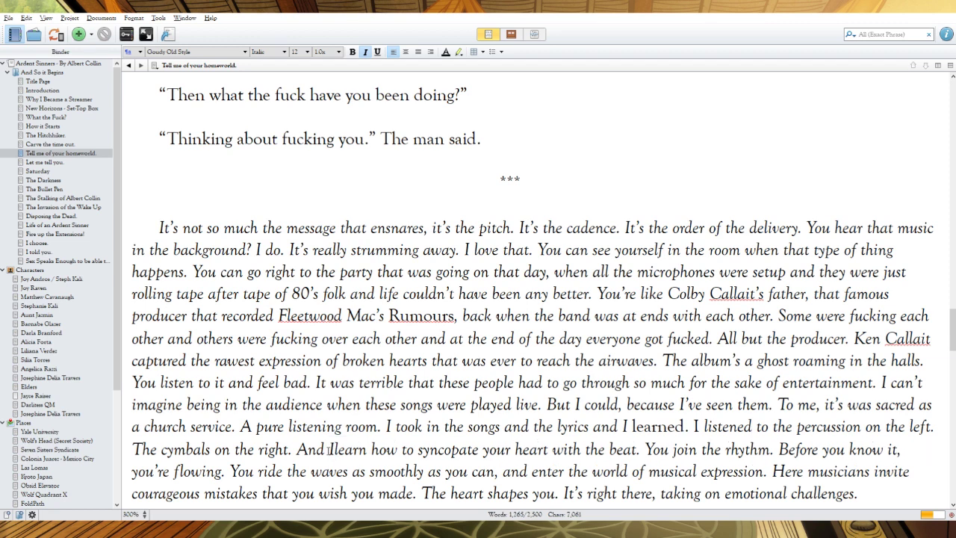
pyautogui.click(371, 450)
pyautogui.write('ed')
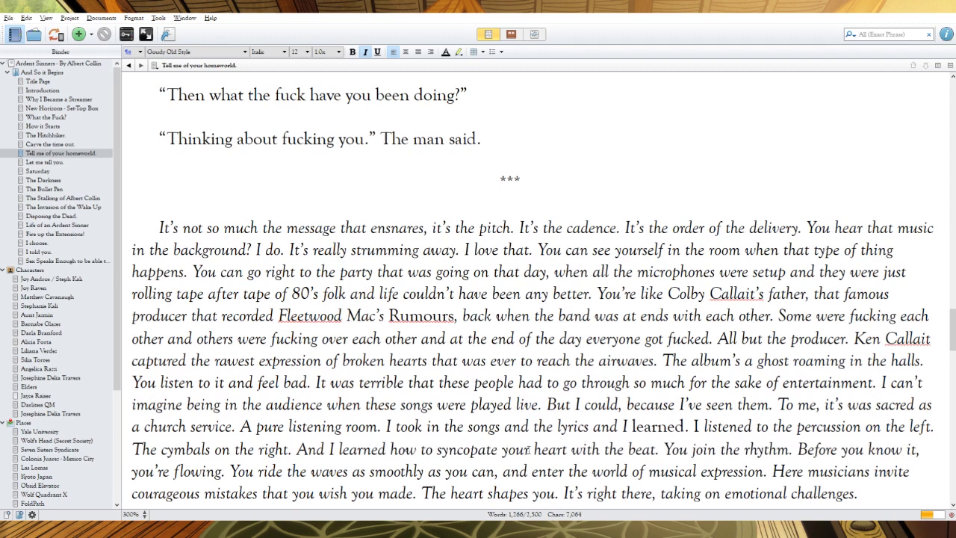
pyautogui.moveTo(531, 449); pyautogui.dragTo(498, 449)
pyautogui.press('BackSpace')
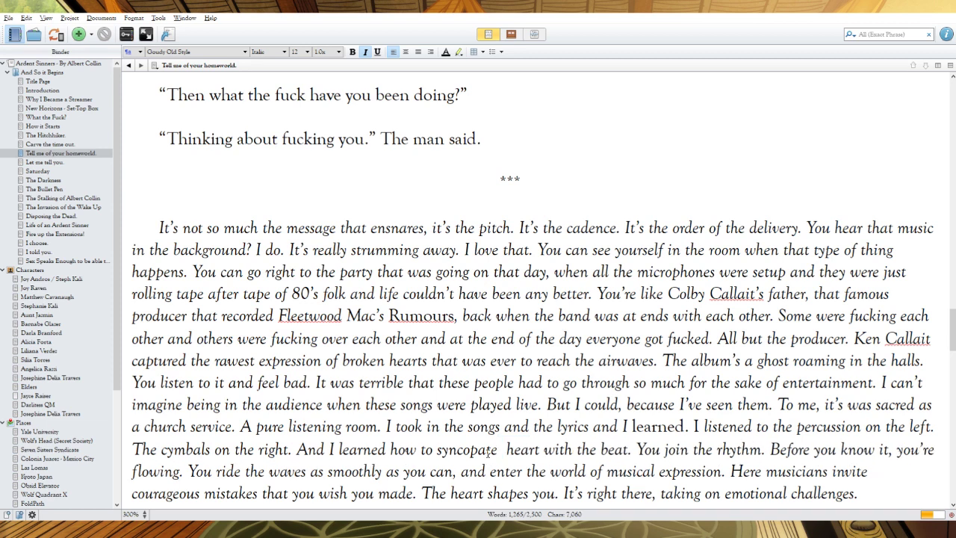
pyautogui.write('my')
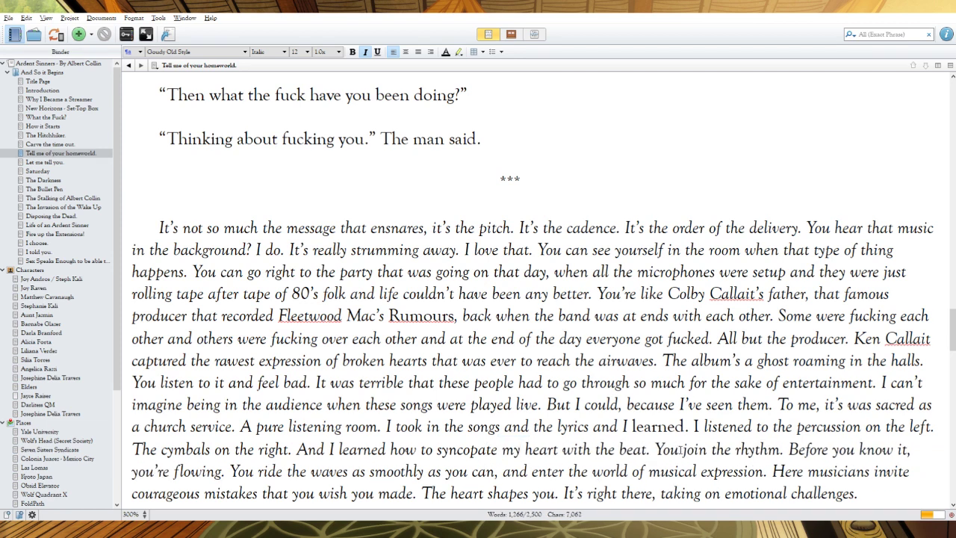
# Change "You join the rhythm" to "I joined the rhythm"
pyautogui.moveTo(680, 449); pyautogui.dragTo(655, 449)
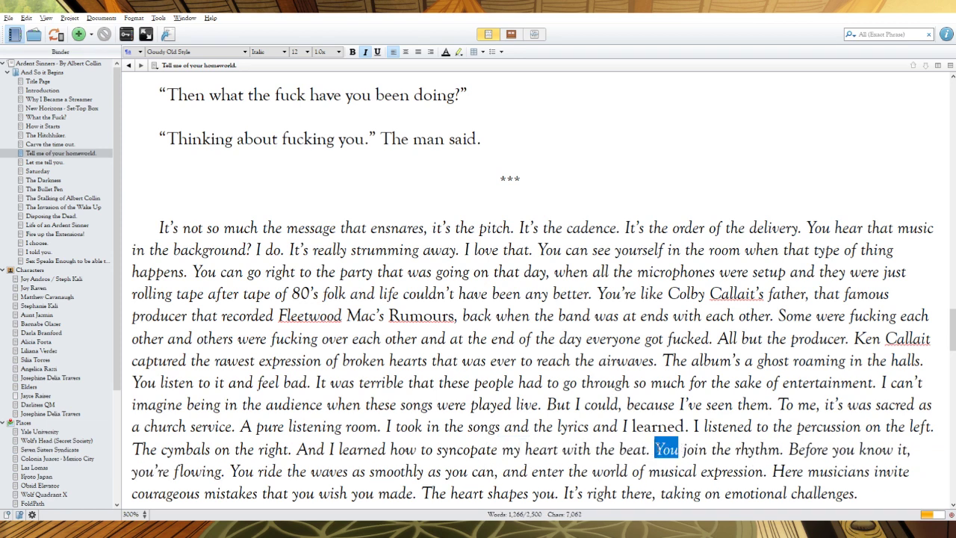
pyautogui.write('I')
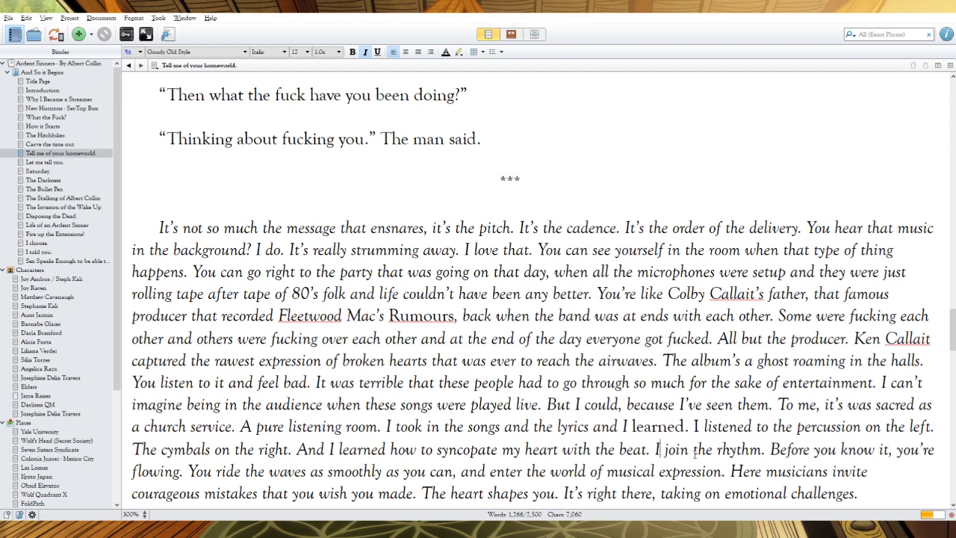
pyautogui.write('ed')
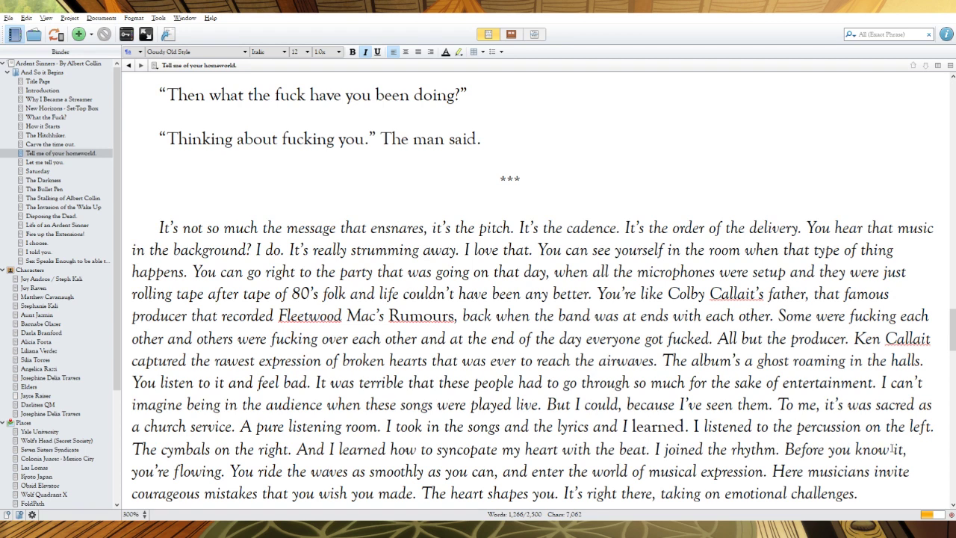
# Reword "Before you know it, you're flowing" to "Before I knew it, I was flowing"
pyautogui.moveTo(891, 449); pyautogui.dragTo(828, 449)
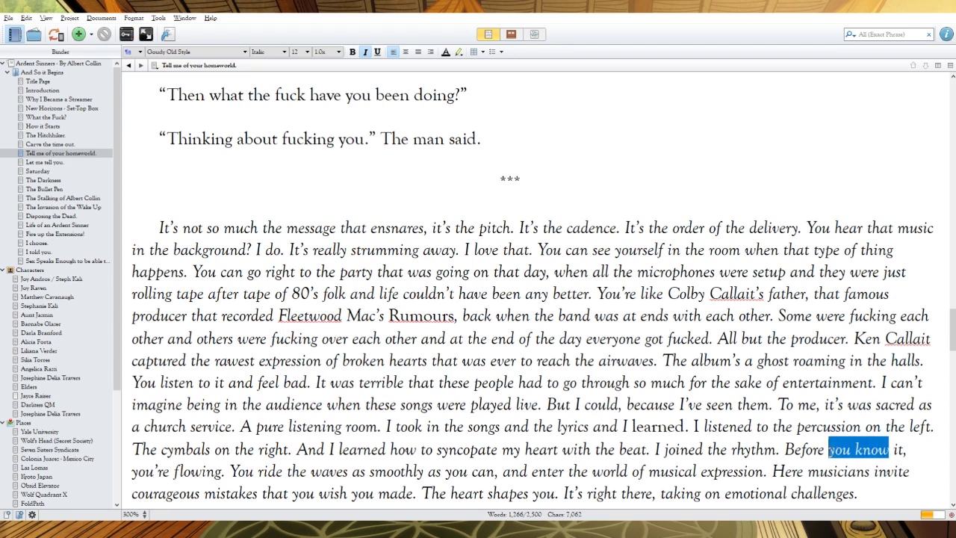
pyautogui.write('Ik')
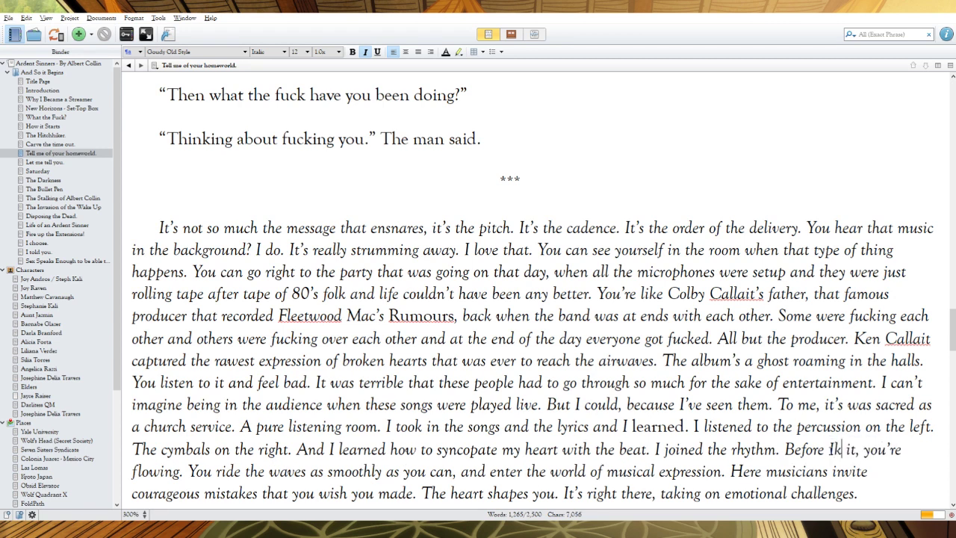
pyautogui.write('new')
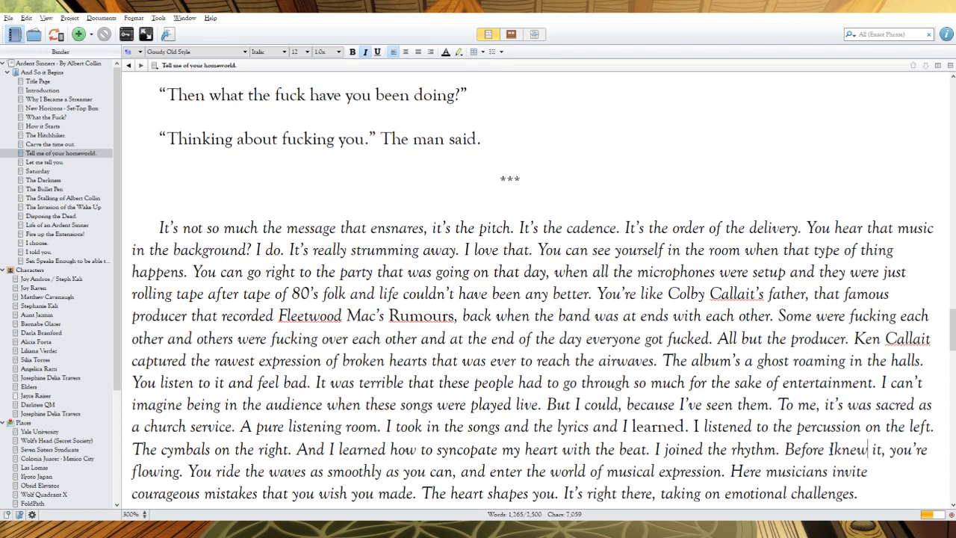
pyautogui.click(834, 449)
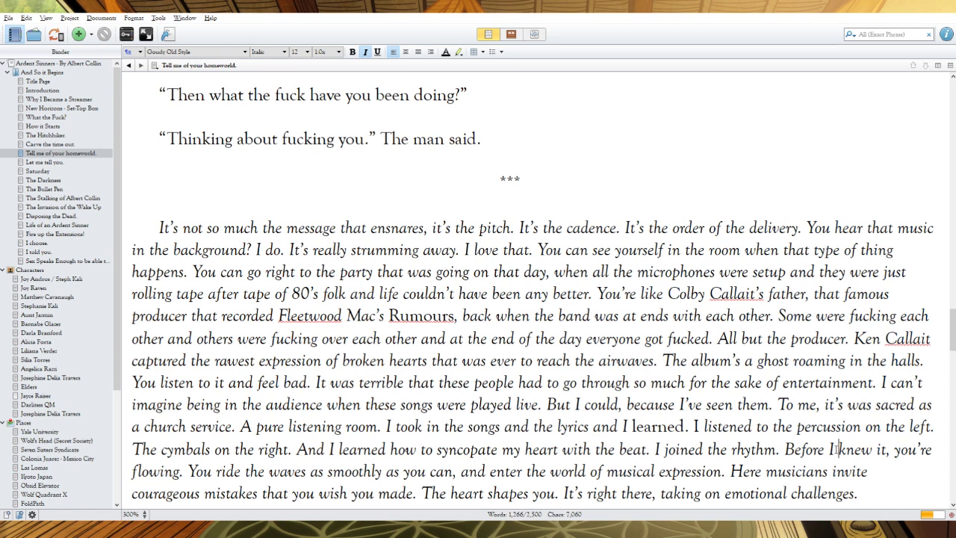
pyautogui.moveTo(935, 449); pyautogui.dragTo(895, 449)
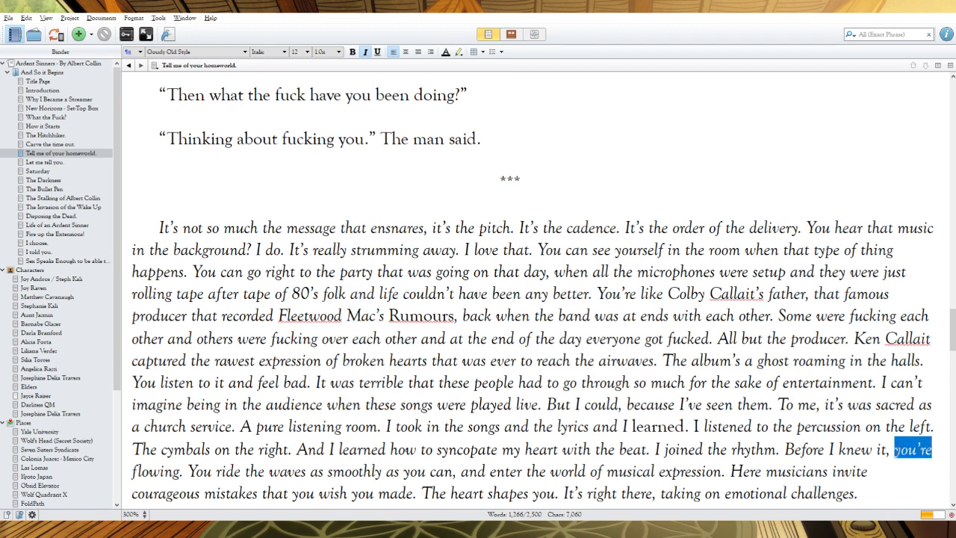
pyautogui.write('I w')
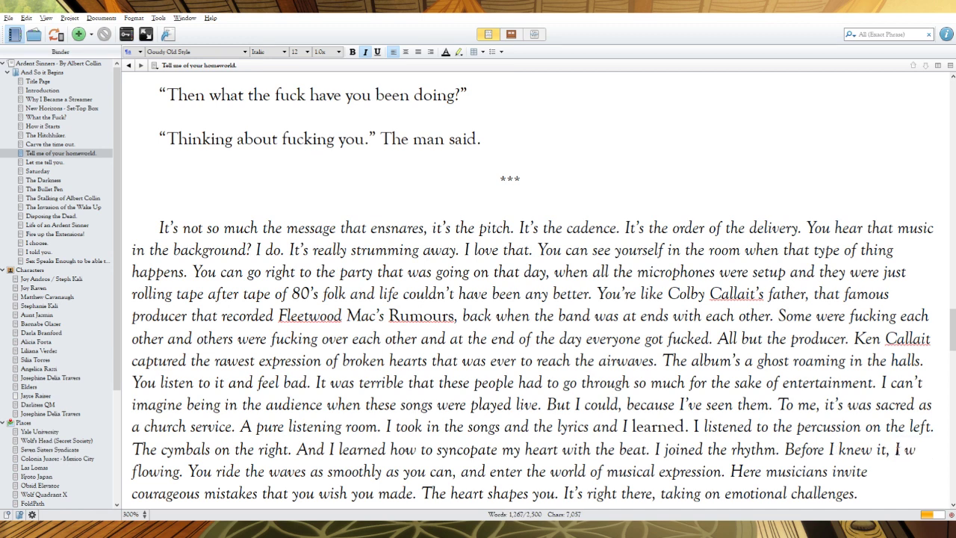
pyautogui.write('as')
# Reword the waves clause to "I rode the waves as smoothly as I could"
pyautogui.moveTo(245, 472); pyautogui.dragTo(187, 472)
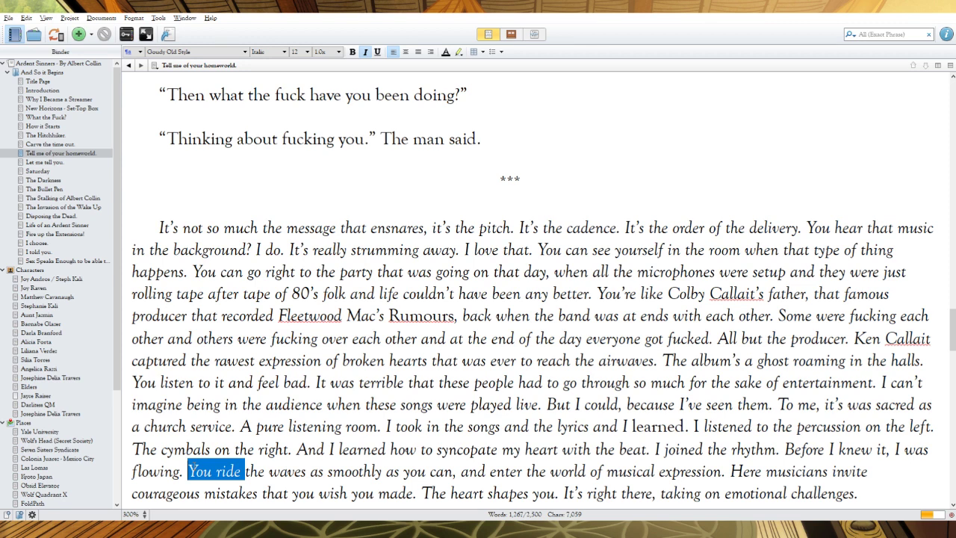
pyautogui.press('BackSpace')
pyautogui.write('I r')
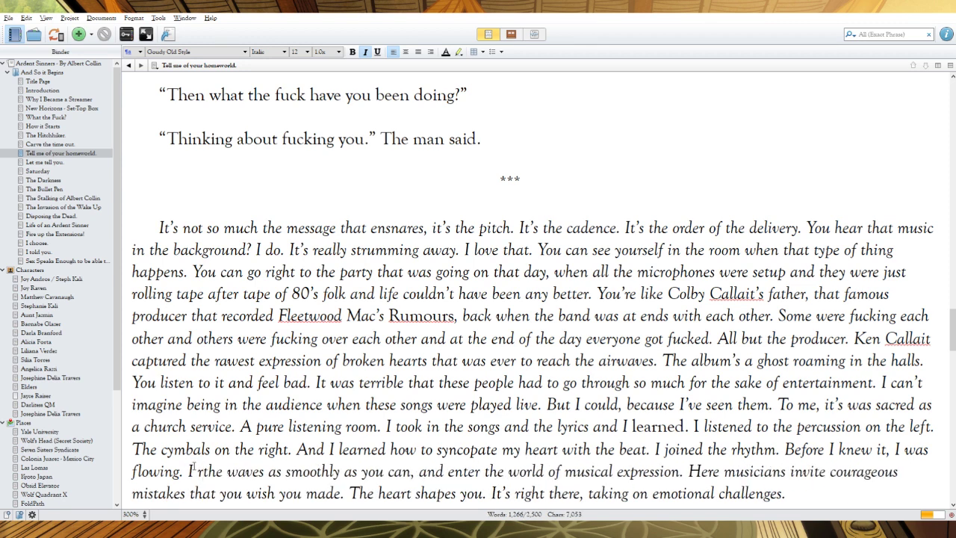
pyautogui.write('ode')
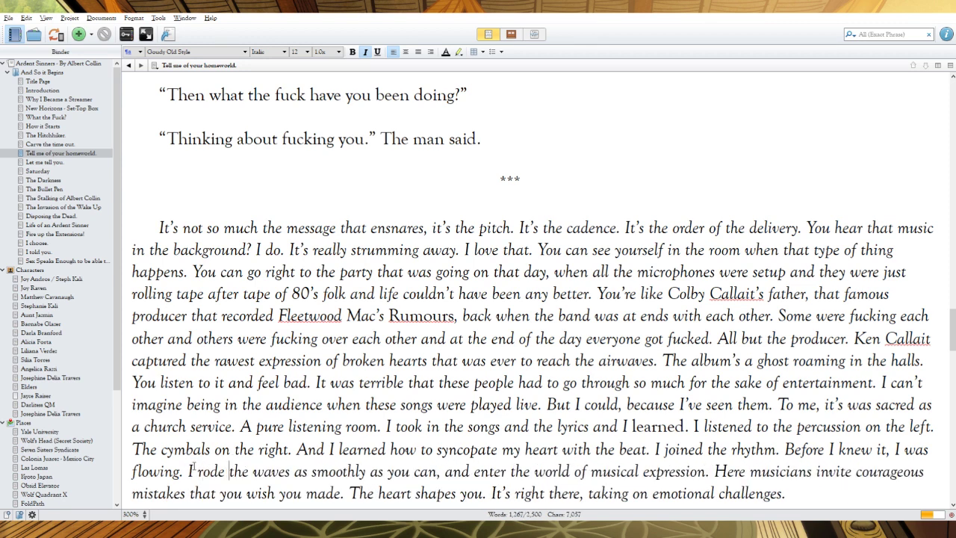
pyautogui.moveTo(437, 471); pyautogui.dragTo(387, 471)
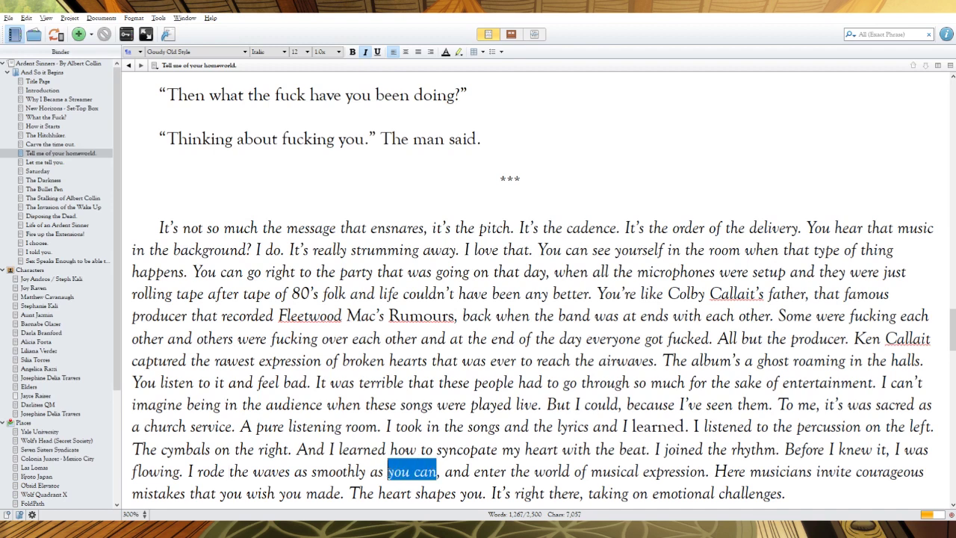
pyautogui.write('I ')
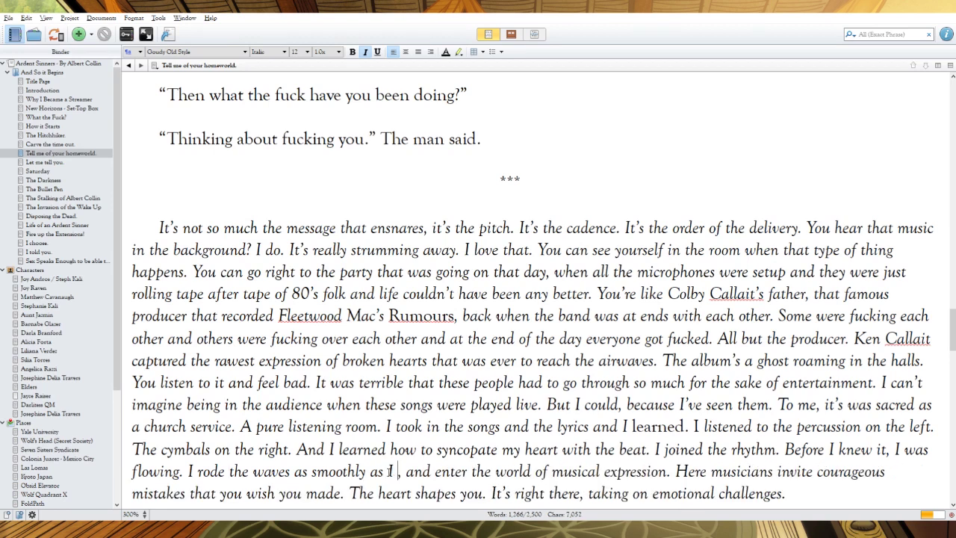
pyautogui.write('could')
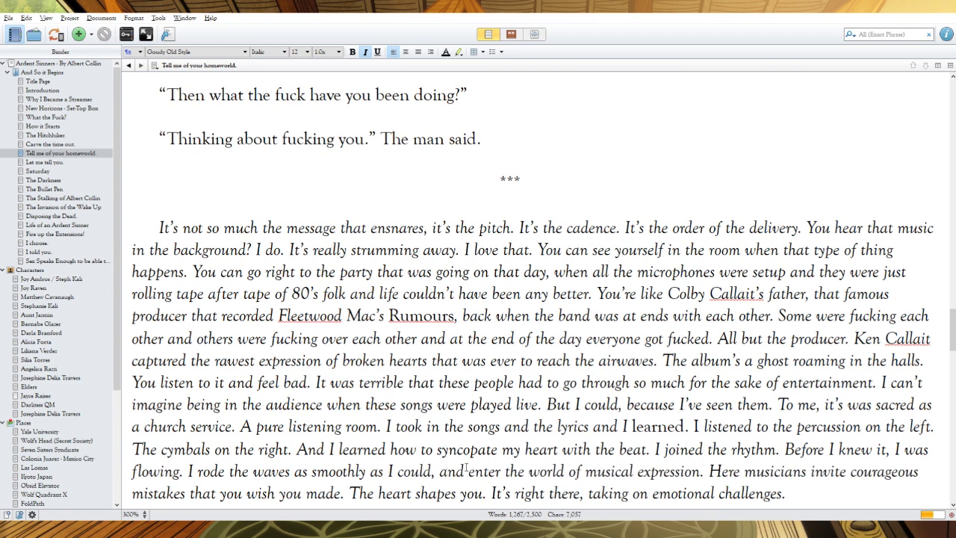
# Reword the musical expression passage to "and entered the world of musical expression. Here where musicians invited"
pyautogui.click(498, 468)
pyautogui.write('ed')
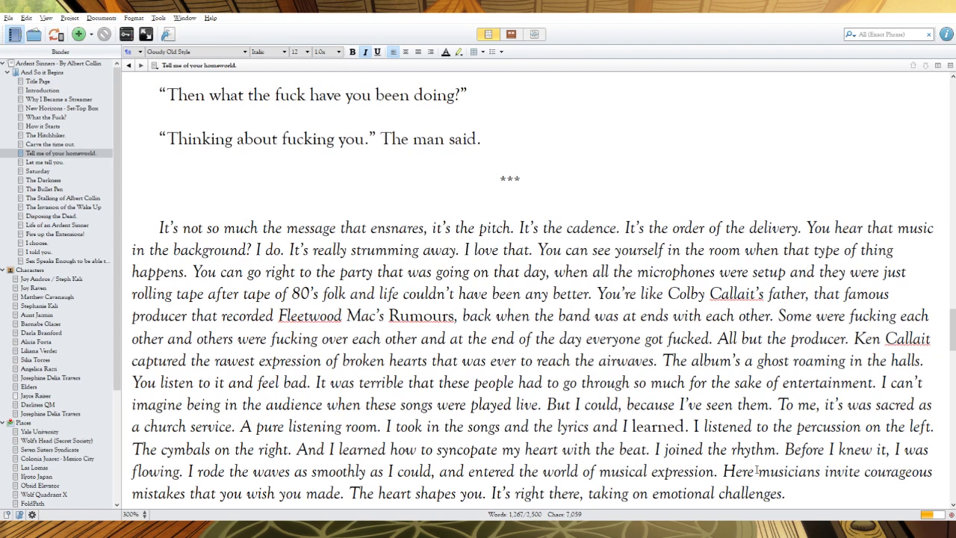
pyautogui.click(861, 472)
pyautogui.write('d')
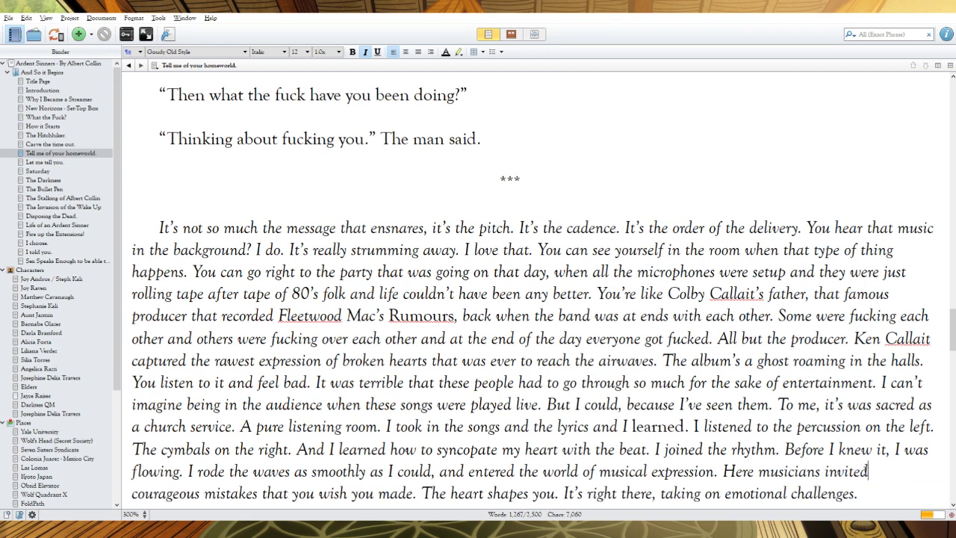
pyautogui.click(759, 471)
pyautogui.write('where')
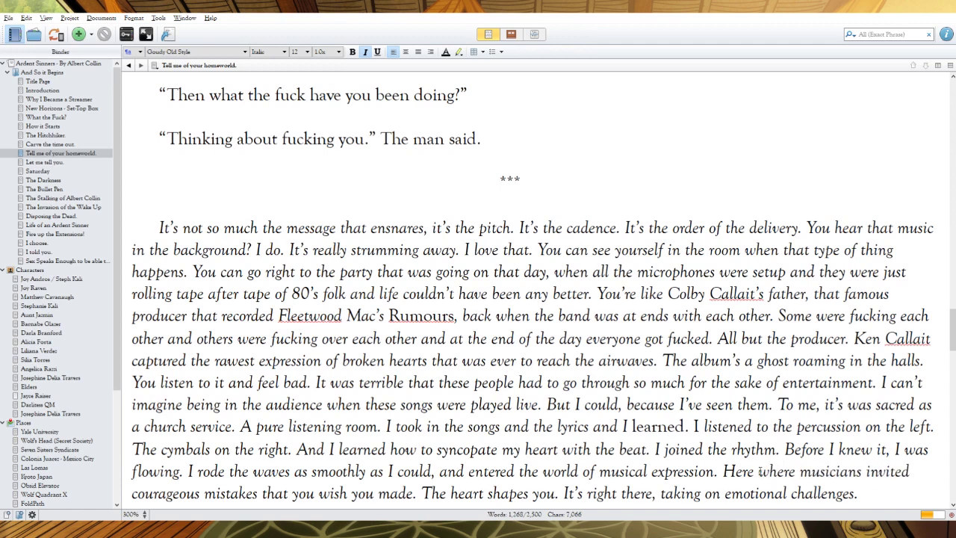
# Change the mistakes clause to "that I wish I had made" and the following sentence to "The heart shapes us."
pyautogui.doubleClick(306, 493)
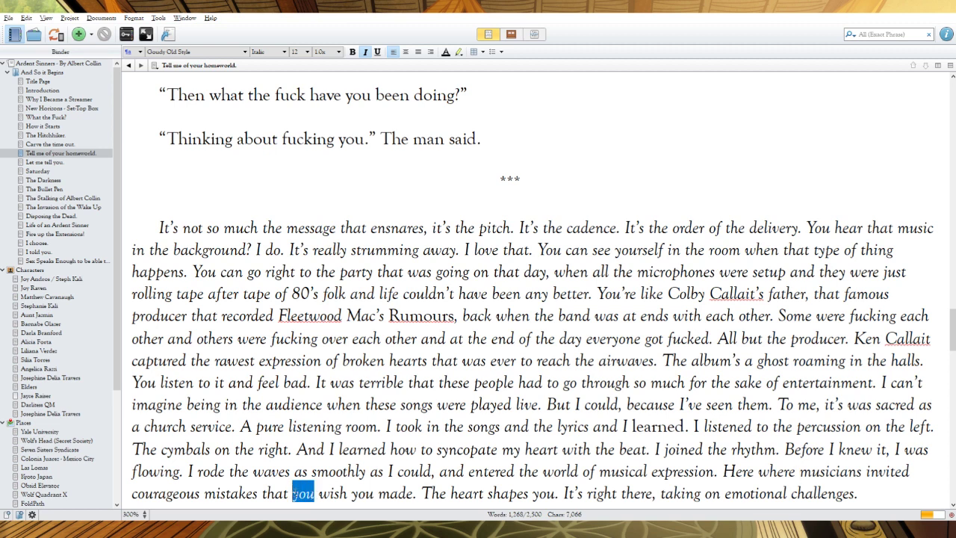
pyautogui.write('I')
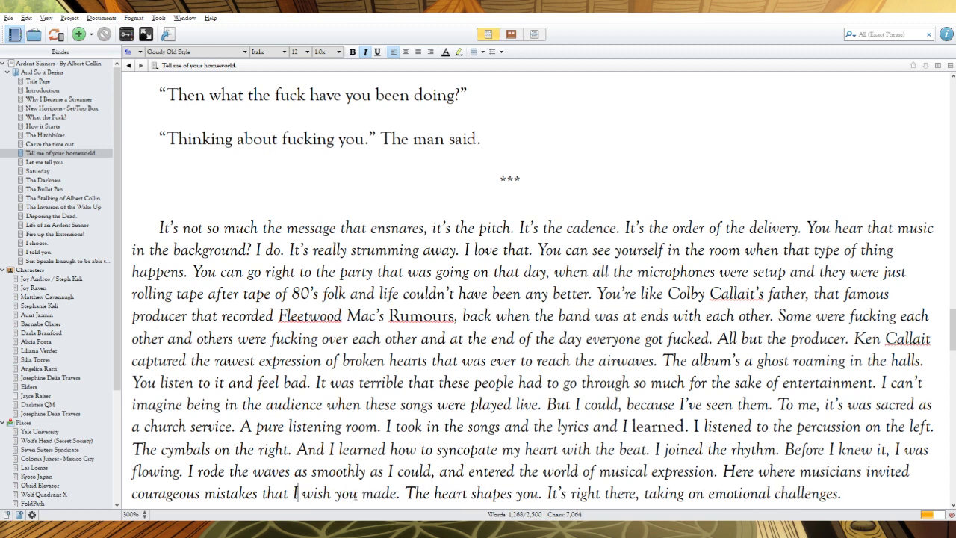
pyautogui.doubleClick(356, 495)
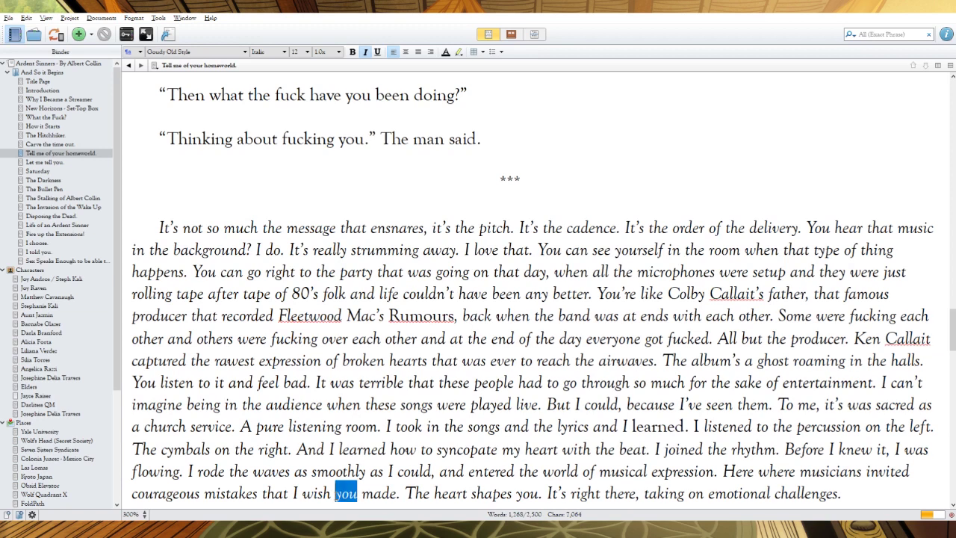
pyautogui.write('I ')
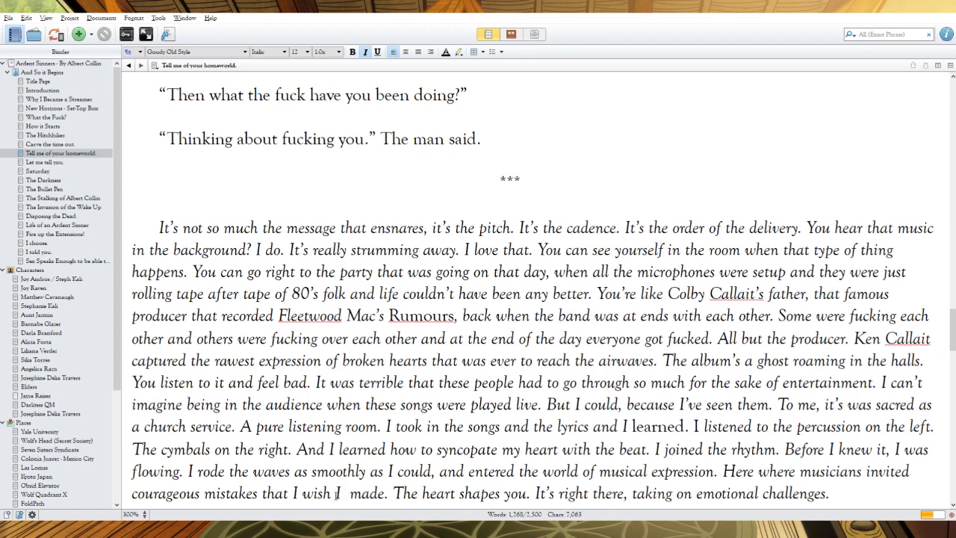
pyautogui.write('had')
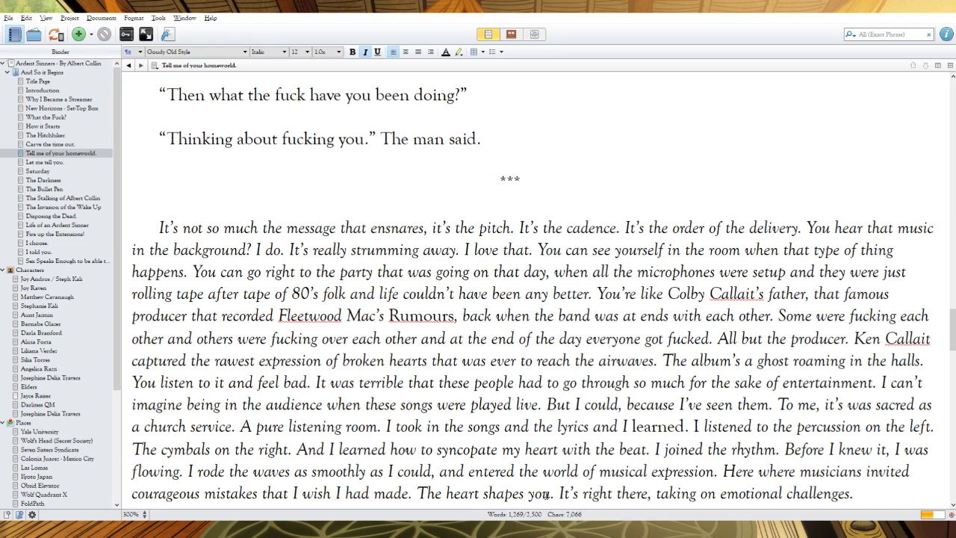
pyautogui.moveTo(551, 495); pyautogui.dragTo(527, 495)
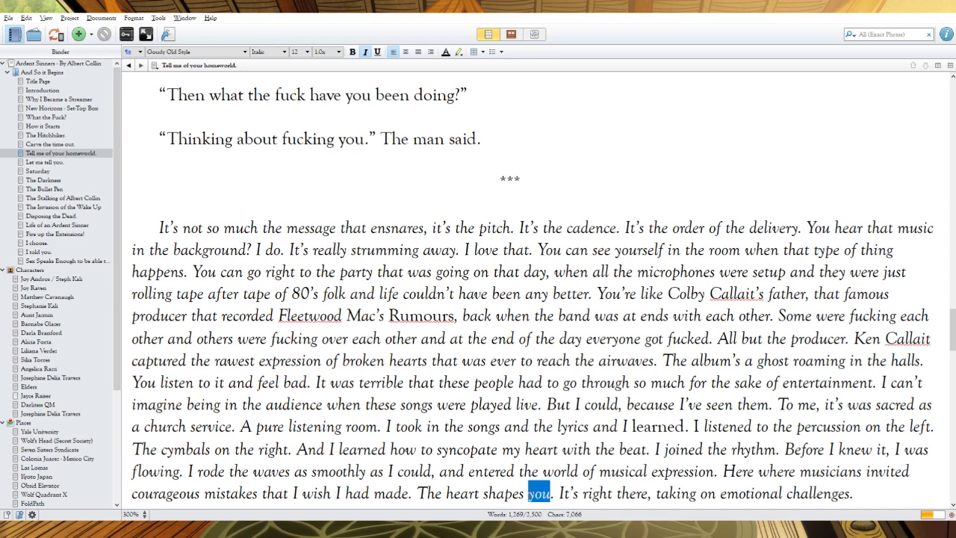
pyautogui.write('us')
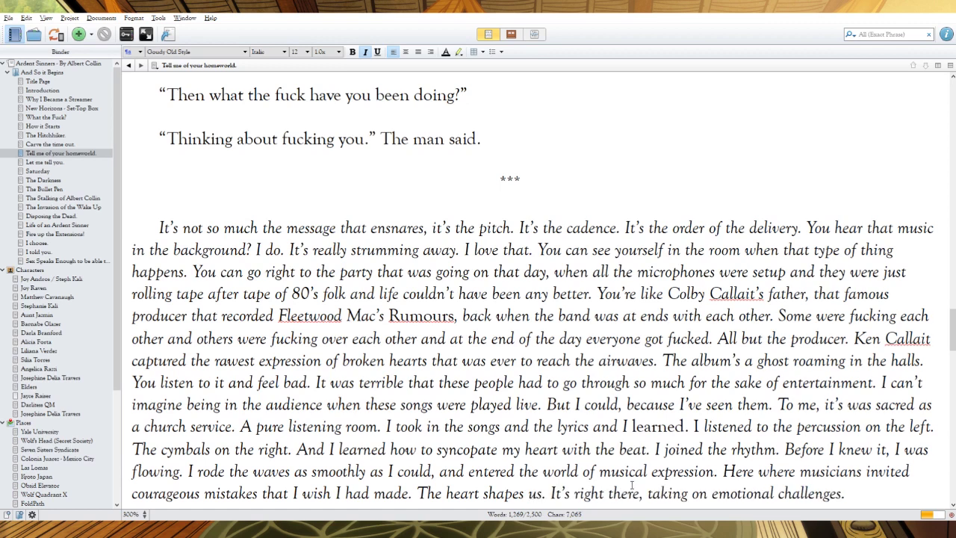
# Rewrite the music paragraph's closing sentence as "And it's right here, in the music.", dropping the clause about emotional challenges
pyautogui.moveTo(640, 487); pyautogui.dragTo(552, 494)
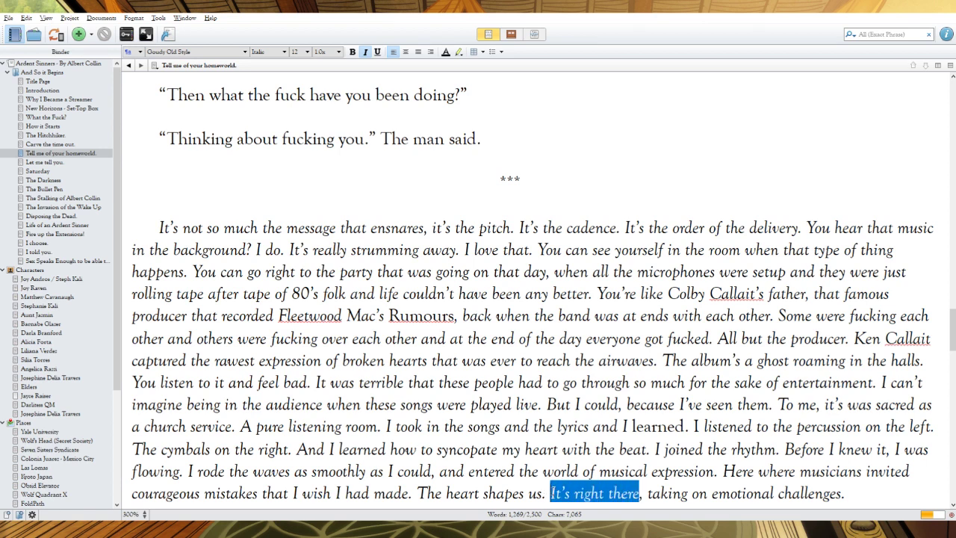
pyautogui.write("And it'")
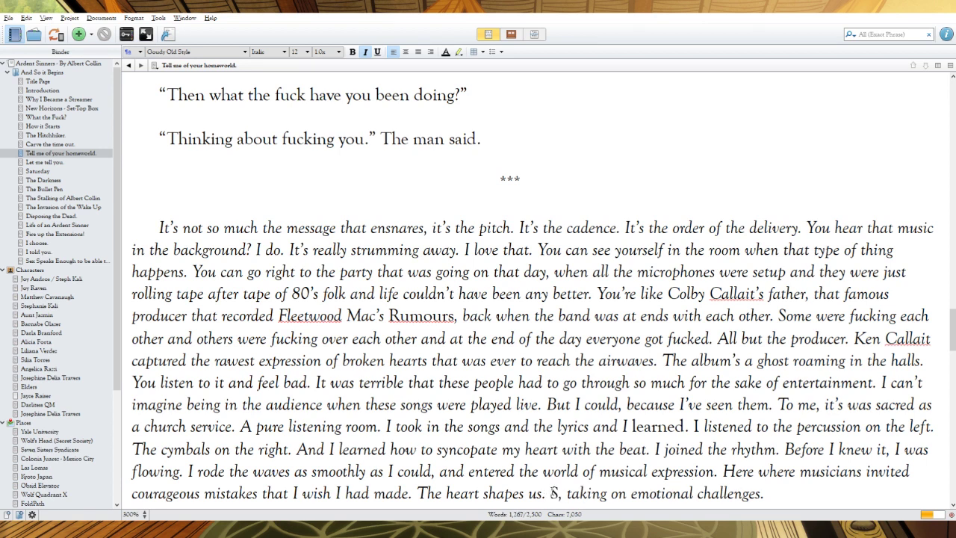
pyautogui.write('s right here, ')
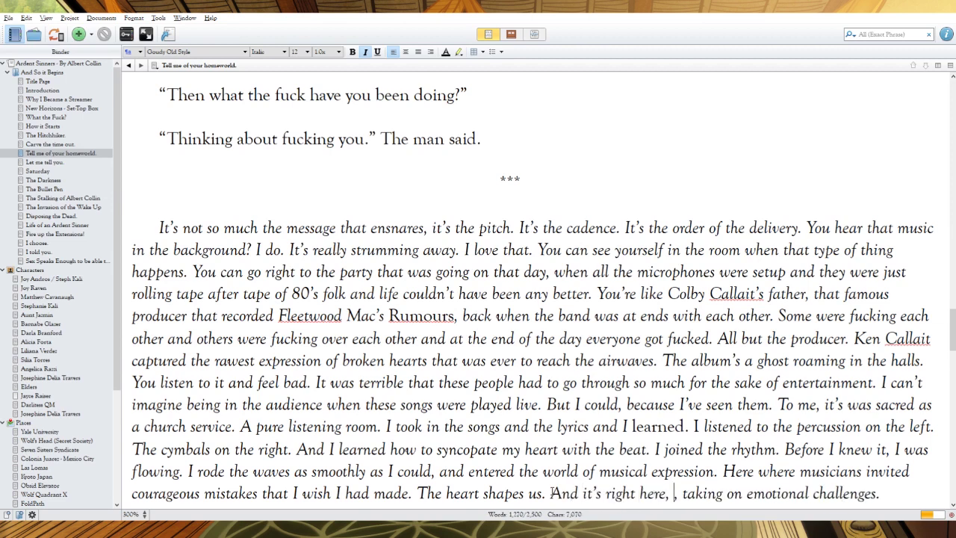
pyautogui.write('in the music')
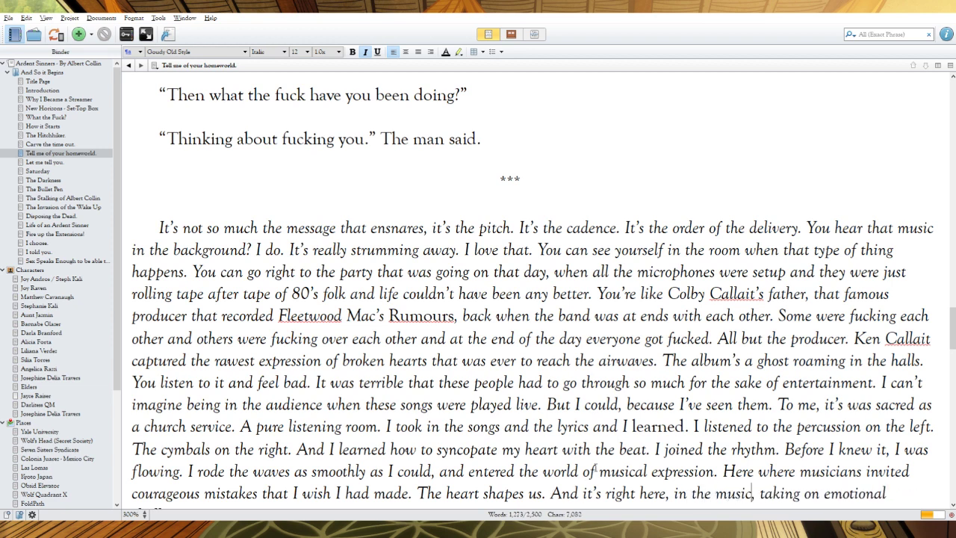
pyautogui.scroll(-3, 595, 468)
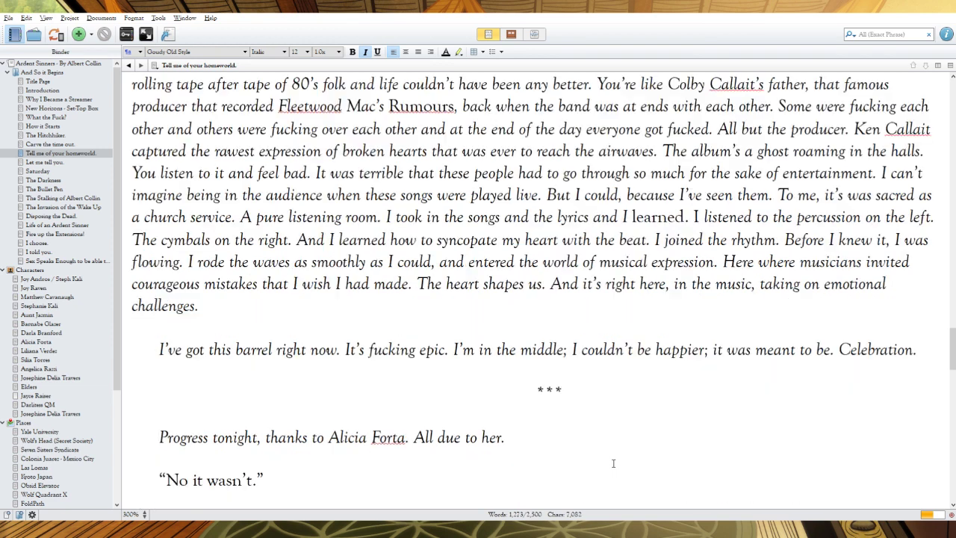
pyautogui.click(196, 306)
pyautogui.moveTo(195, 307); pyautogui.dragTo(753, 282)
pyautogui.press('BackSpace')
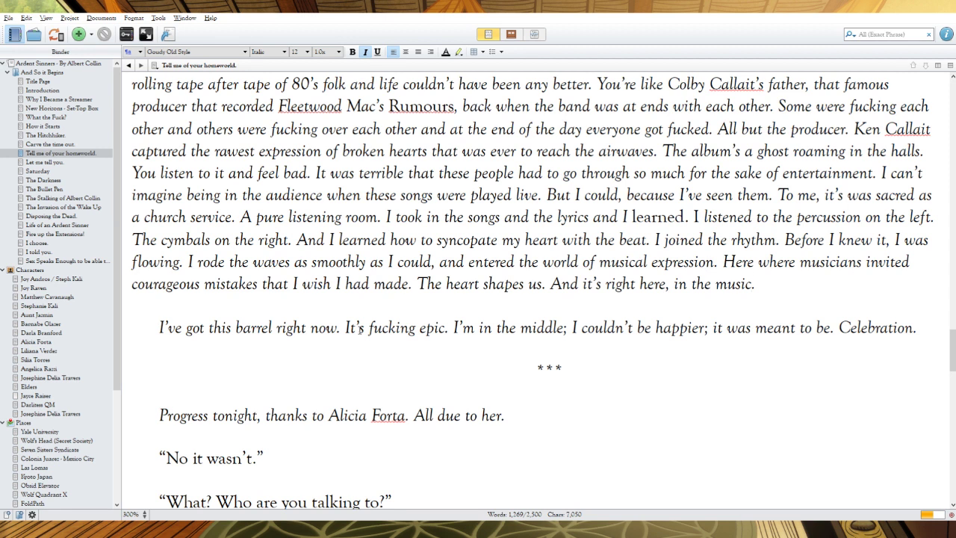
# Shorten the opening sentence of the barrel paragraph to "I caught this barrel."
pyautogui.moveTo(367, 330); pyautogui.dragTo(354, 329)
pyautogui.click(186, 328)
pyautogui.press('BackSpace')
pyautogui.press('BackSpace')
pyautogui.press('BackSpace')
pyautogui.press('BackSpace')
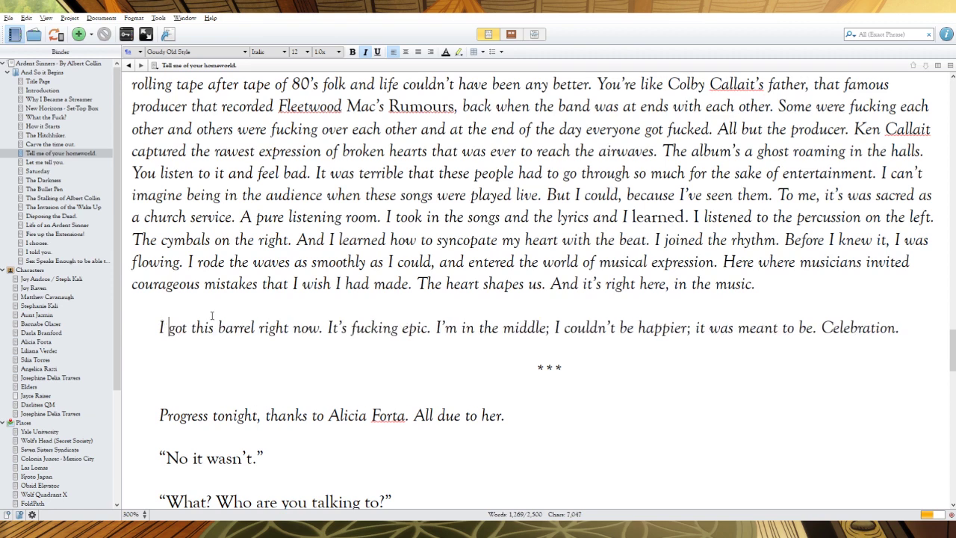
pyautogui.moveTo(190, 328); pyautogui.dragTo(168, 327)
pyautogui.write('caught')
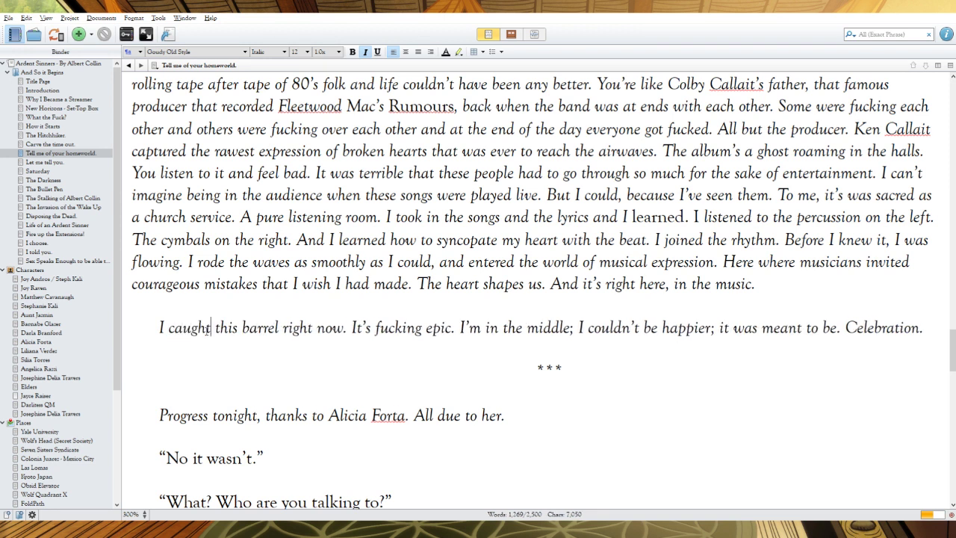
pyautogui.moveTo(344, 329); pyautogui.dragTo(279, 329)
pyautogui.press('BackSpace')
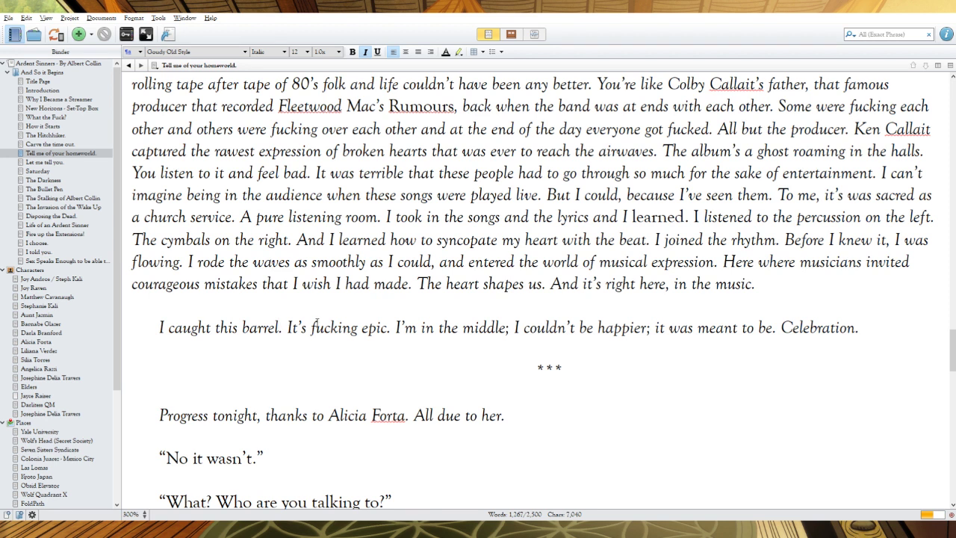
# Change "It's" and "I'm" in the barrel paragraph's next two sentences to "I was"
pyautogui.moveTo(311, 327); pyautogui.dragTo(294, 327)
pyautogui.write('was')
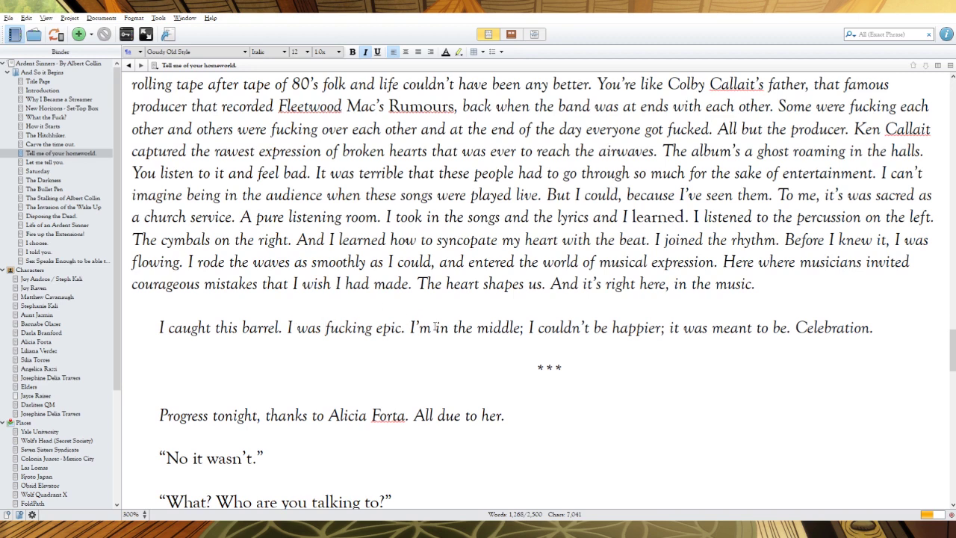
pyautogui.moveTo(435, 326); pyautogui.dragTo(416, 327)
pyautogui.write('was')
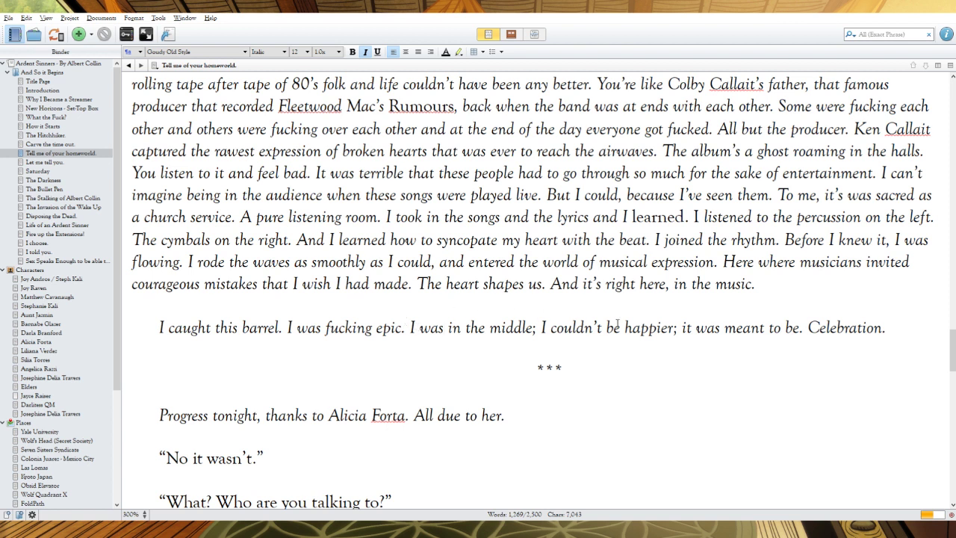
# Change "I couldn't be happier" to "I couldn't have been happier" in the barrel paragraph
pyautogui.moveTo(621, 327); pyautogui.dragTo(606, 326)
pyautogui.write('have be')
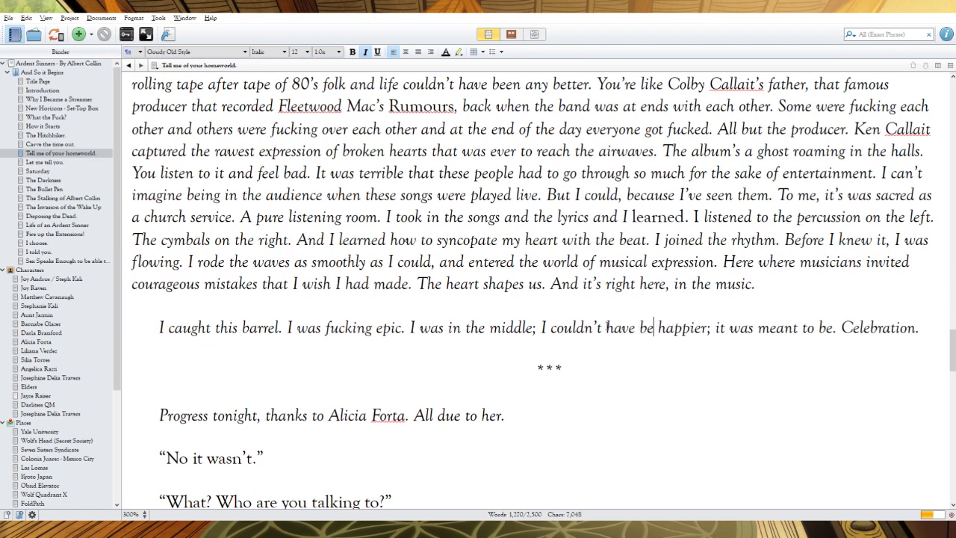
pyautogui.write('en')
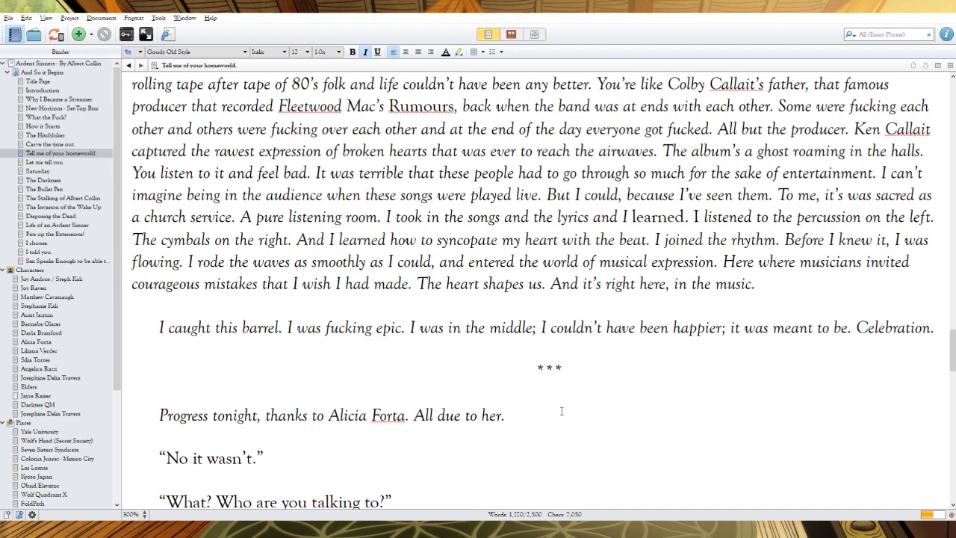
# Insert "right" before the first "now" in the dialogue line offering to wear only yoga pants
pyautogui.scroll(-3, 572, 402)
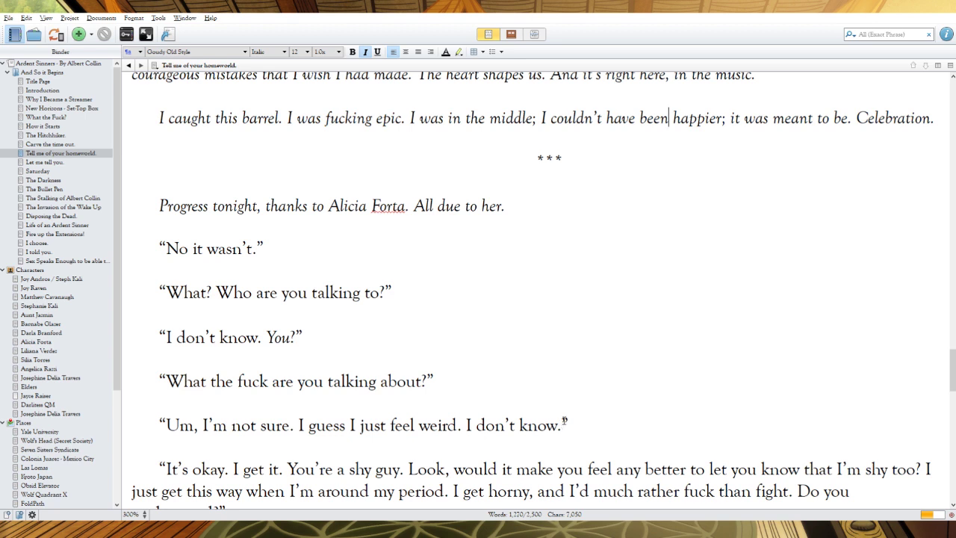
pyautogui.scroll(-5, 565, 422)
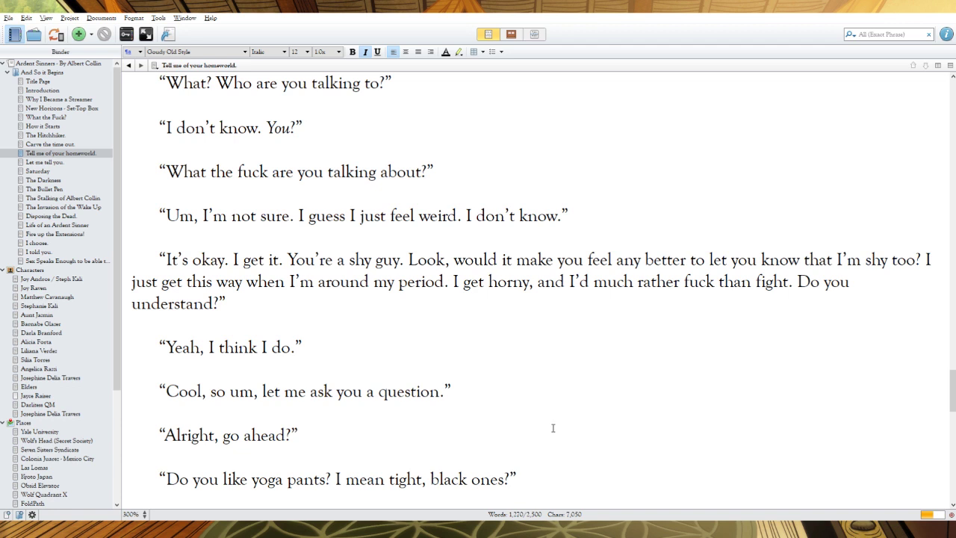
pyautogui.scroll(-3, 553, 427)
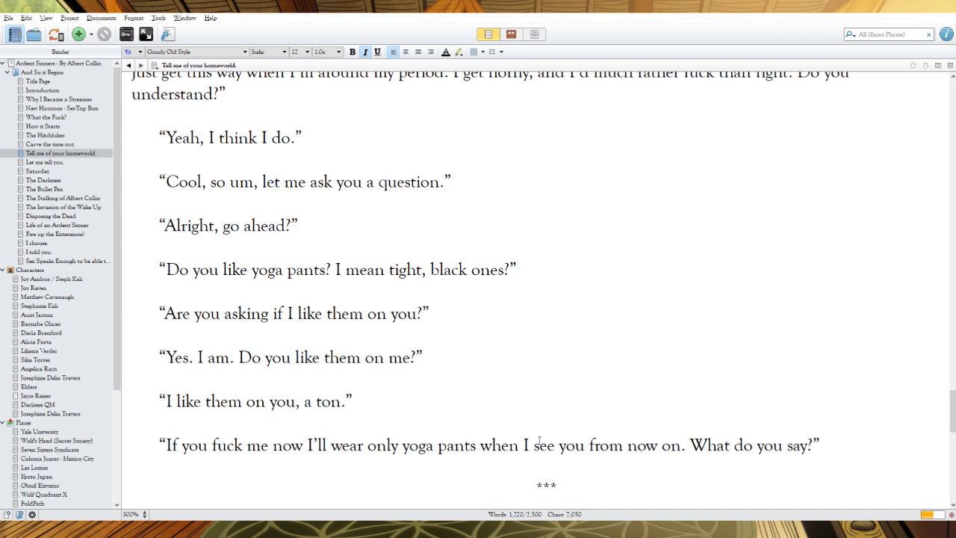
pyautogui.click(273, 445)
pyautogui.write('me r')
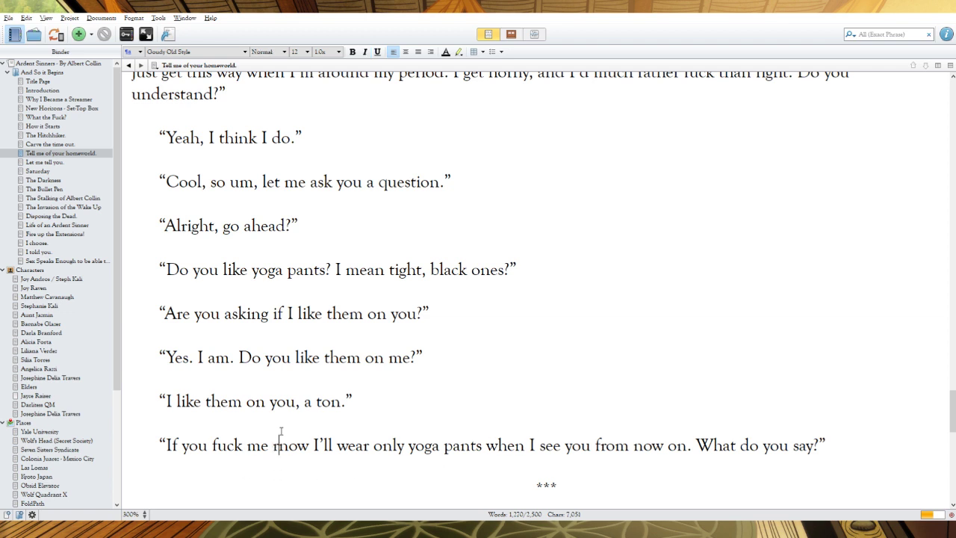
pyautogui.write('ight')
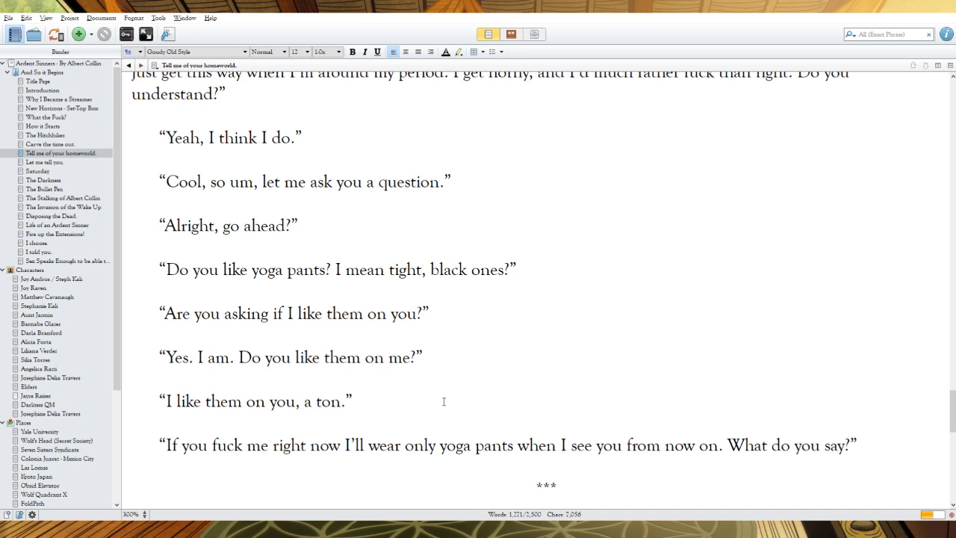
# In the "Every man has his limits" paragraph, change "make them think" to "make him think" and delete "most of the time"
pyautogui.scroll(-3, 444, 402)
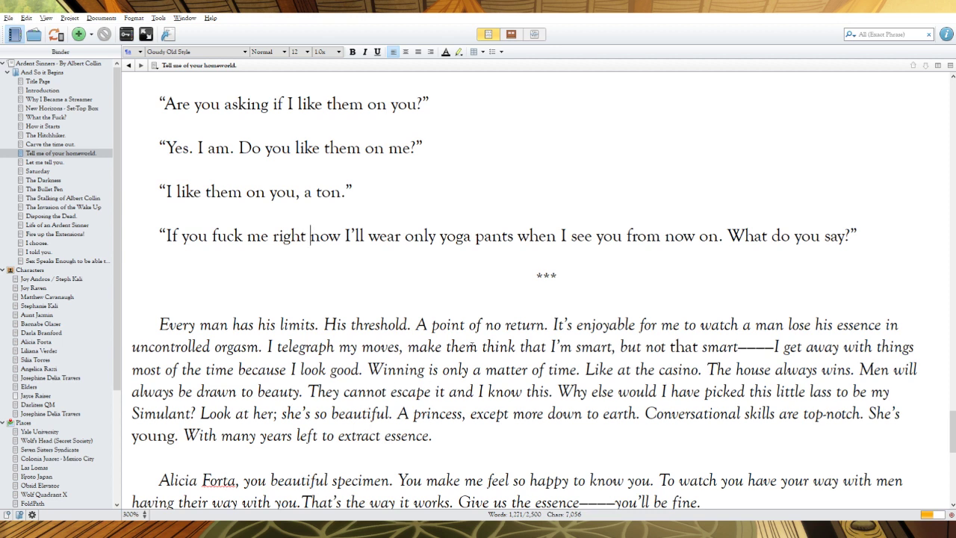
pyautogui.moveTo(451, 347)
pyautogui.mouseDown()
pyautogui.moveTo(478, 347)
pyautogui.moveTo(447, 348)
pyautogui.mouseUp()
pyautogui.write('him')
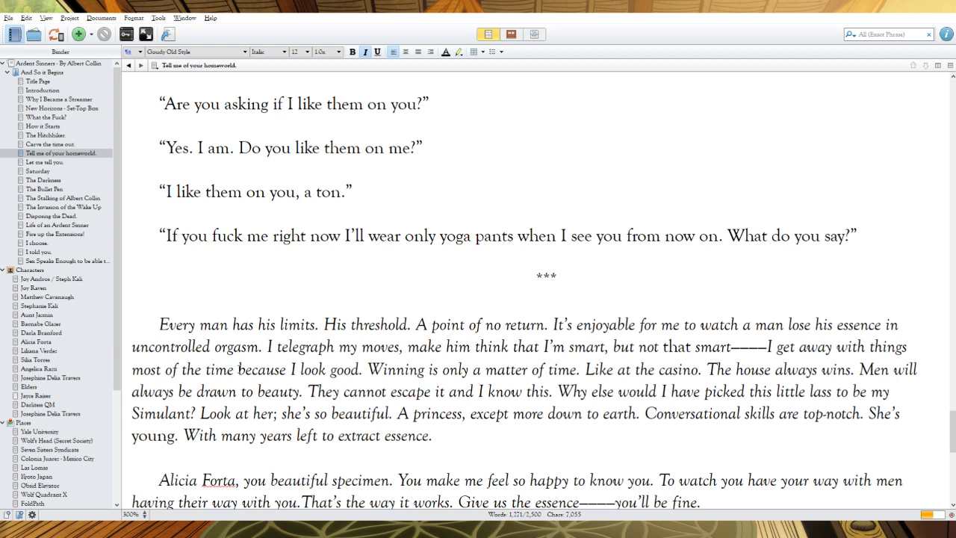
pyautogui.moveTo(237, 369); pyautogui.dragTo(132, 368)
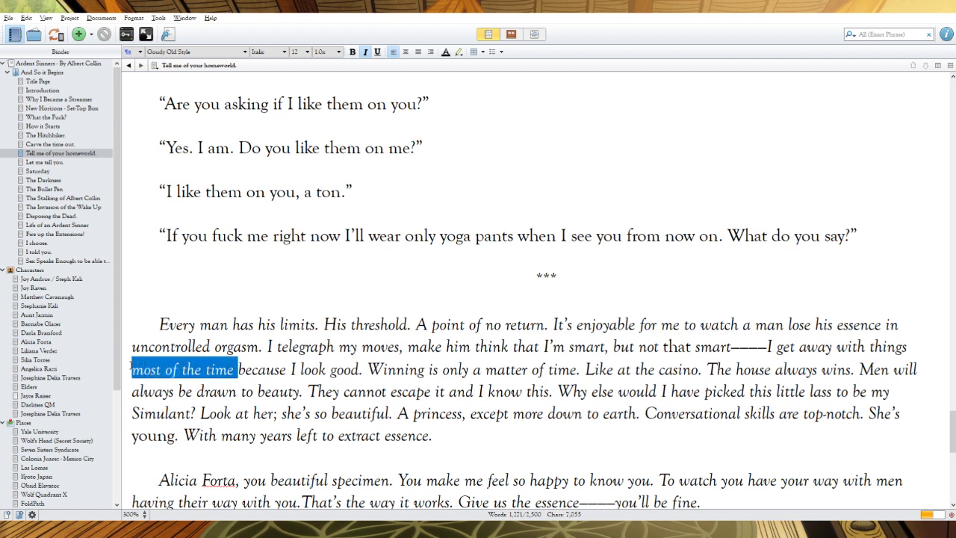
pyautogui.press('BackSpace')
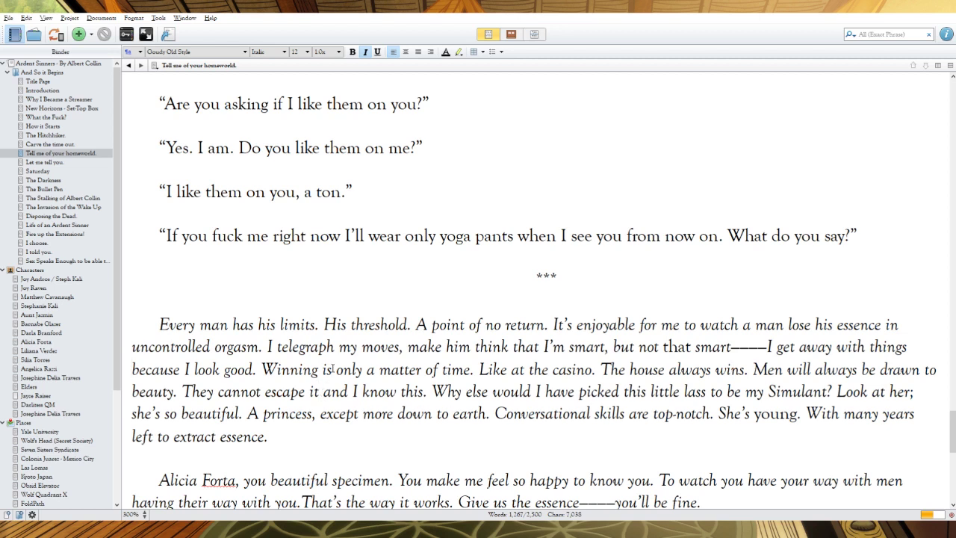
# Add a comma after "They cannot escape it" and remove "are" from the sentence about conversational skills
pyautogui.write(',')
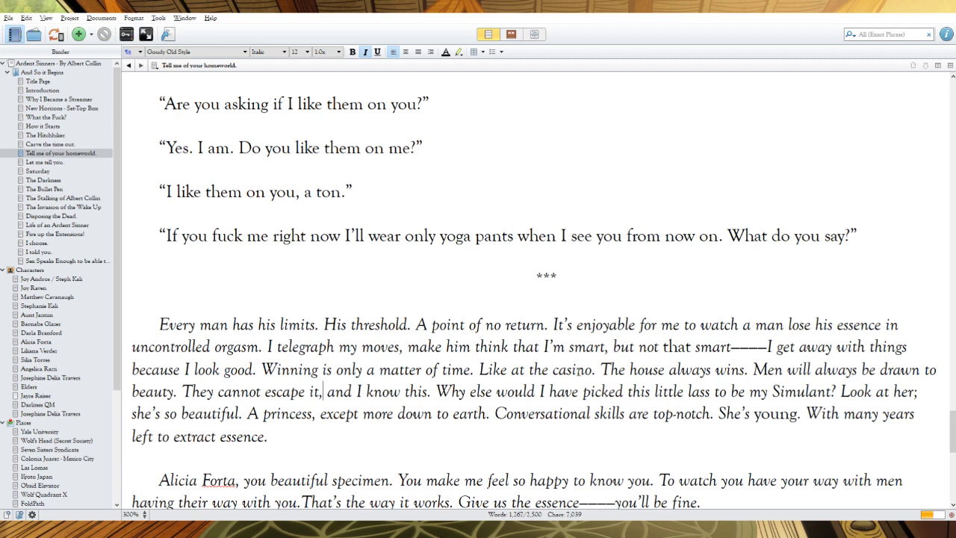
pyautogui.click(654, 412)
pyautogui.press('BackSpace')
pyautogui.press('BackSpace')
pyautogui.press('BackSpace')
pyautogui.press('BackSpace')
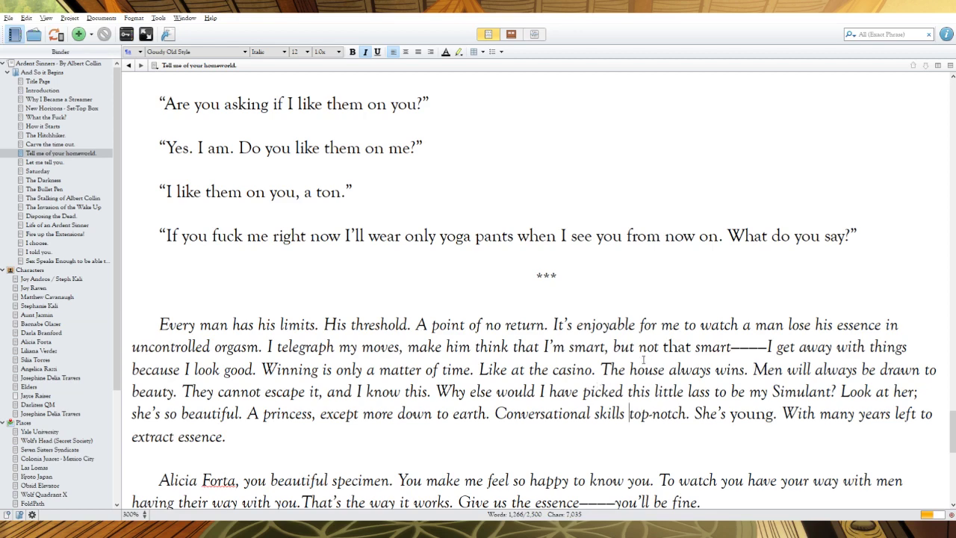
pyautogui.scroll(-3, 643, 358)
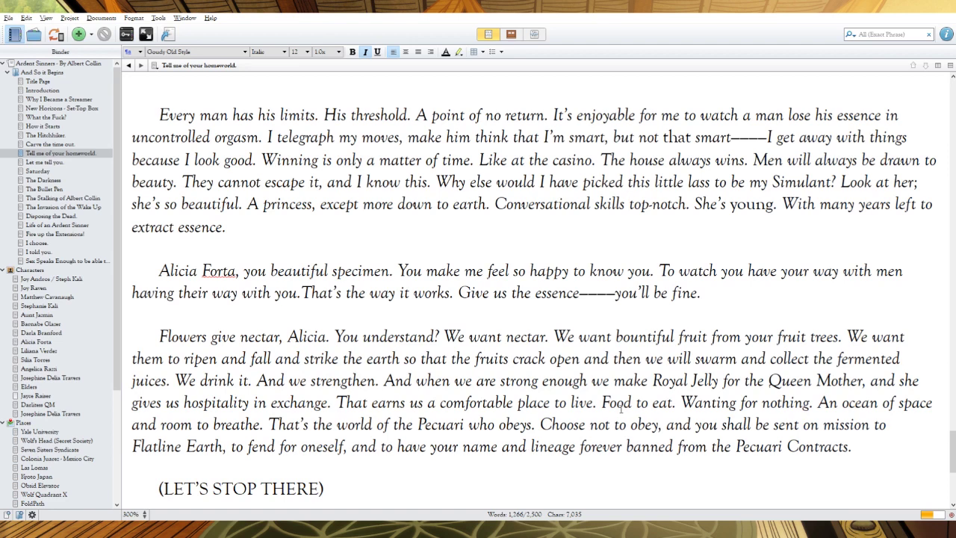
# Split the "Flowers give nectar" paragraph so that "Choose not to obey" begins a new paragraph after a blank line
pyautogui.click(551, 414)
pyautogui.press('Return')
pyautogui.press('Return')
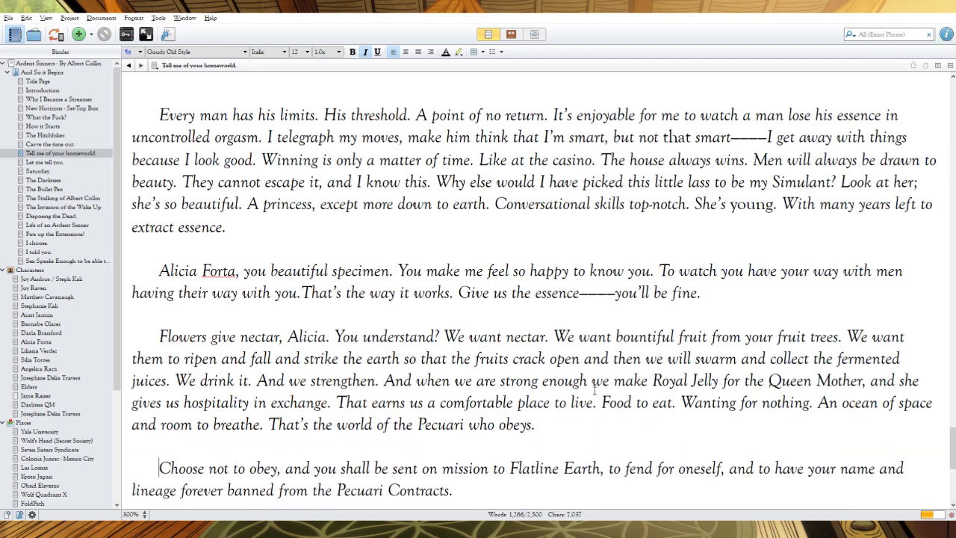
# Delete "to" before "have your name and lineage" in the "Choose not to obey" paragraph
pyautogui.scroll(-3, 594, 391)
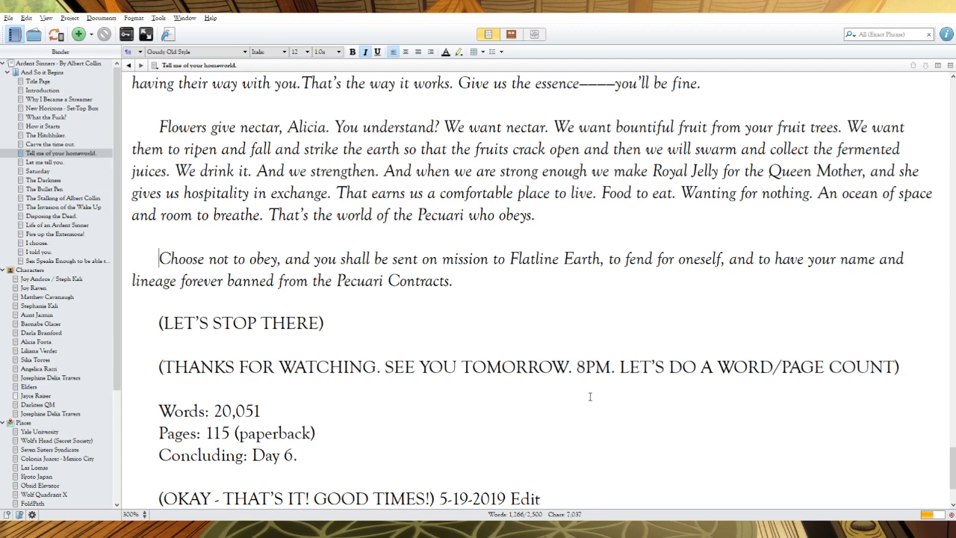
pyautogui.click(776, 258)
pyautogui.press('BackSpace')
pyautogui.press('BackSpace')
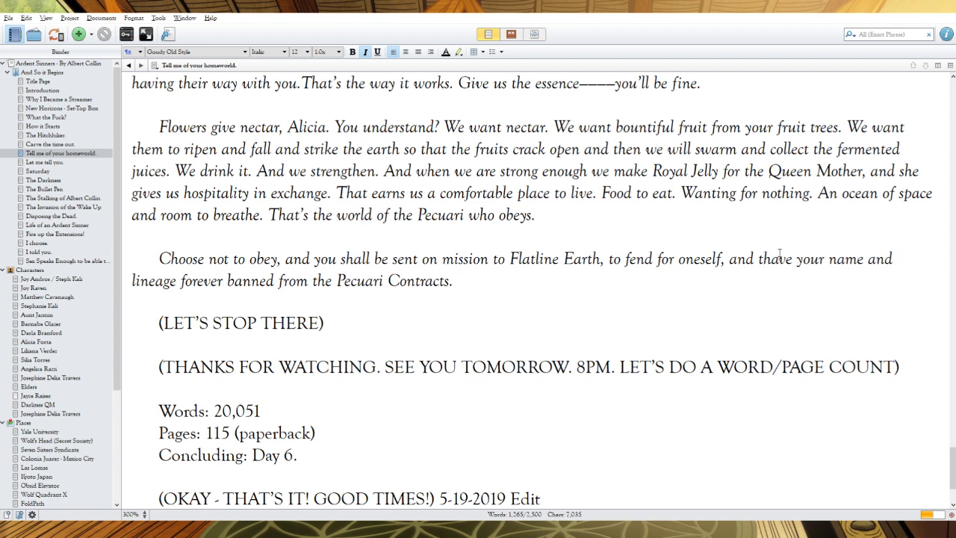
pyautogui.press('BackSpace')
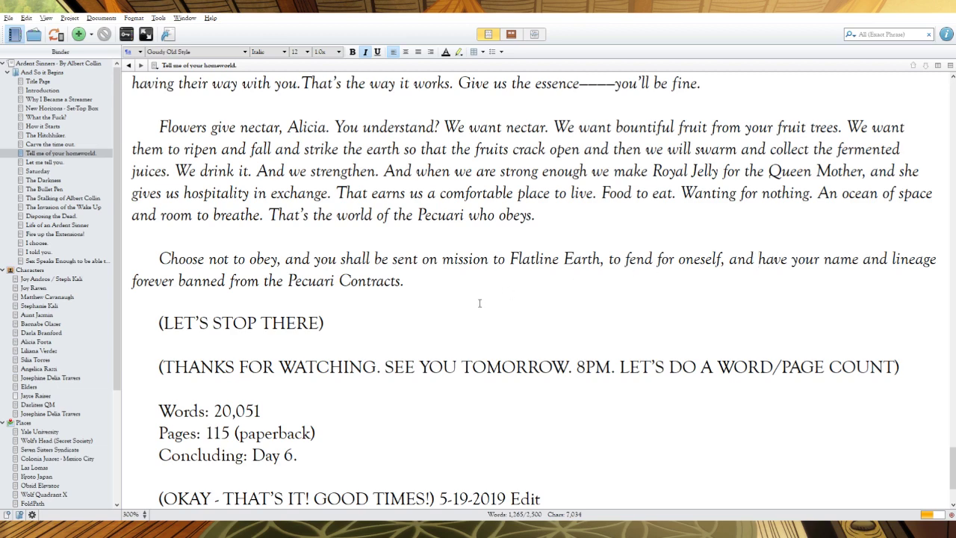
# Delete the closing notes from "(THANKS FOR WATCHING" through "5-19-2019 Edit", including the word and page counts
pyautogui.scroll(-2, 402, 338)
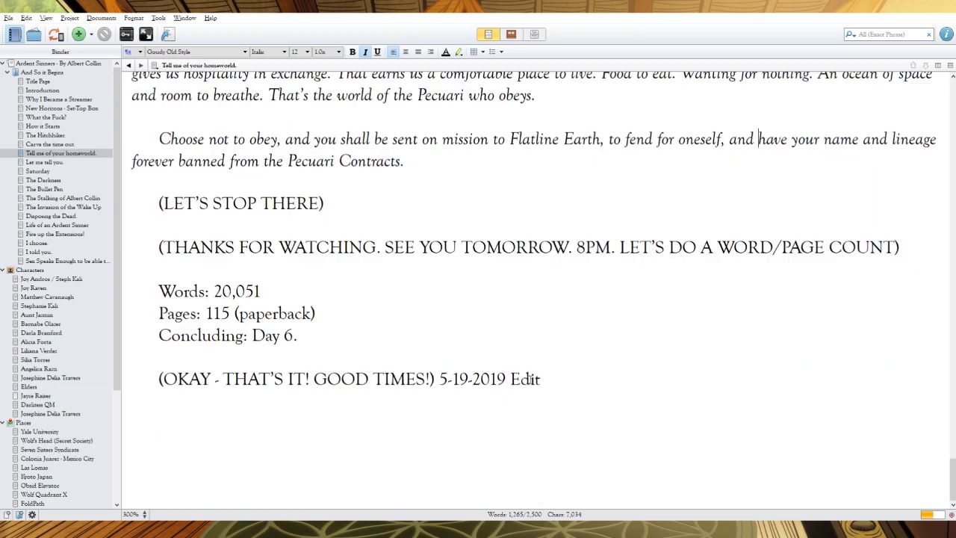
pyautogui.moveTo(541, 378); pyautogui.dragTo(160, 246)
pyautogui.press('BackSpace')
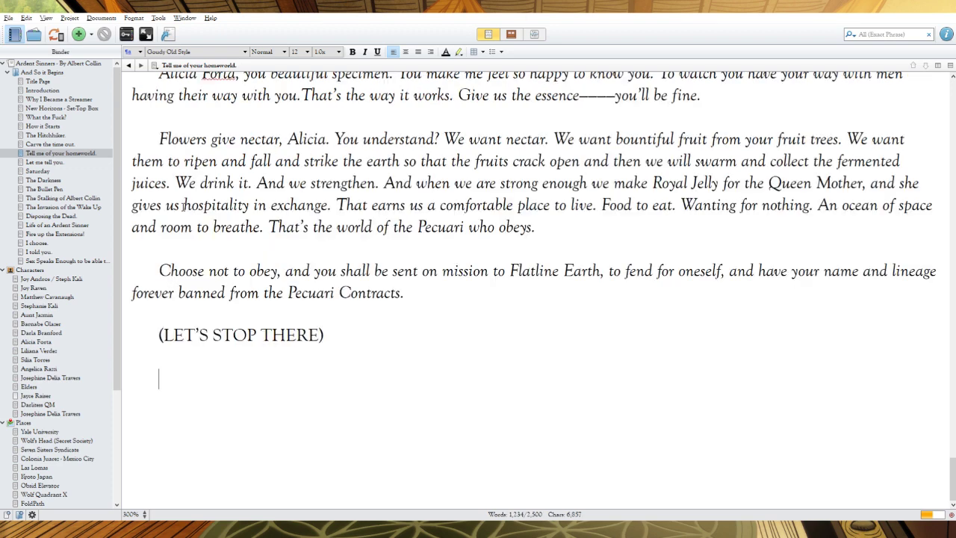
# Remove the "(LET'S STOP THERE)" line and the blank lines around it so the chapter ends at "Pecuari Contracts."
pyautogui.scroll(1, 182, 207)
pyautogui.press('BackSpace')
pyautogui.press('BackSpace')
pyautogui.press('BackSpace')
pyautogui.press('BackSpace')
pyautogui.press('BackSpace')
pyautogui.press('BackSpace')
pyautogui.press('BackSpace')
pyautogui.press('BackSpace')
pyautogui.press('BackSpace')
pyautogui.press('BackSpace')
pyautogui.press('BackSpace')
pyautogui.press('BackSpace')
pyautogui.press('BackSpace')
pyautogui.press('BackSpace')
pyautogui.press('BackSpace')
pyautogui.press('BackSpace')
pyautogui.press('BackSpace')
pyautogui.press('BackSpace')
pyautogui.press('BackSpace')
pyautogui.press('BackSpace')
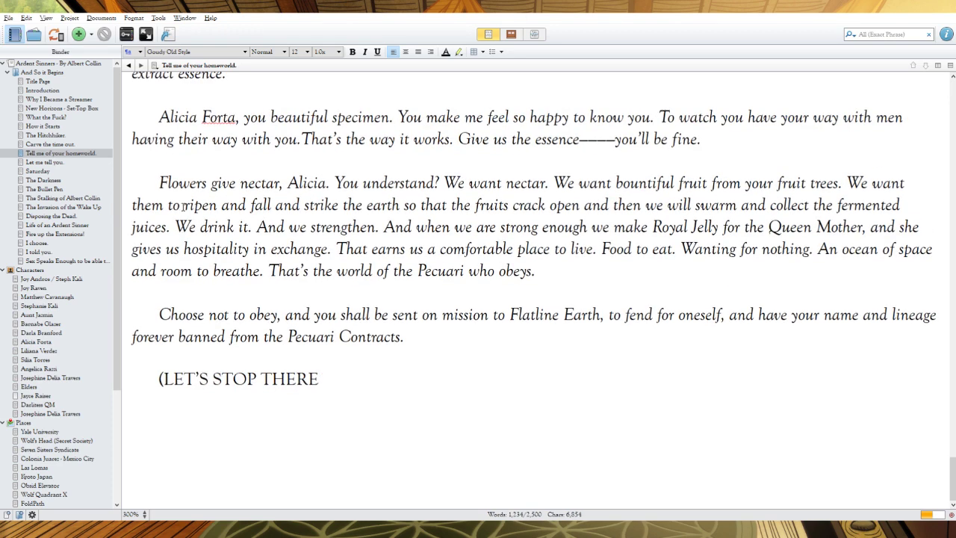
pyautogui.press('BackSpace')
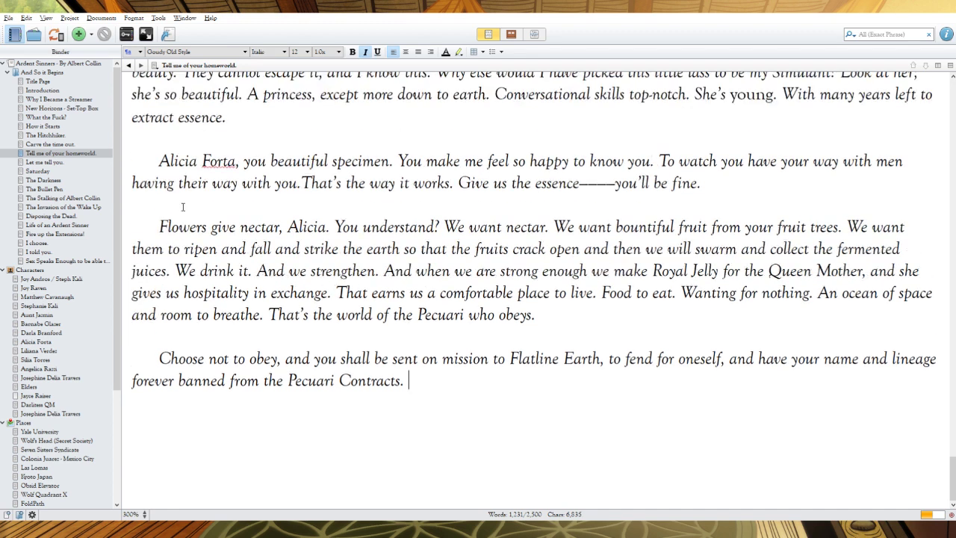